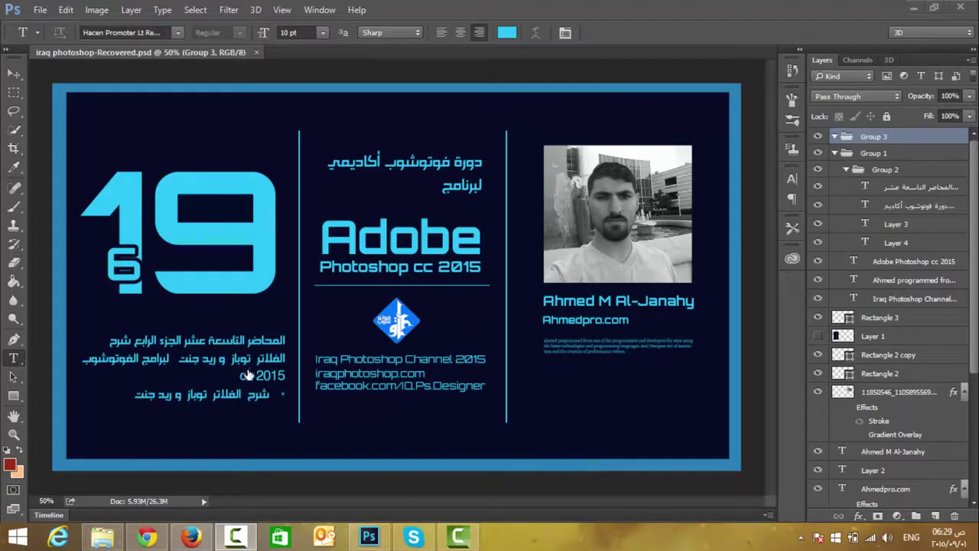
Switch from Photoshop to the Topaz Labs homepage already open in Firefox.
click(191, 537)
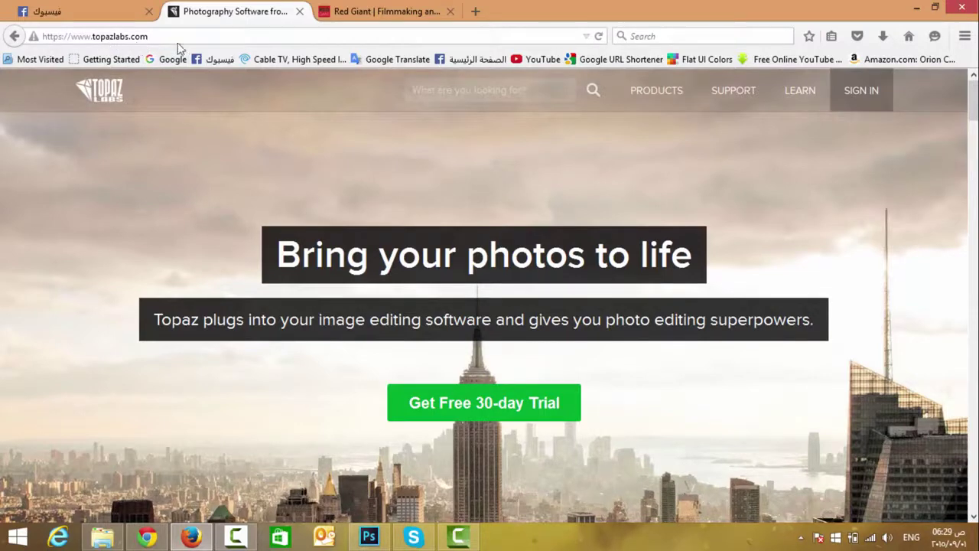
click(155, 37)
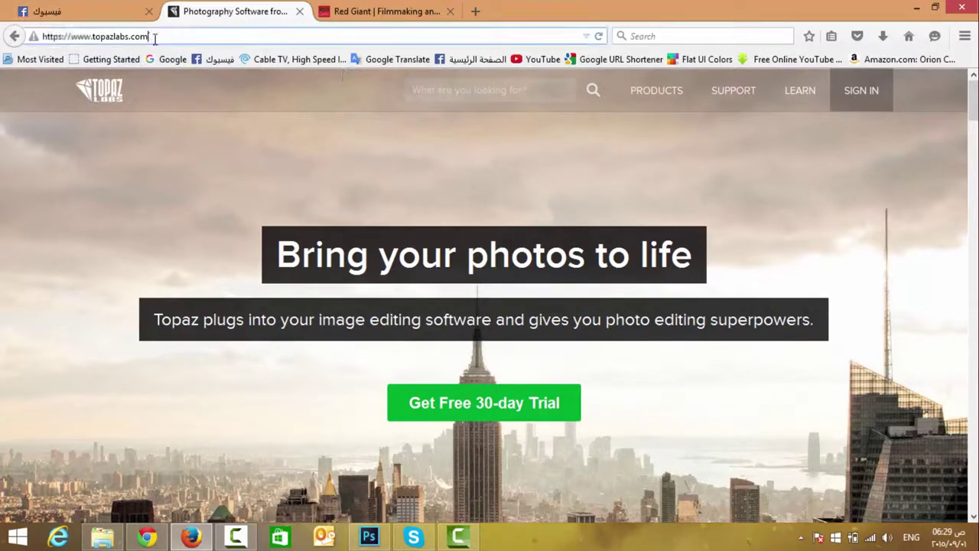
click(475, 12)
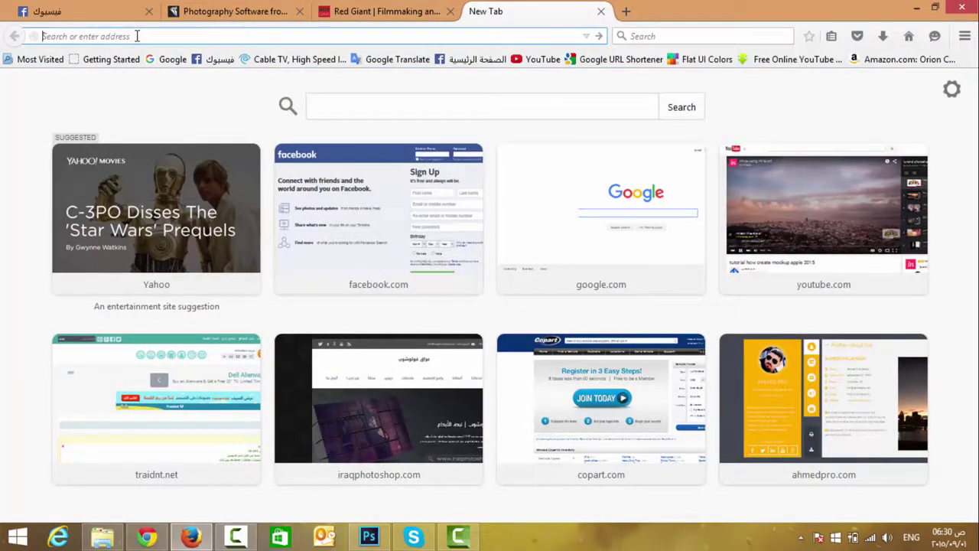
text(www)
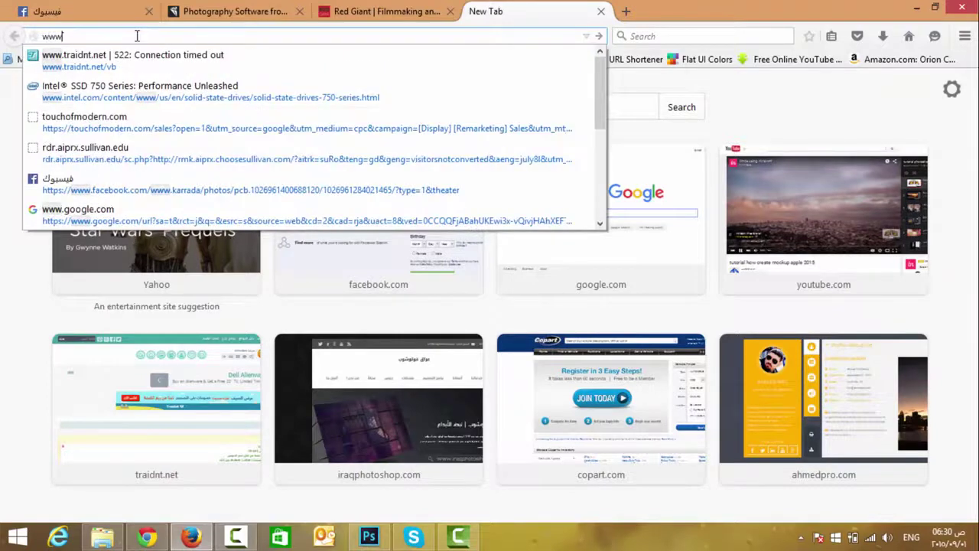
text(.top)
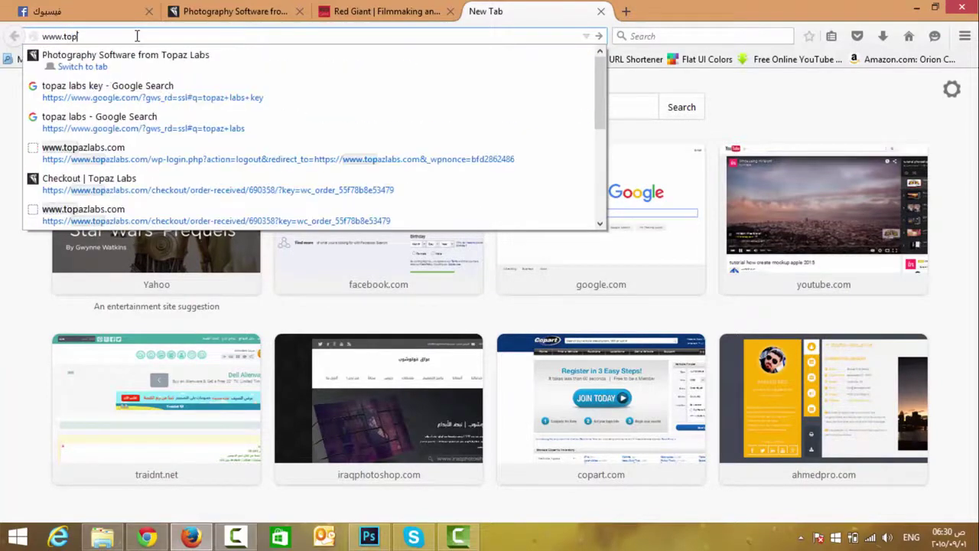
text(a)
text(z)
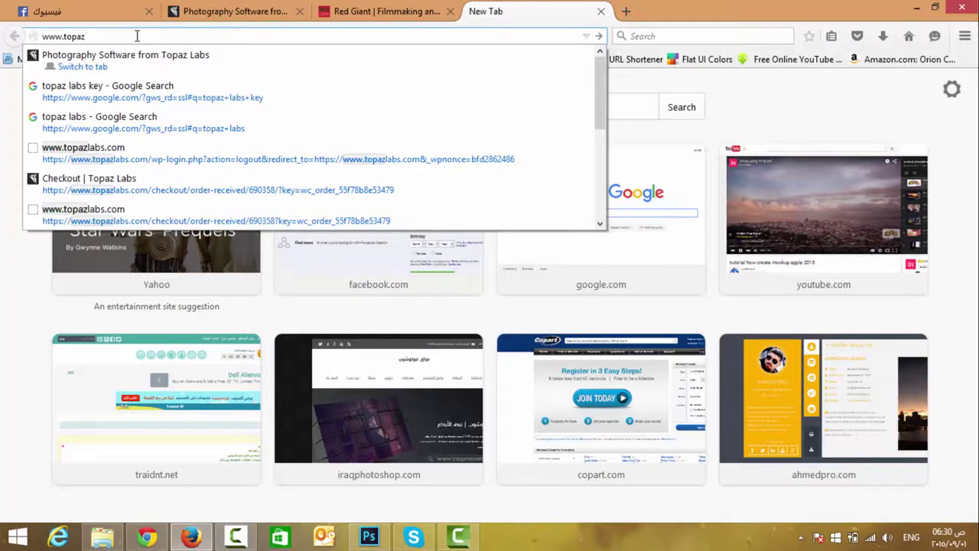
text(labs.c)
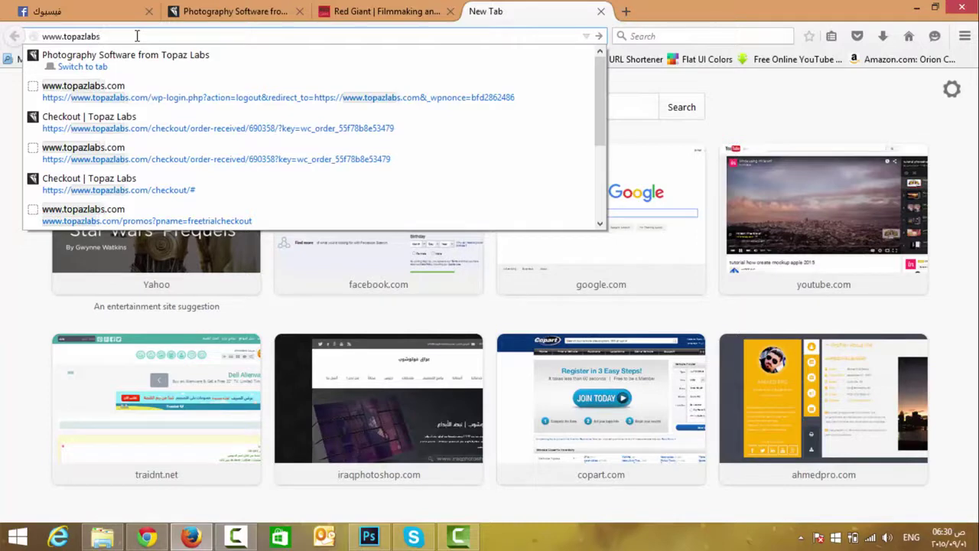
text(o)
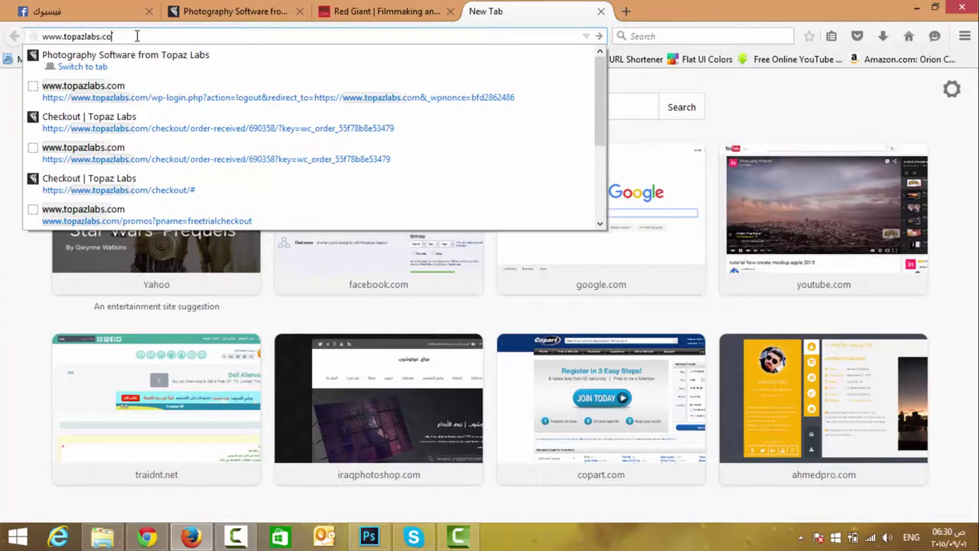
text(m)
key(Return)
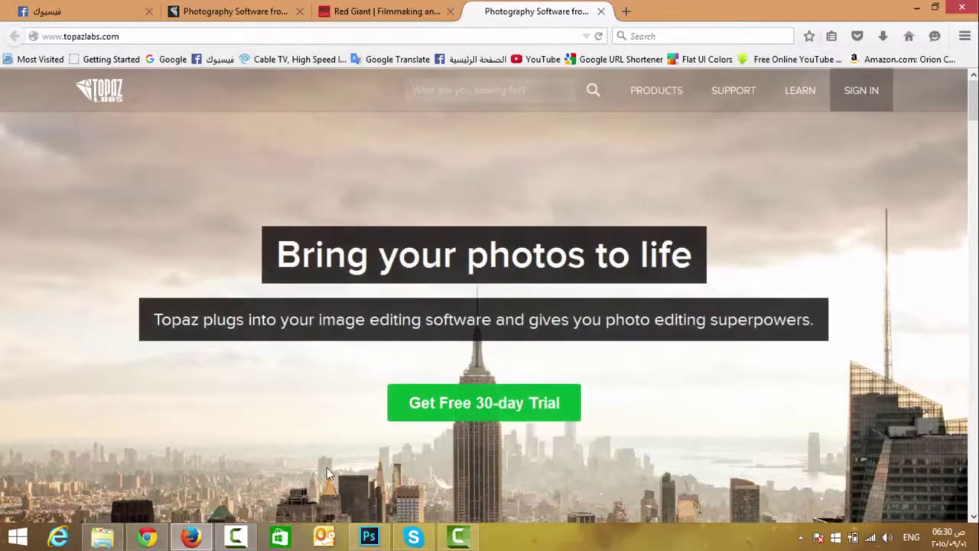
Close the older duplicate Topaz Labs tab, keeping the newly loaded homepage.
click(340, 8)
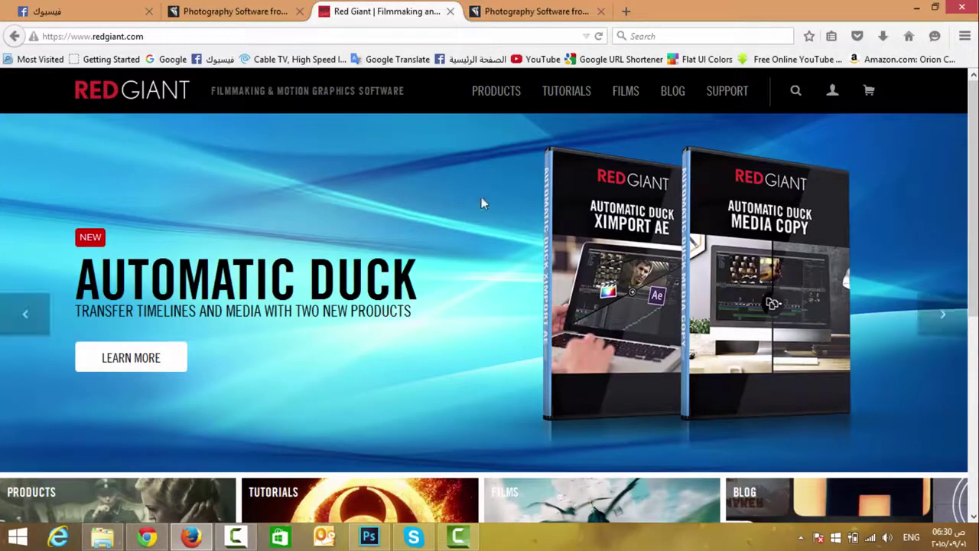
click(502, 13)
click(204, 12)
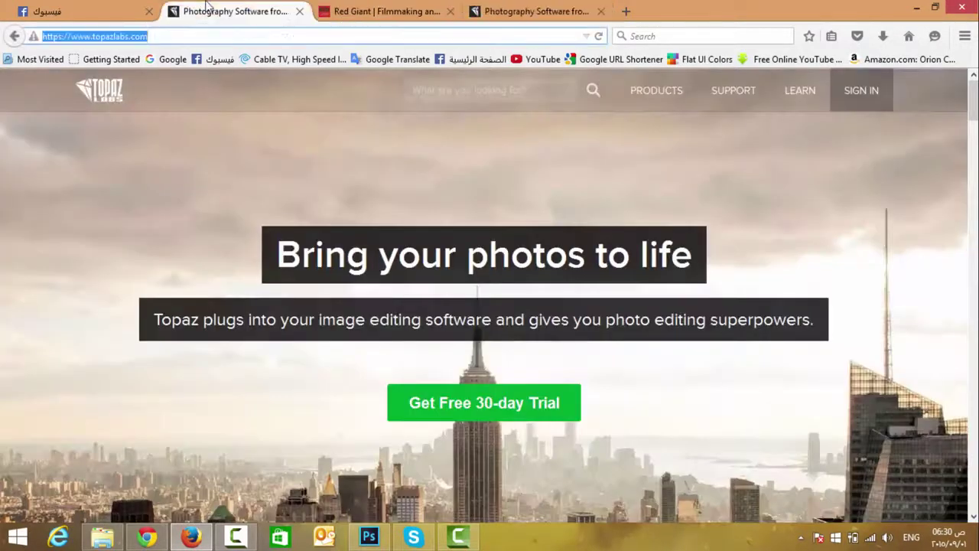
click(299, 11)
click(356, 13)
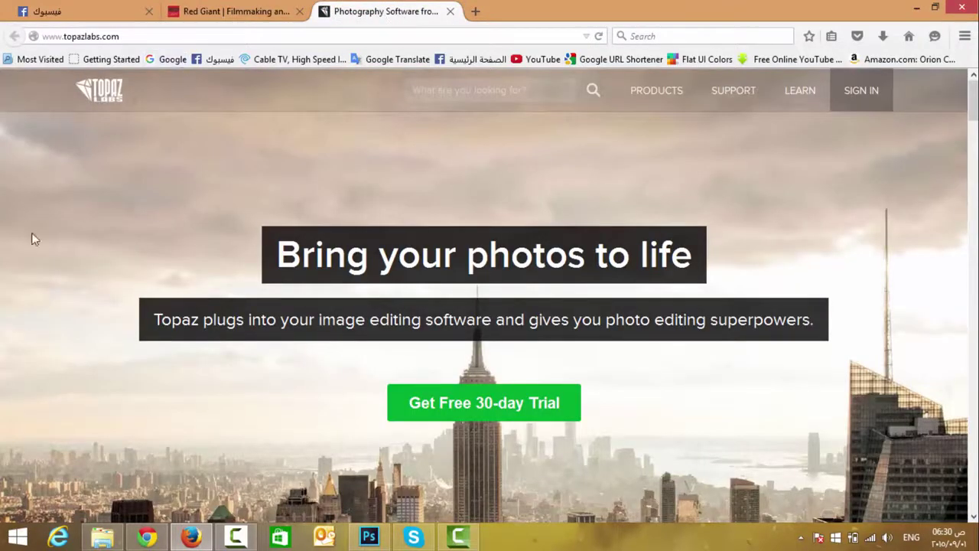
Scroll the Topaz Labs homepage down to the product lineup and back to the top.
scroll(634, 192, down, 3)
scroll(634, 253, down, 3)
scroll(600, 230, up, 4)
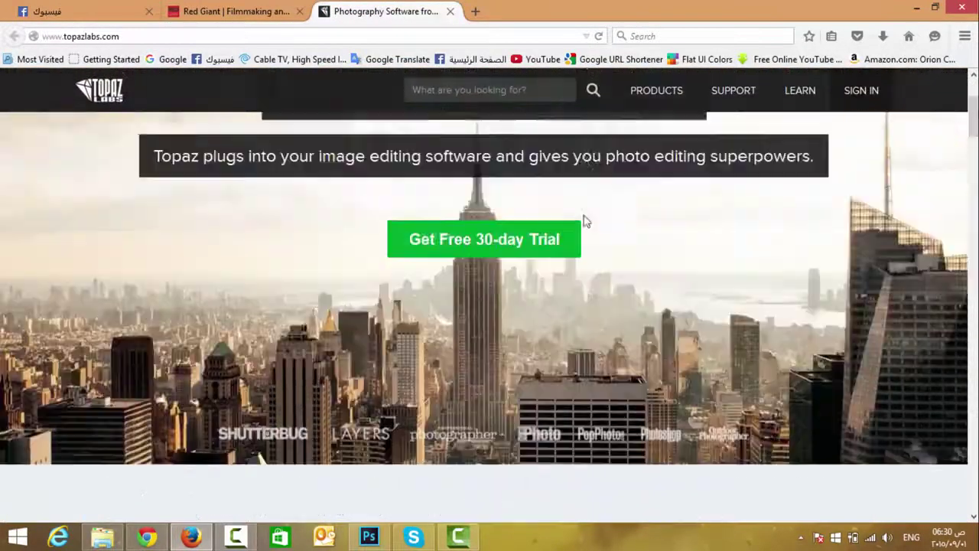
scroll(586, 219, up, 2)
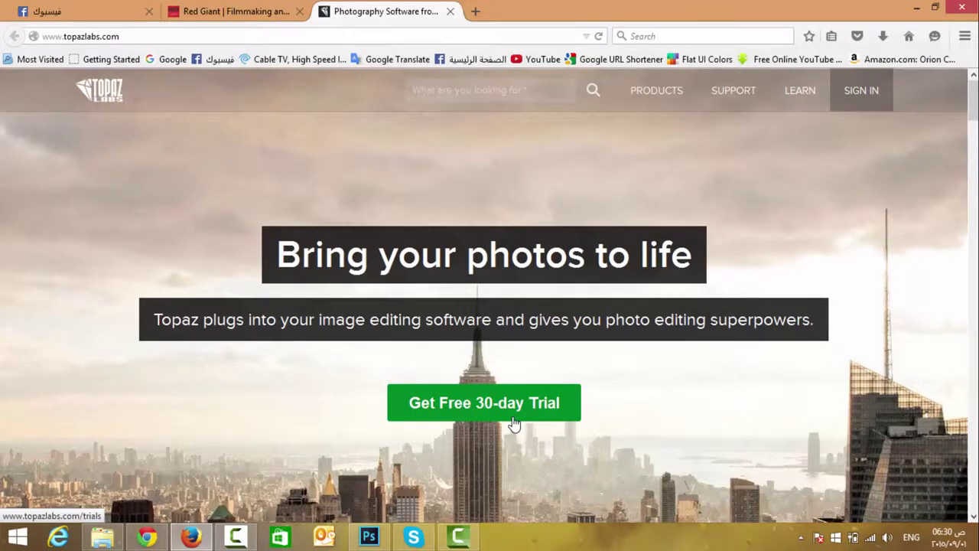
scroll(514, 424, down, 2)
scroll(505, 413, down, 5)
scroll(470, 367, down, 5)
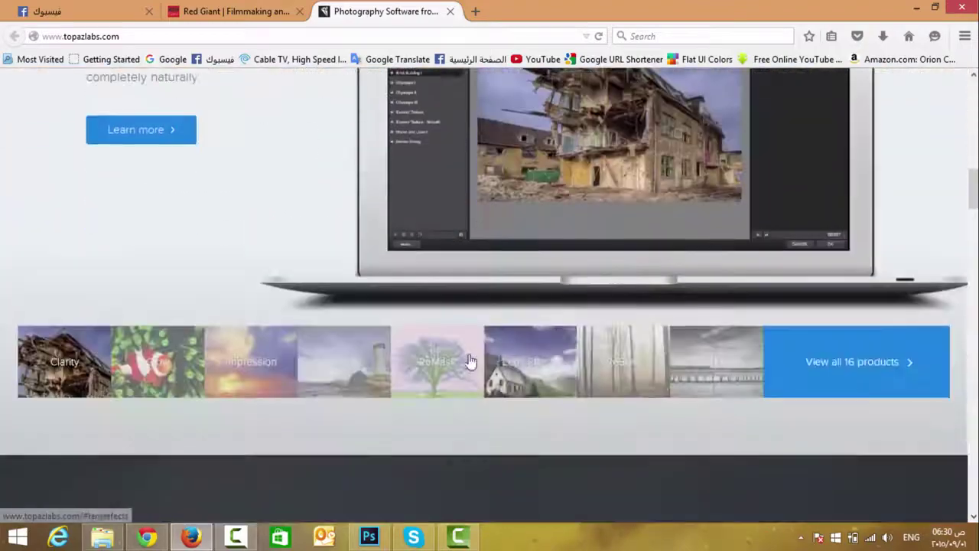
scroll(453, 368, down, 5)
scroll(440, 359, up, 5)
scroll(433, 357, up, 5)
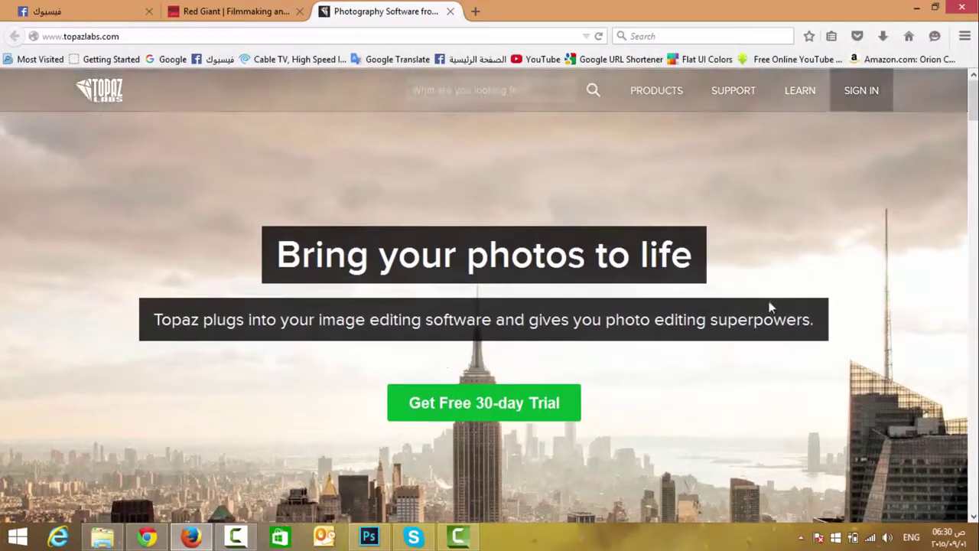
Request the free 30-day trial and retry the failing checkout page twice.
click(485, 412)
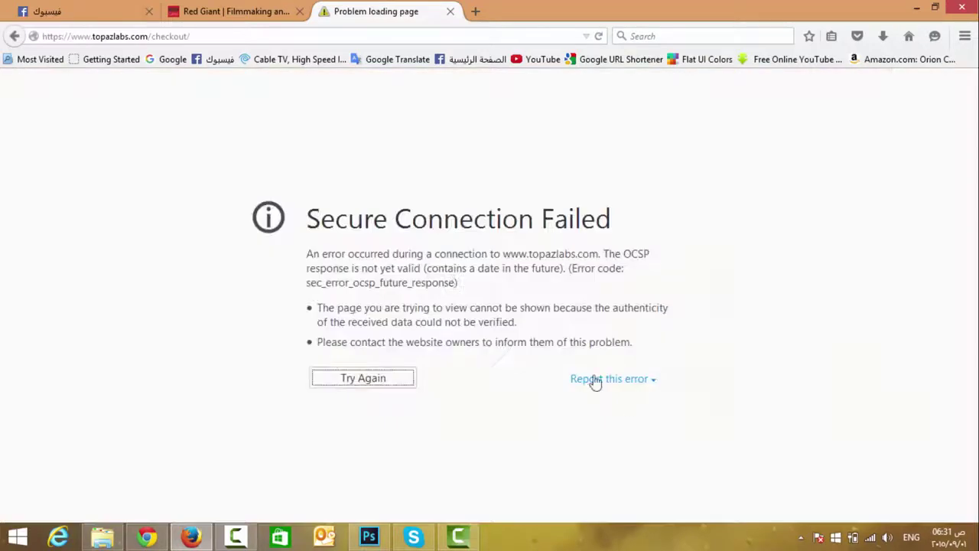
click(393, 379)
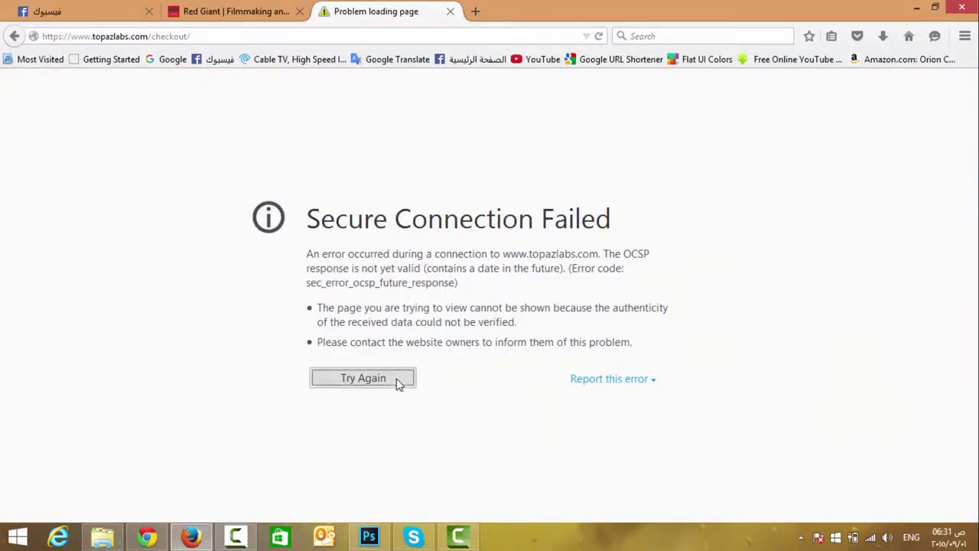
click(398, 391)
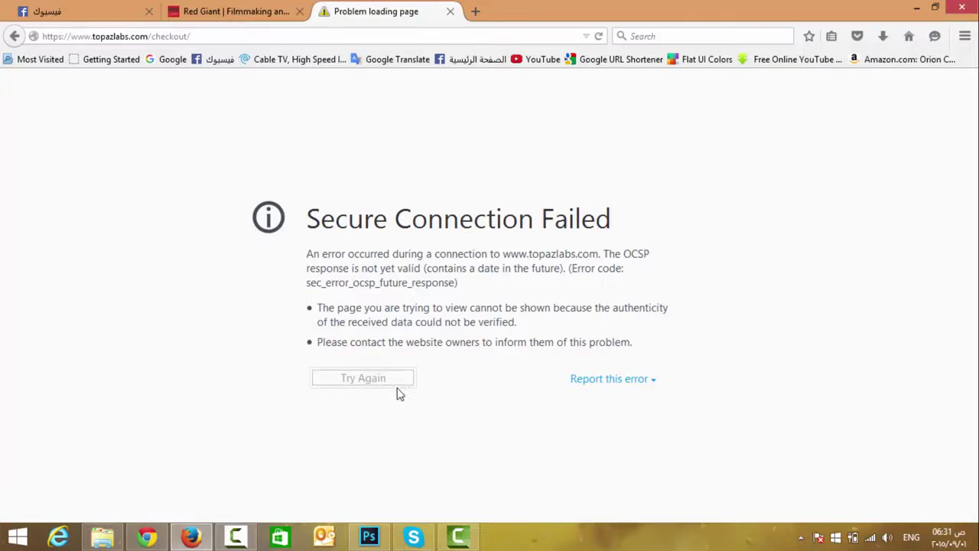
Copy the topazlabs.com/checkout address and switch to Google Chrome.
click(228, 36)
right_click(226, 40)
click(275, 91)
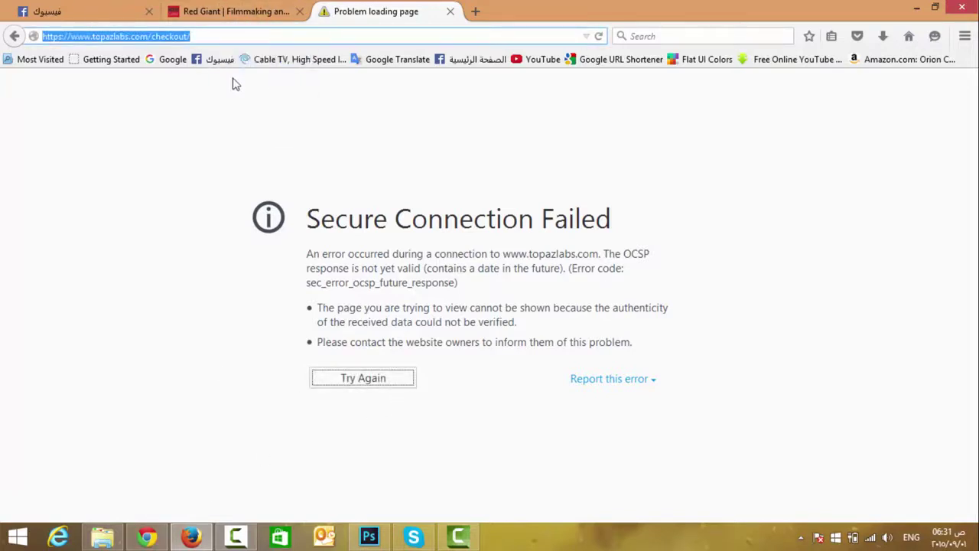
click(148, 538)
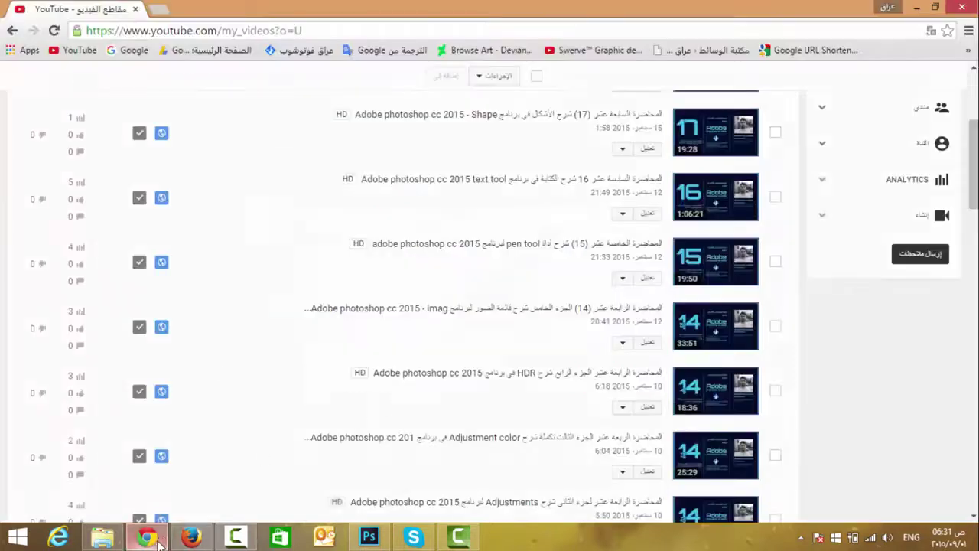
Paste and load the copied checkout address in a new Chrome tab.
click(158, 9)
right_click(166, 33)
click(208, 103)
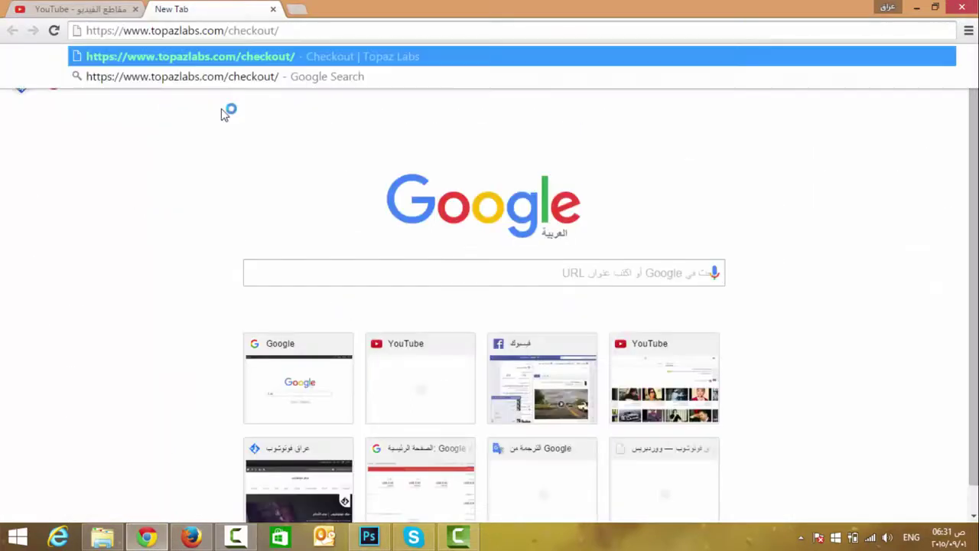
key(Return)
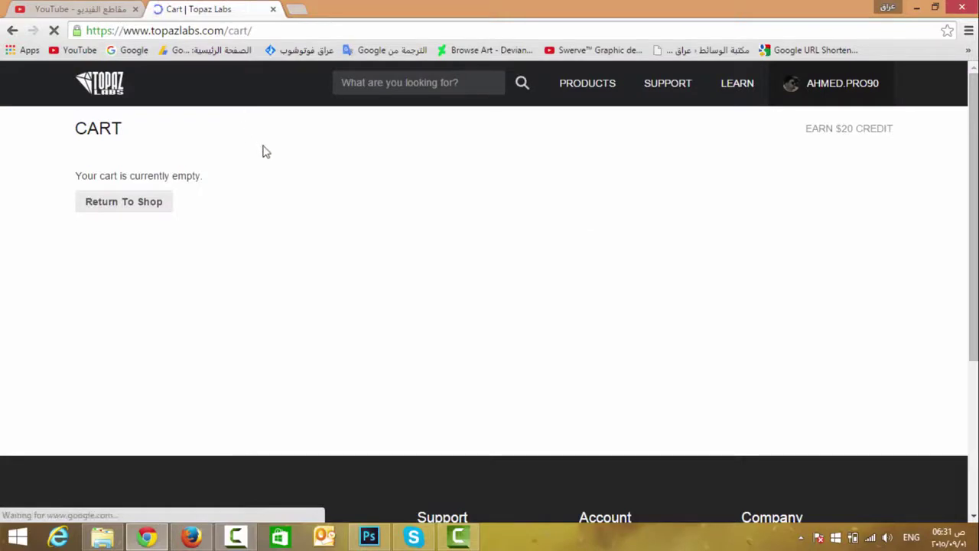
mouse_move(834, 82)
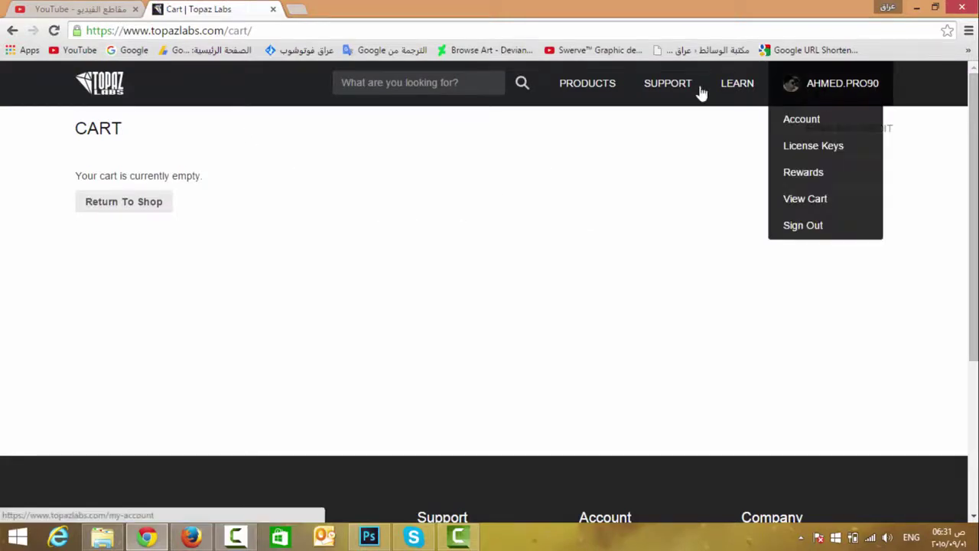
Sign out of the Topaz Labs account and request the free 30-day trial again.
click(827, 226)
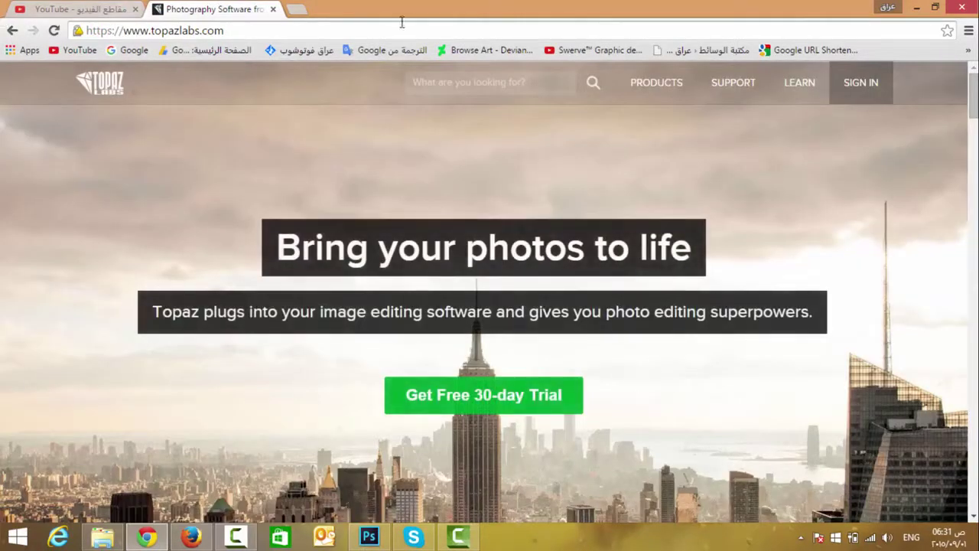
scroll(356, 391, down, 2)
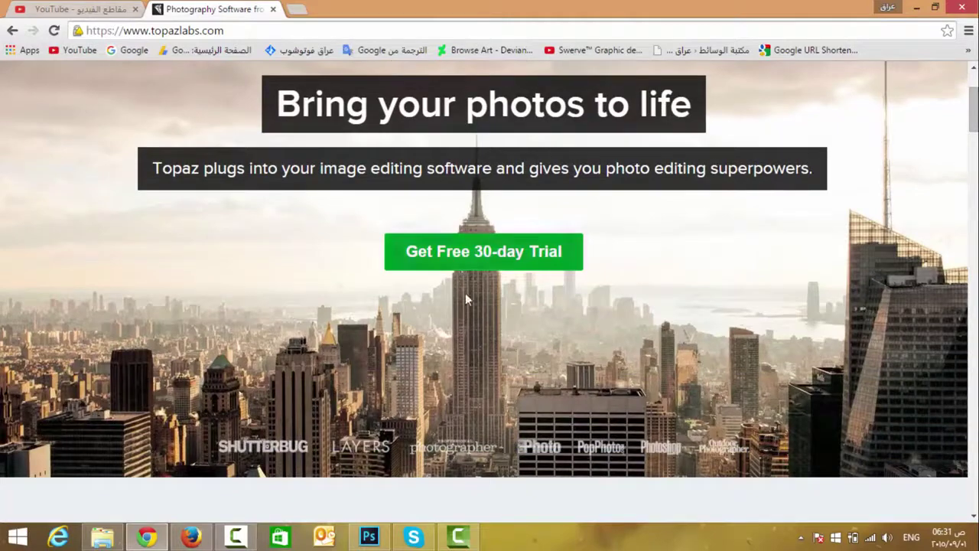
scroll(405, 299, up, 2)
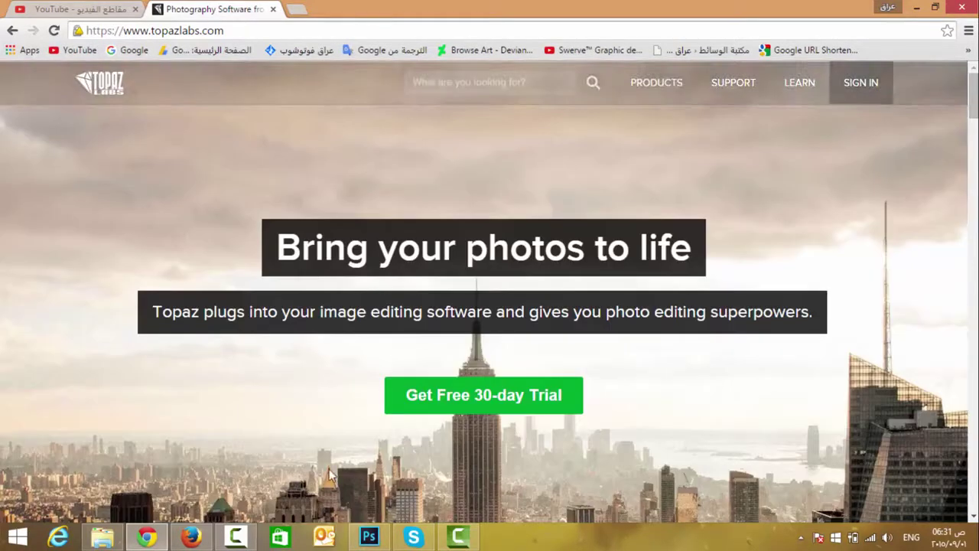
click(470, 406)
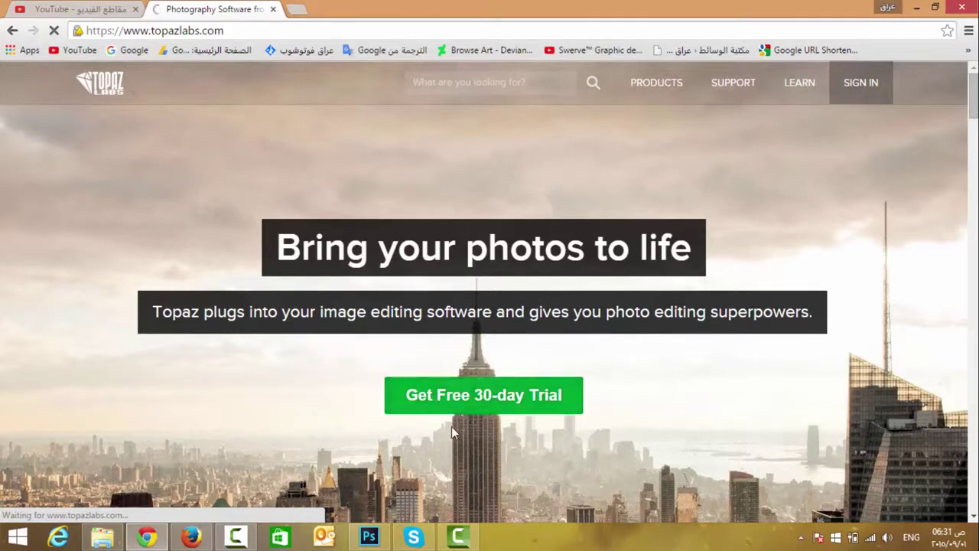
click(456, 402)
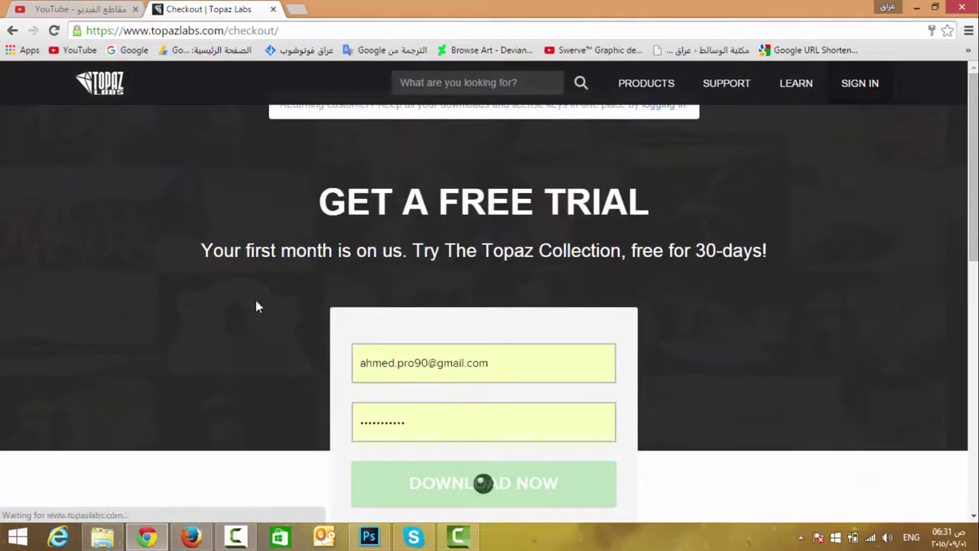
scroll(287, 272, down, 2)
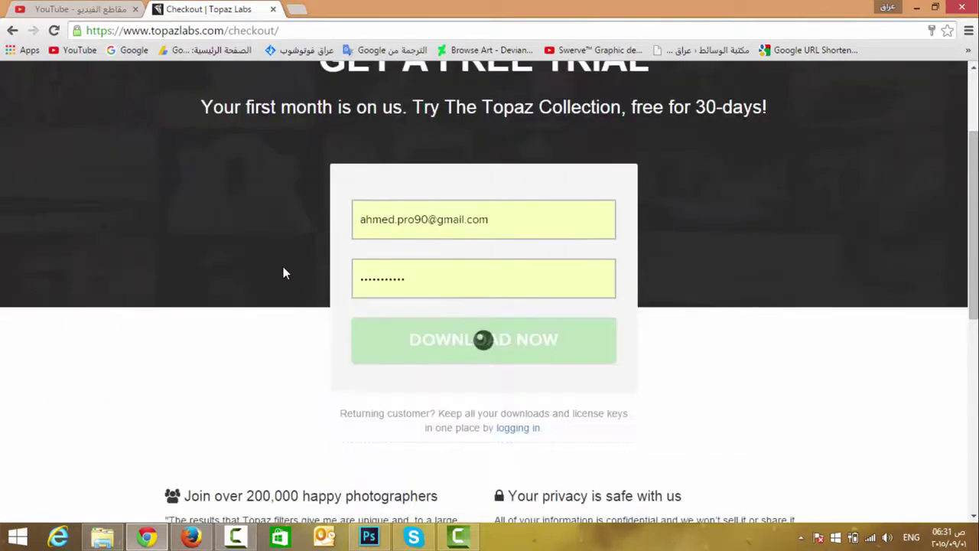
scroll(267, 280, up, 2)
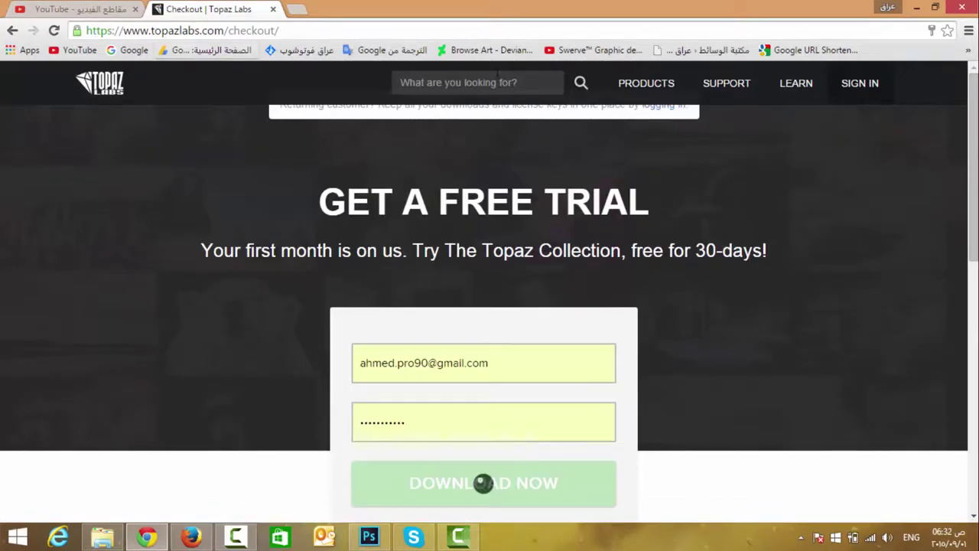
scroll(308, 328, down, 2)
scroll(309, 322, down, 4)
scroll(308, 322, up, 4)
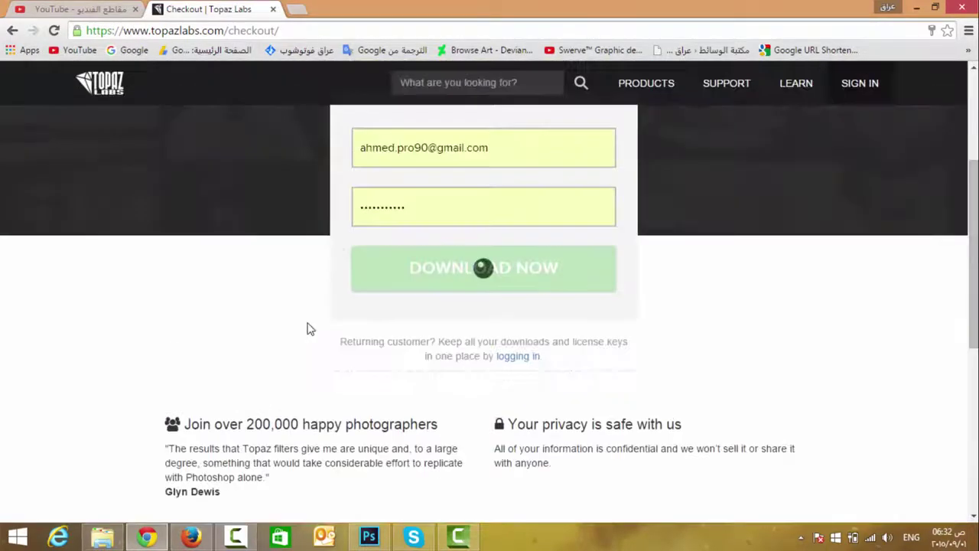
scroll(313, 317, up, 3)
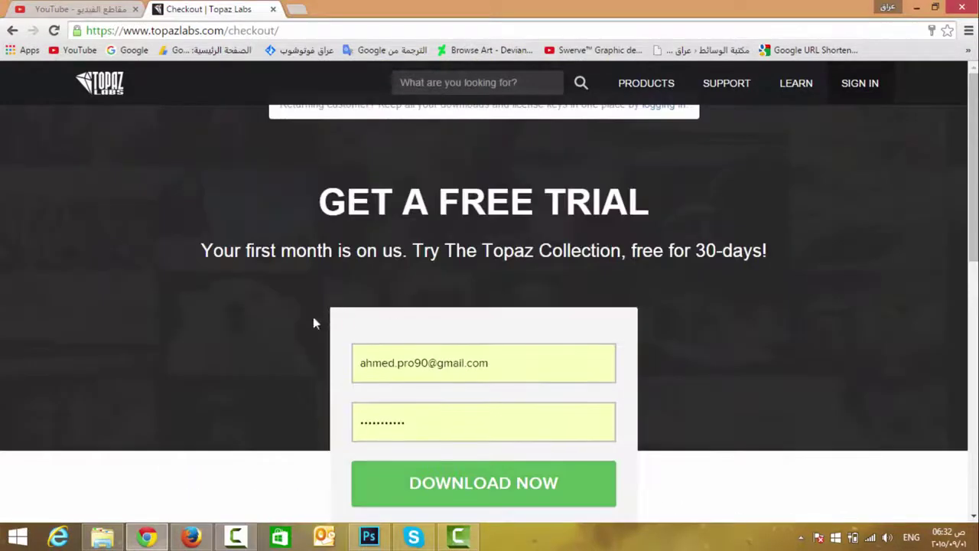
scroll(306, 320, down, 2)
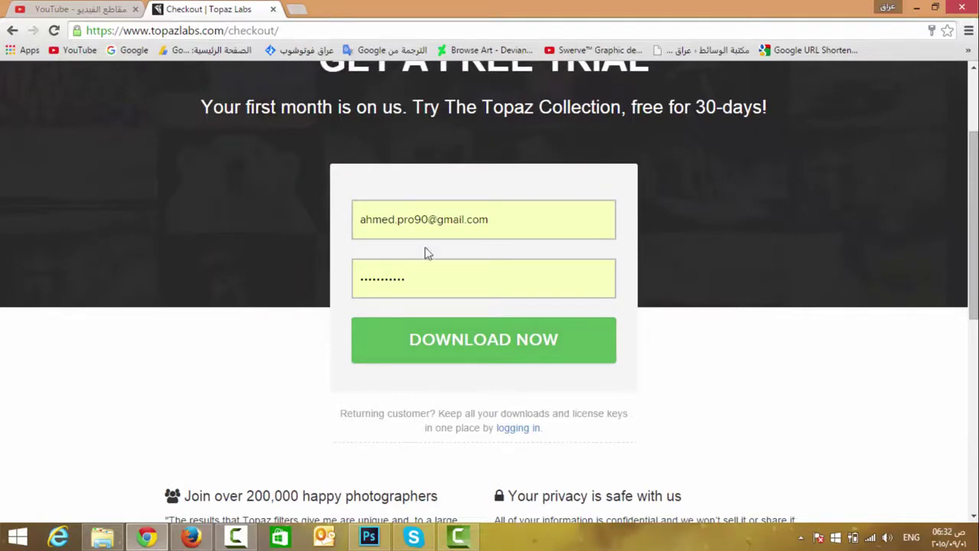
scroll(401, 243, up, 1)
scroll(400, 242, up, 1)
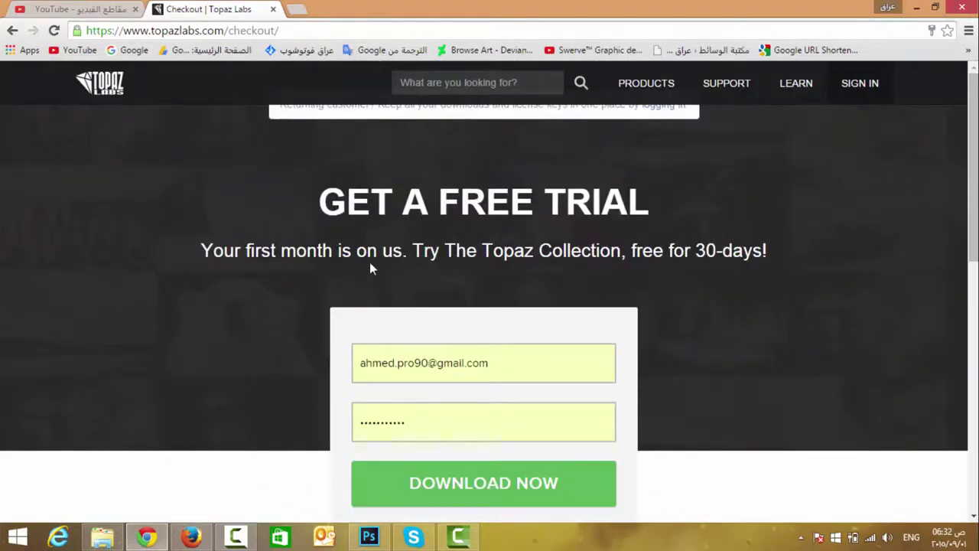
scroll(370, 262, down, 1)
scroll(400, 273, up, 1)
scroll(123, 158, down, 2)
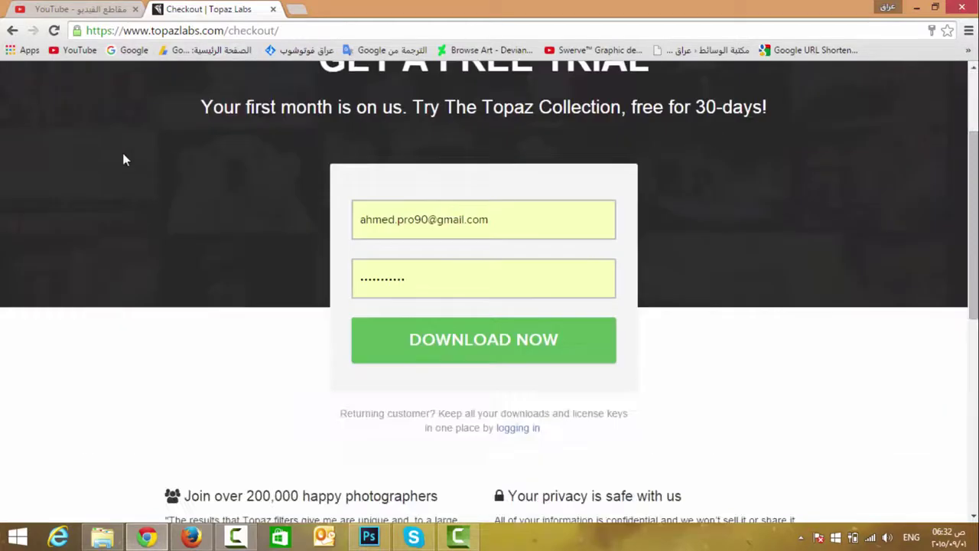
Clear the autofilled e-mail address and password from the free-trial form.
click(540, 221)
key(ctrl+a)
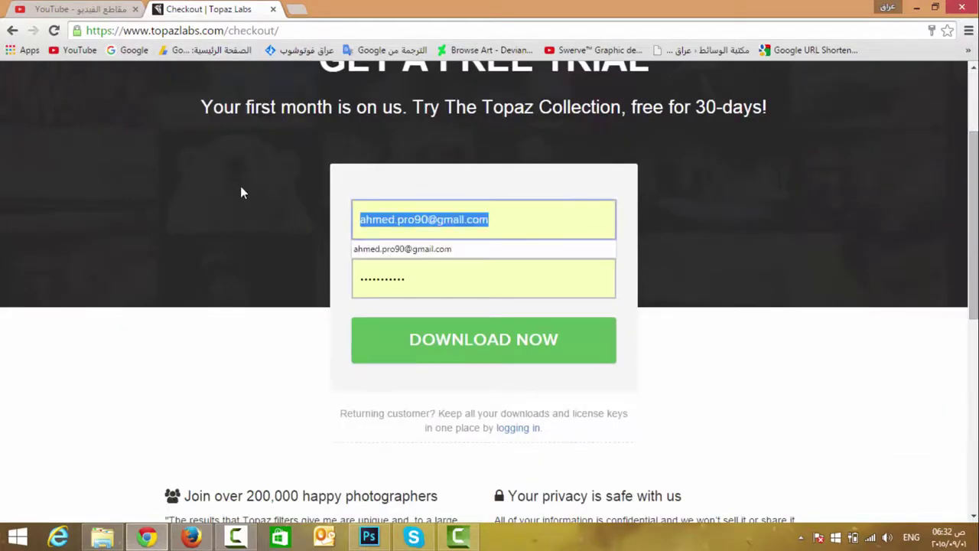
click(553, 212)
drag(553, 212, 301, 298)
double_click(435, 282)
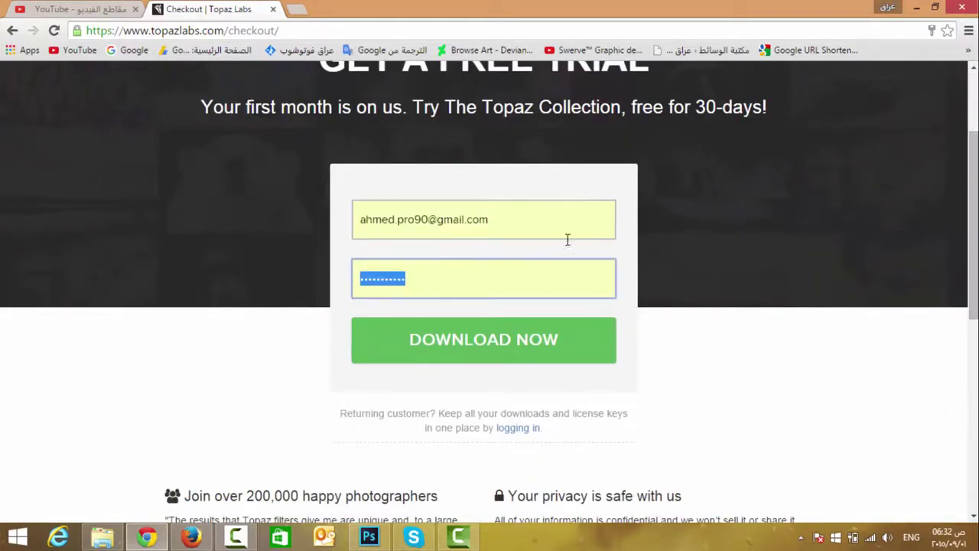
click(538, 219)
drag(538, 220, 33, 226)
key(BackSpace)
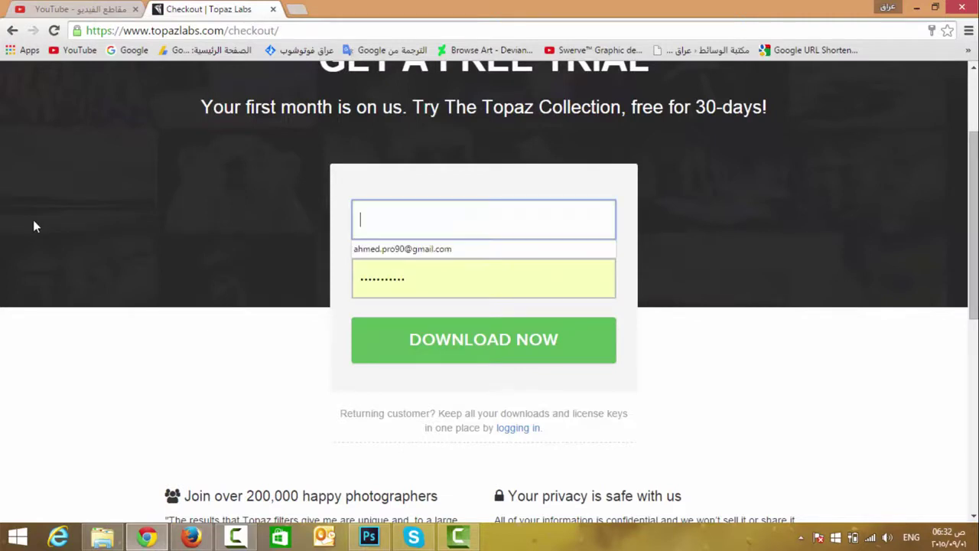
drag(430, 287, 154, 291)
key(BackSpace)
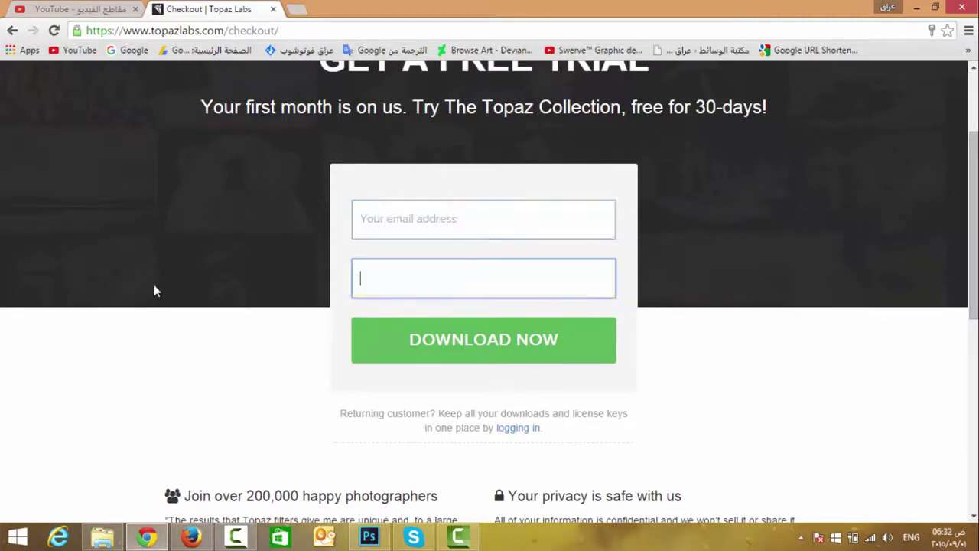
Enter a new e-mail address and a new password in the form.
click(420, 234)
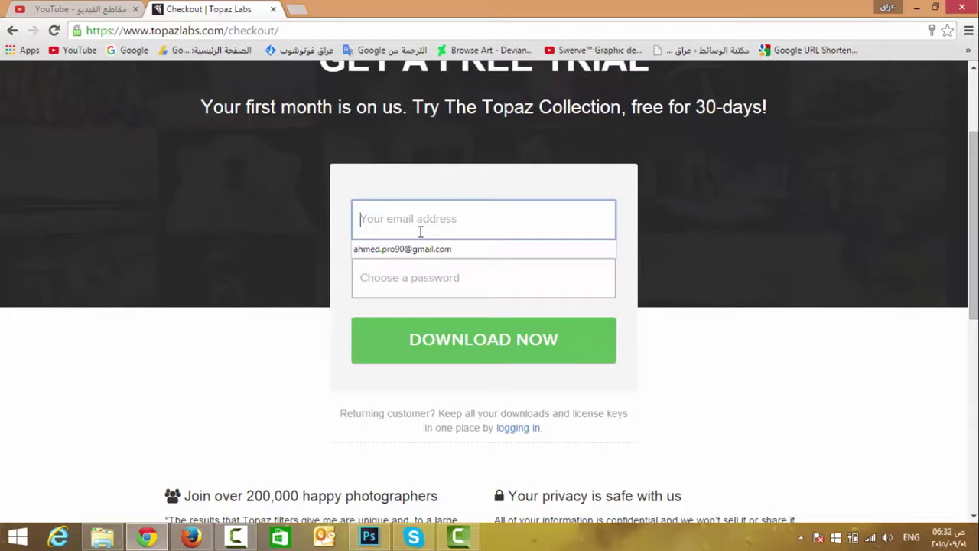
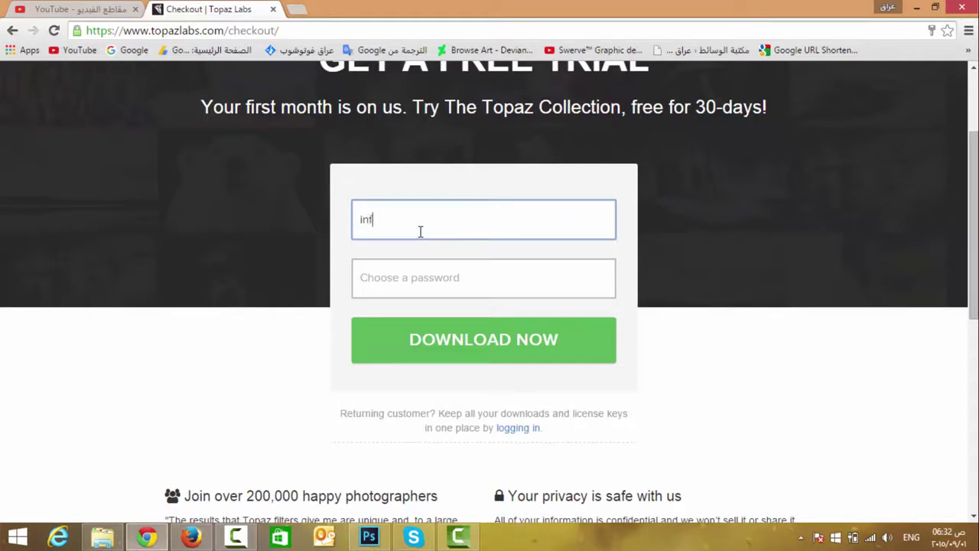
key(Tab)
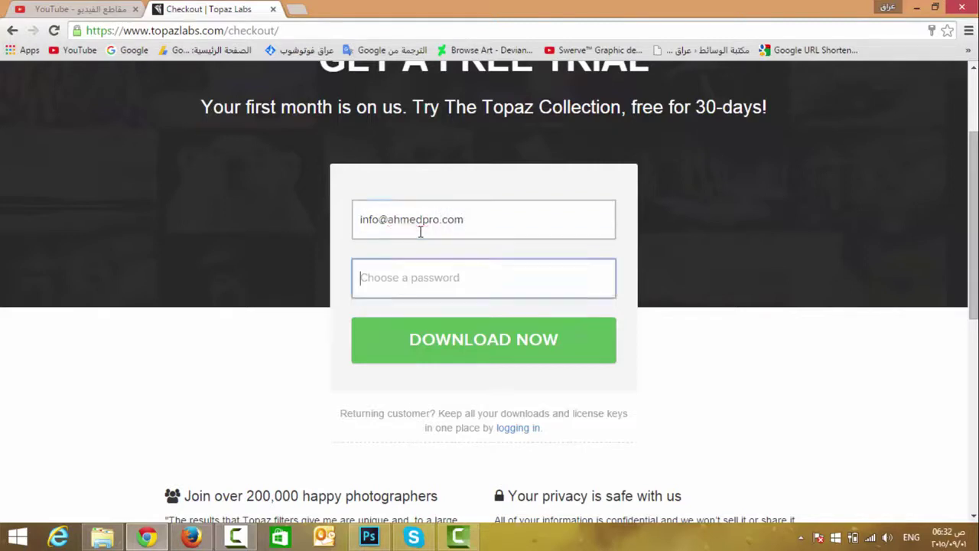
text(a)
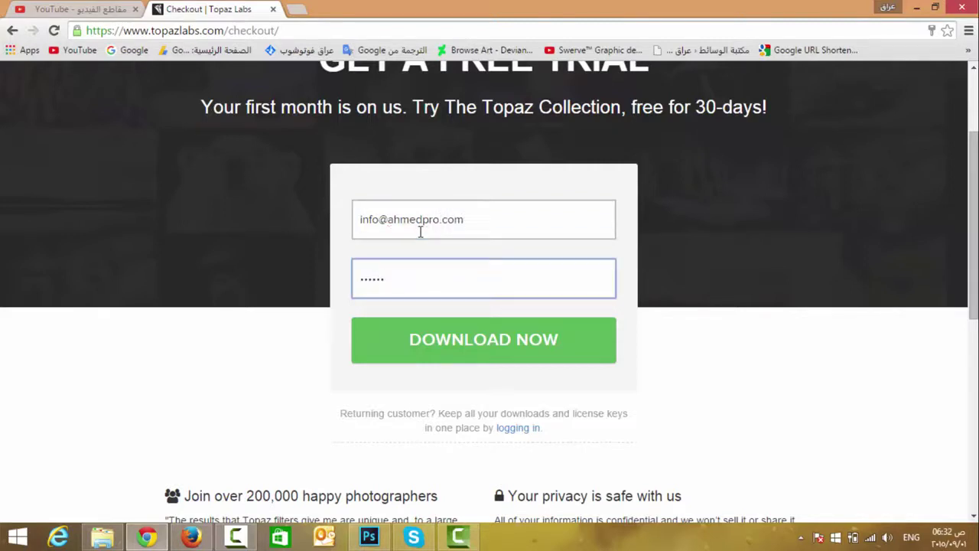
Submit the trial form, decline saving the password, and scroll to the Topaz Collection downloads.
click(427, 350)
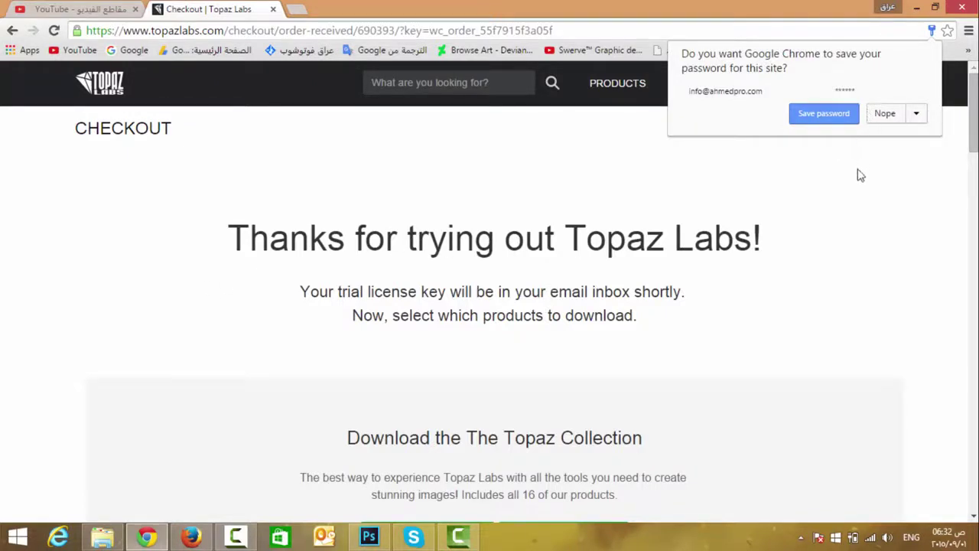
click(839, 121)
mouse_move(850, 83)
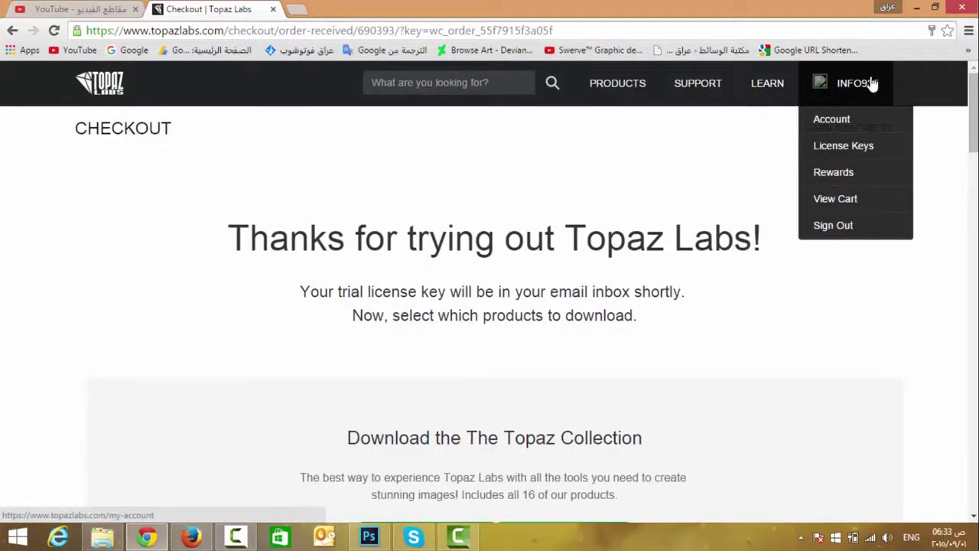
scroll(880, 410, down, 2)
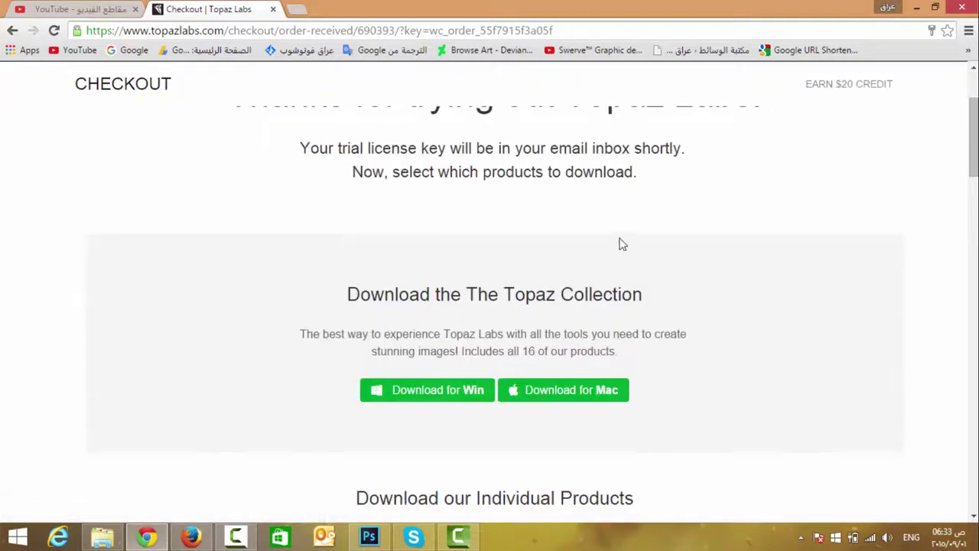
scroll(622, 244, down, 1)
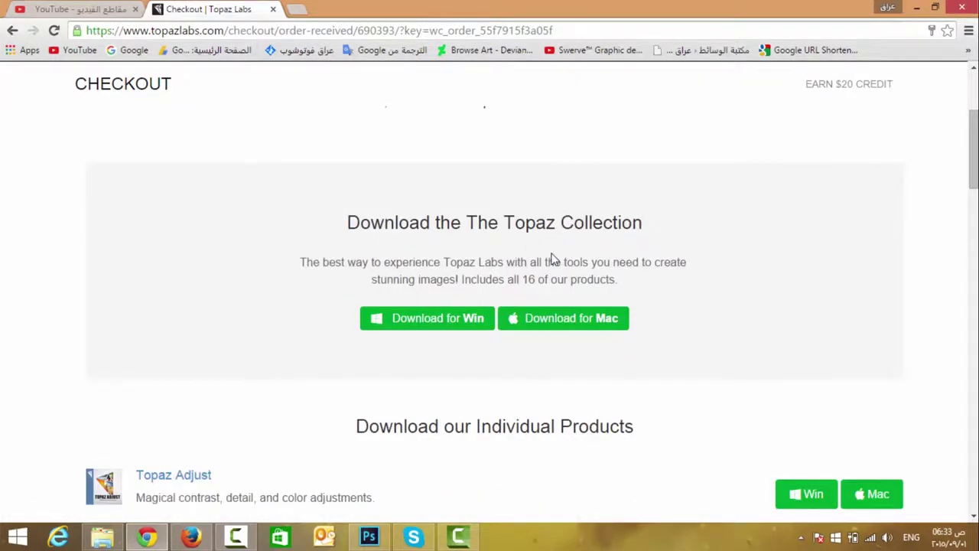
scroll(554, 258, up, 1)
scroll(656, 314, down, 1)
Start and cancel the Windows Topaz Collection download, then bring up the topazlabs folder.
click(408, 320)
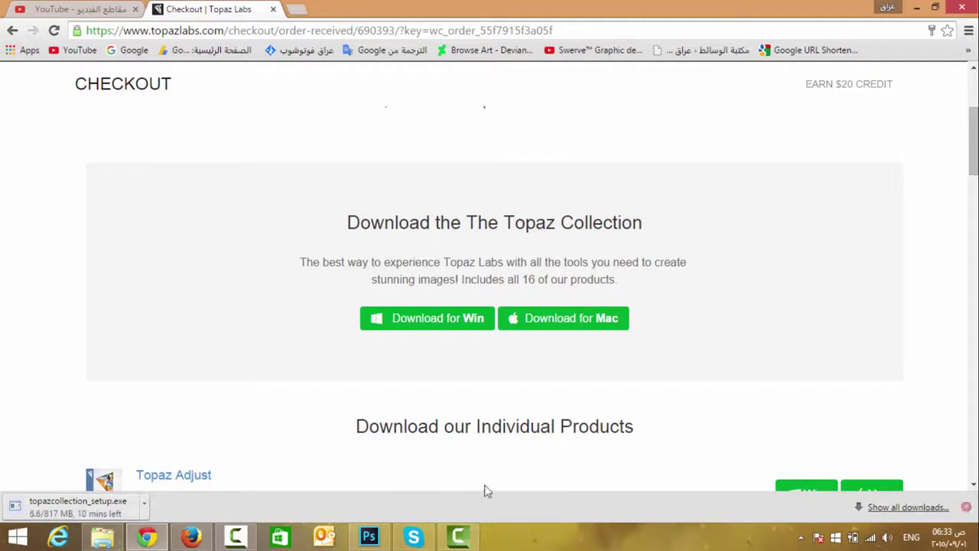
right_click(133, 510)
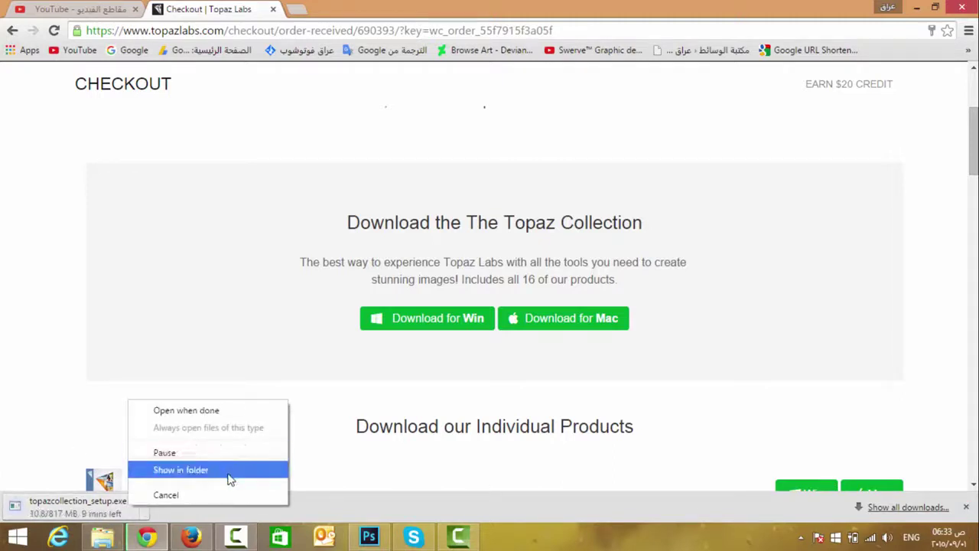
click(226, 492)
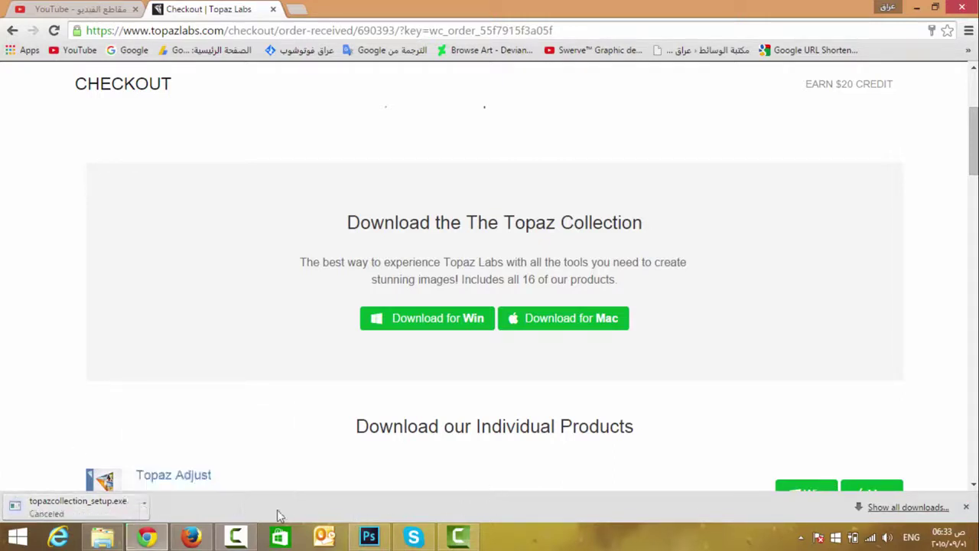
click(120, 540)
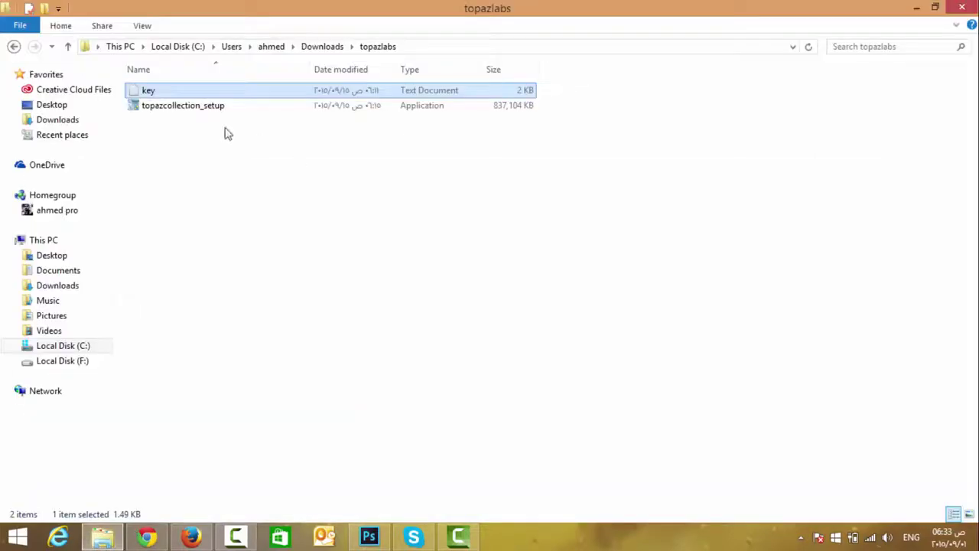
click(199, 105)
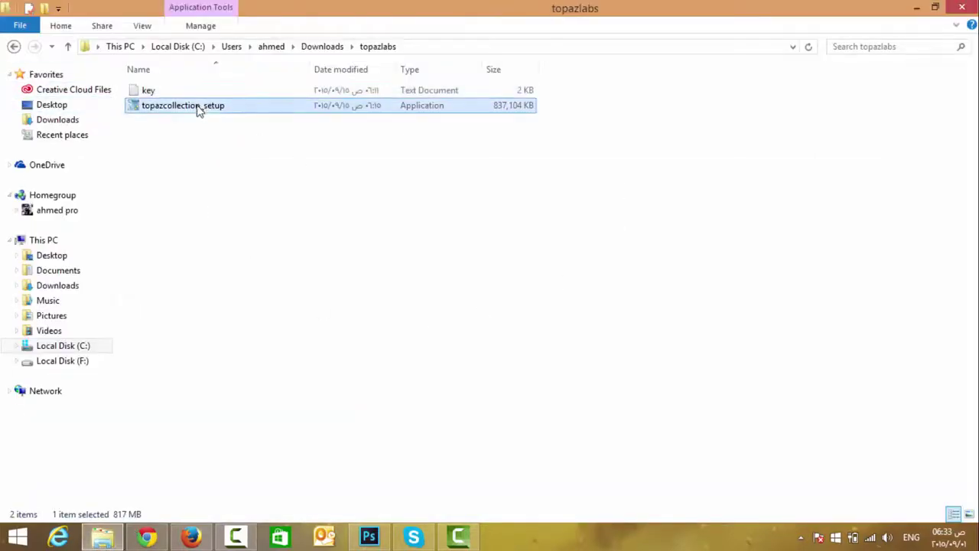
double_click(174, 95)
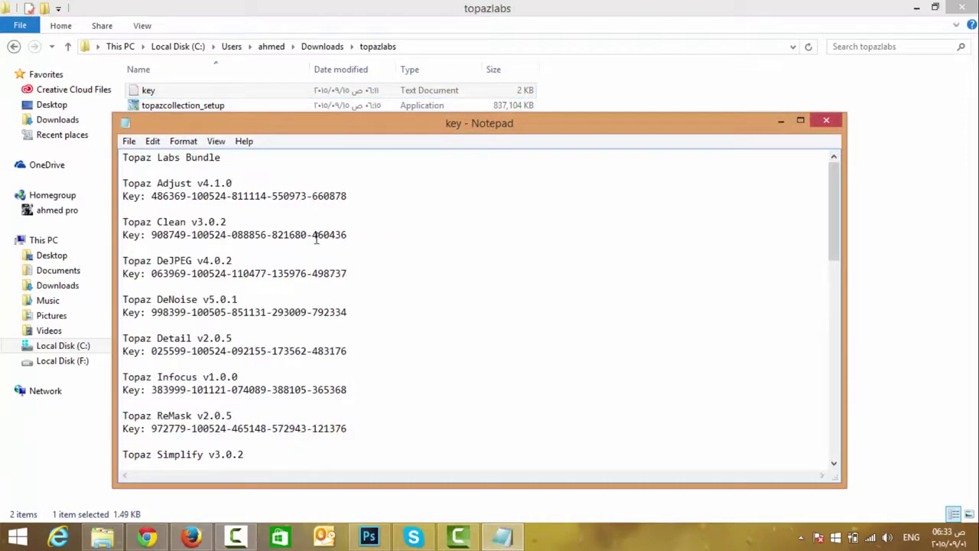
scroll(470, 264, down, 5)
scroll(559, 262, down, 5)
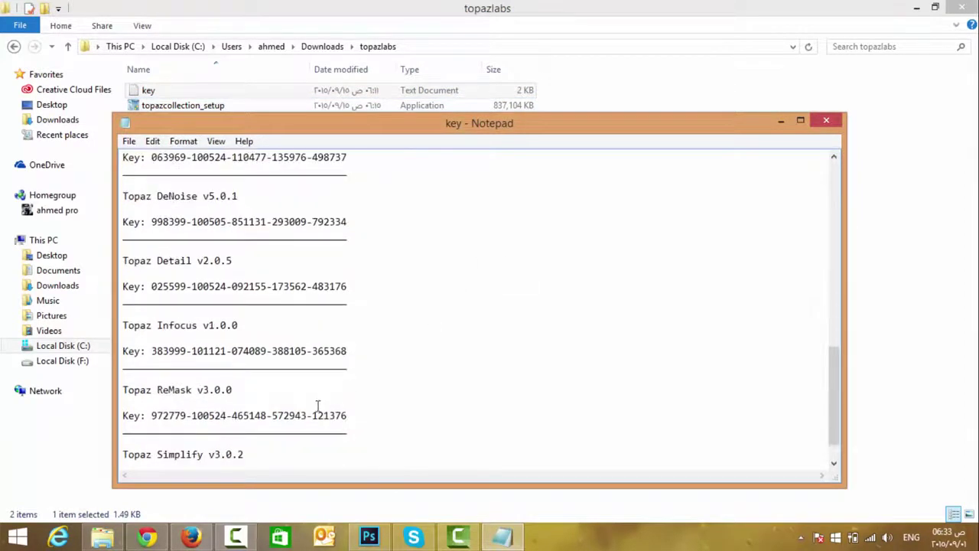
scroll(324, 411, down, 1)
drag(832, 409, 766, 187)
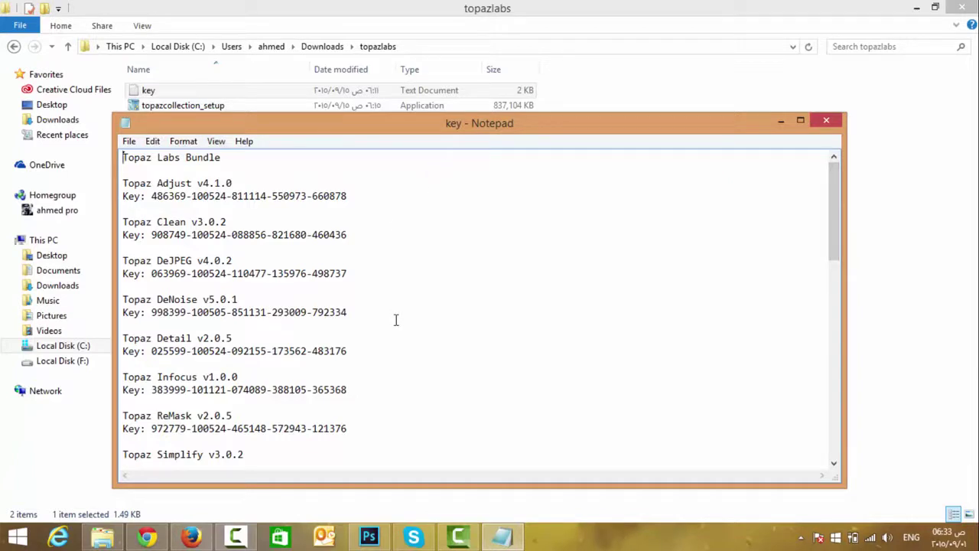
click(827, 120)
click(232, 110)
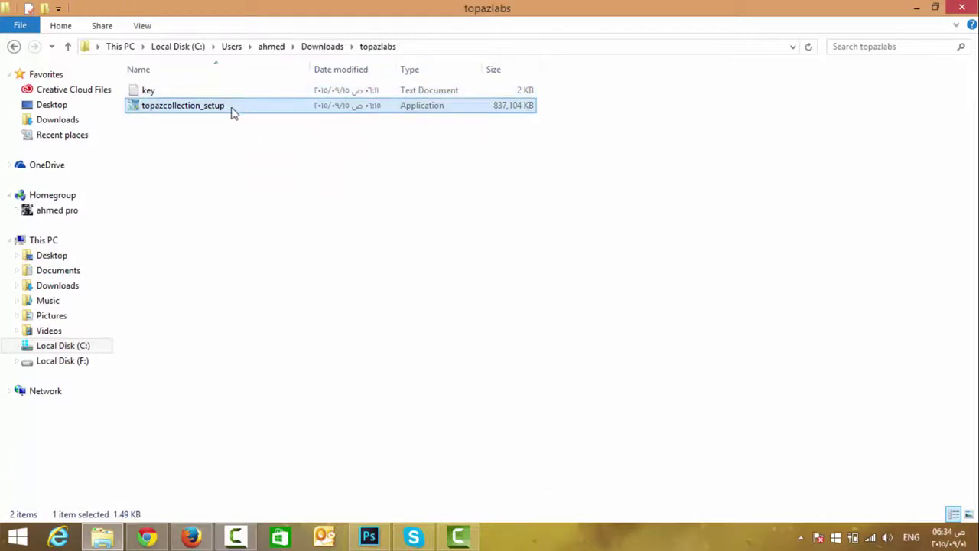
right_click(232, 108)
Run topazcollection_setup as administrator.
click(300, 138)
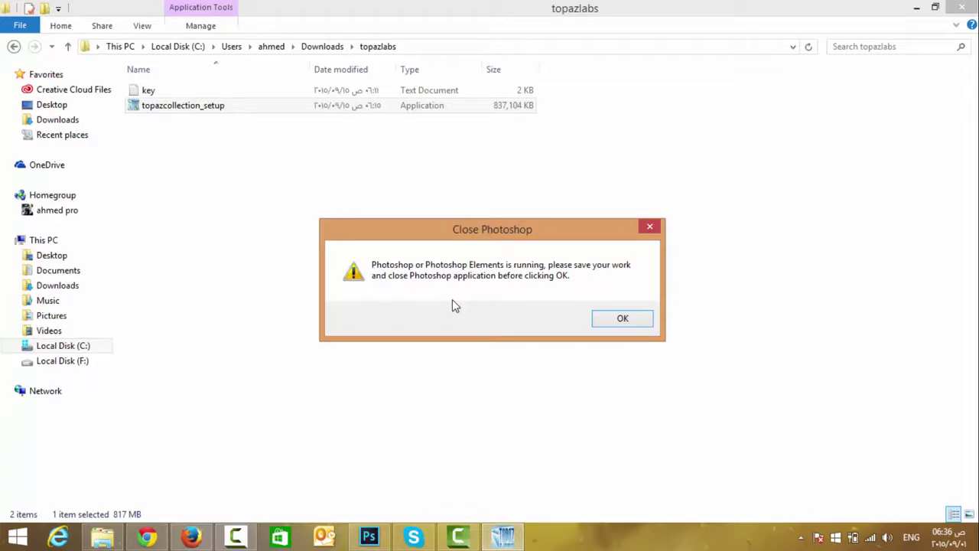
Close the poster document, quit Photoshop, and confirm the installer's Close Photoshop prompt.
click(369, 538)
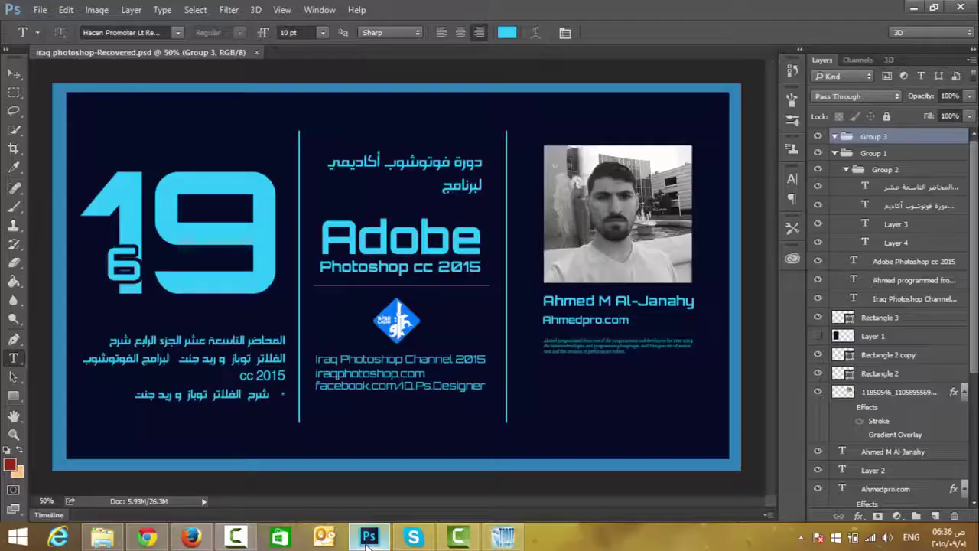
click(257, 53)
click(960, 8)
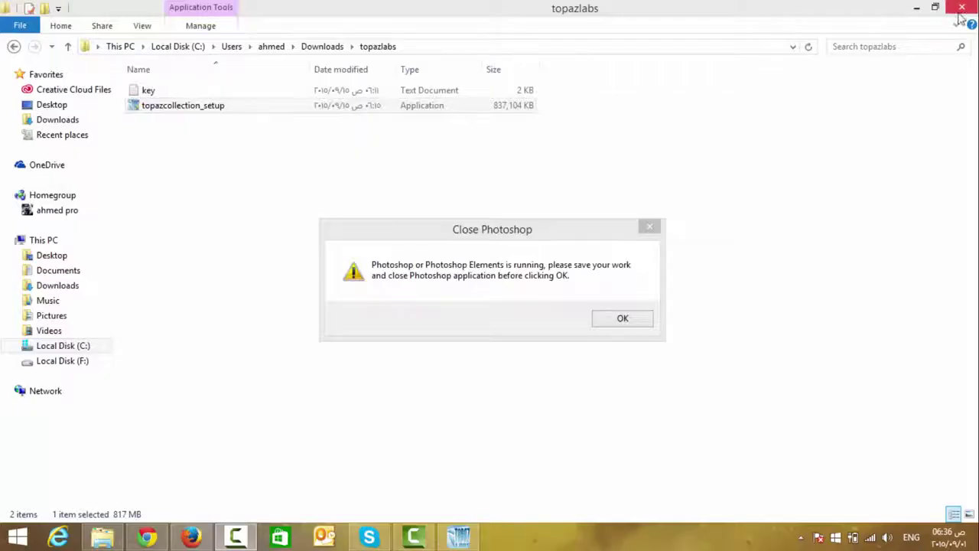
click(644, 322)
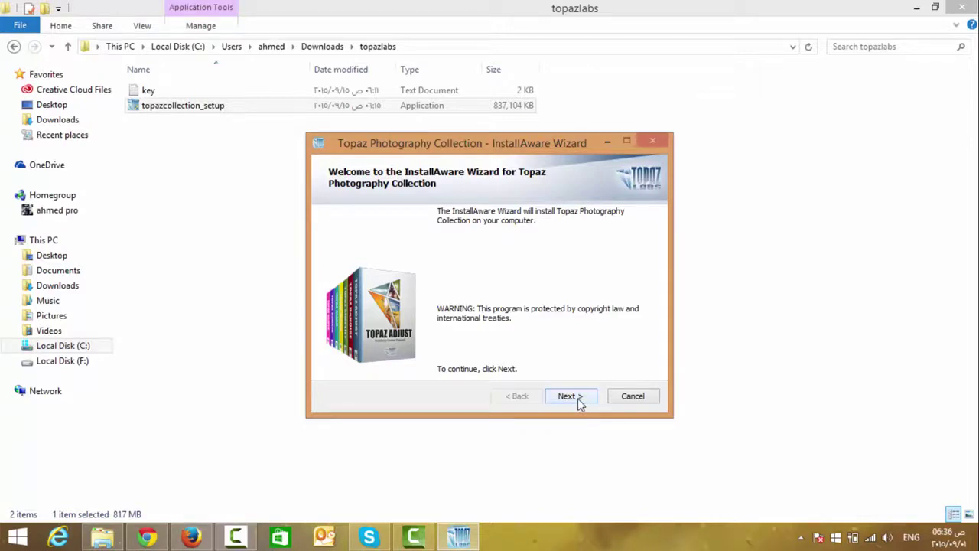
Accept the licence and install the Complete setup into C:\Program Files (x86)\Topaz Labs.
click(580, 398)
click(454, 362)
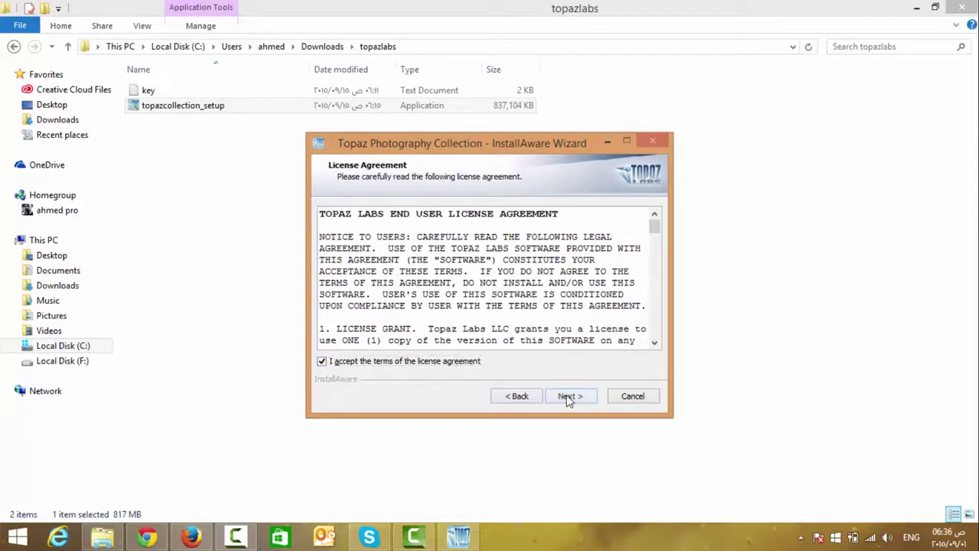
click(570, 398)
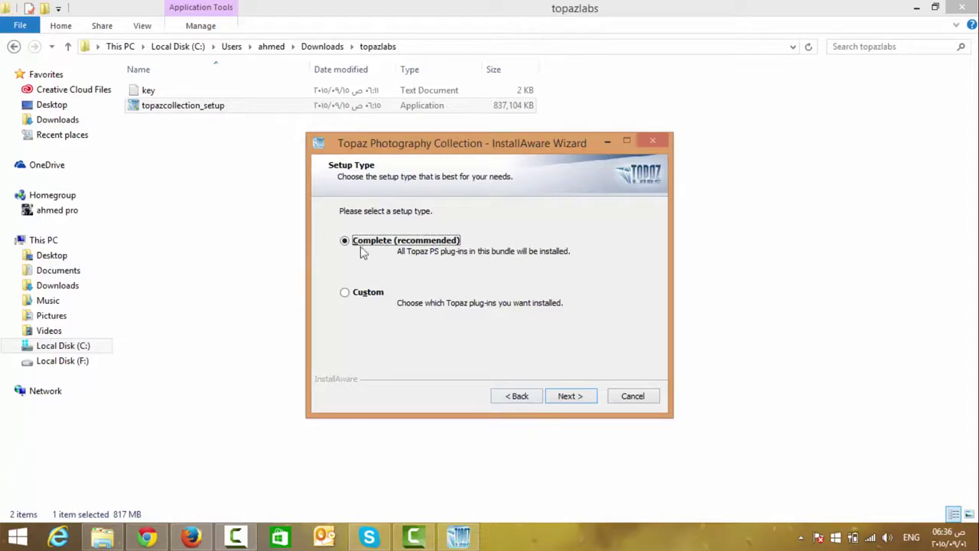
click(535, 399)
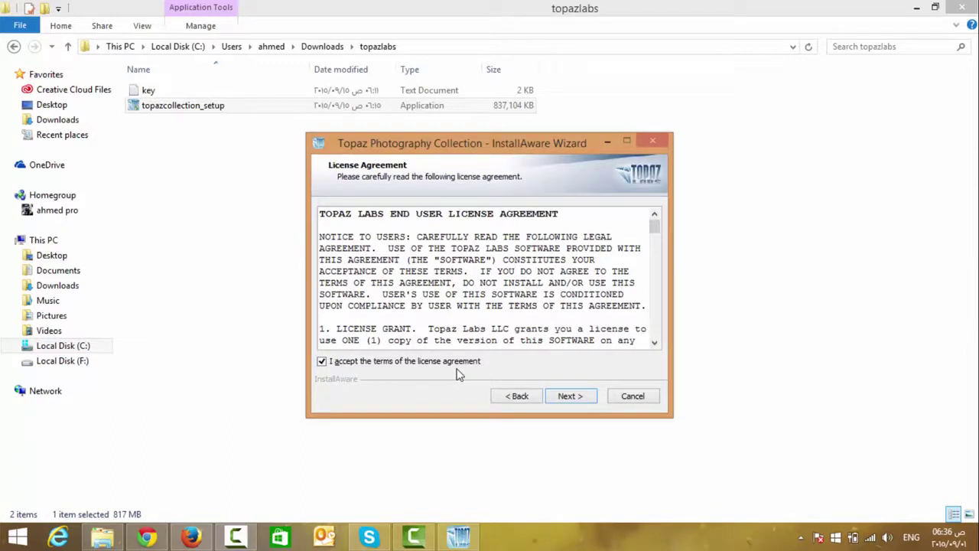
click(579, 409)
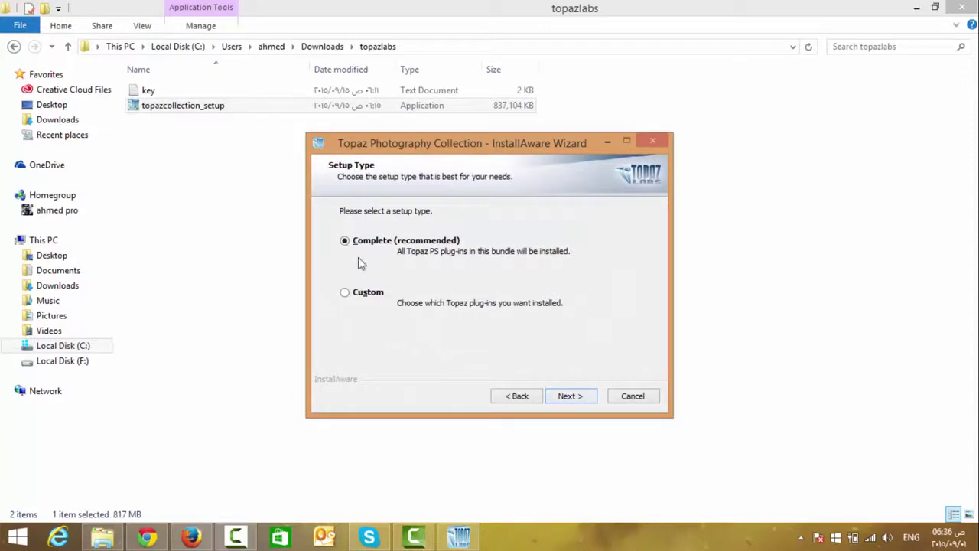
click(572, 400)
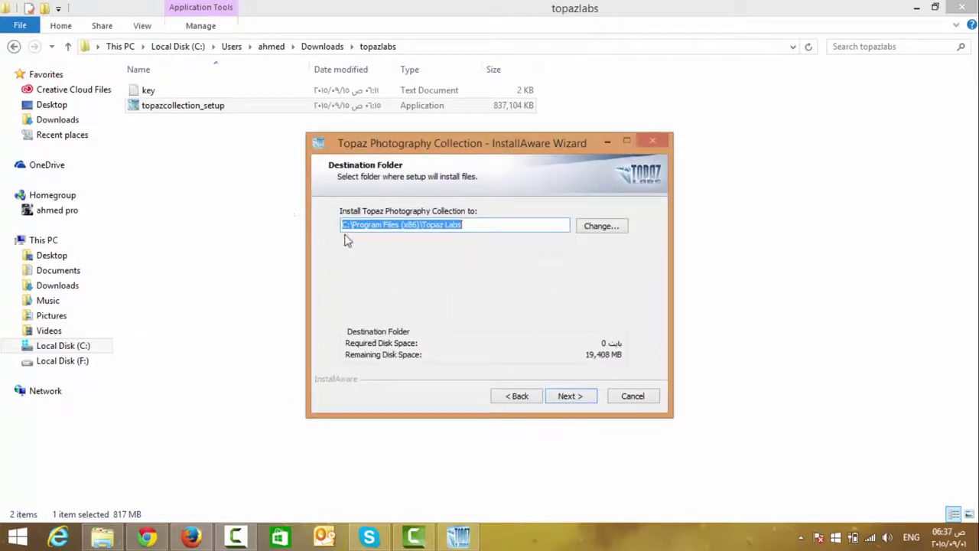
click(470, 227)
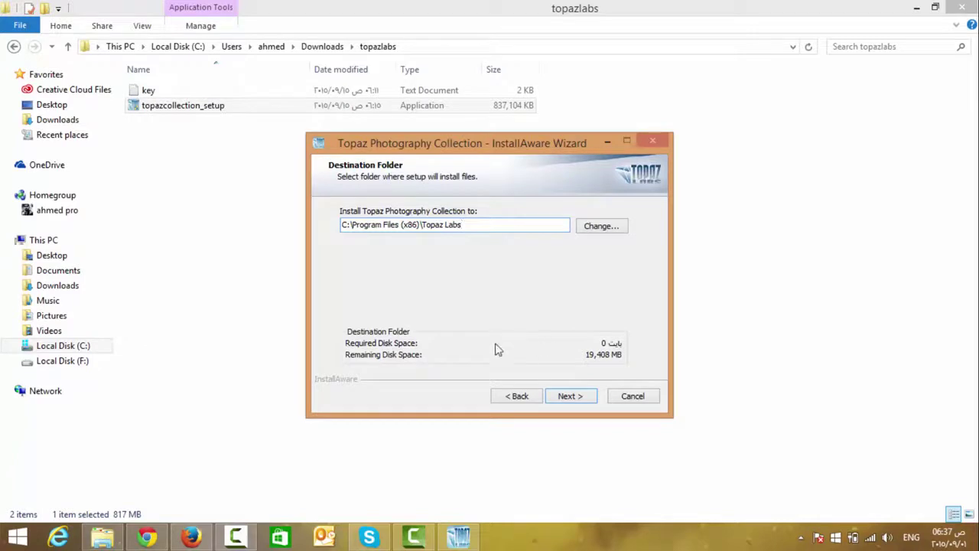
click(567, 398)
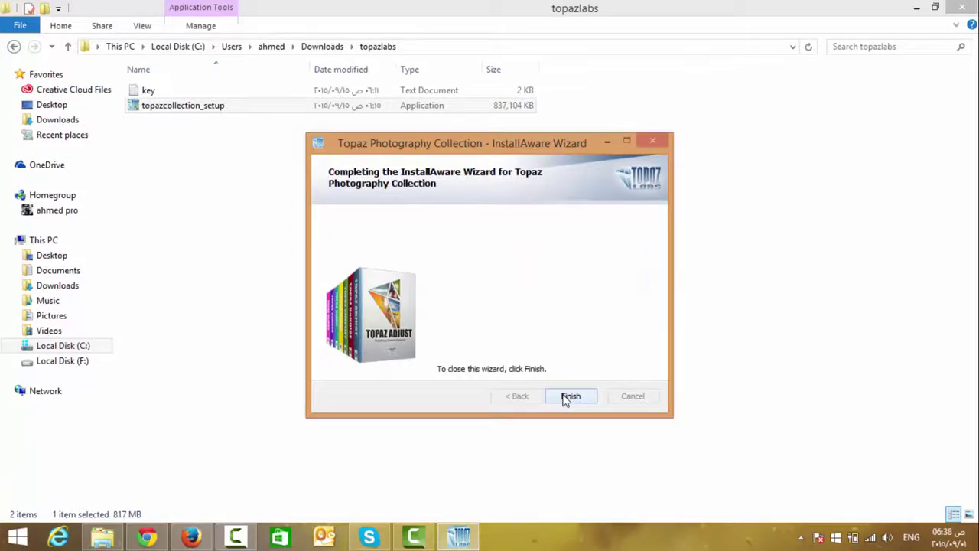
Finish the installer, clear the desktop windows, and start Photoshop CC 2015 with its Welcome screen dismissed.
click(570, 397)
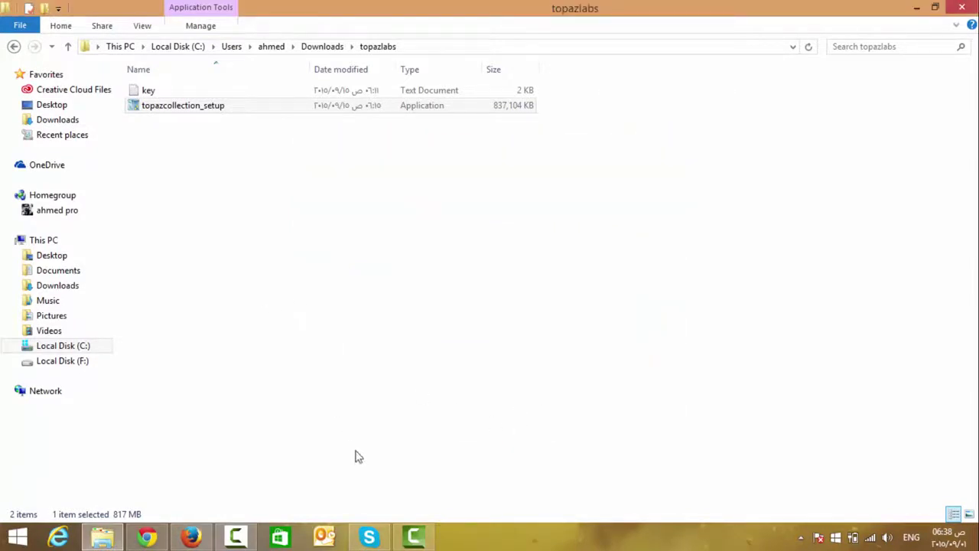
click(917, 7)
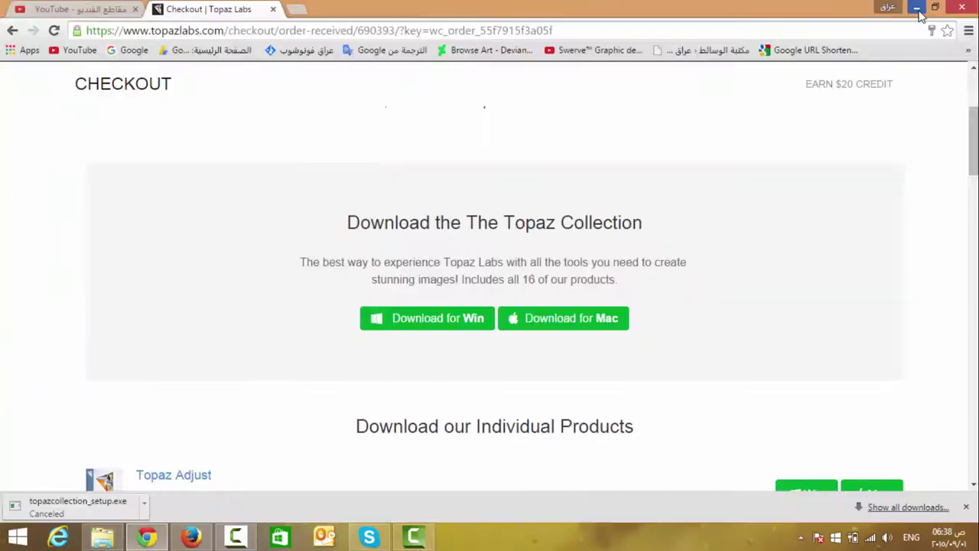
click(918, 8)
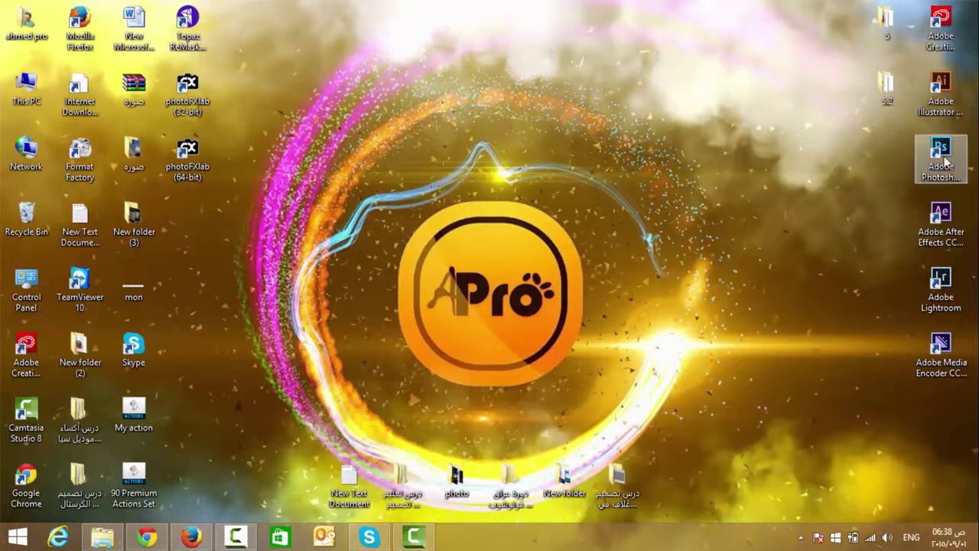
double_click(943, 161)
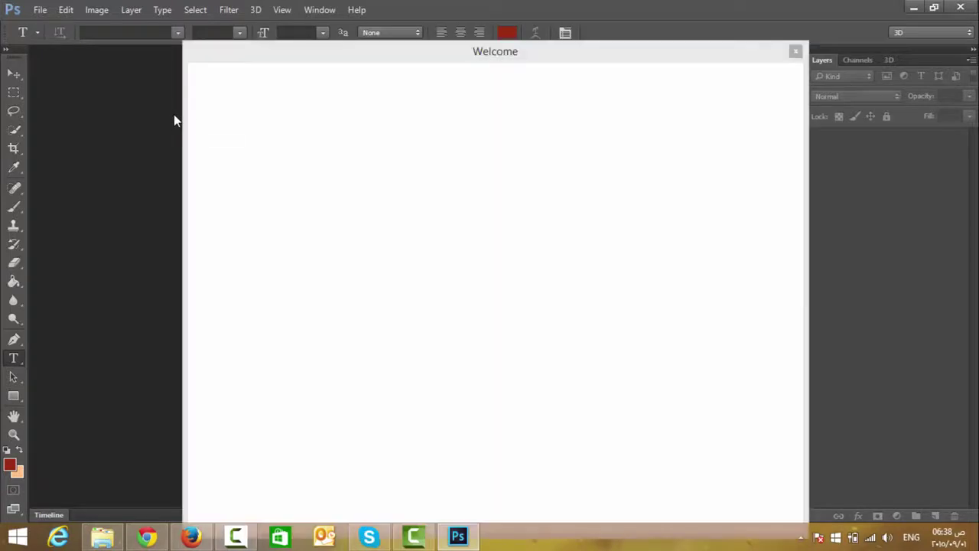
click(795, 53)
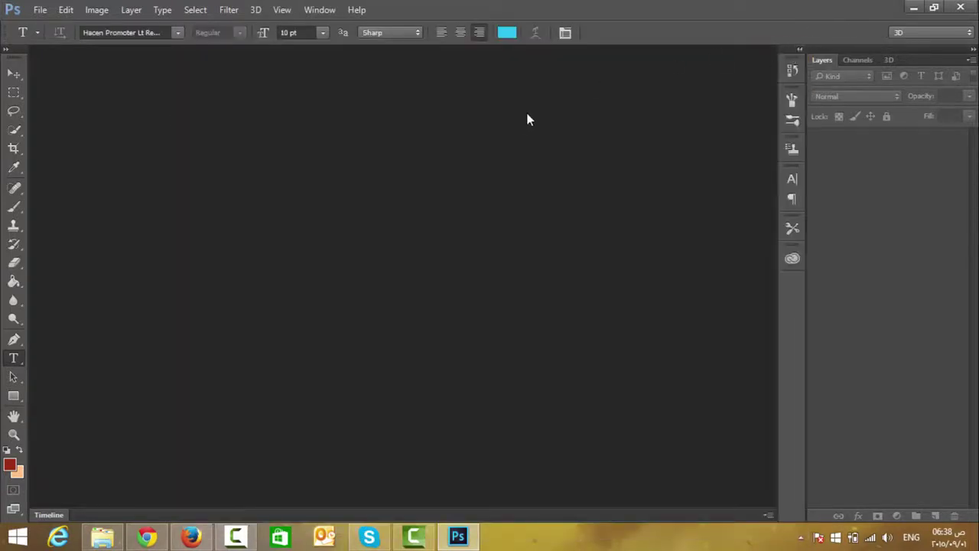
Bring up Photoshop's File > Open dialog.
click(40, 9)
click(57, 27)
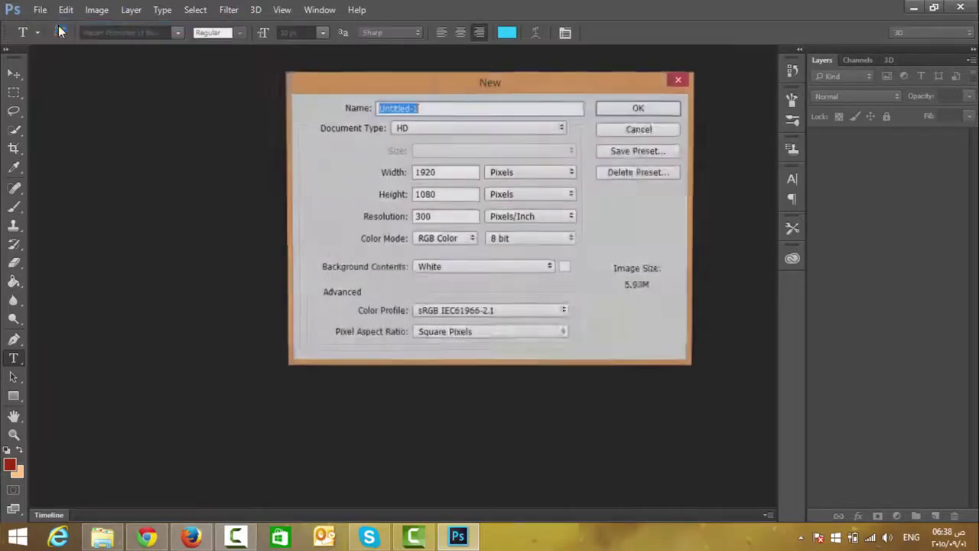
click(663, 128)
click(40, 9)
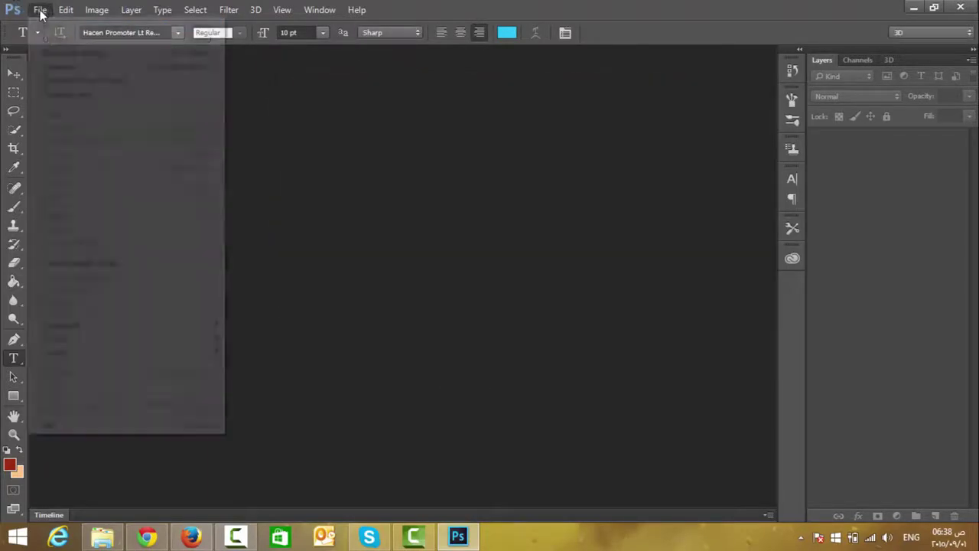
click(64, 39)
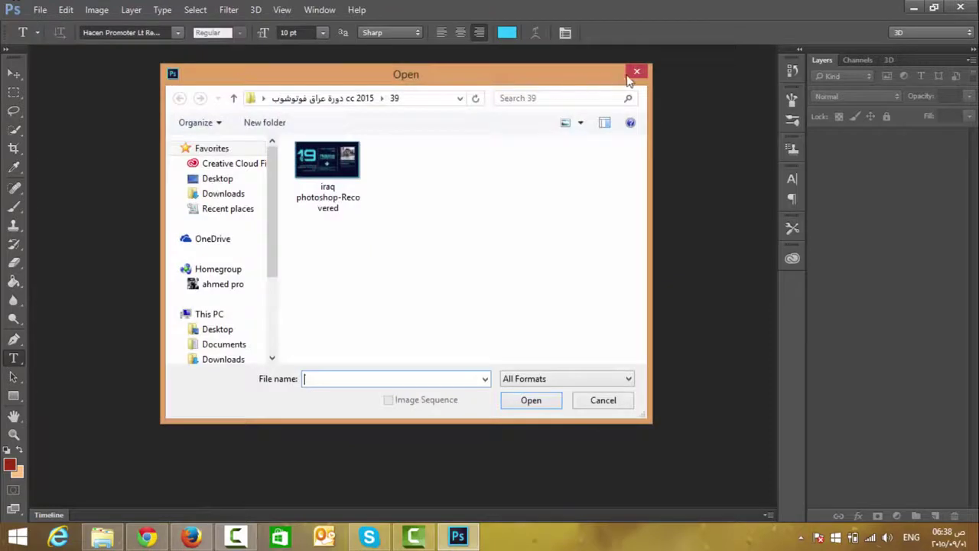
click(637, 72)
click(39, 9)
click(62, 39)
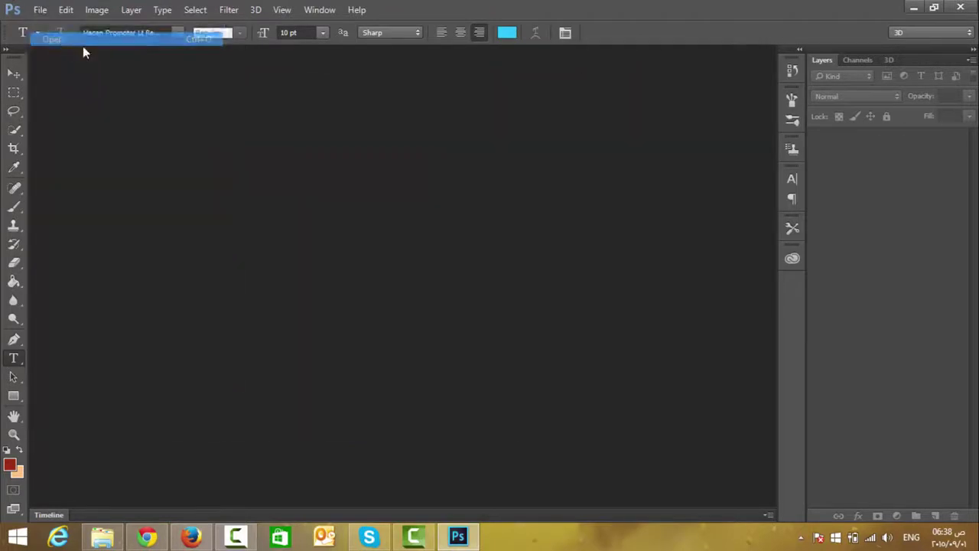
Browse to Local Disk (F:) > AhmedPro > iraq photoshop.
drag(272, 178, 290, 275)
scroll(269, 275, up, 2)
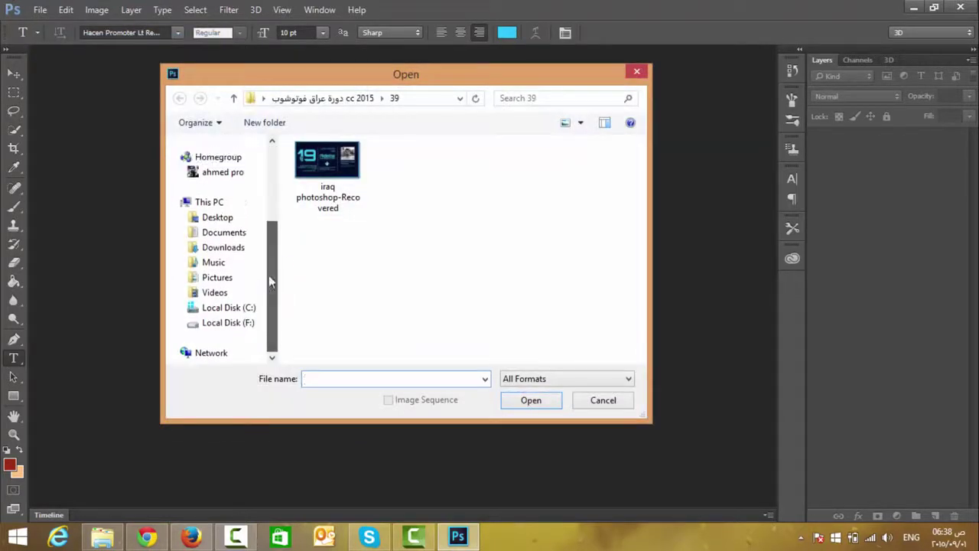
click(244, 322)
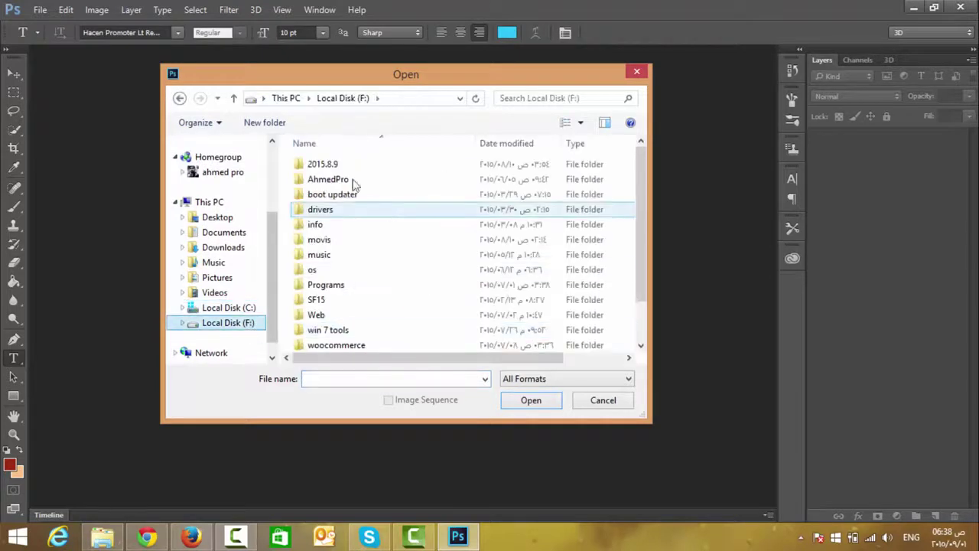
click(366, 180)
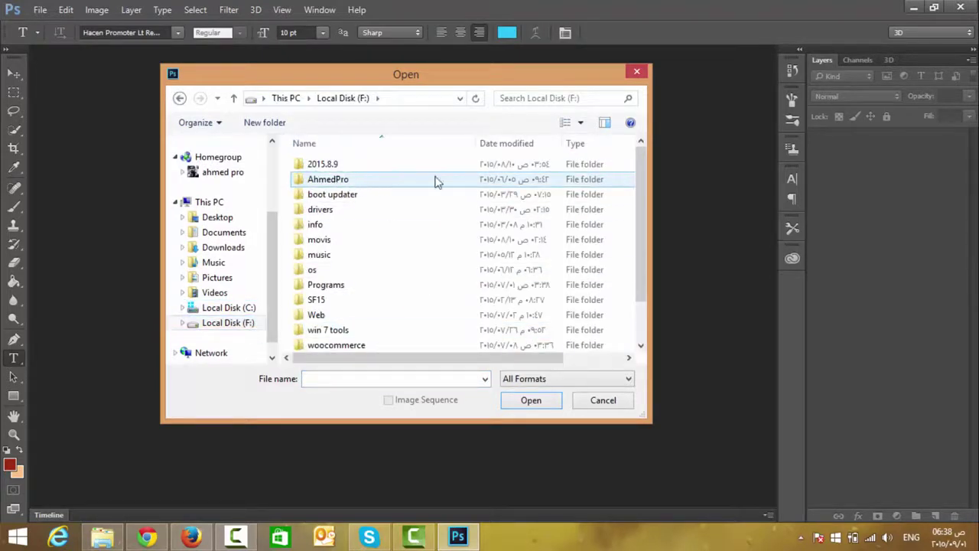
double_click(343, 181)
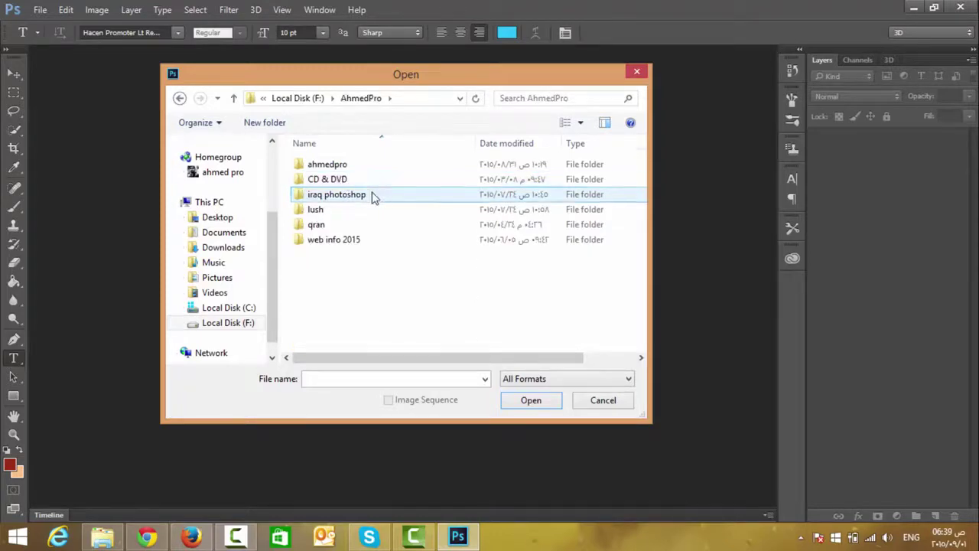
double_click(372, 196)
Go into Wallpapers 2015 > gamewallpapers [1600x1200] to see the wallpaper thumbnails.
scroll(450, 270, down, 8)
scroll(436, 269, down, 7)
scroll(400, 254, down, 3)
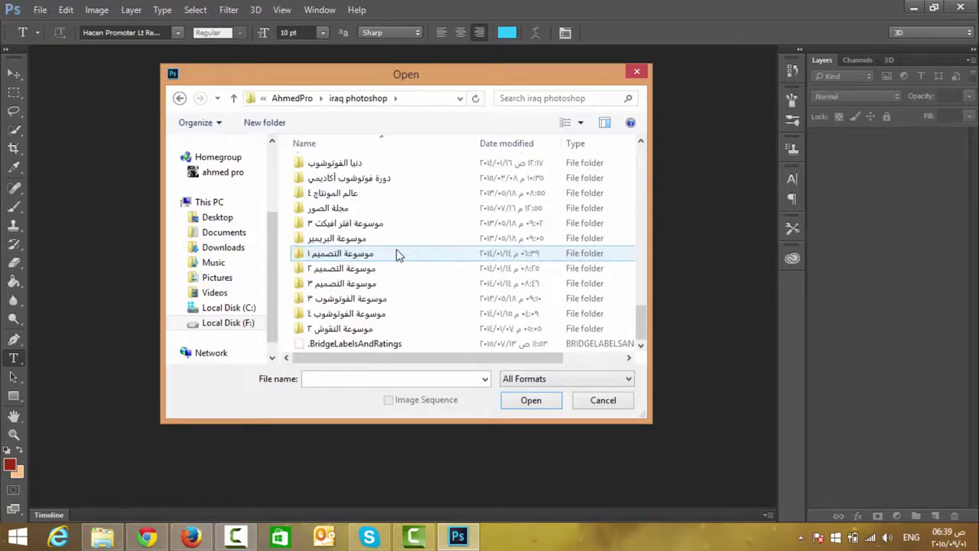
scroll(375, 267, up, 5)
scroll(359, 264, down, 1)
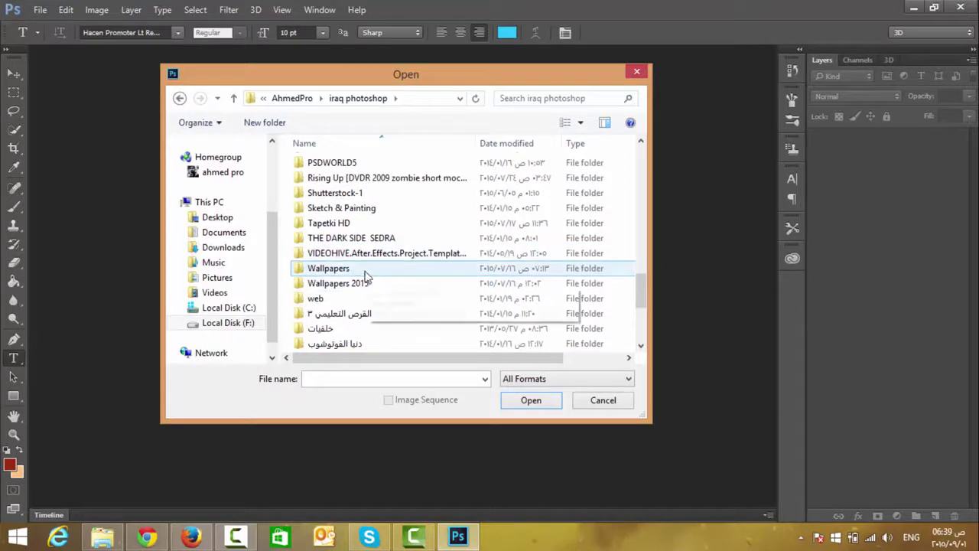
double_click(373, 286)
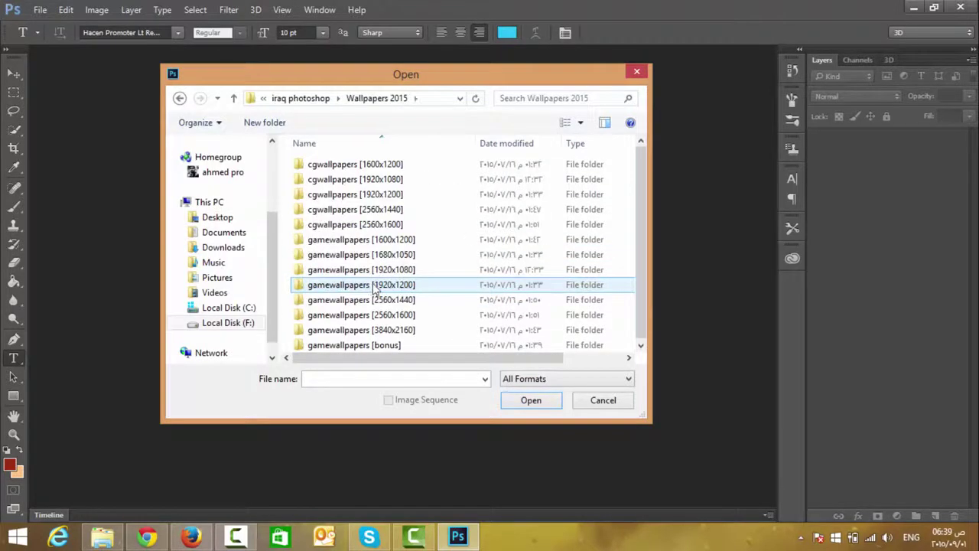
double_click(359, 241)
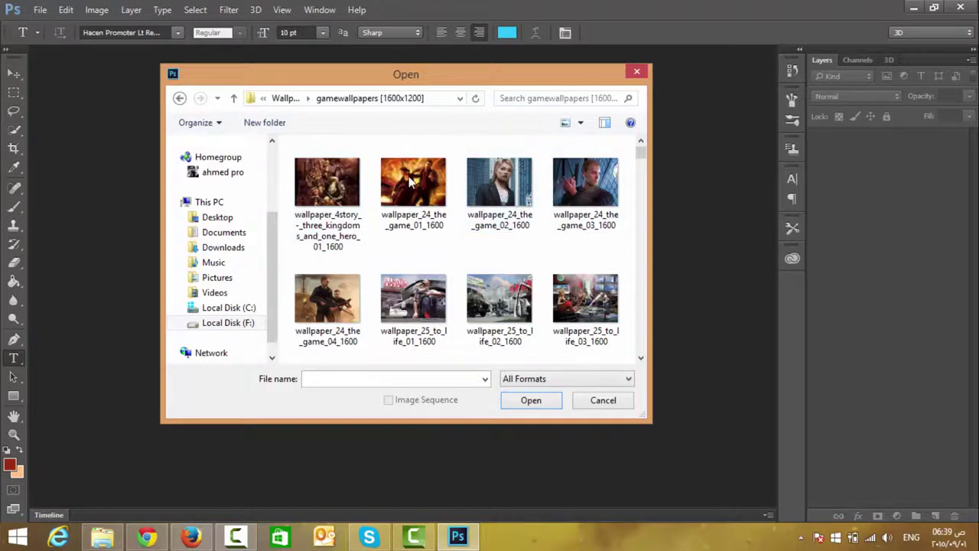
scroll(460, 306, down, 1)
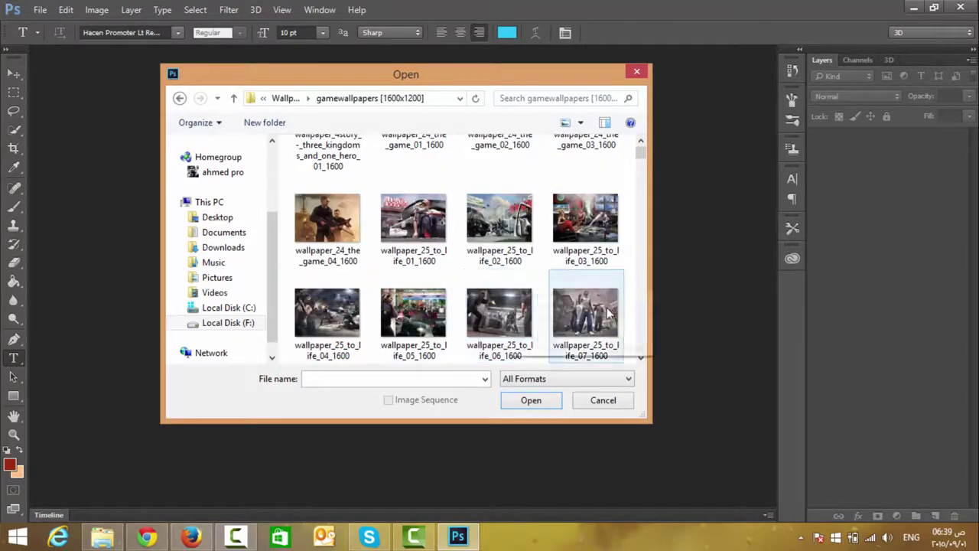
Open wallpaper_25_to_life_07_1600.jpg, zoom it to Fit Screen, and show the Filter menu.
double_click(592, 306)
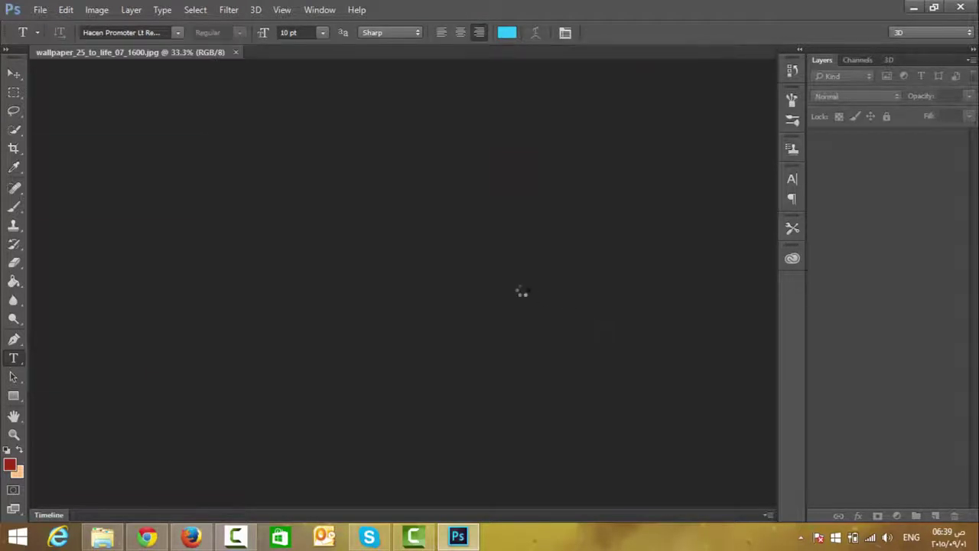
click(13, 434)
right_click(451, 240)
click(478, 250)
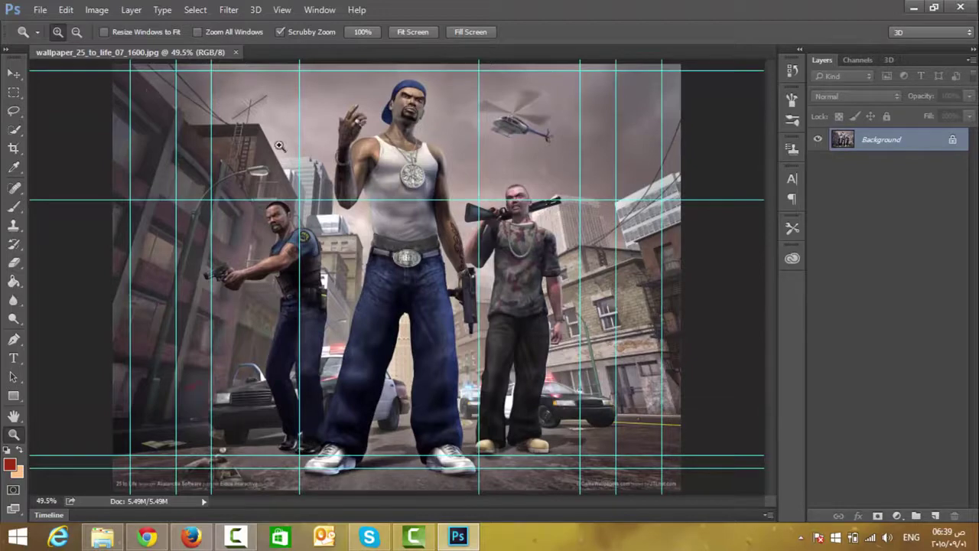
click(237, 16)
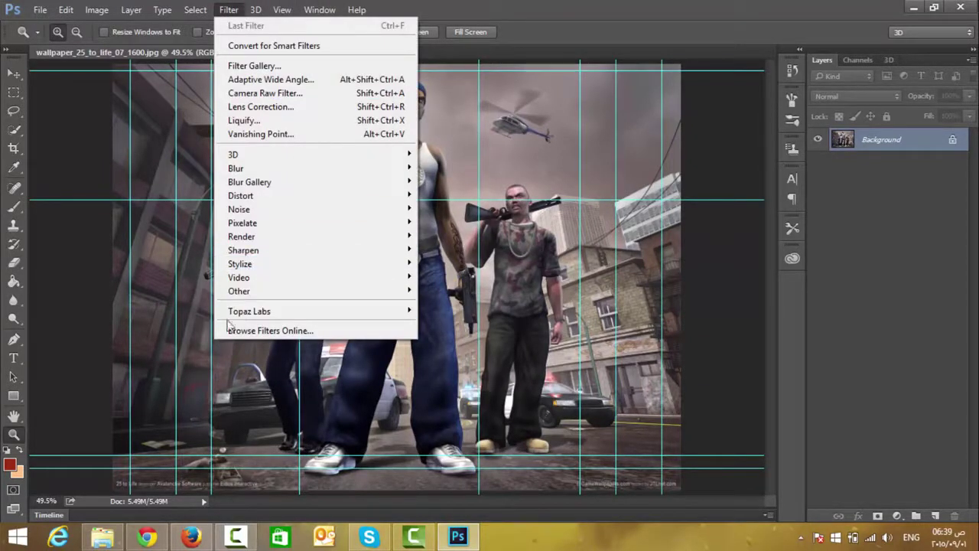
mouse_move(250, 311)
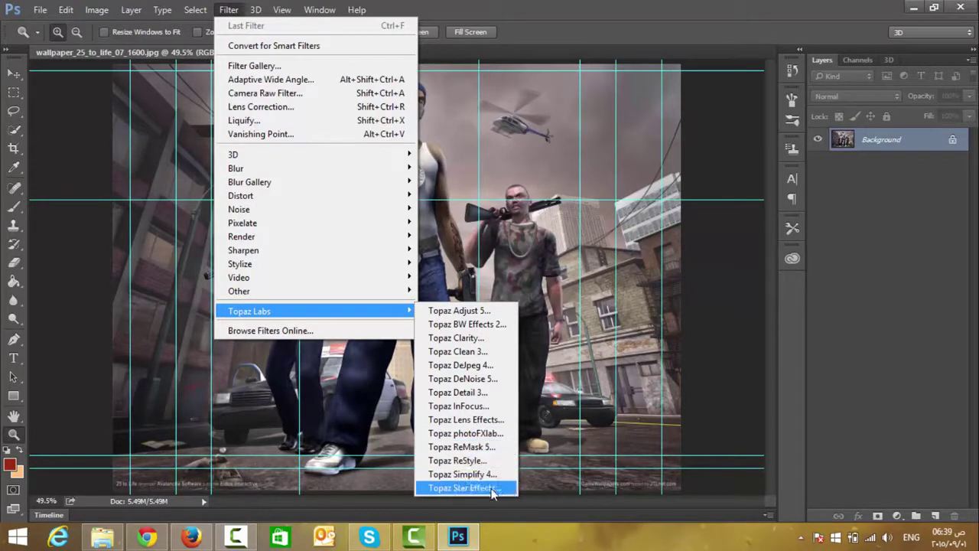
Run Filter > Topaz Labs > Topaz Clean 3 on the wallpaper.
click(494, 354)
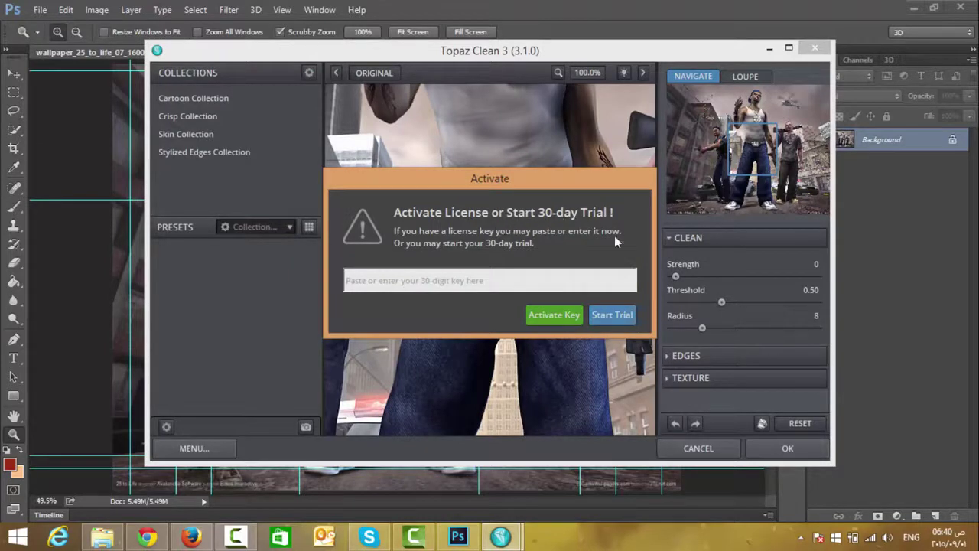
Leave the Clean 3 activation prompt open and bring up the Downloads > topazlabs folder.
click(441, 281)
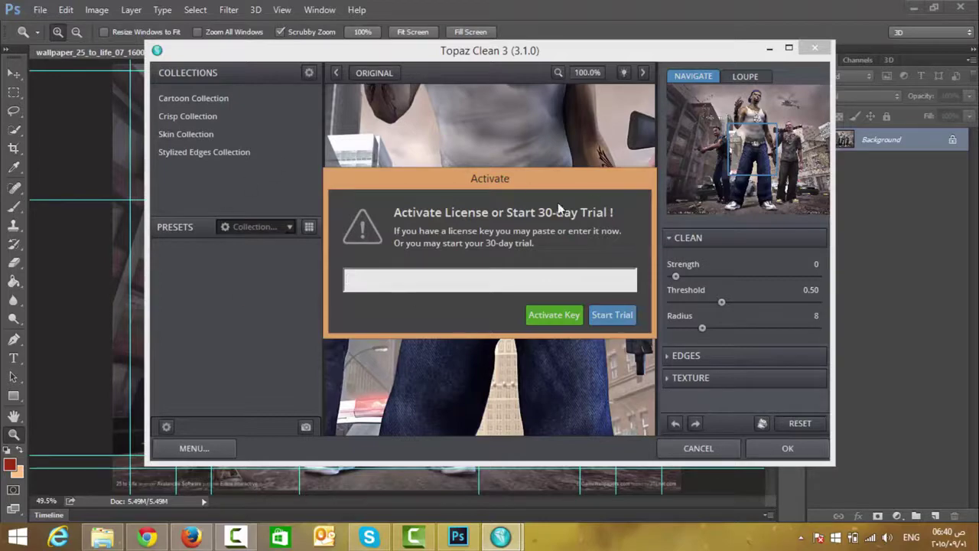
click(98, 538)
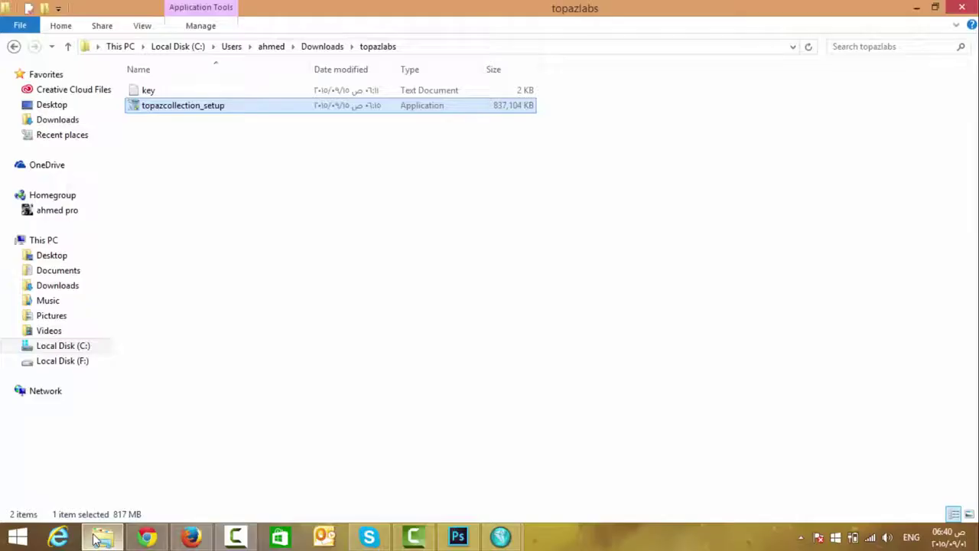
Open key.txt in Notepad and copy the Topaz Clean licence key.
double_click(169, 92)
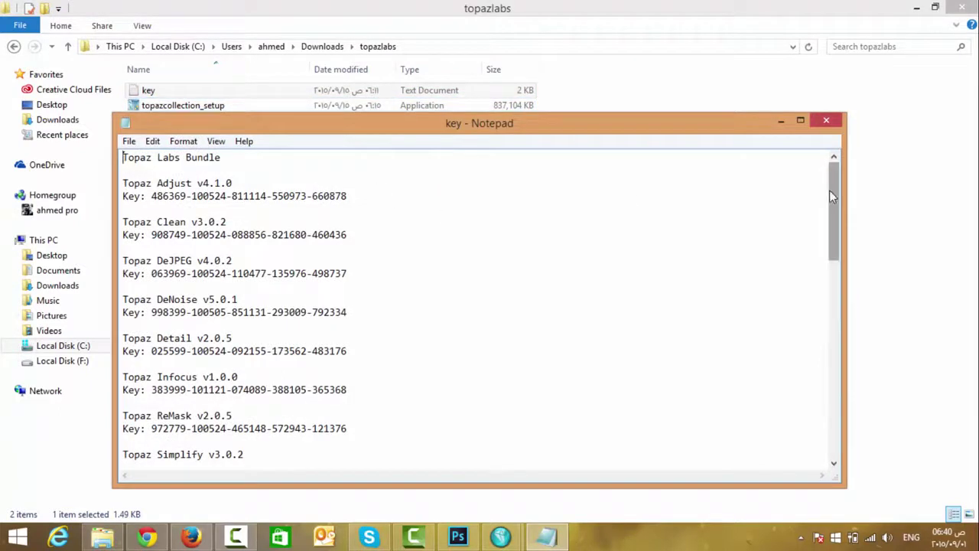
click(508, 540)
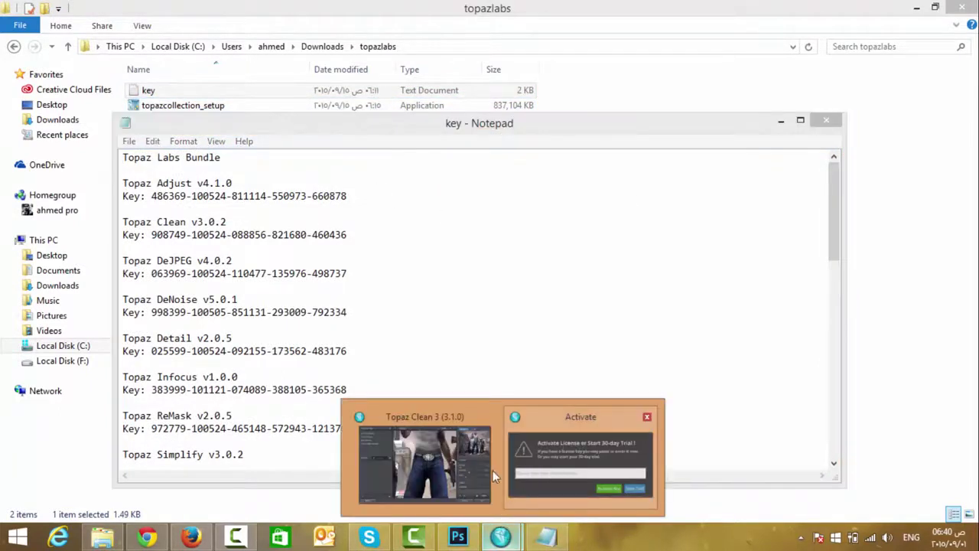
click(581, 463)
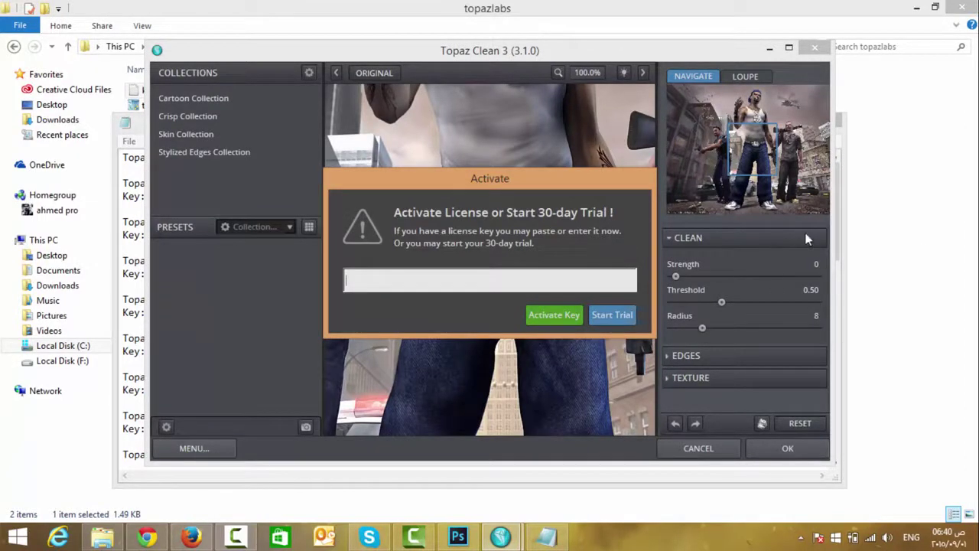
click(841, 234)
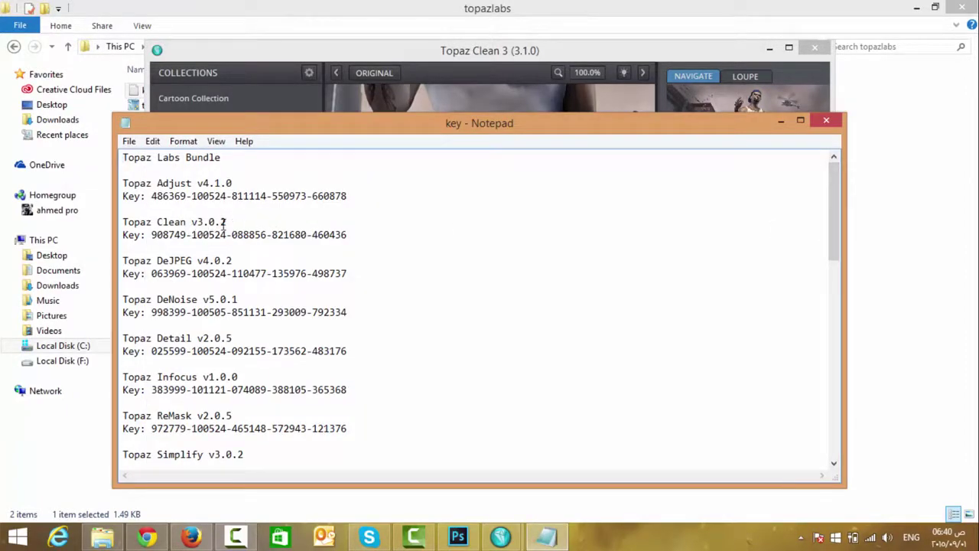
drag(347, 235, 120, 238)
click(213, 235)
drag(150, 235, 348, 235)
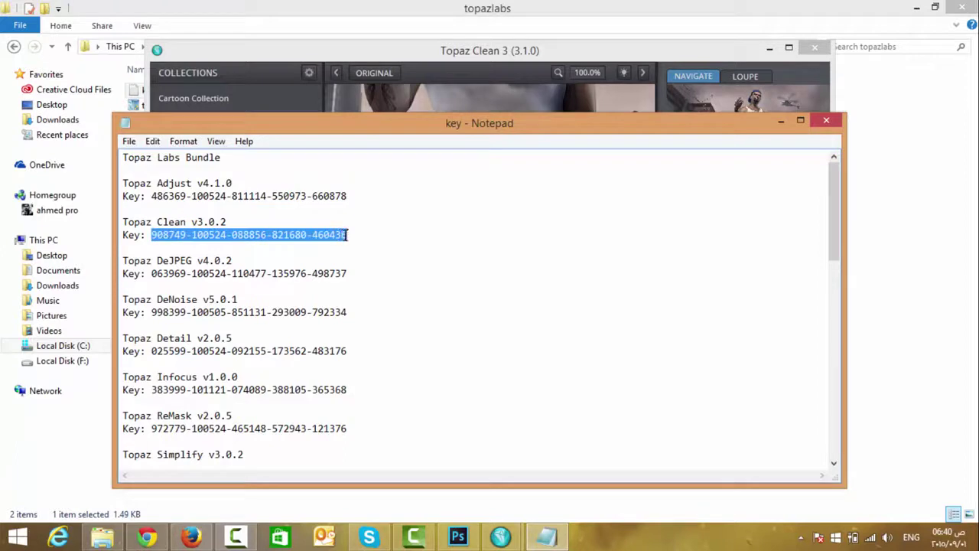
right_click(295, 235)
click(348, 283)
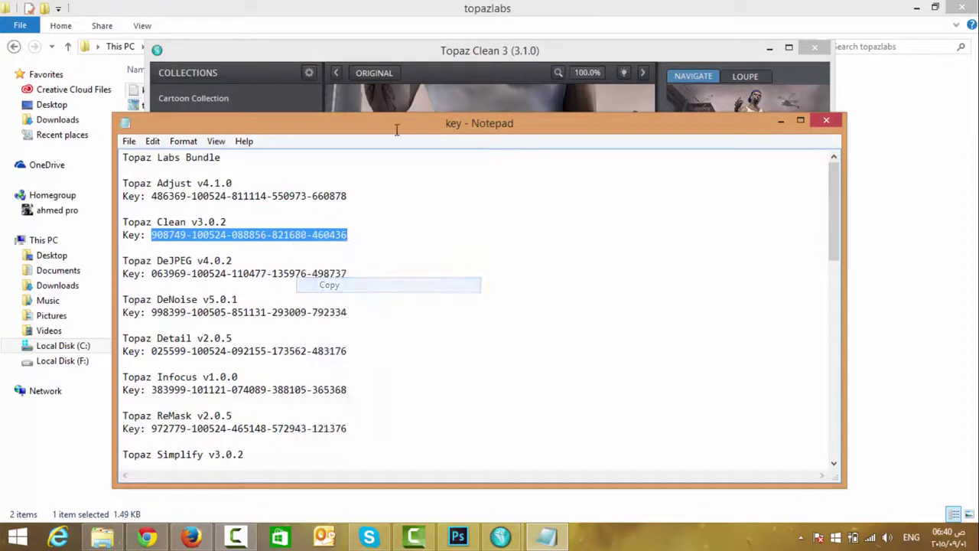
Paste the copied key into the Topaz Clean activation field and activate it.
click(482, 49)
mouse_move(501, 537)
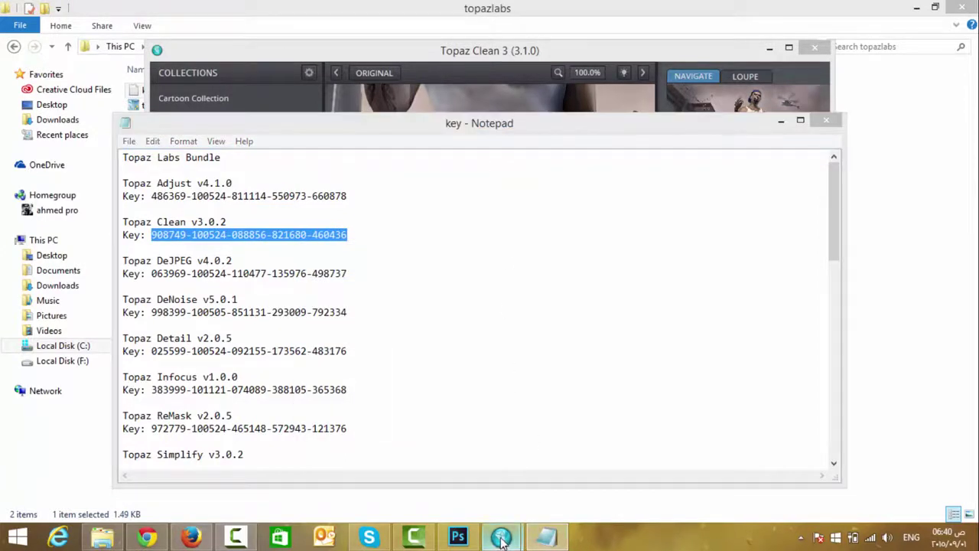
click(557, 452)
right_click(542, 280)
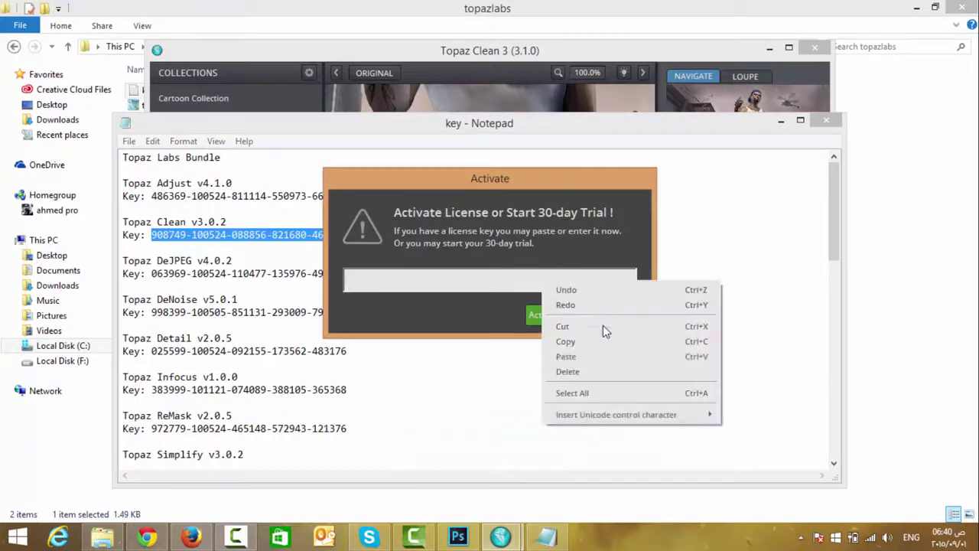
click(577, 357)
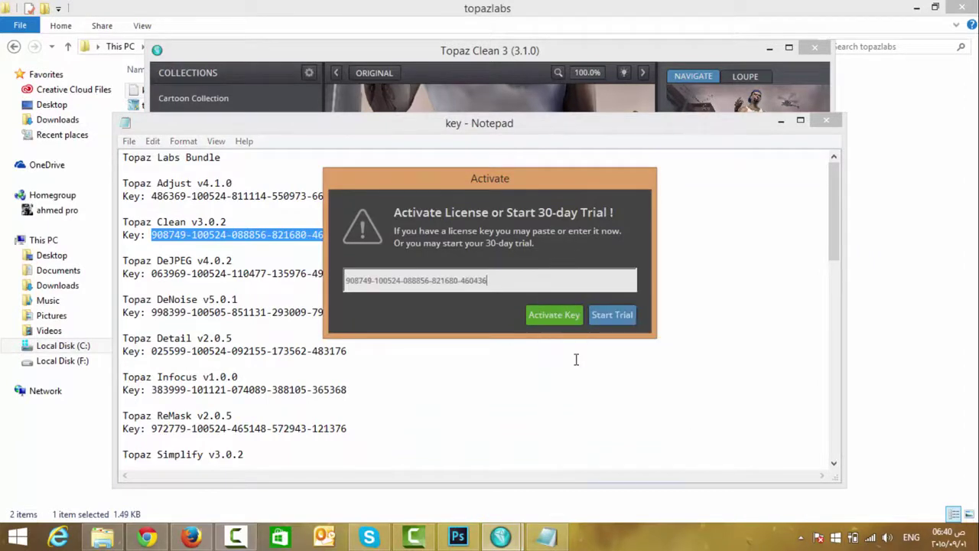
click(565, 320)
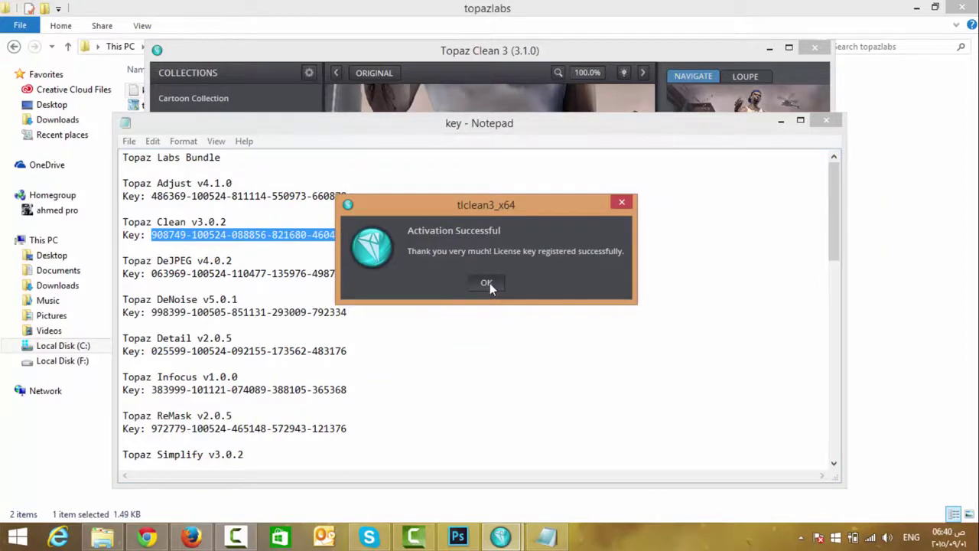
Dismiss the activation and getting-started screens, then zoom the preview onto the character's face.
click(488, 283)
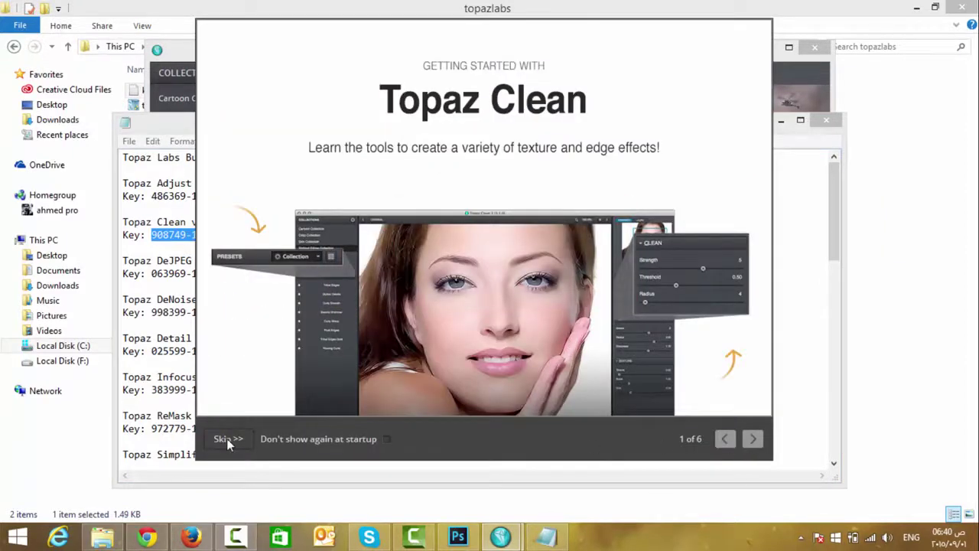
click(246, 445)
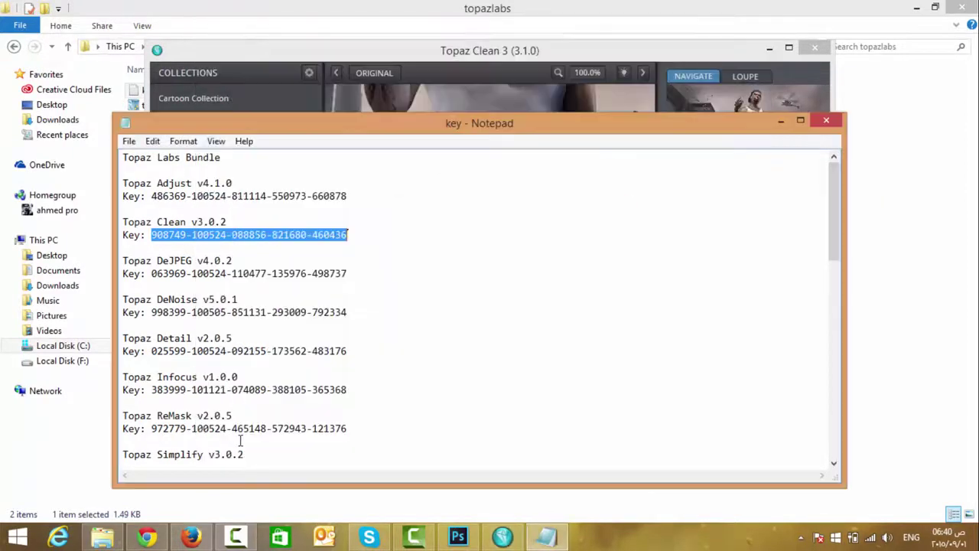
click(457, 52)
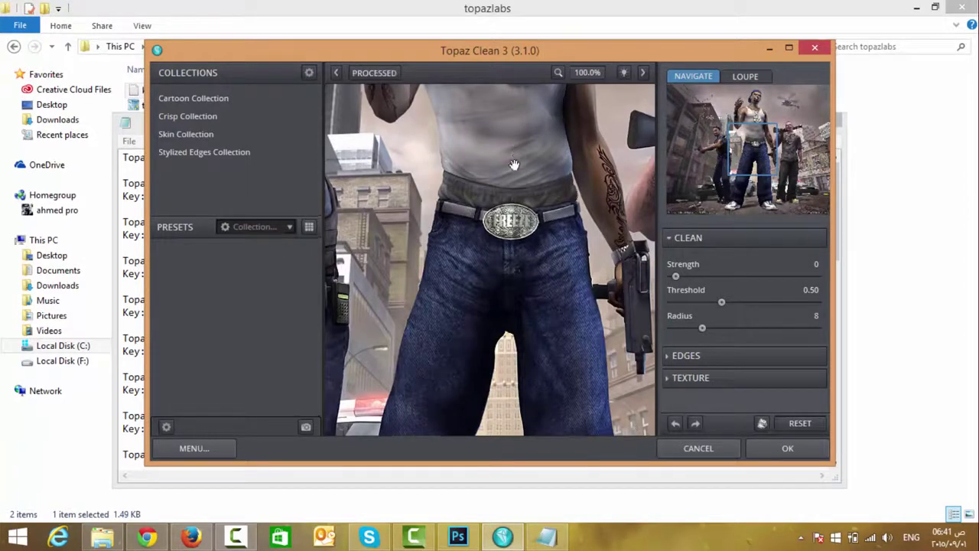
scroll(459, 240, up, 3)
drag(460, 239, 492, 255)
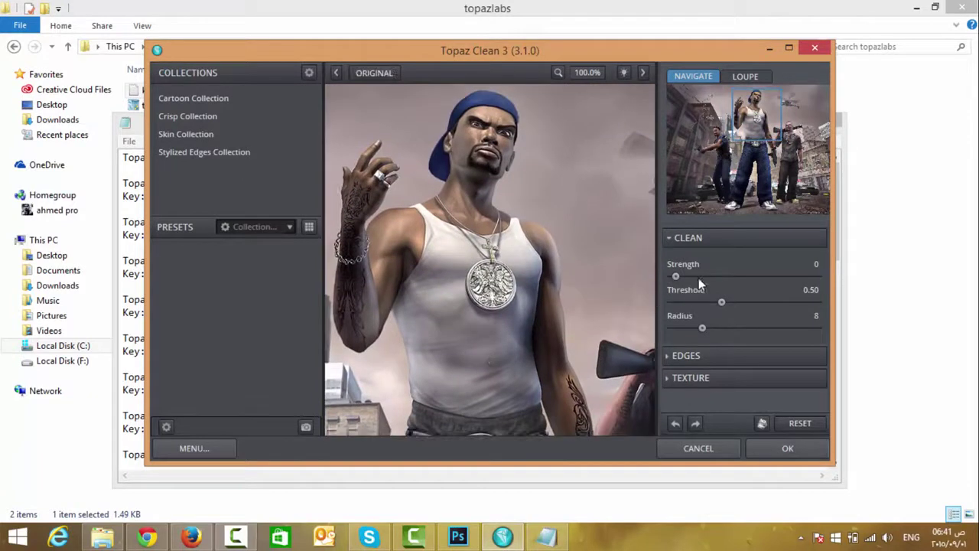
Set Strength 5, Threshold 1.28 and Radius 17, compare against the original, and apply.
drag(699, 277, 766, 277)
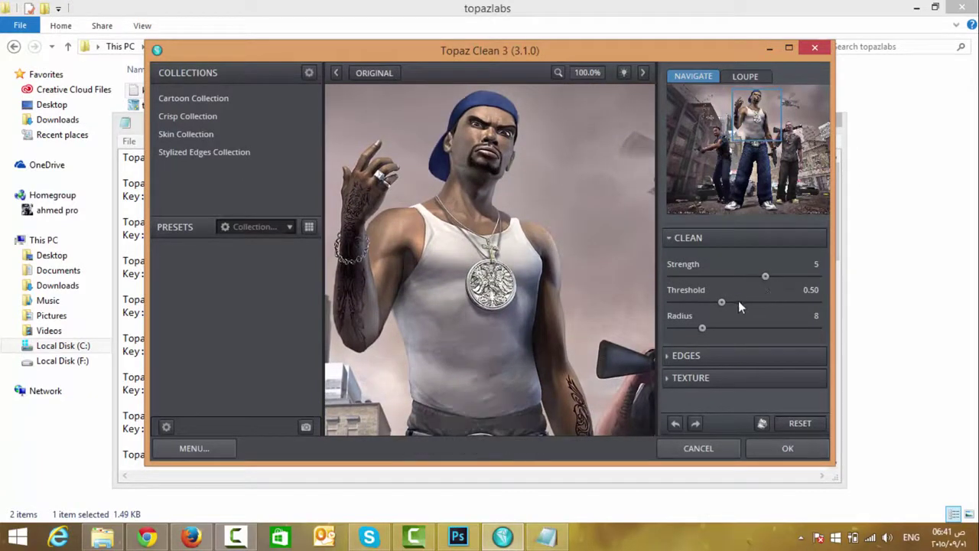
click(735, 302)
drag(732, 303, 794, 302)
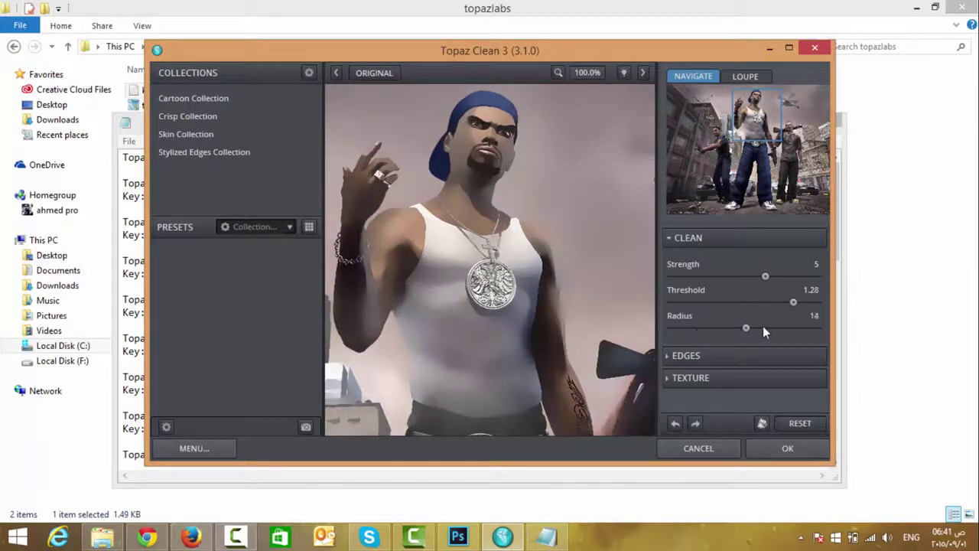
click(765, 328)
drag(418, 215, 478, 244)
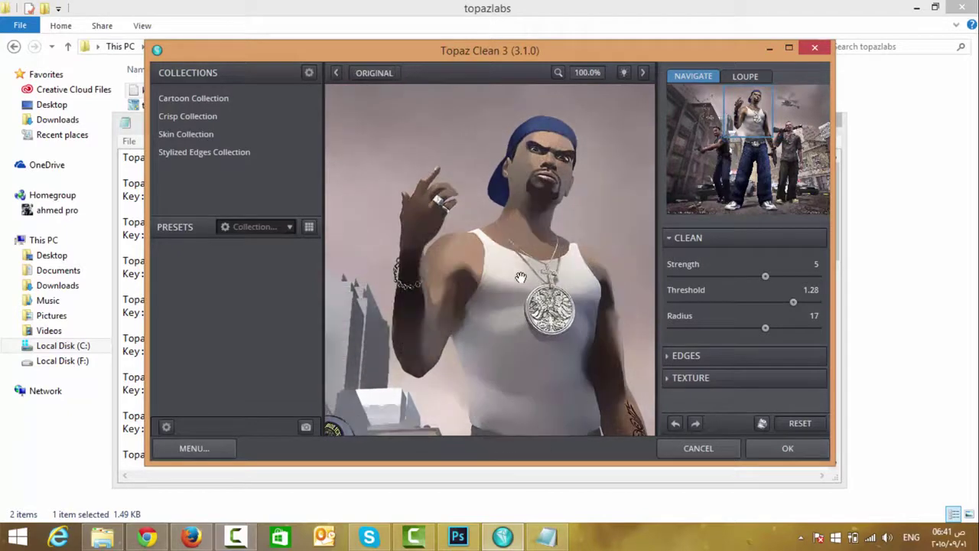
click(548, 210)
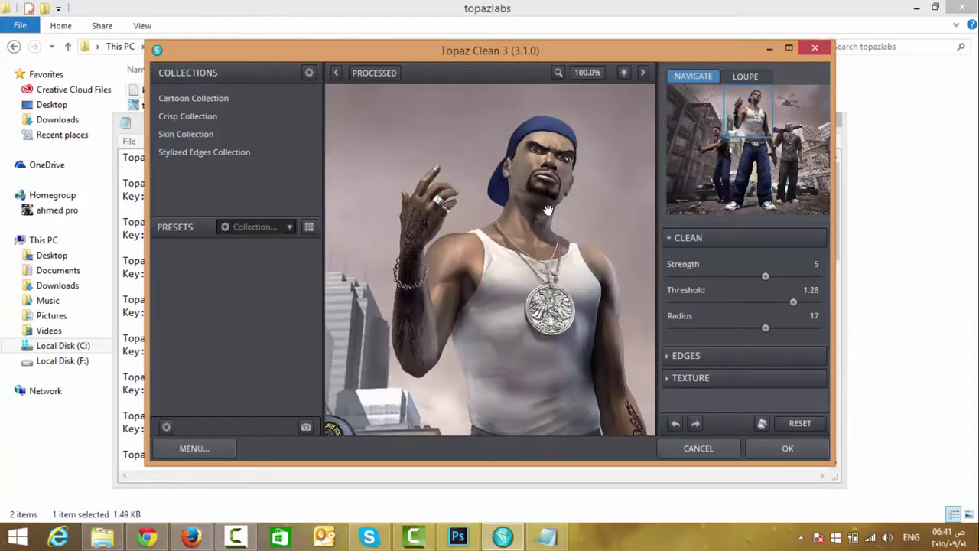
drag(548, 210, 476, 211)
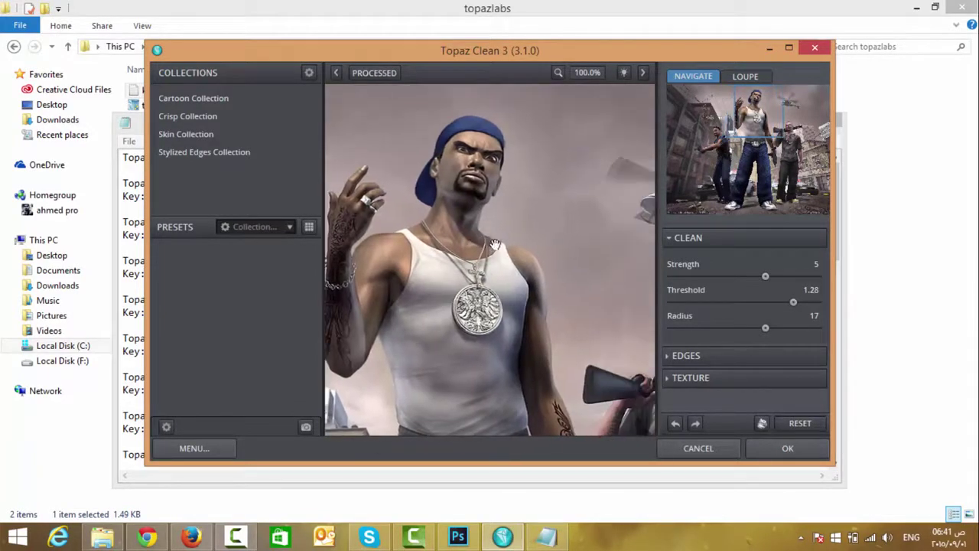
click(497, 248)
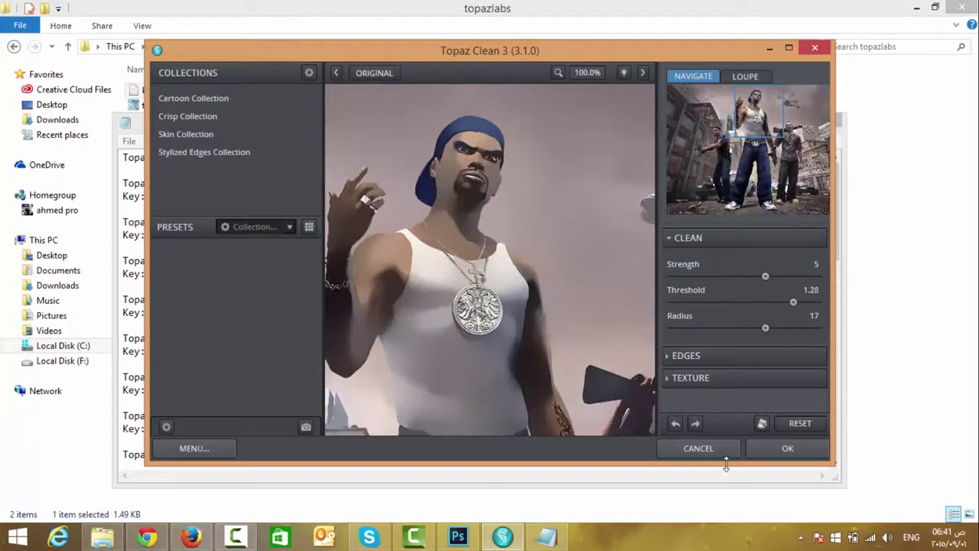
click(802, 448)
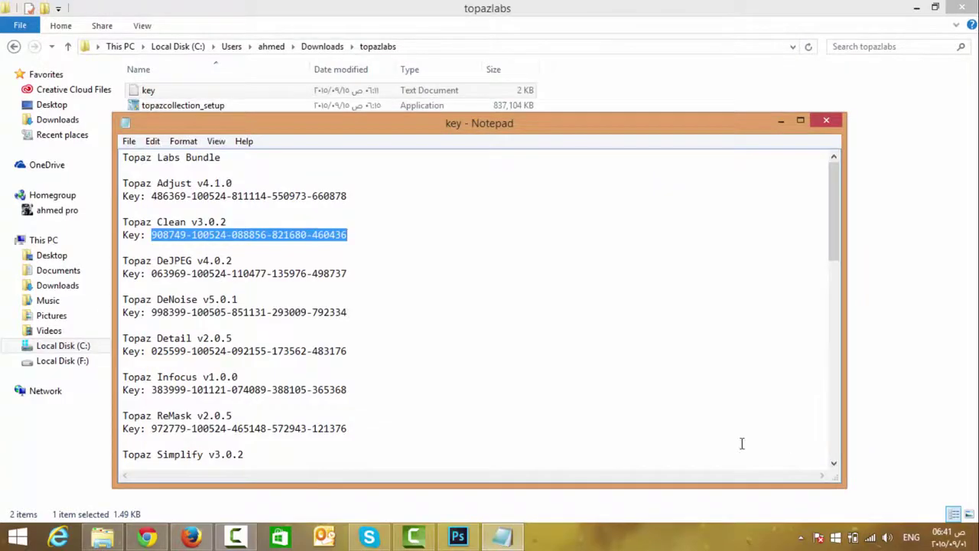
Undo the Topaz Clean effect with Ctrl+Z and close the wallpaper without saving.
click(459, 537)
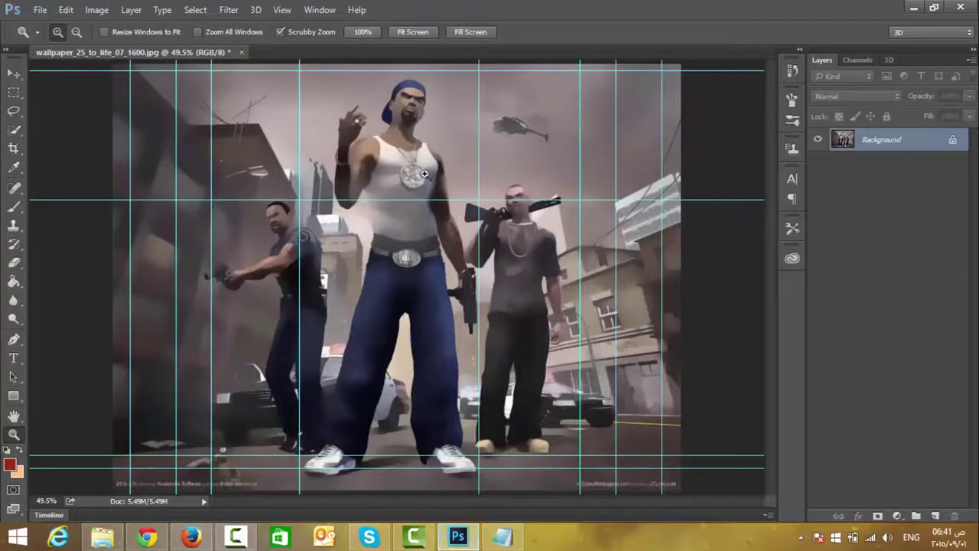
key(ctrl+z)
key(ctrl+z)
key(ctrl+z)
key(ctrl+z)
key(ctrl+z)
key(ctrl+z)
key(ctrl+z)
key(ctrl+z)
key(ctrl+z)
click(240, 53)
click(508, 217)
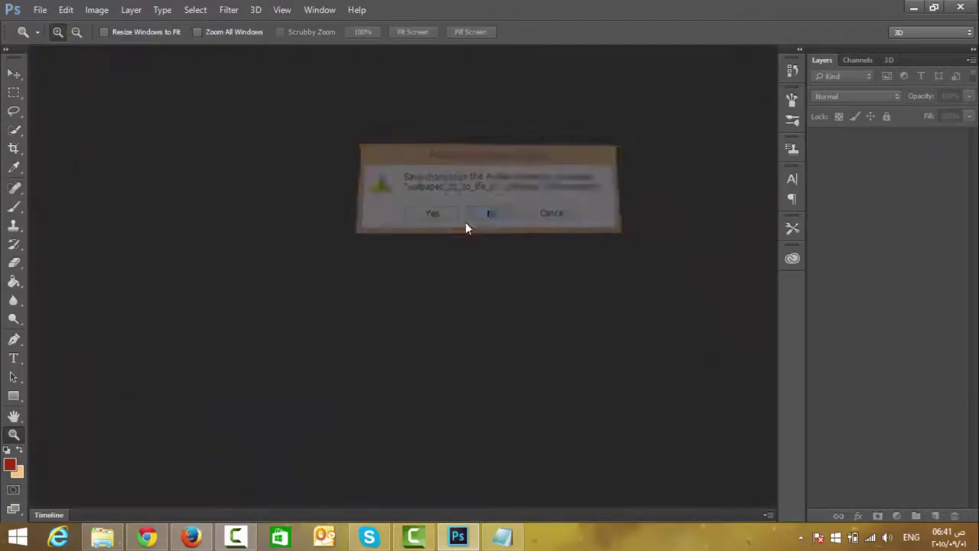
Open Google Images in a new browser tab and search for 'صورة' (picture).
click(150, 538)
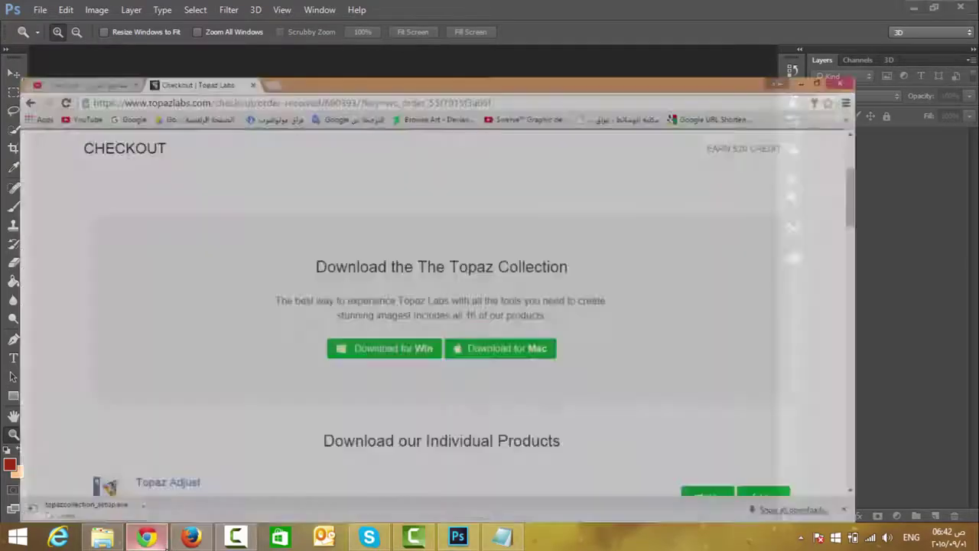
click(298, 9)
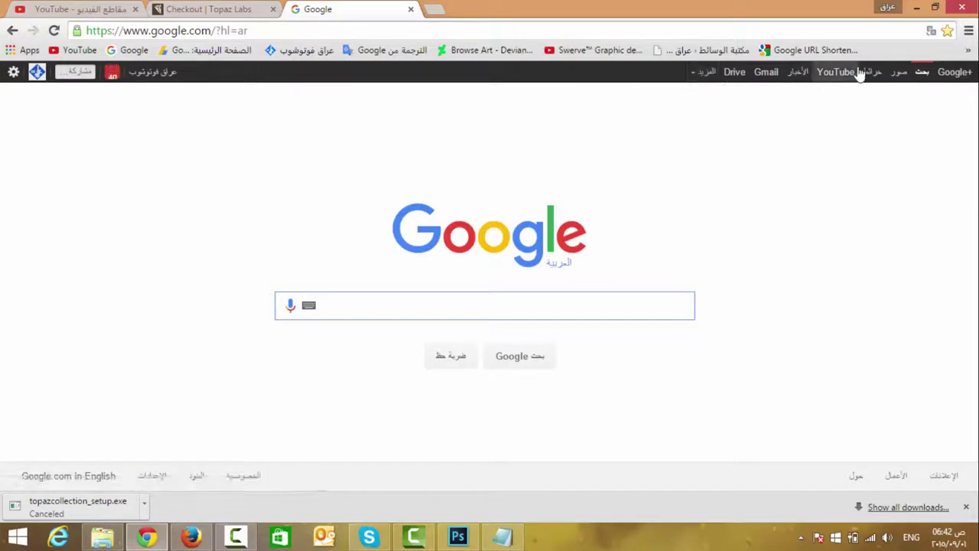
click(899, 76)
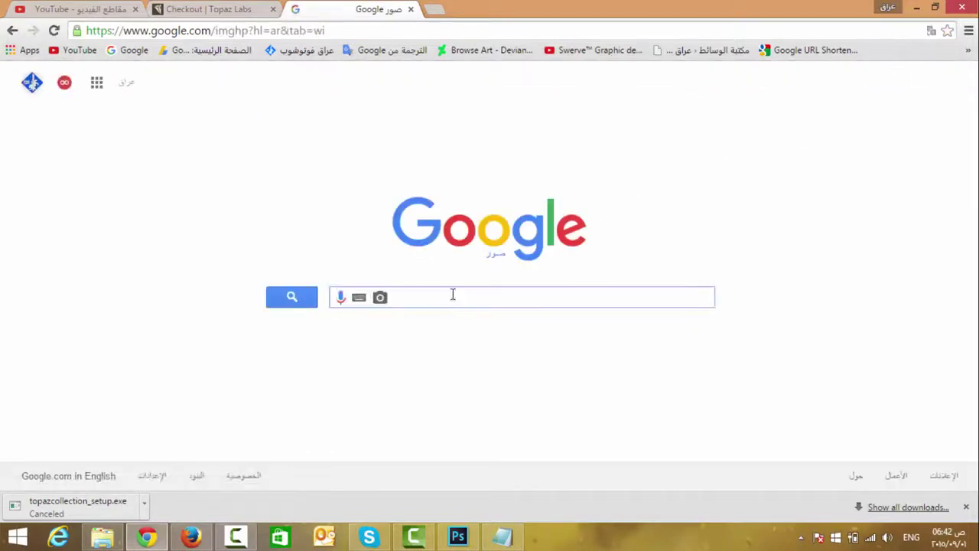
text(w)
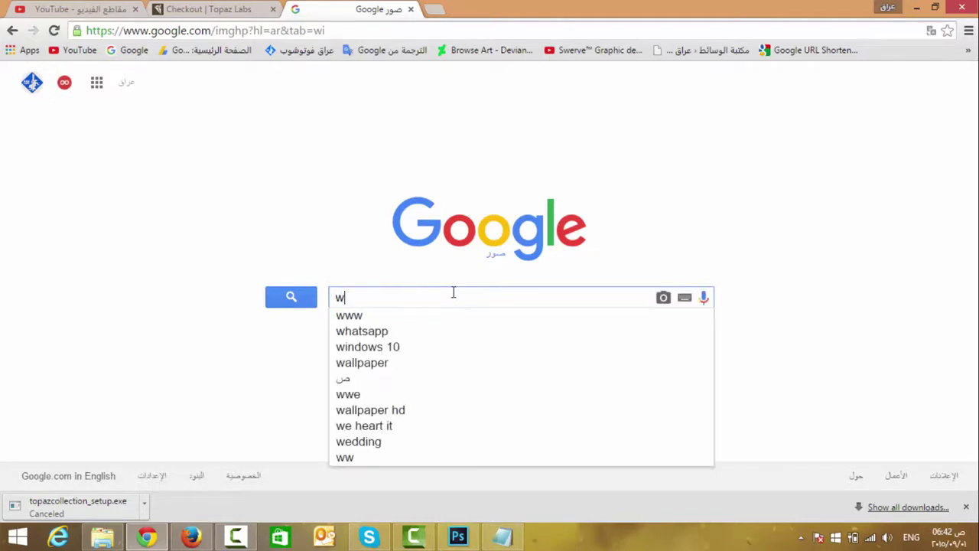
key(BackSpace)
key(alt+shift)
text(ص)
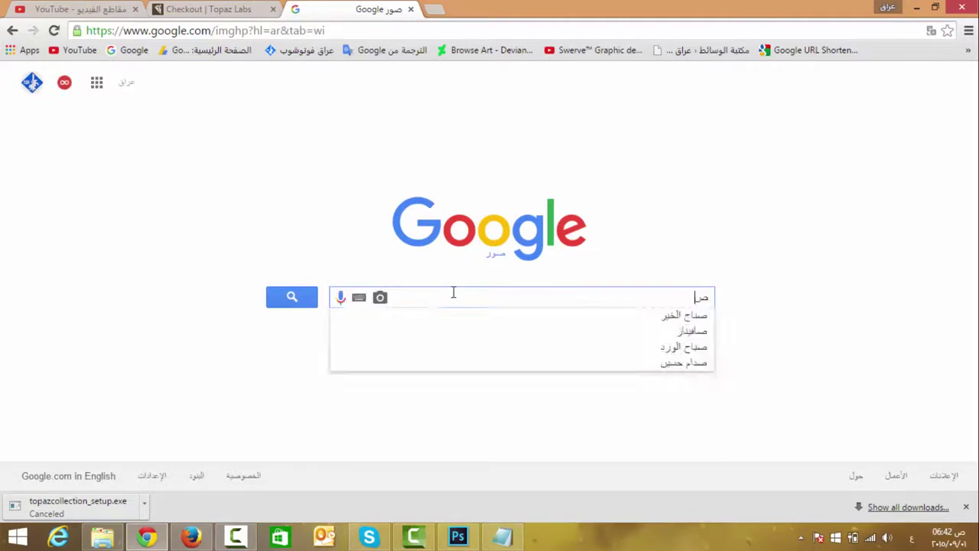
text(ورة وجهة)
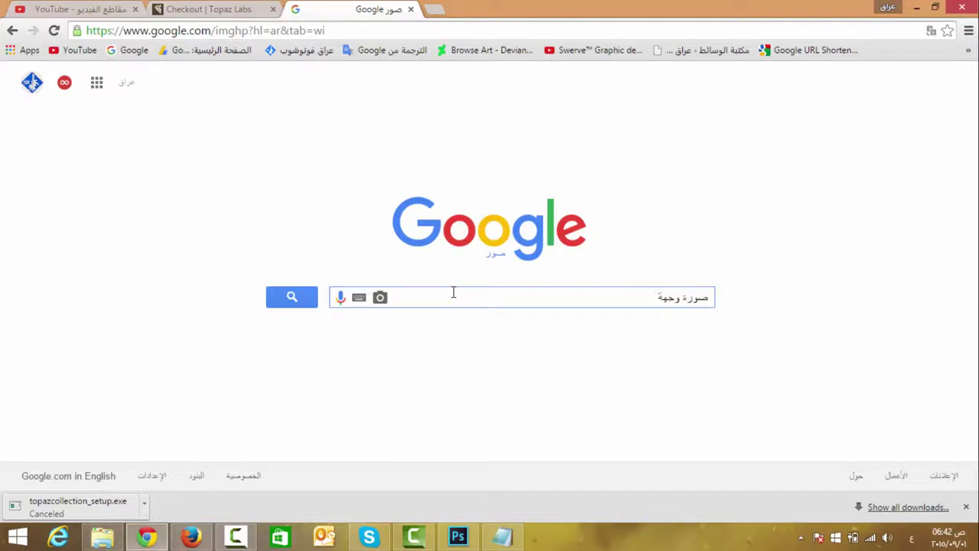
key(Return)
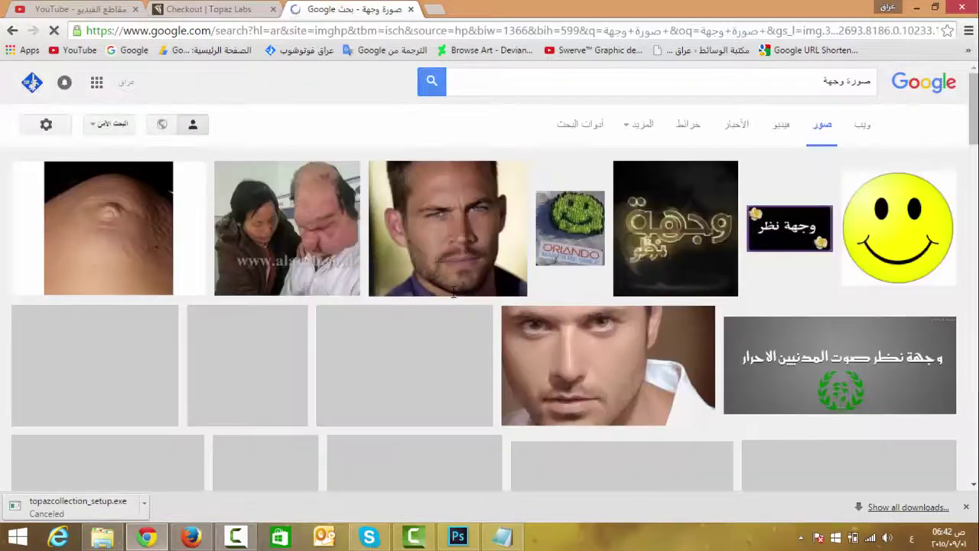
Refine the image search to find photos of faces with acne.
click(748, 88)
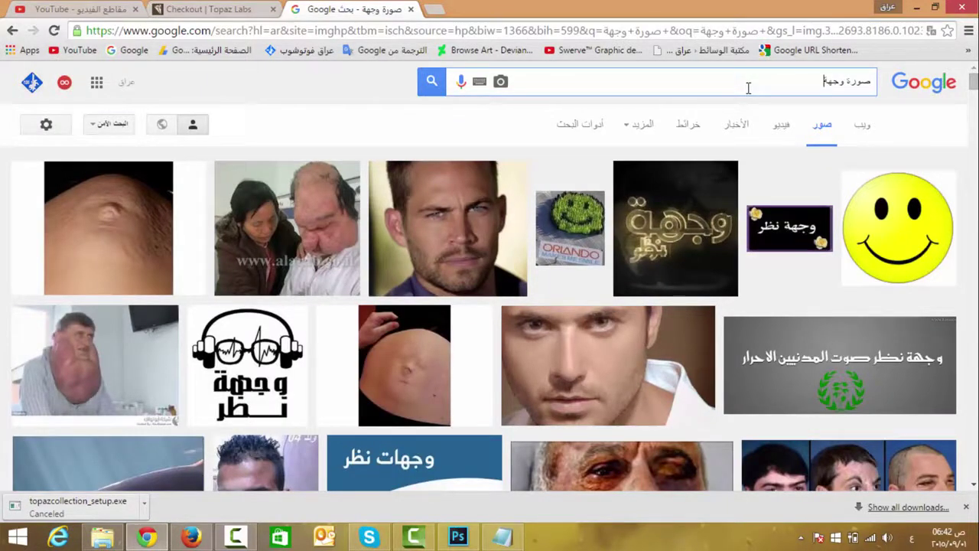
text(اع حب)
key(Return)
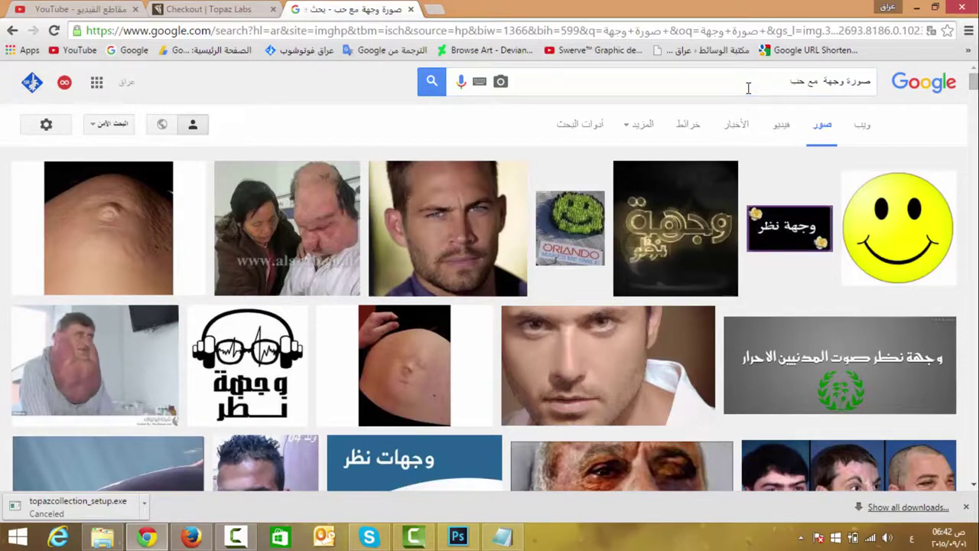
click(721, 85)
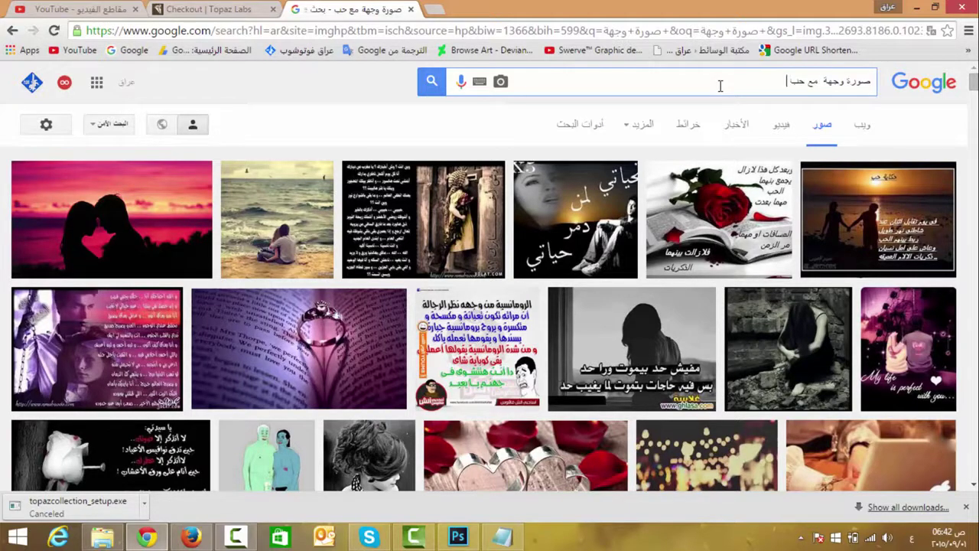
text(شباب)
key(Return)
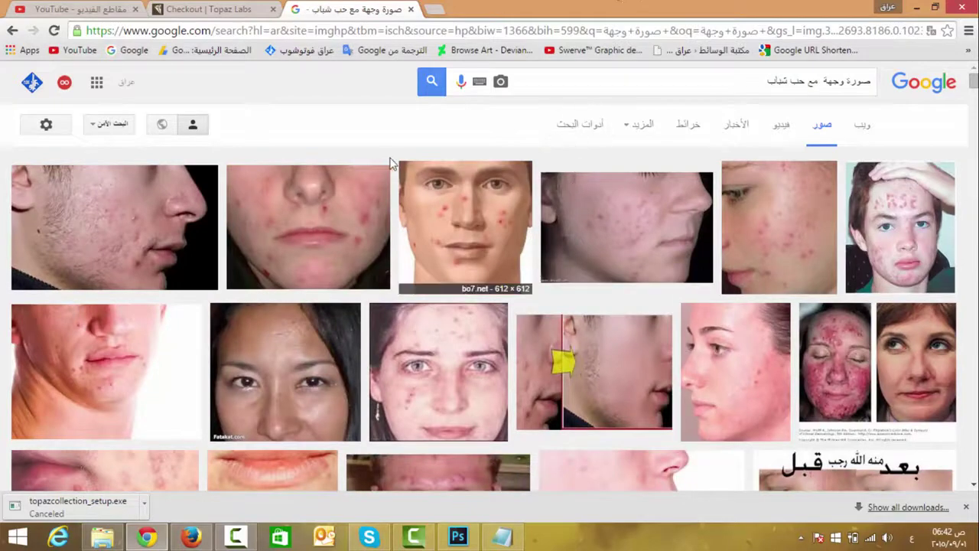
scroll(346, 441, down, 1)
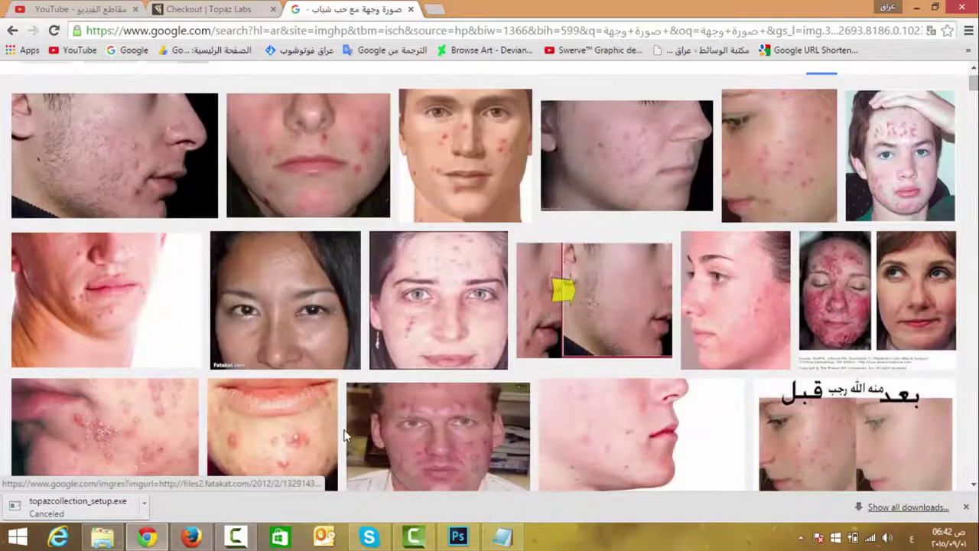
scroll(339, 416, up, 1)
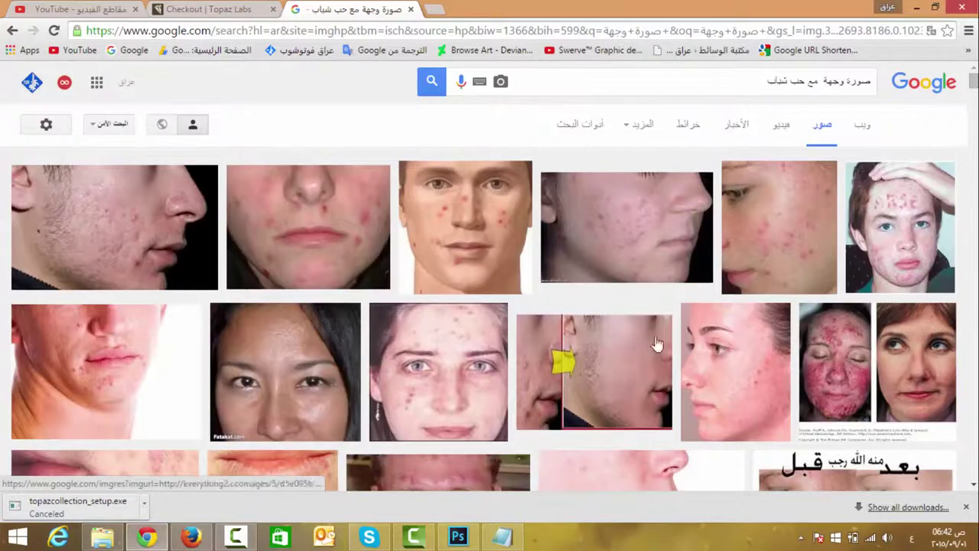
Open the full-size acne cheek photo and choose Save image as.
click(781, 251)
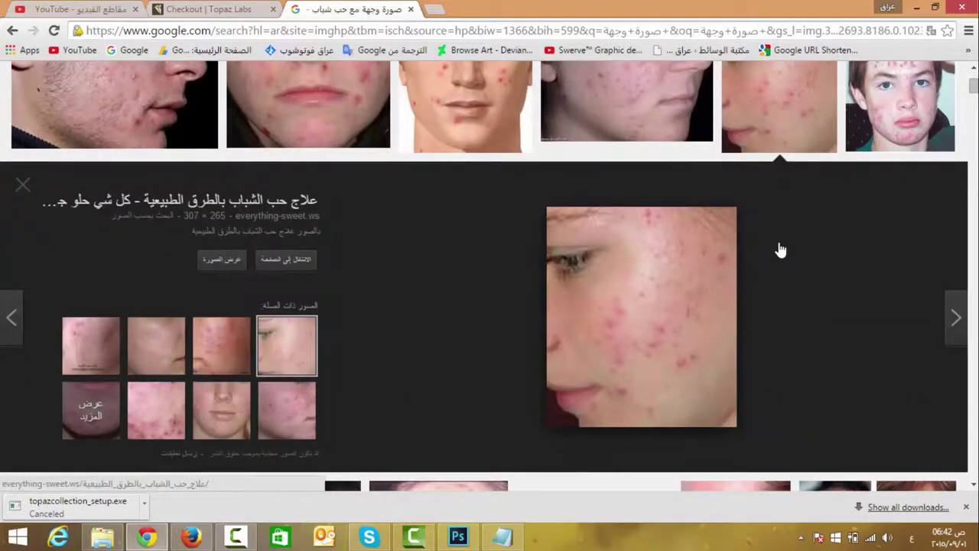
click(225, 266)
right_click(94, 143)
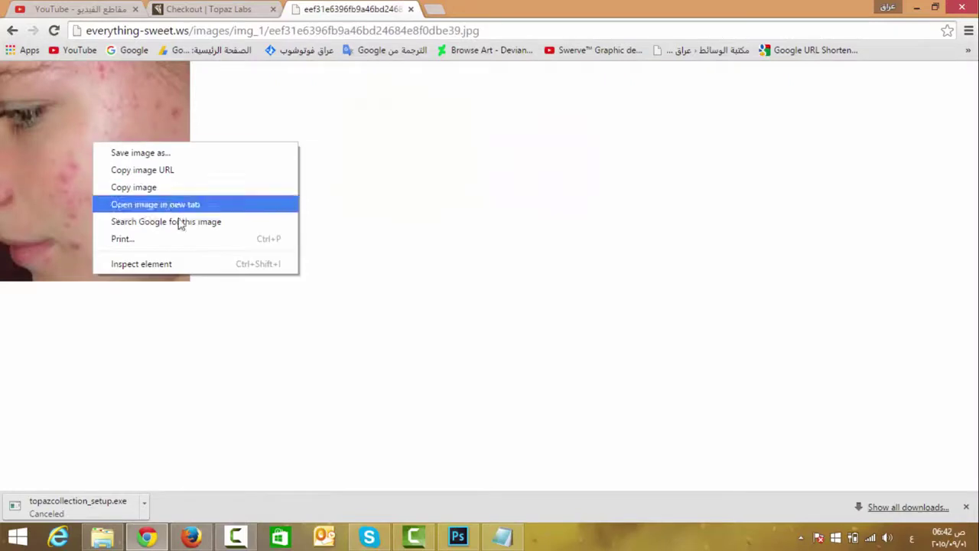
click(170, 188)
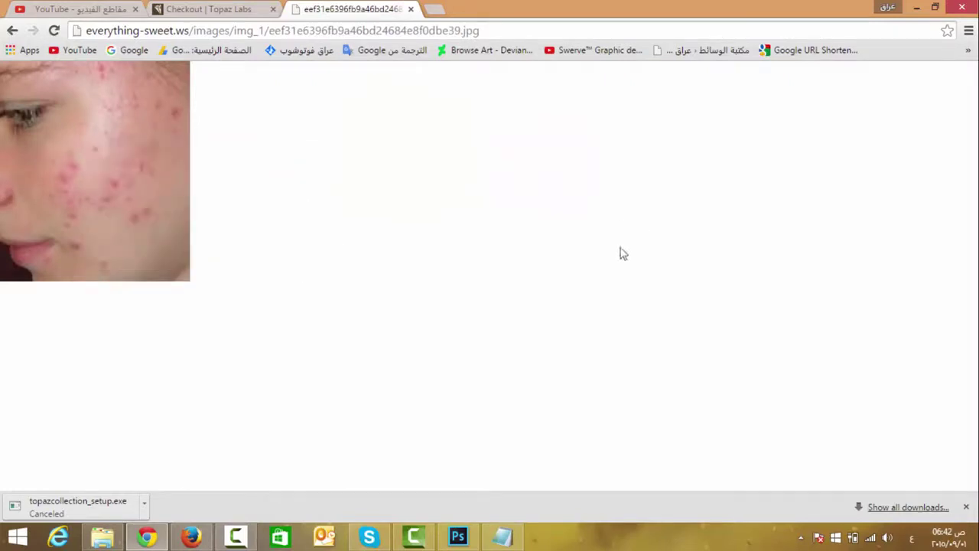
right_click(112, 135)
click(212, 141)
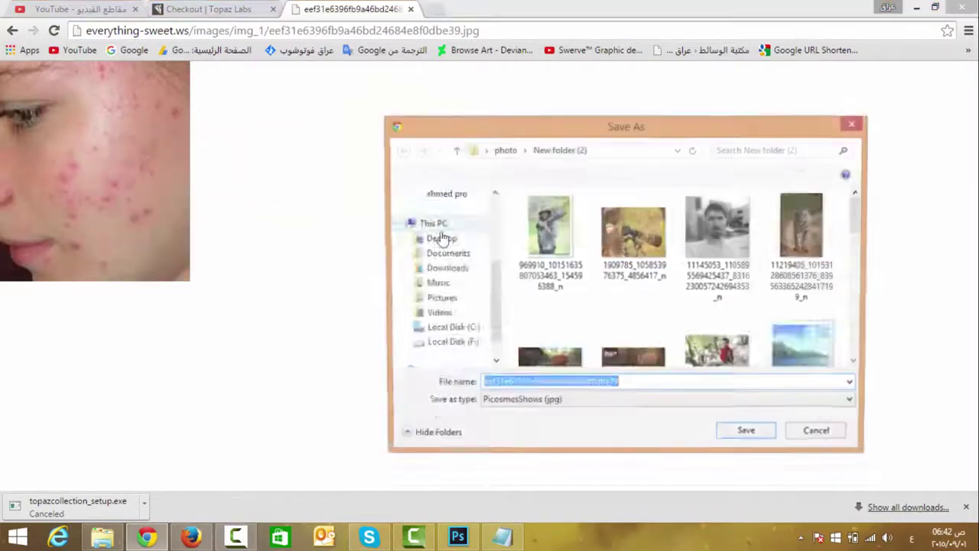
Save the downloaded acne photo into New folder (2), then browse Photoshop's Open dialog to the Desktop.
click(746, 432)
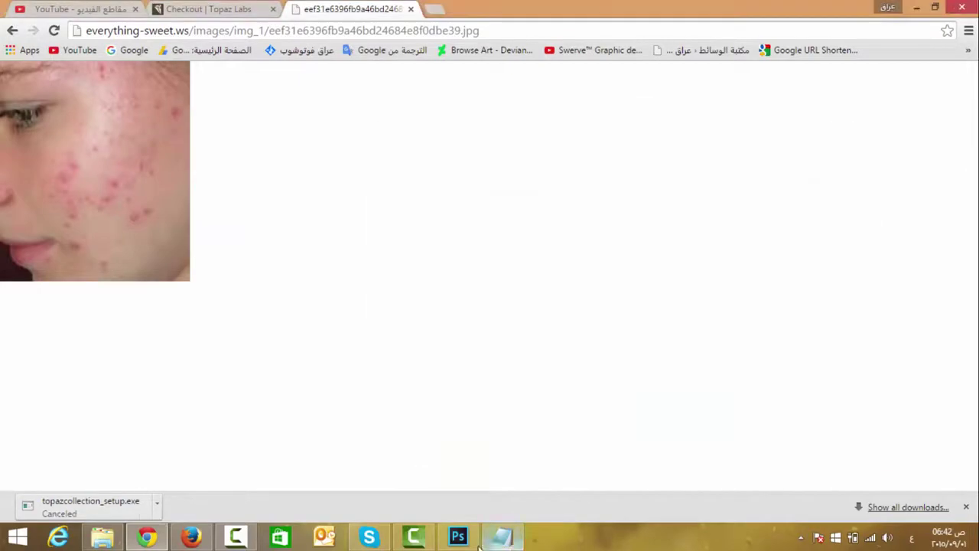
click(478, 543)
click(40, 11)
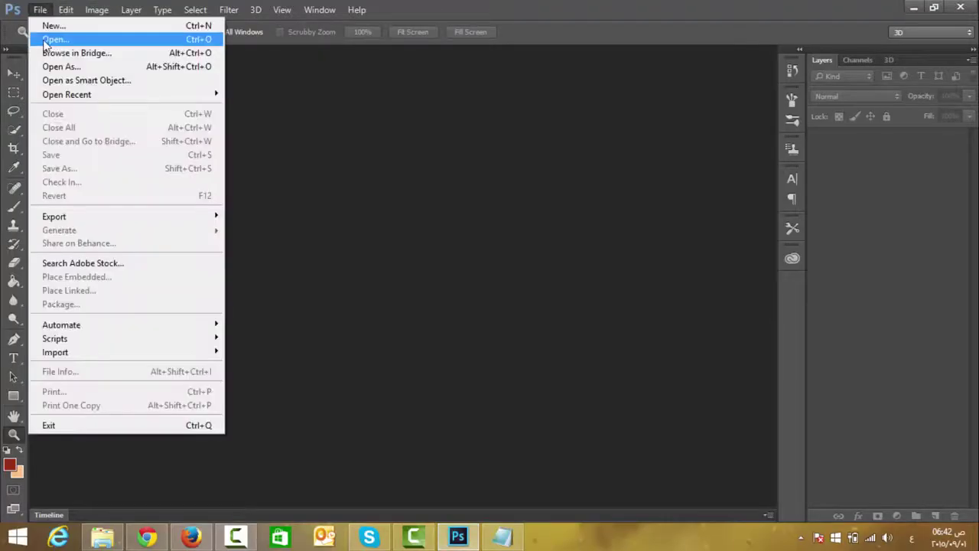
click(45, 45)
click(222, 218)
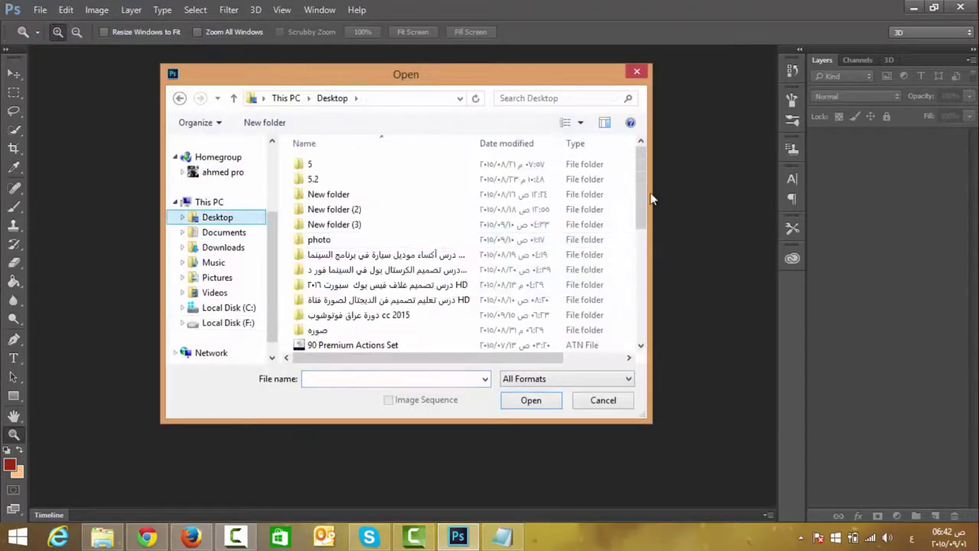
drag(638, 180, 642, 217)
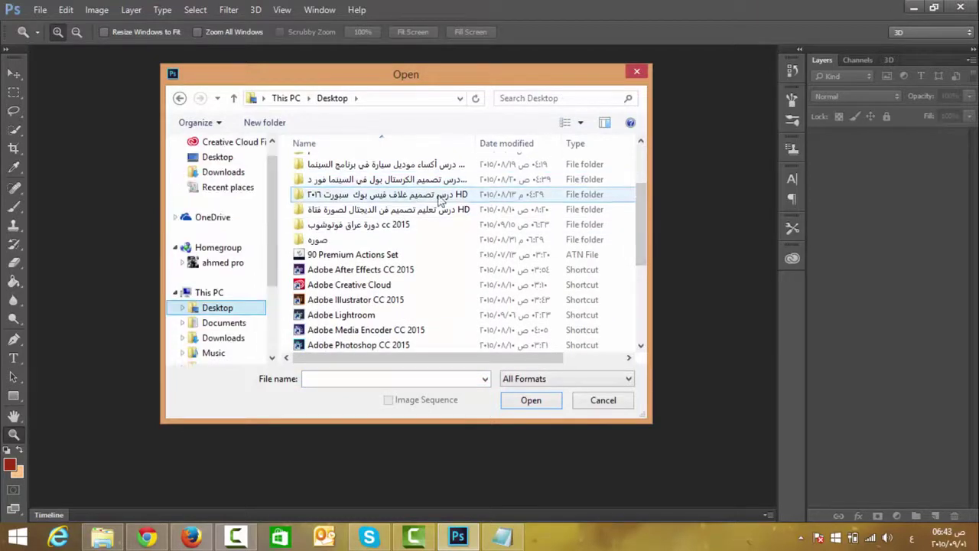
scroll(442, 206, up, 1)
scroll(431, 222, up, 1)
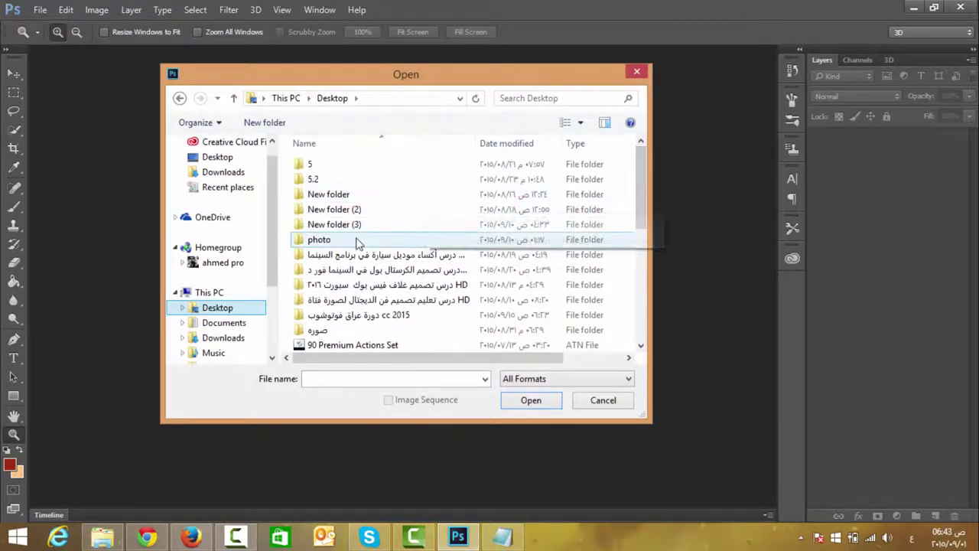
Open the acne face JPG from photo › New folder (2) and fit it on screen at about 193%.
double_click(356, 240)
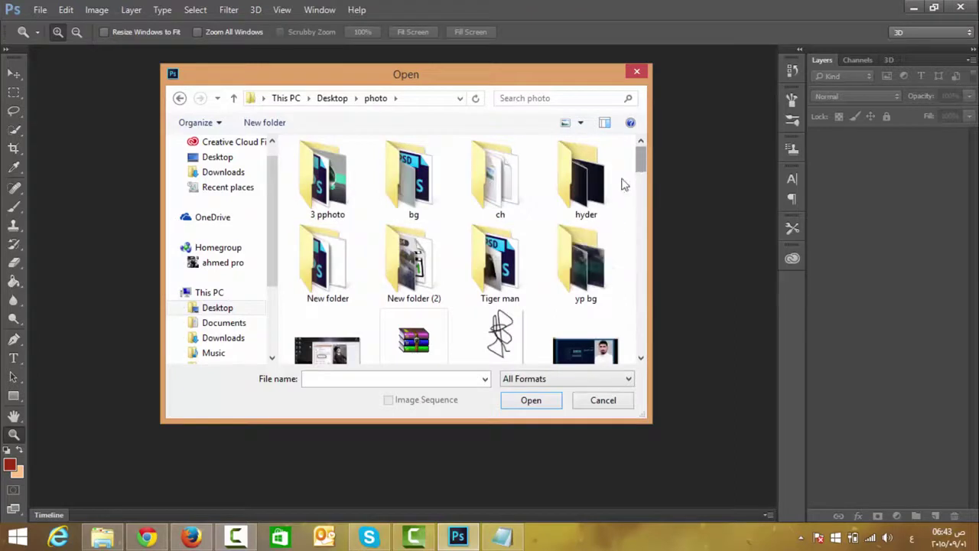
click(479, 272)
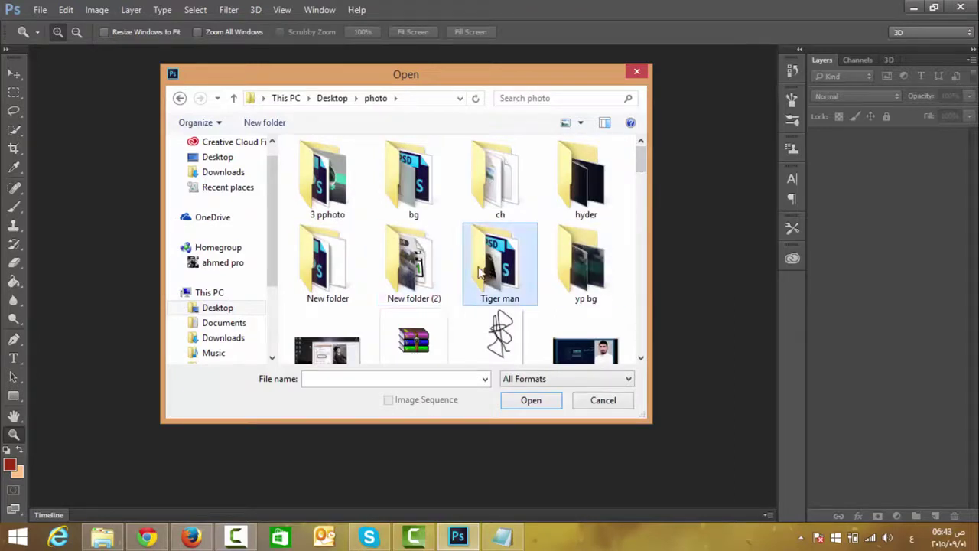
click(417, 264)
double_click(432, 269)
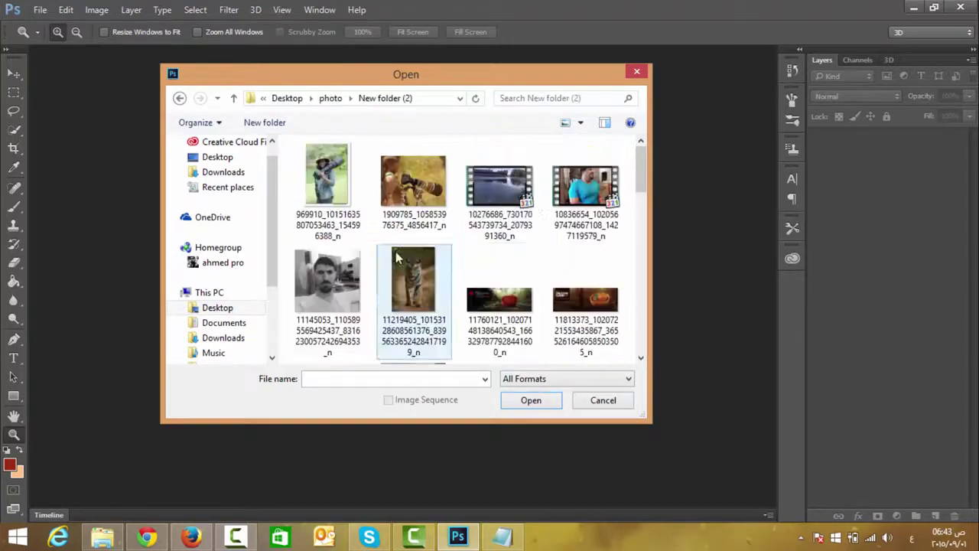
drag(640, 157, 631, 297)
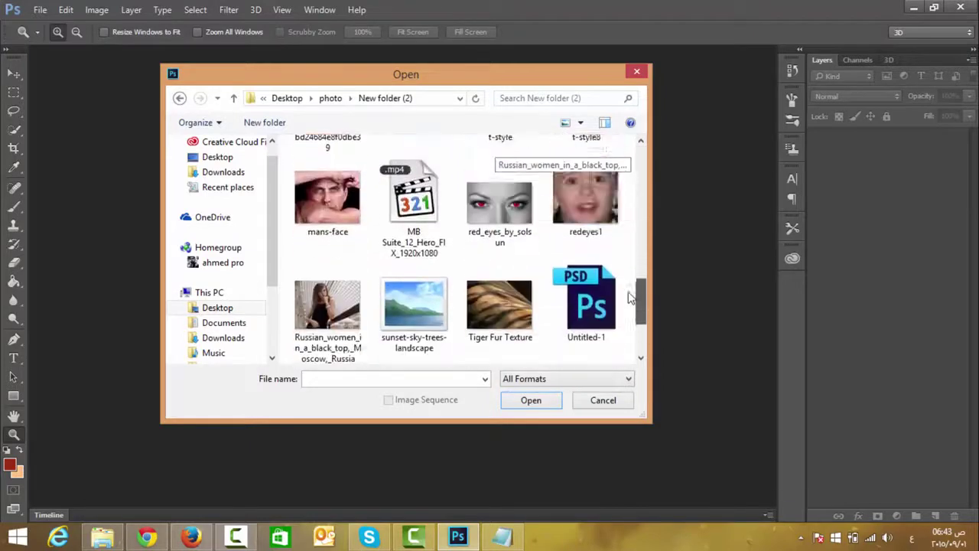
scroll(584, 262, up, 3)
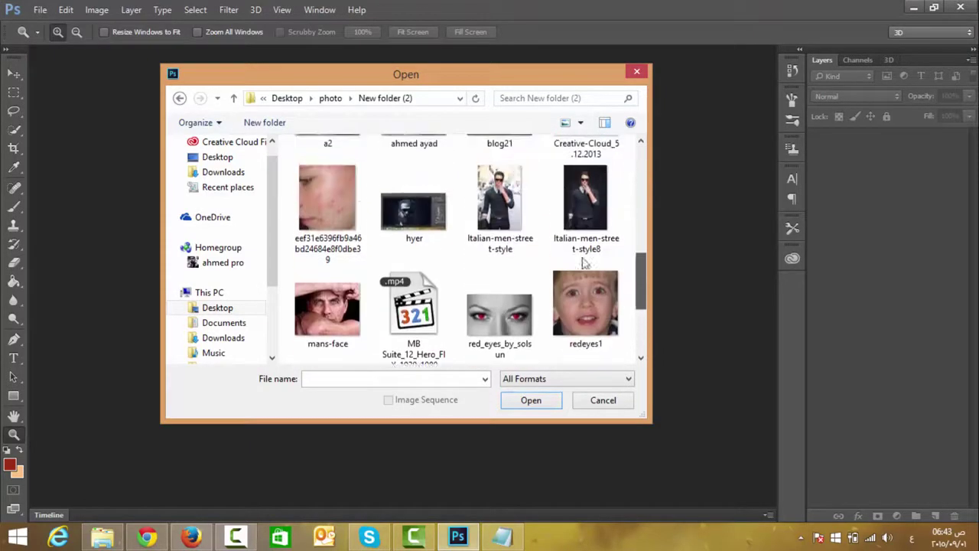
double_click(327, 200)
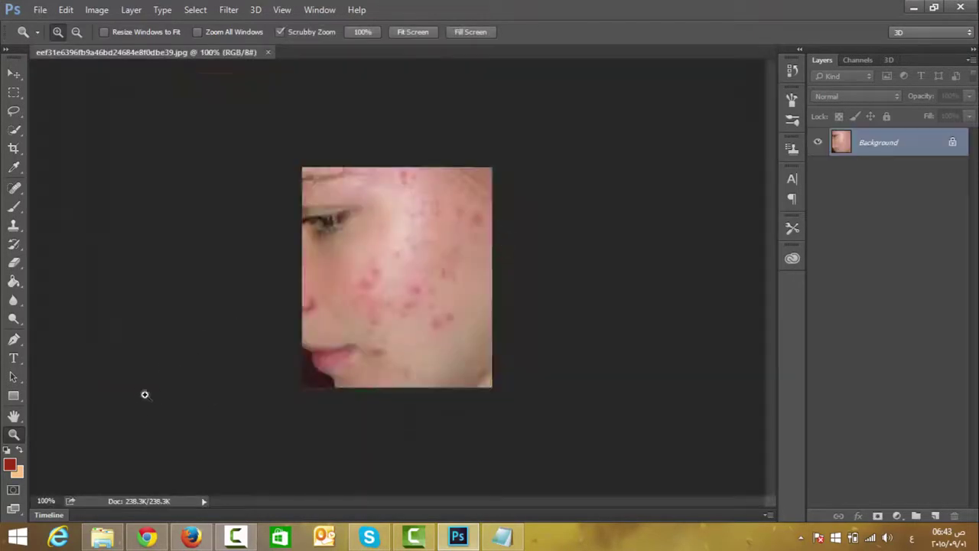
right_click(416, 255)
click(443, 268)
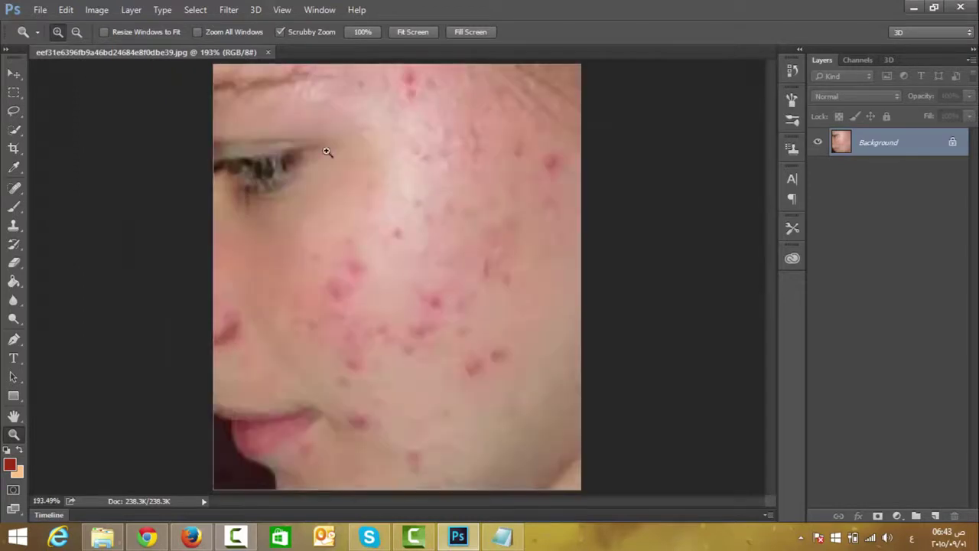
click(283, 9)
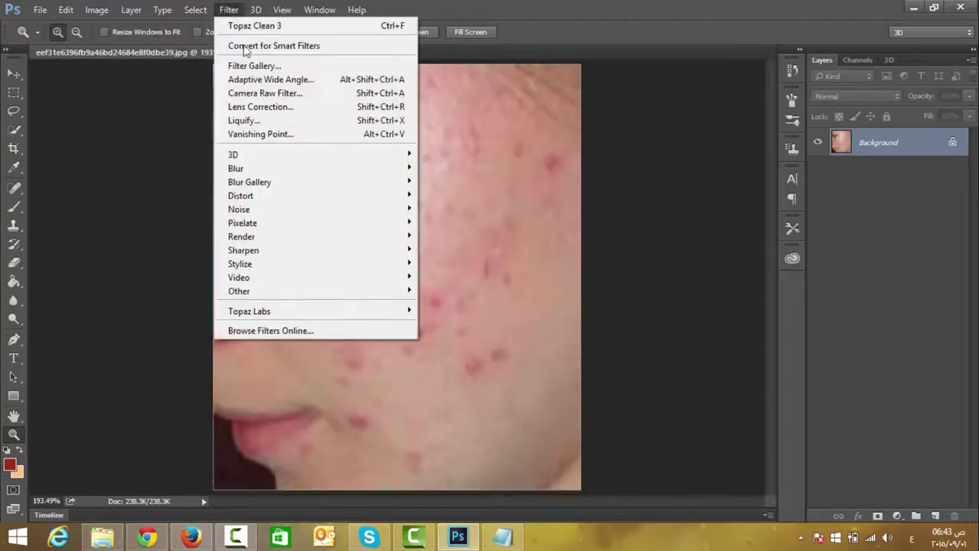
mouse_move(249, 311)
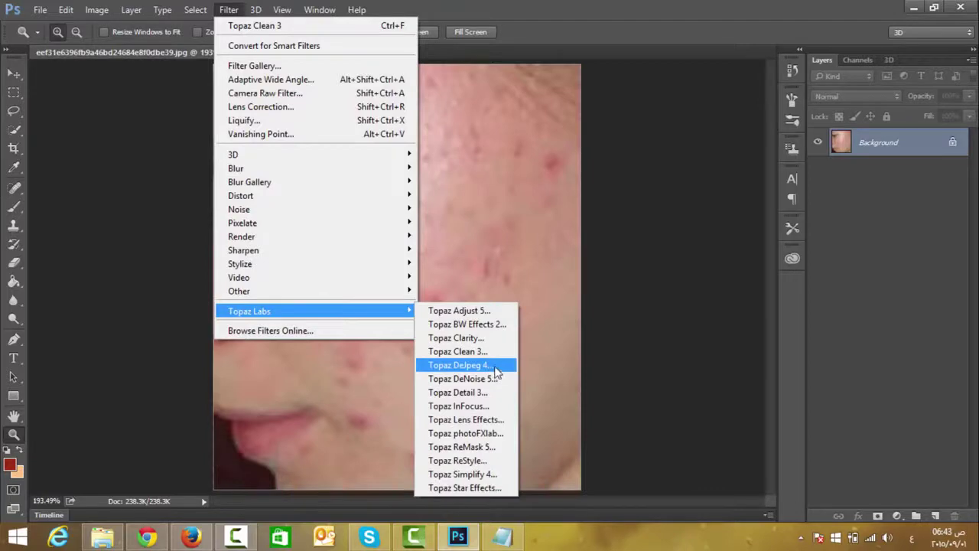
Launch Topaz Clean 3 on the photo, skip the intro, and adjust the Threshold slider.
click(492, 352)
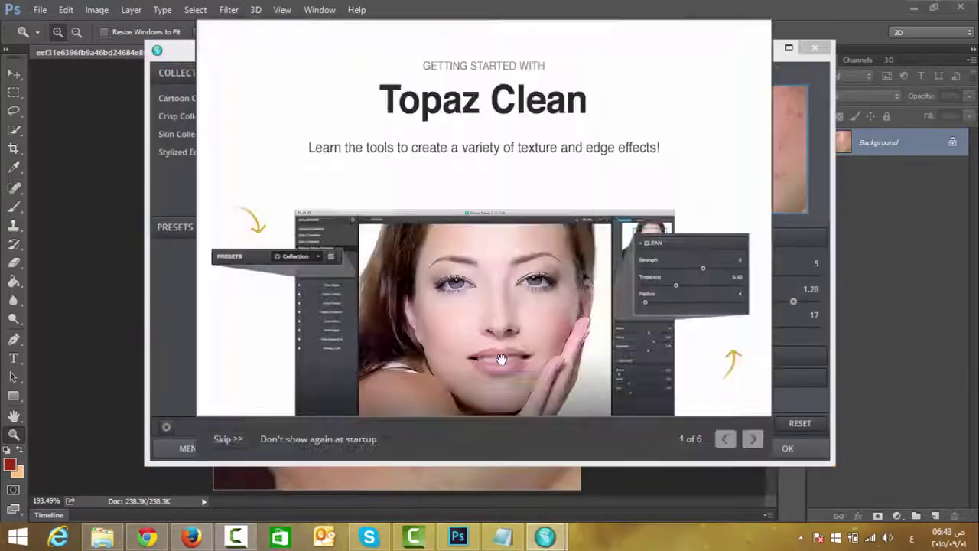
click(234, 440)
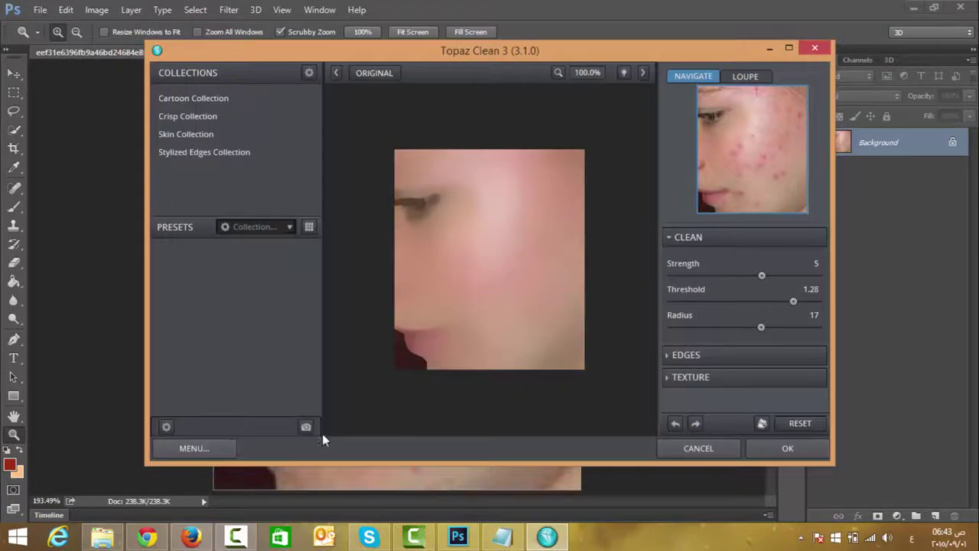
click(714, 301)
click(709, 301)
click(702, 300)
click(698, 301)
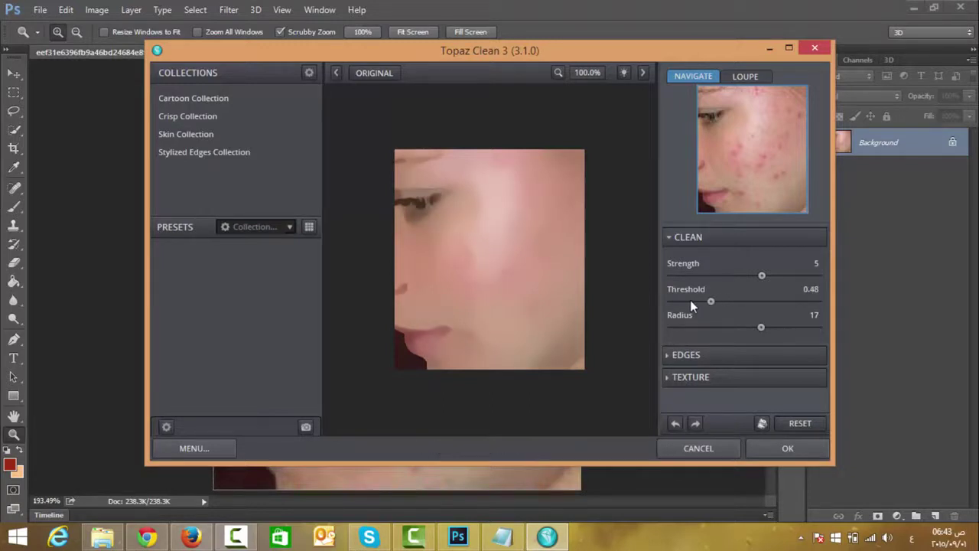
click(688, 301)
click(739, 301)
Lower the Strength and apply the clean at Strength 2, Threshold 1.26, Radius 17.
click(712, 277)
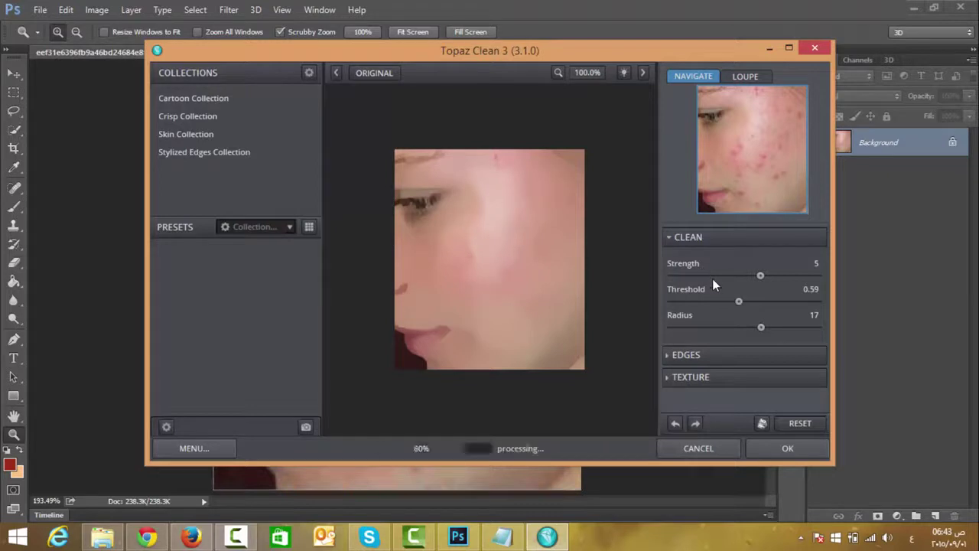
click(710, 277)
click(702, 277)
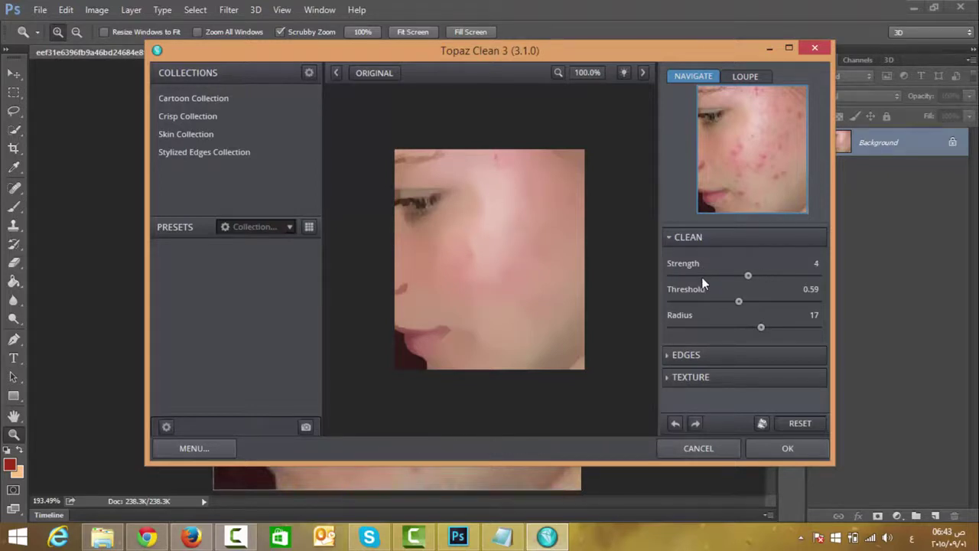
click(701, 277)
click(697, 279)
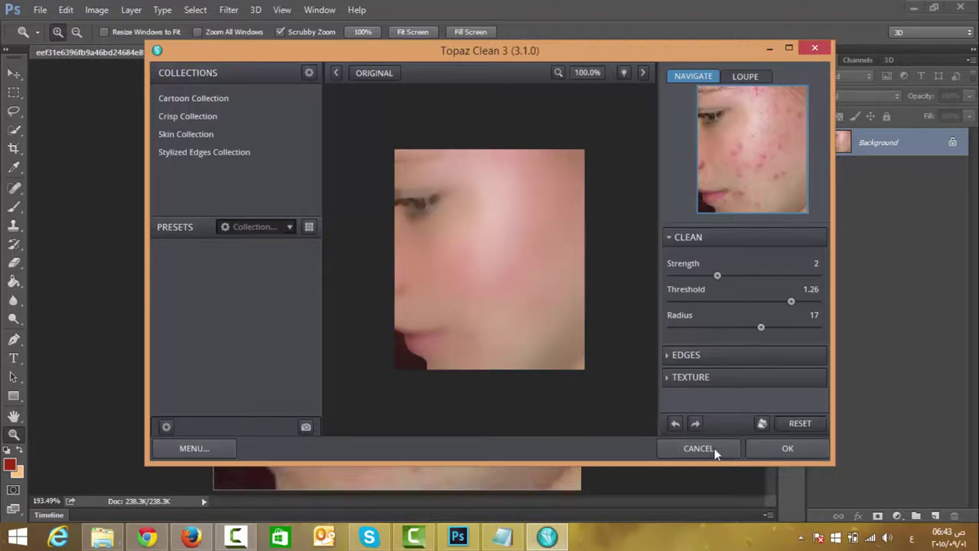
click(790, 448)
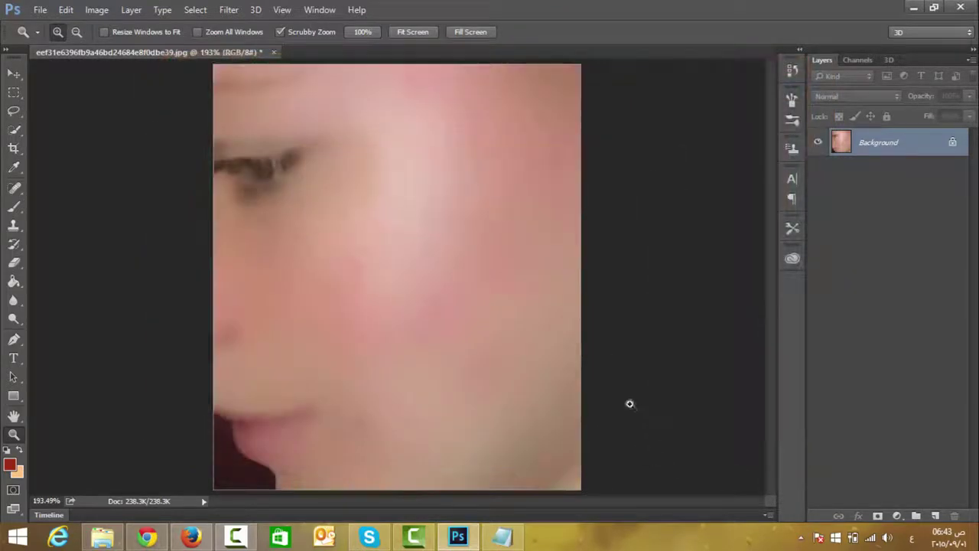
Toggle Ctrl+Z to compare the cleaned face with the original, then close it without saving.
key(ctrl+z)
key(ctrl+z)
key(ctrl+z)
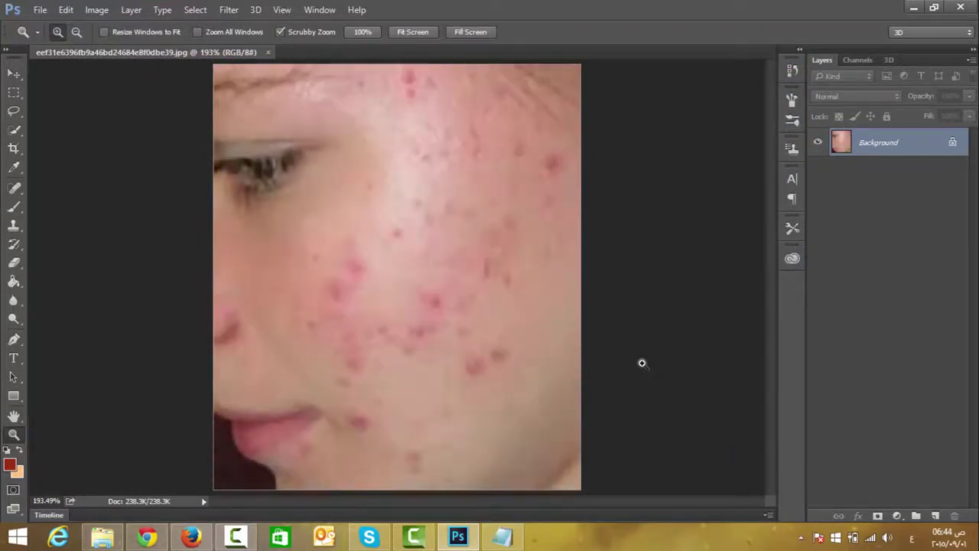
key(ctrl+z)
key(ctrl+z)
key(ctrl+z)
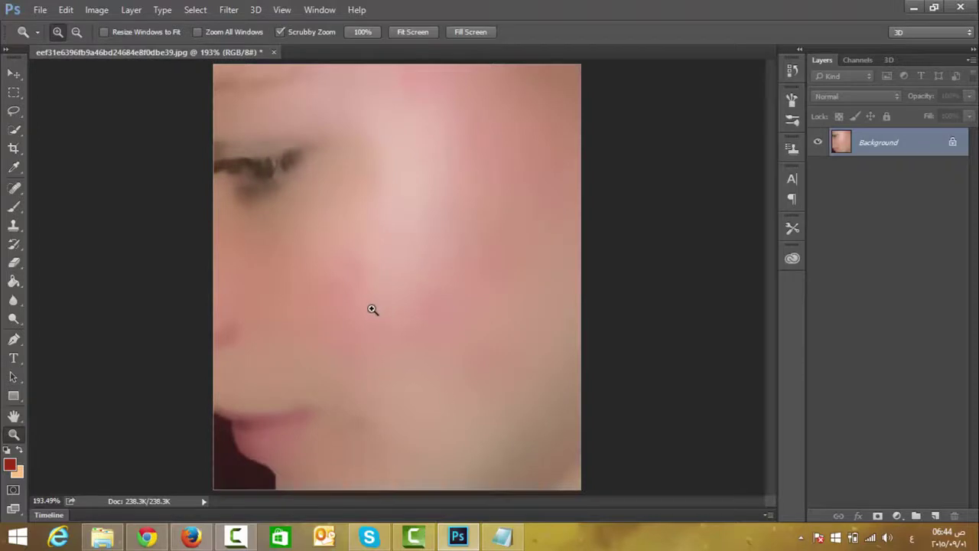
click(275, 53)
click(497, 226)
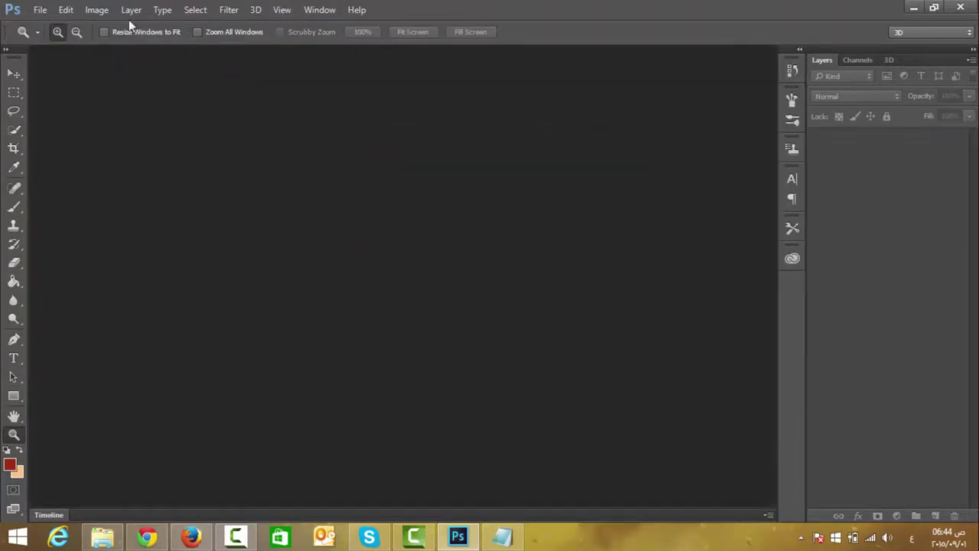
Open the photographer photo, fit it on screen at about 149%, and show the Topaz Labs filters.
click(40, 9)
click(52, 38)
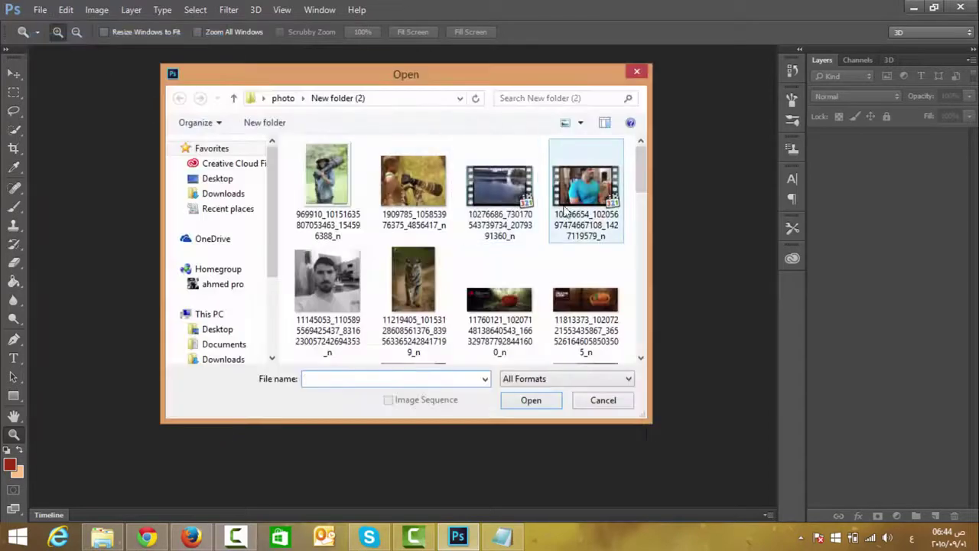
double_click(418, 178)
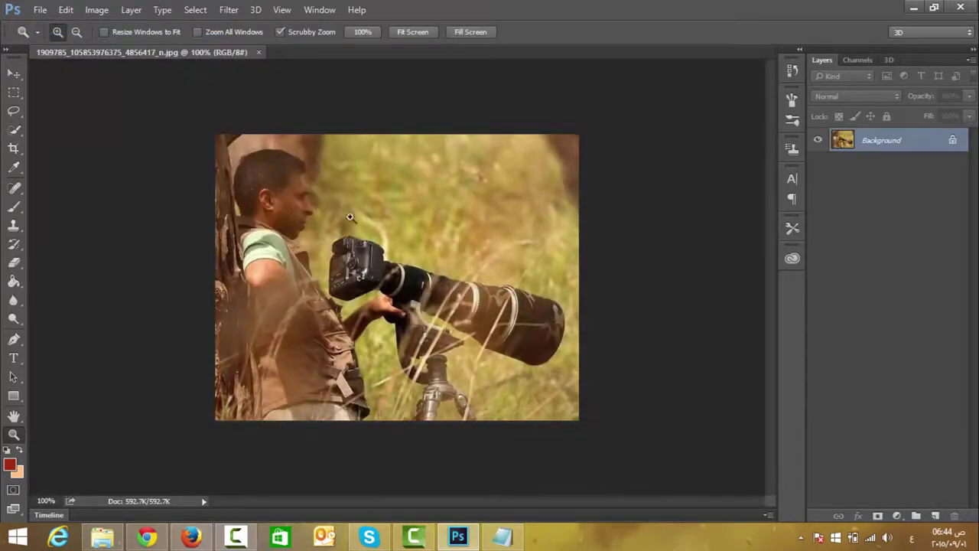
right_click(344, 197)
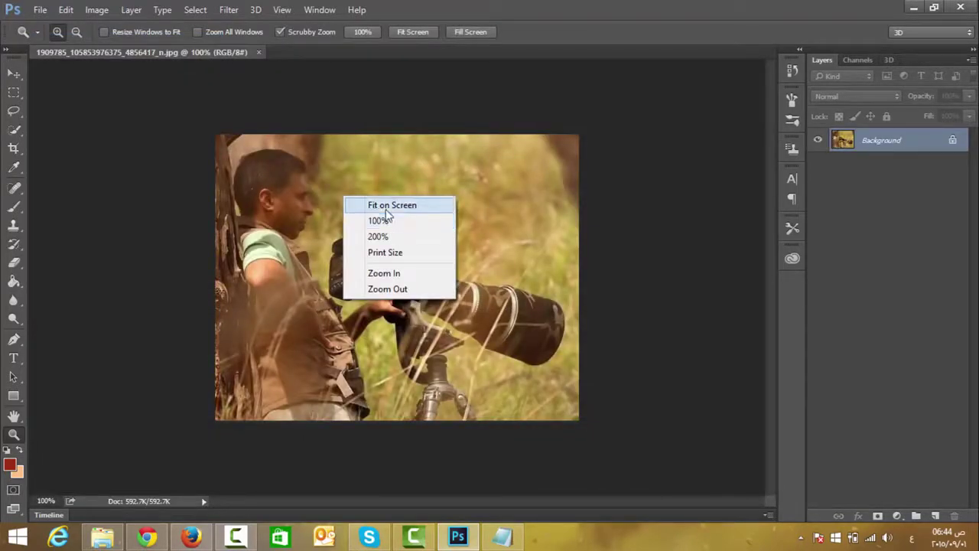
click(386, 208)
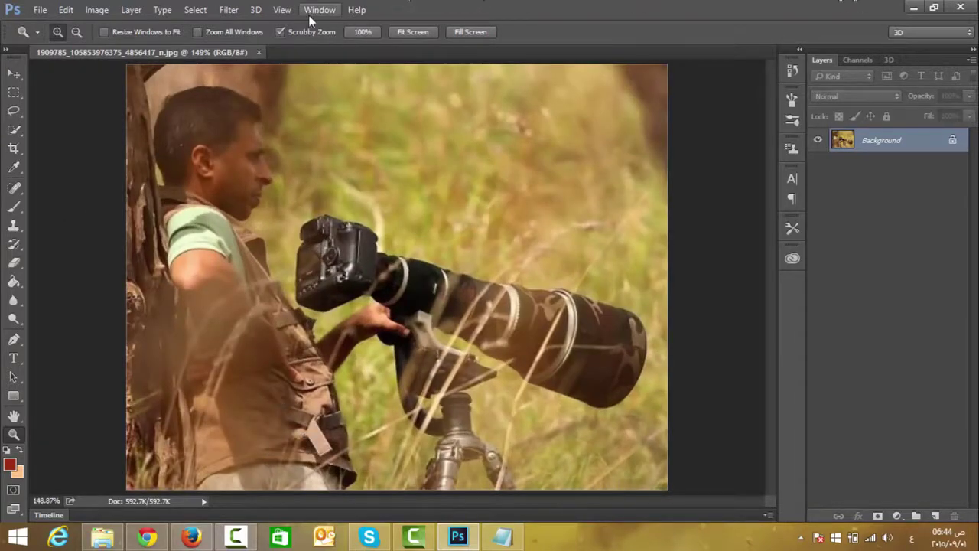
click(255, 10)
click(255, 10)
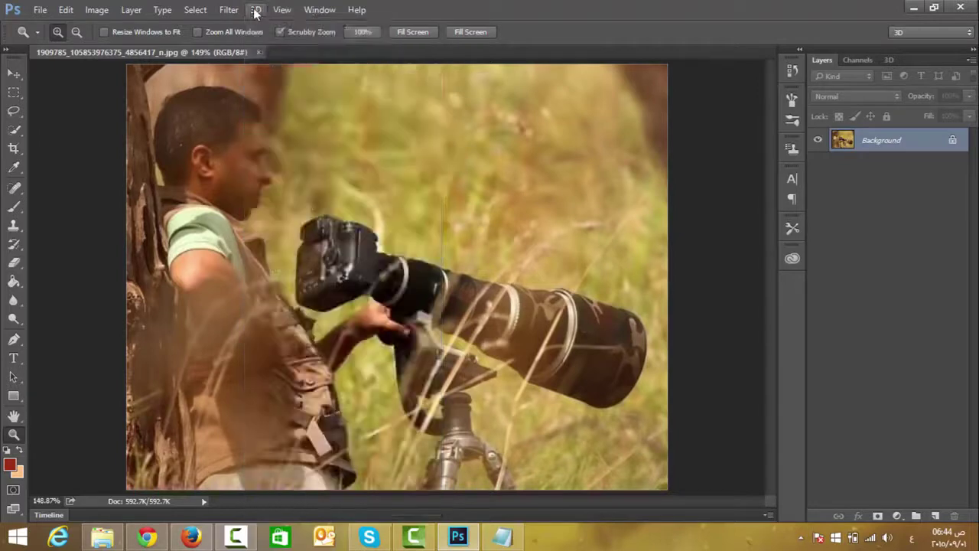
click(228, 10)
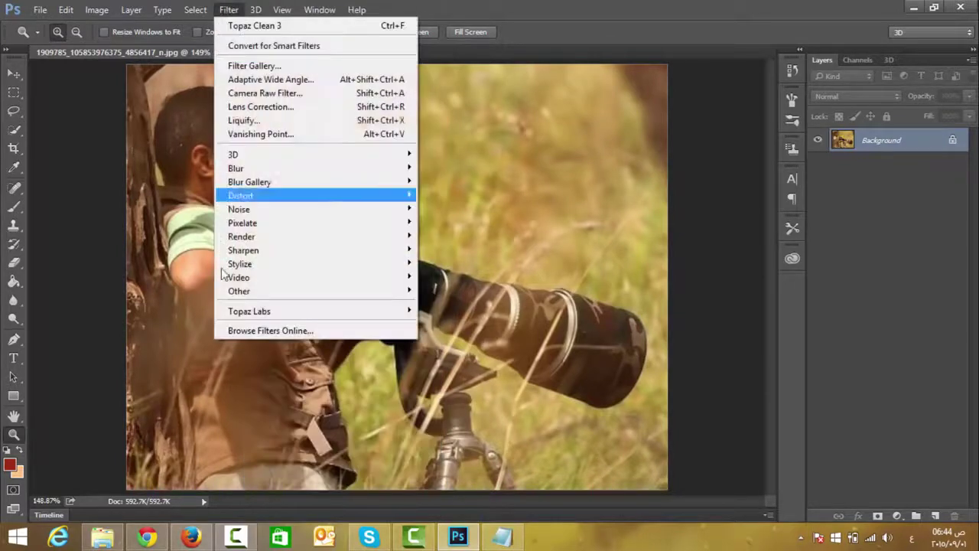
mouse_move(250, 311)
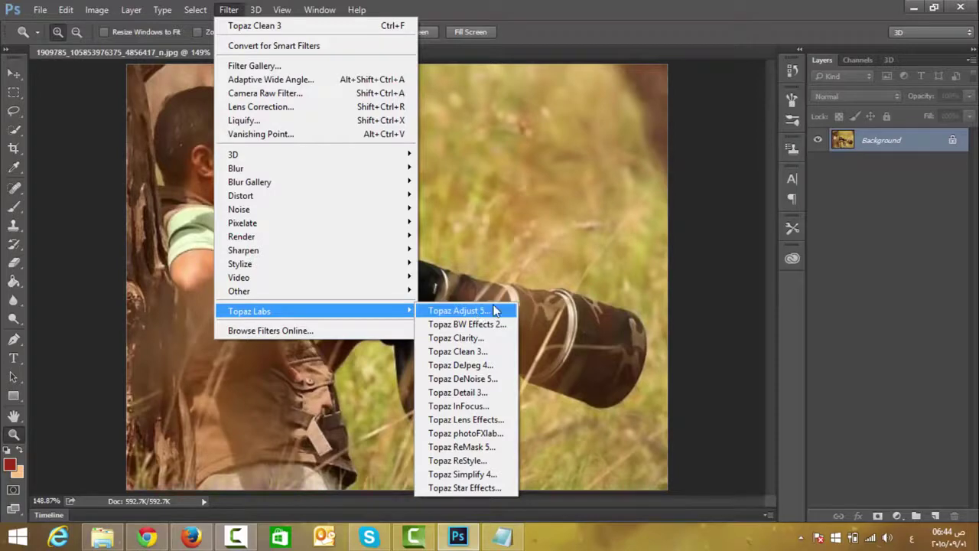
Launch Topaz Adjust 5 on the photographer photo, skip the tour, and show the Adjust 4 Preset List.
click(479, 313)
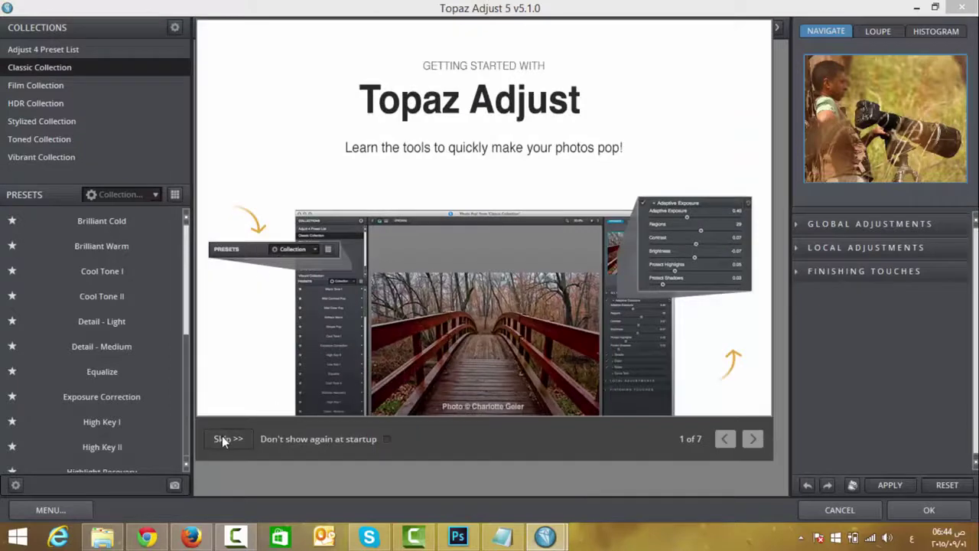
click(225, 440)
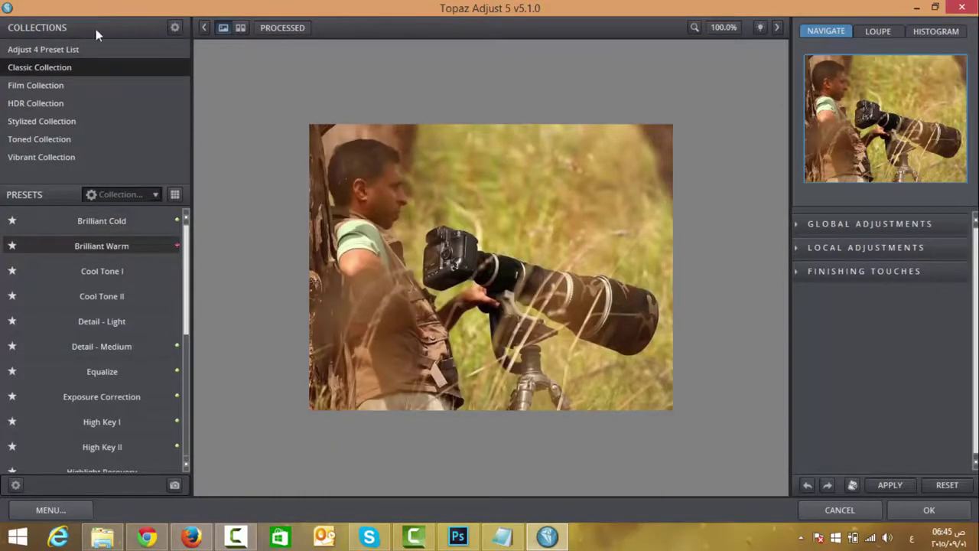
click(174, 28)
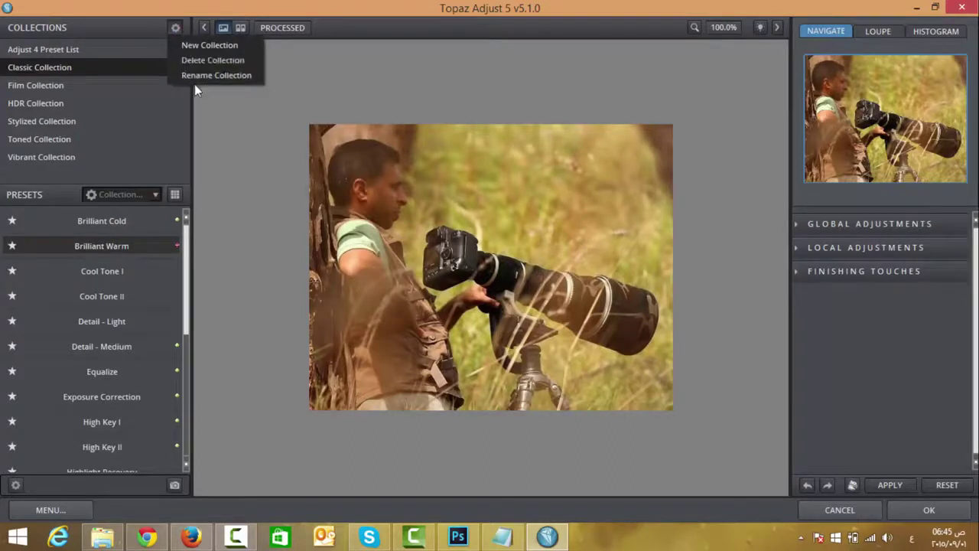
click(123, 35)
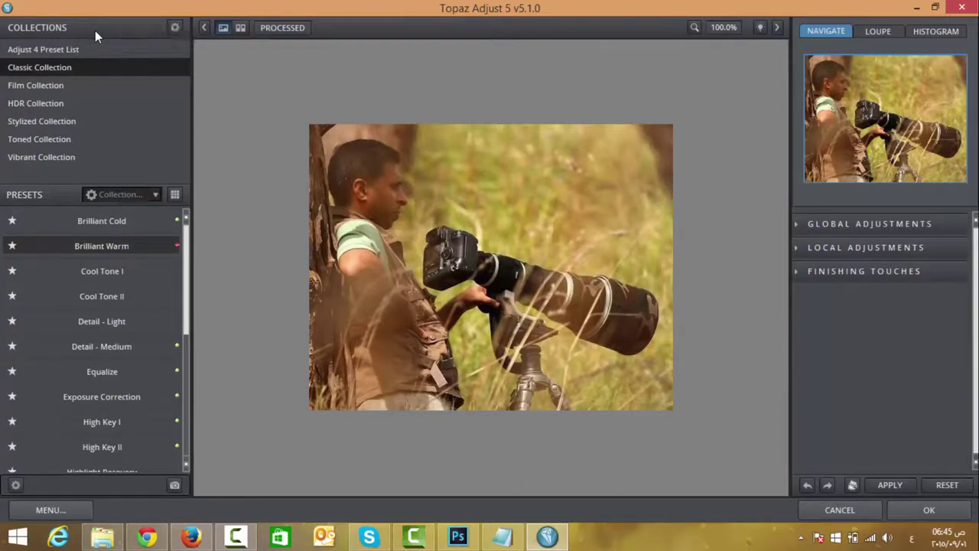
click(175, 28)
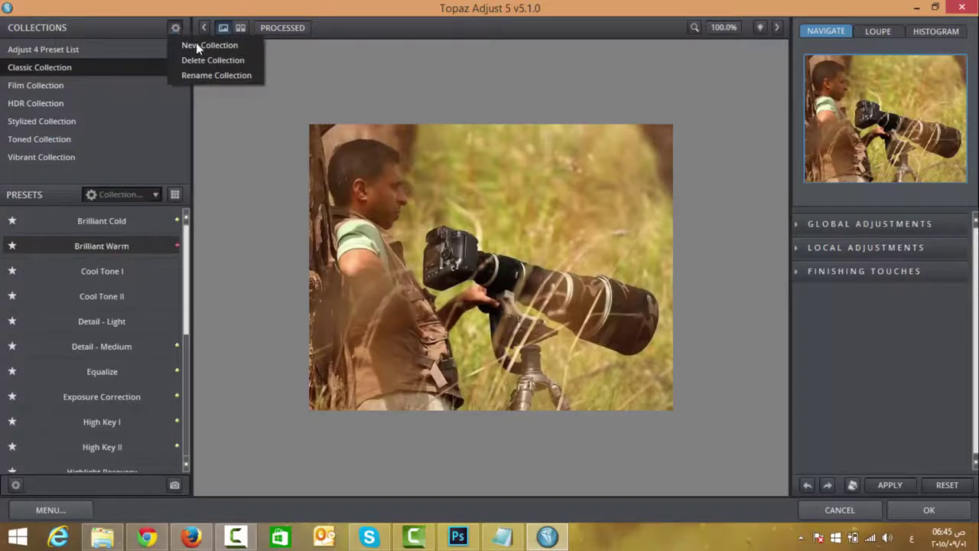
click(120, 32)
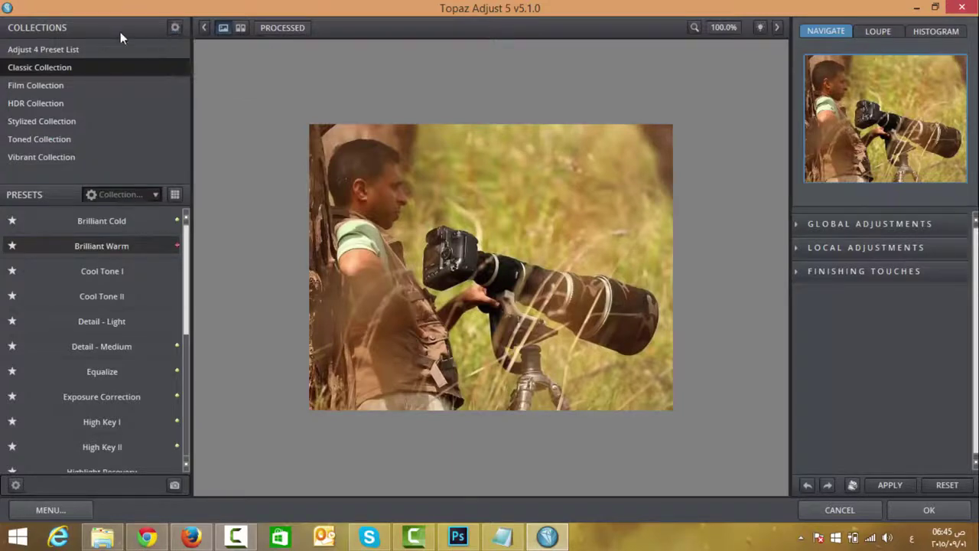
click(43, 46)
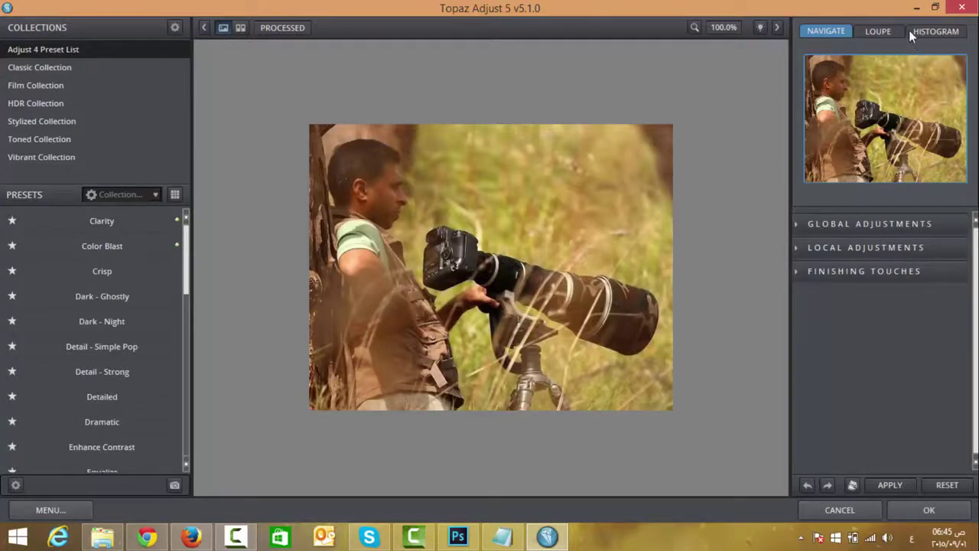
click(778, 29)
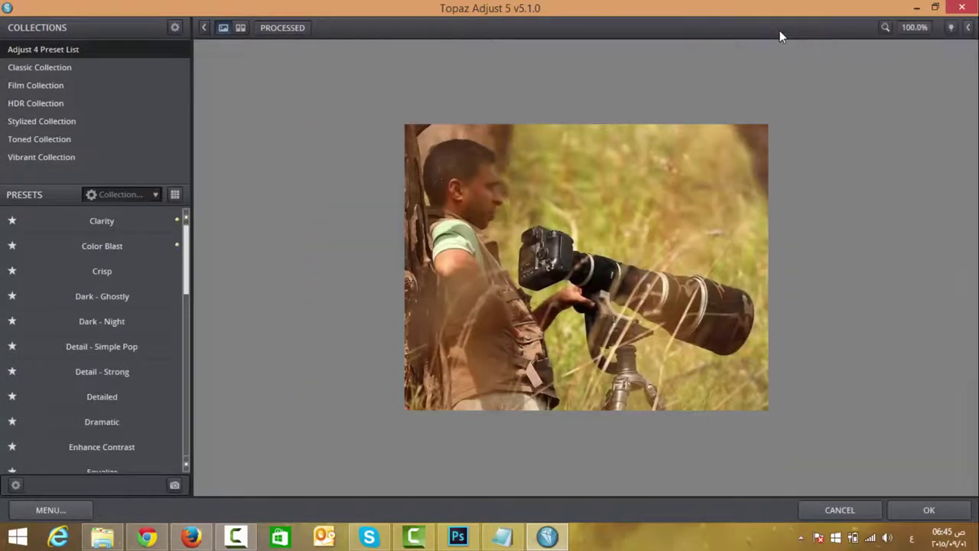
click(968, 28)
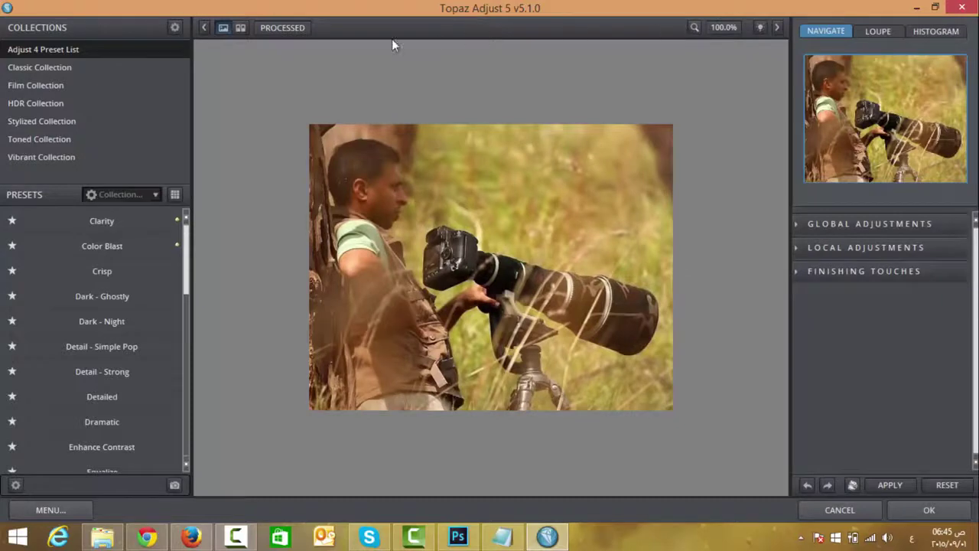
right_click(376, 13)
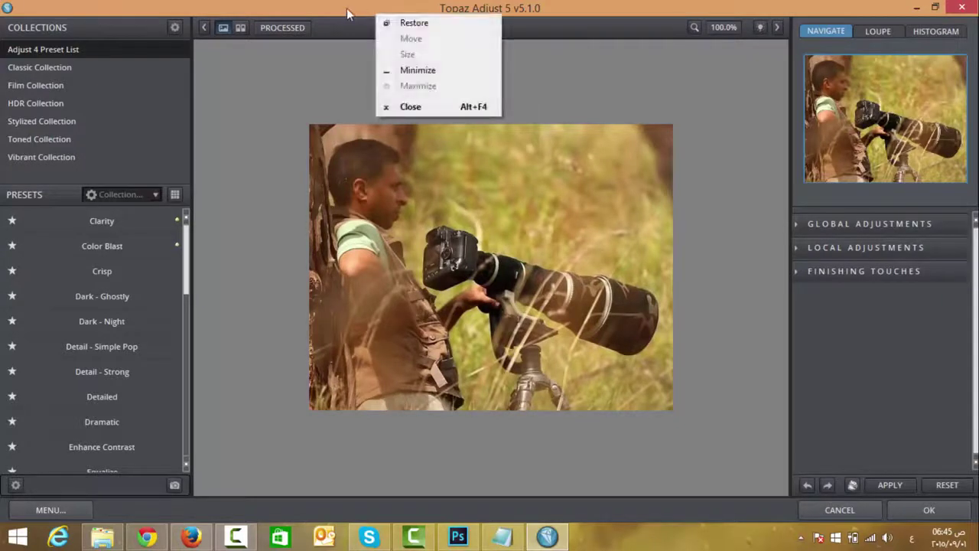
click(12, 8)
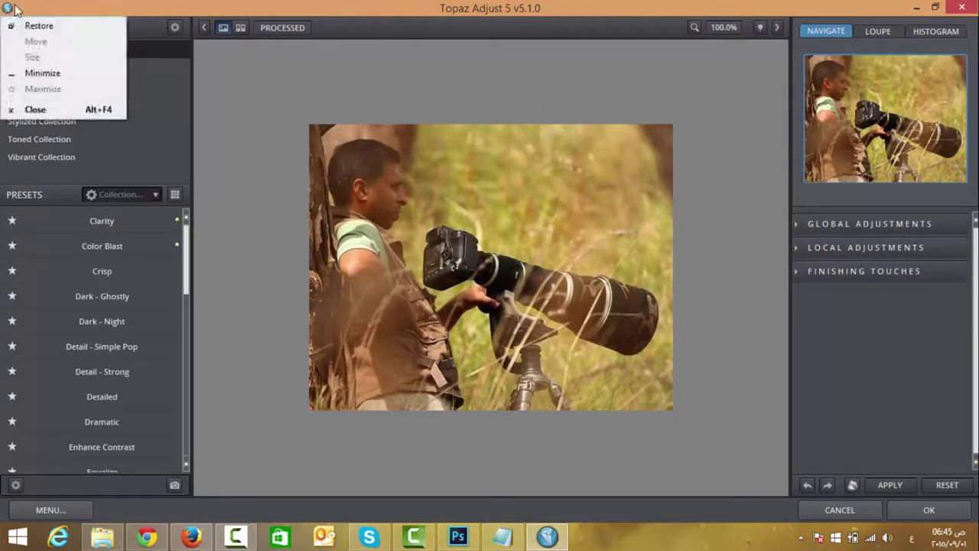
key(Escape)
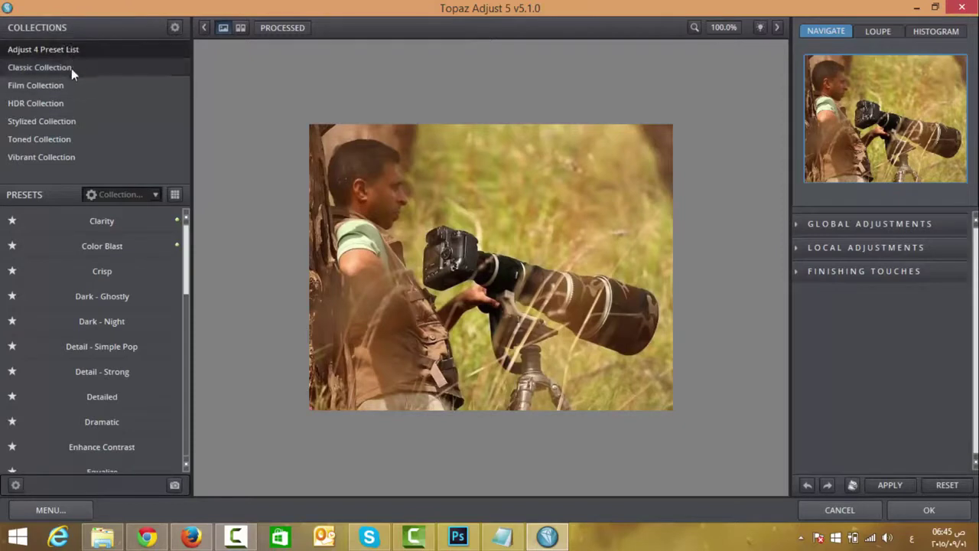
click(73, 157)
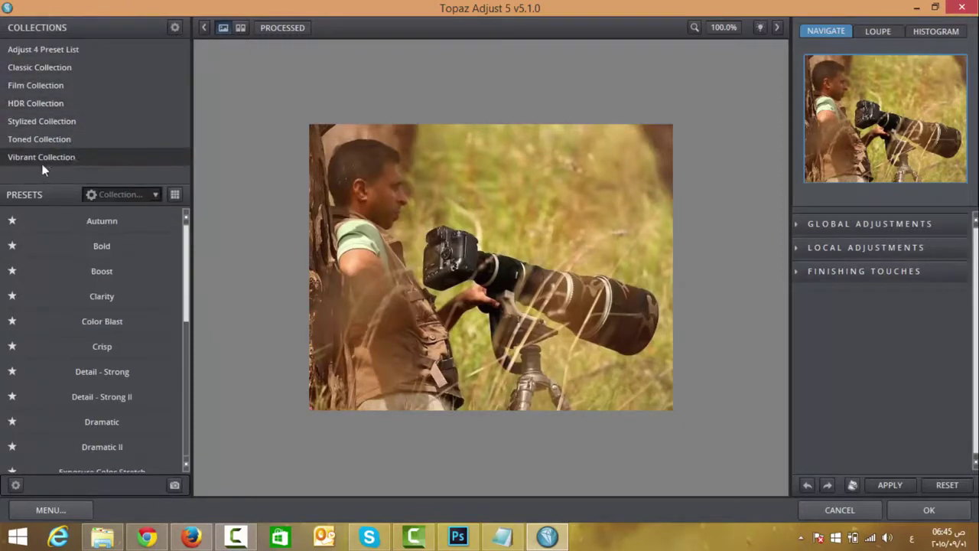
click(71, 139)
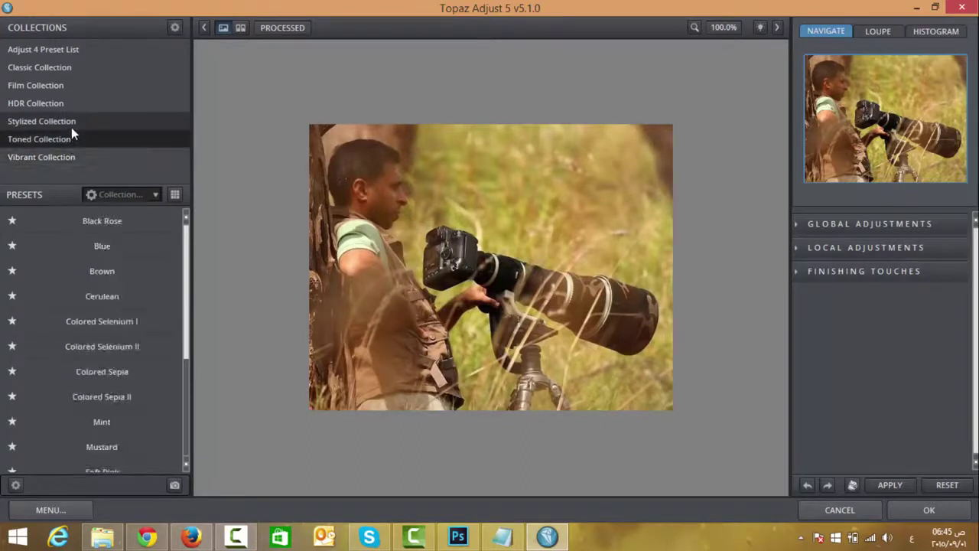
click(71, 123)
click(62, 103)
click(72, 85)
click(73, 67)
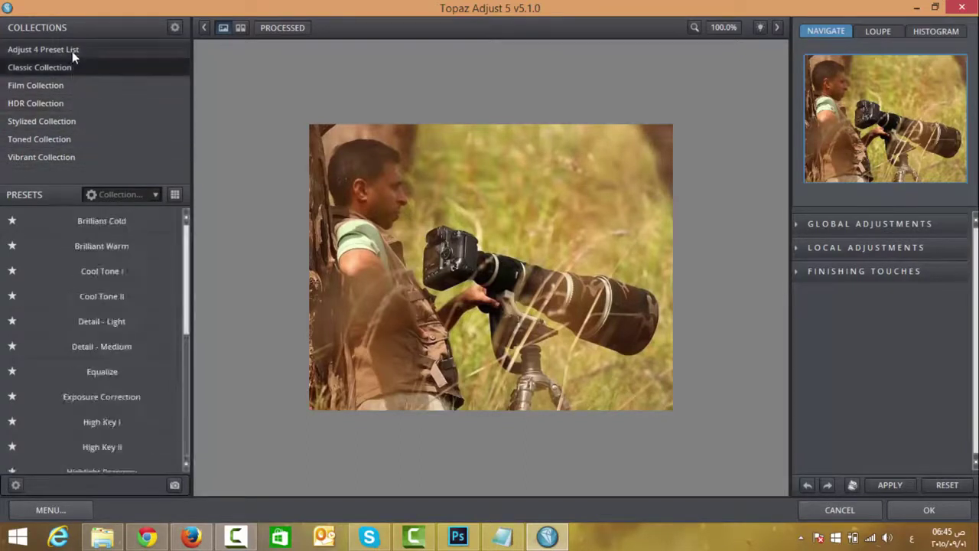
click(72, 49)
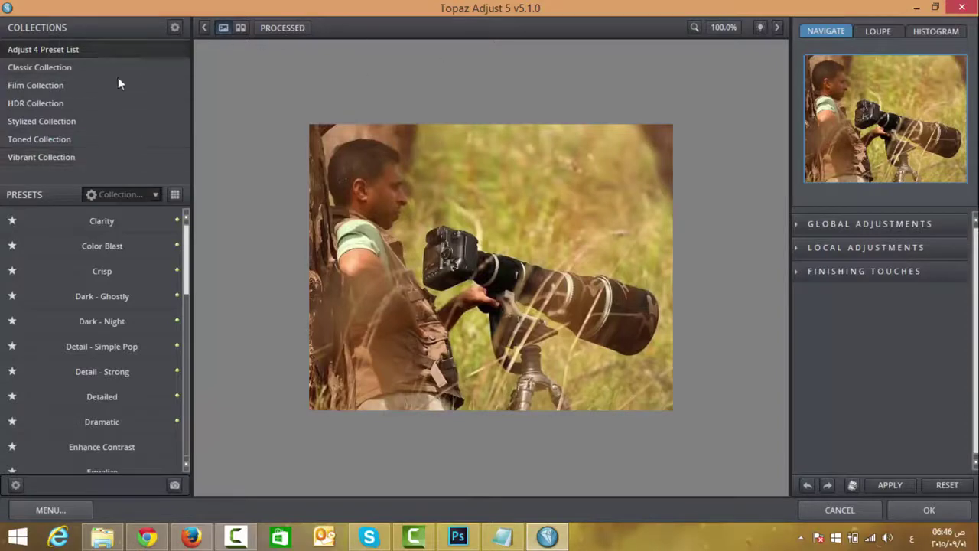
Try the Brilliant Cold preset and step down through the Classic Collection presets.
click(36, 68)
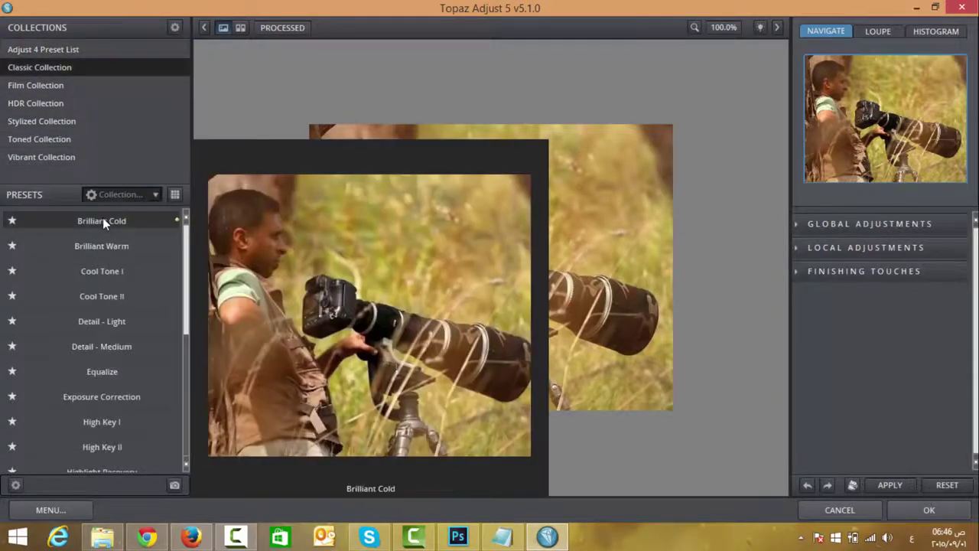
click(103, 219)
scroll(102, 217, down, 1)
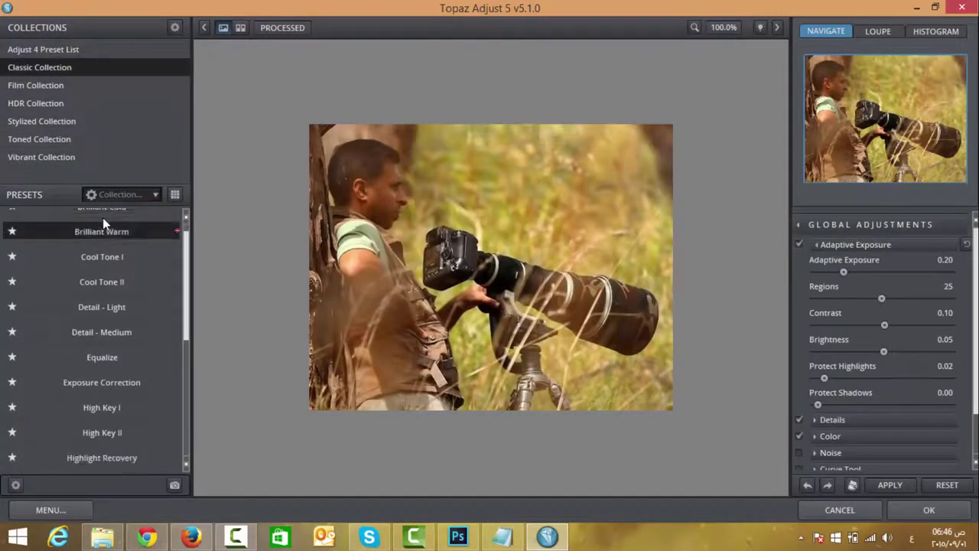
key(Down)
key(Down)
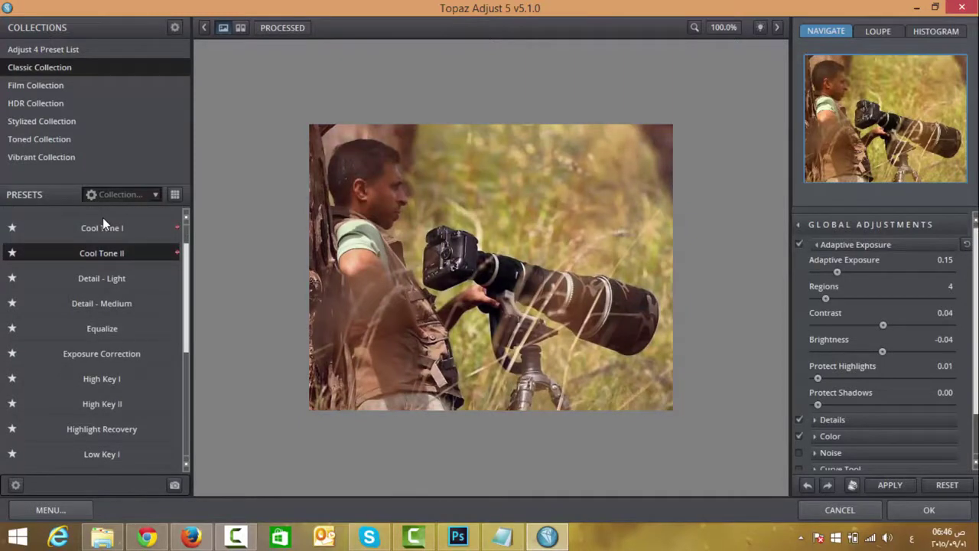
key(Down)
key(Down)
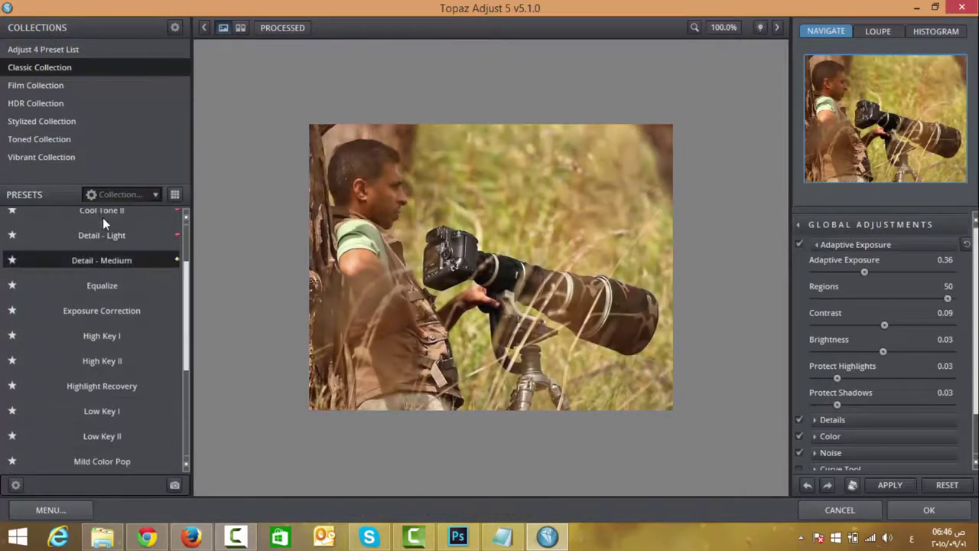
key(Down)
key(Down)
key(Down)
key(Down)
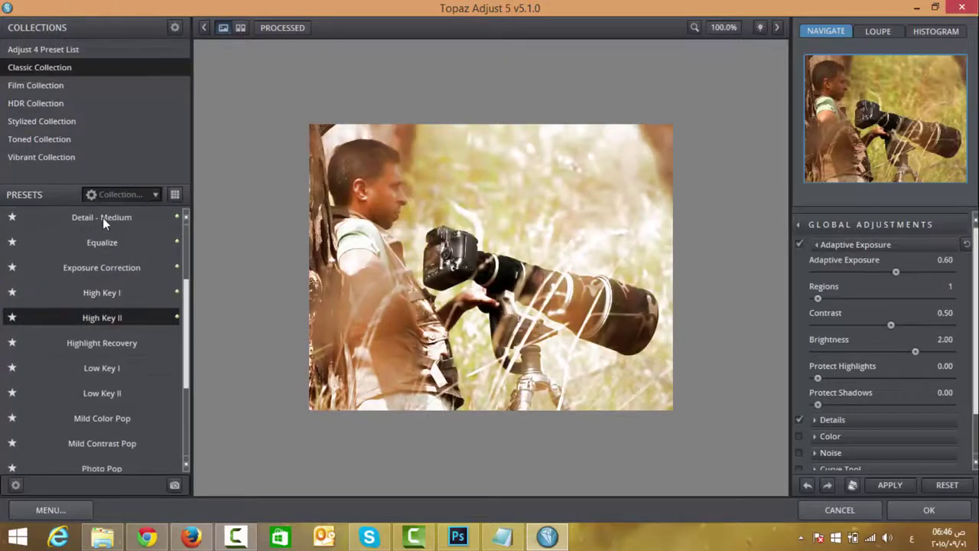
key(Down)
key(Down)
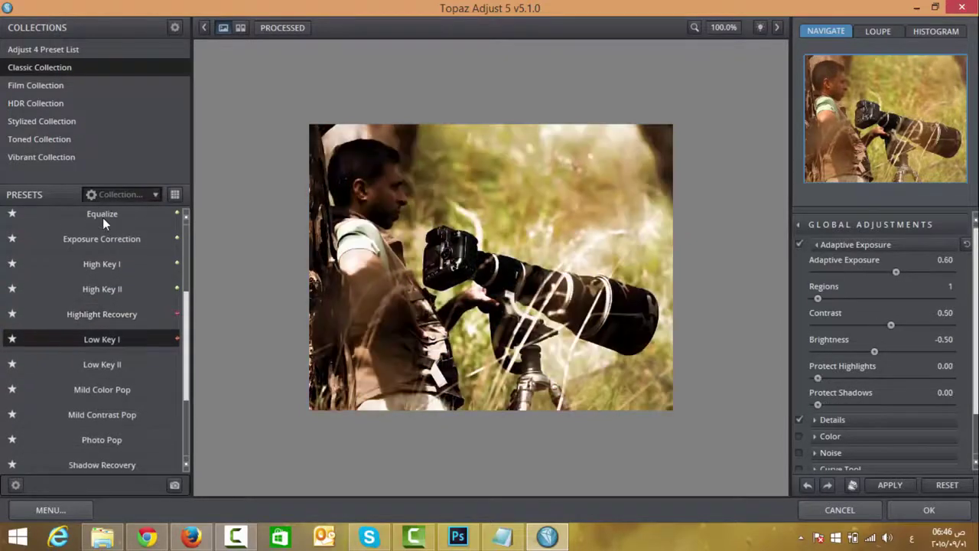
key(Down)
key(Down)
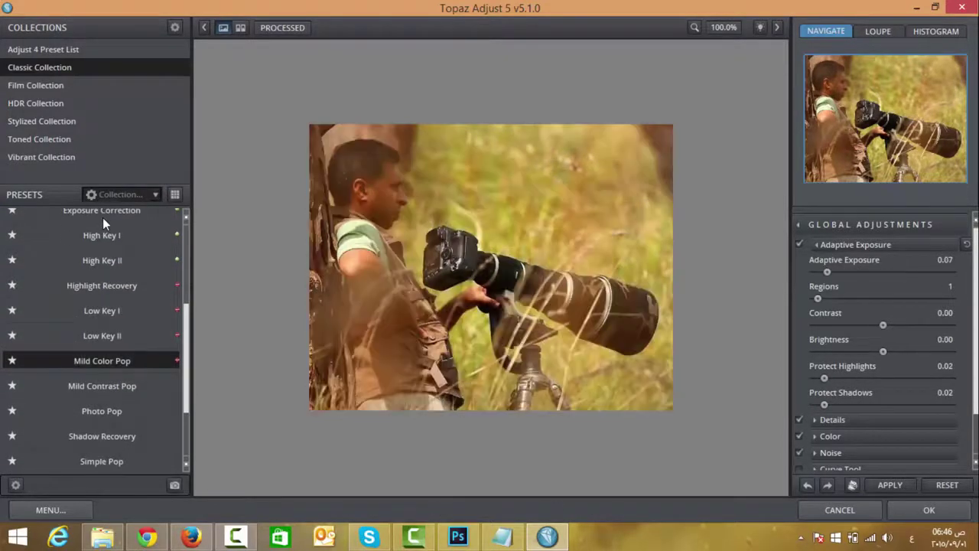
key(Down)
key(Down)
key(Down)
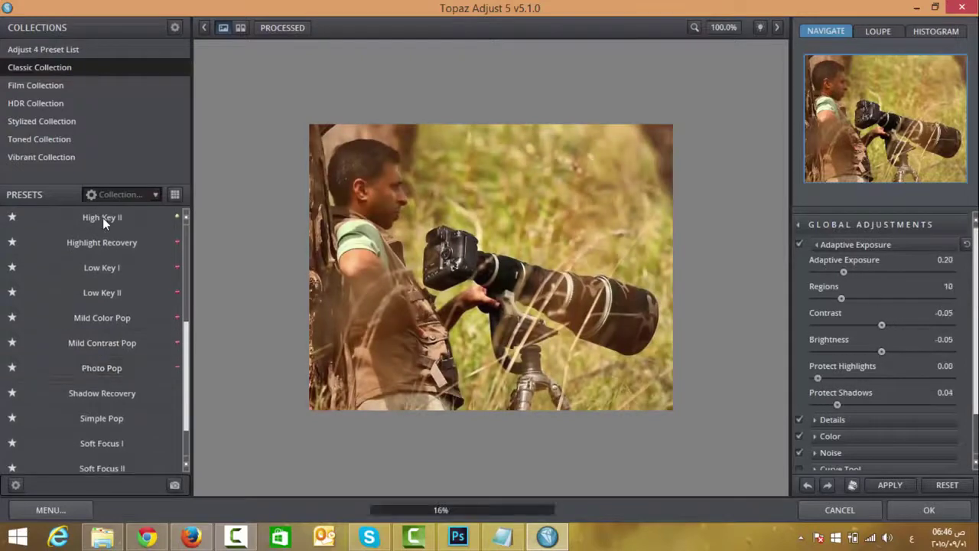
key(Down)
key(Down)
key(Down)
key(Down)
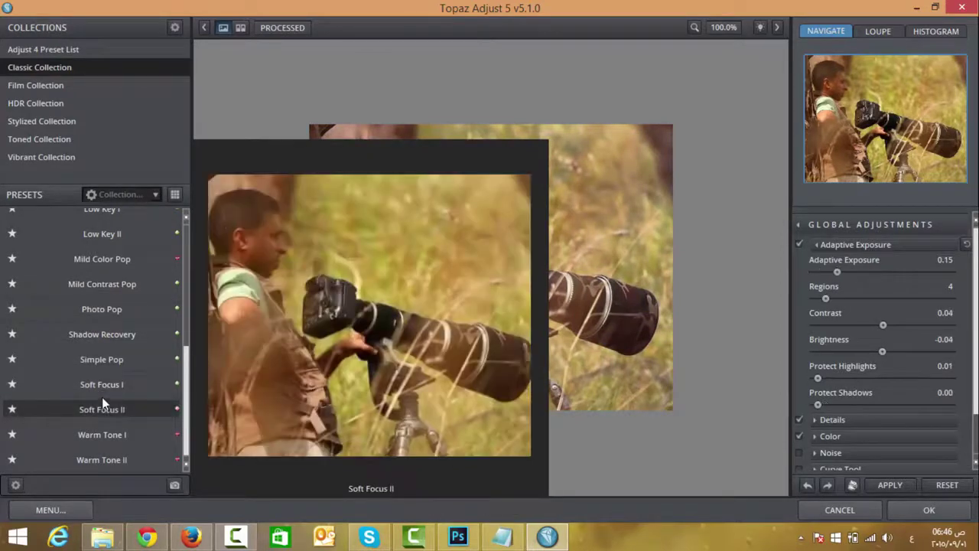
Apply the Film Collection's Cross Process V preset and return the result to Photoshop.
click(49, 88)
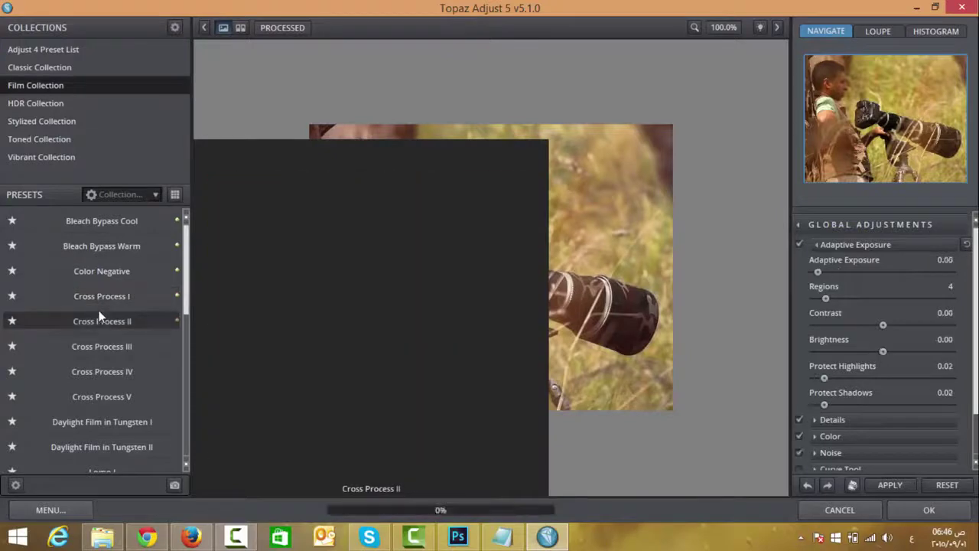
click(119, 371)
click(127, 396)
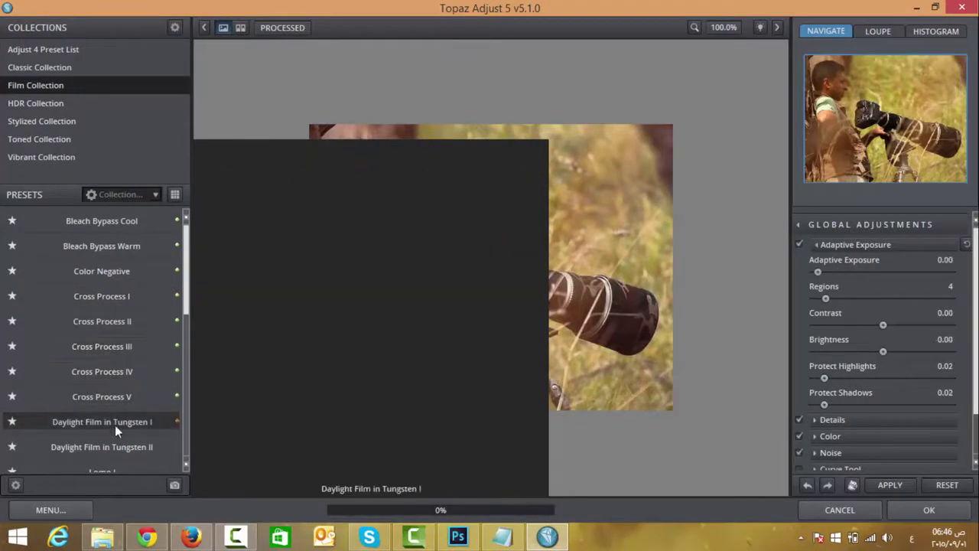
click(117, 396)
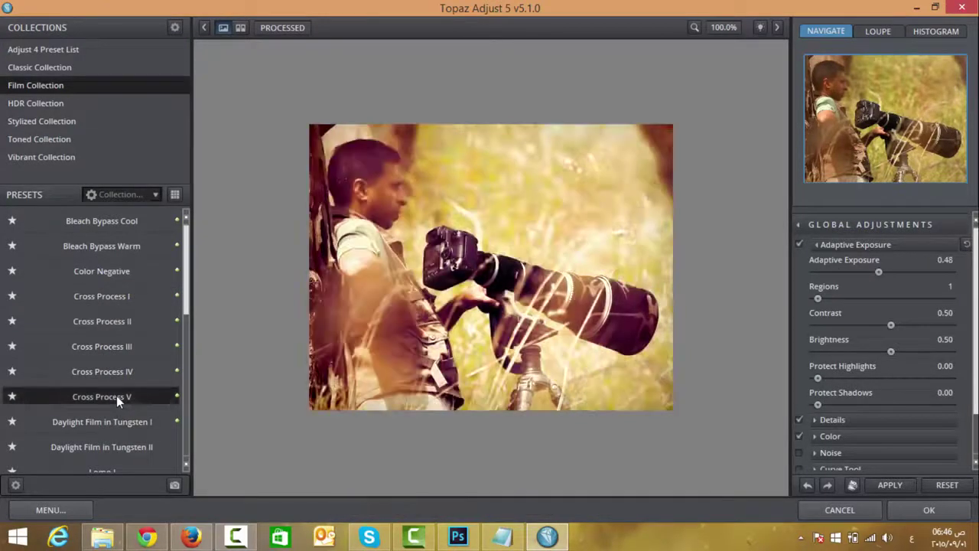
click(924, 512)
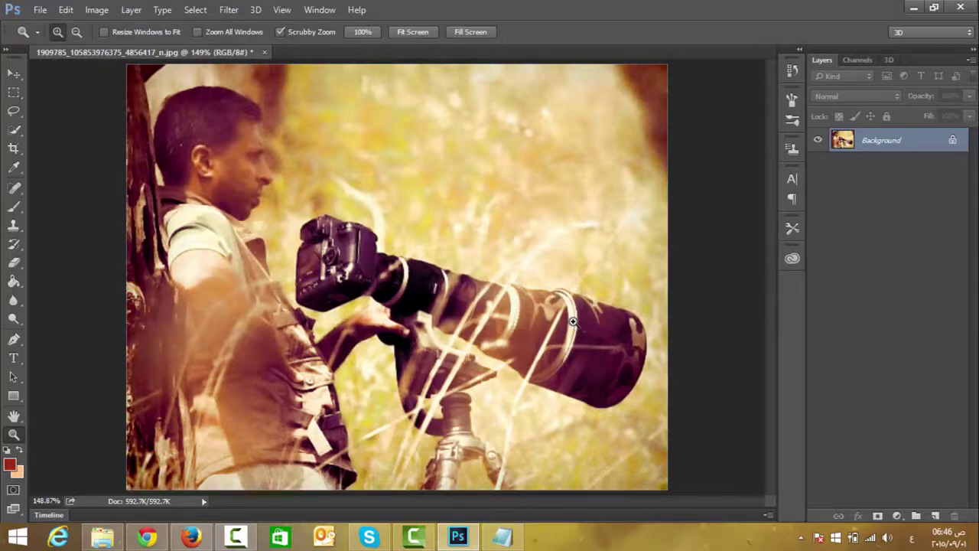
Undo the Cross Process filter and reopen the original photo in Topaz Adjust 5.
key(ctrl+z)
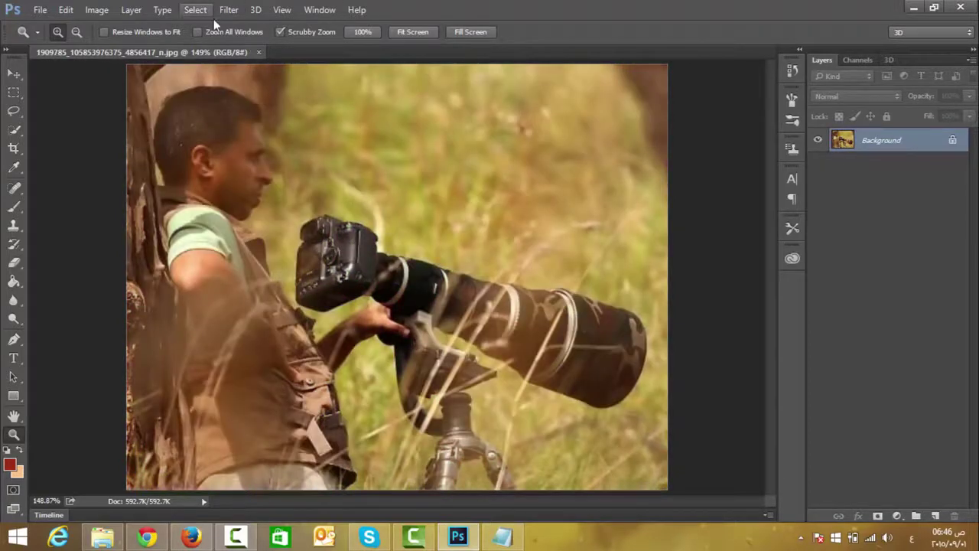
click(252, 10)
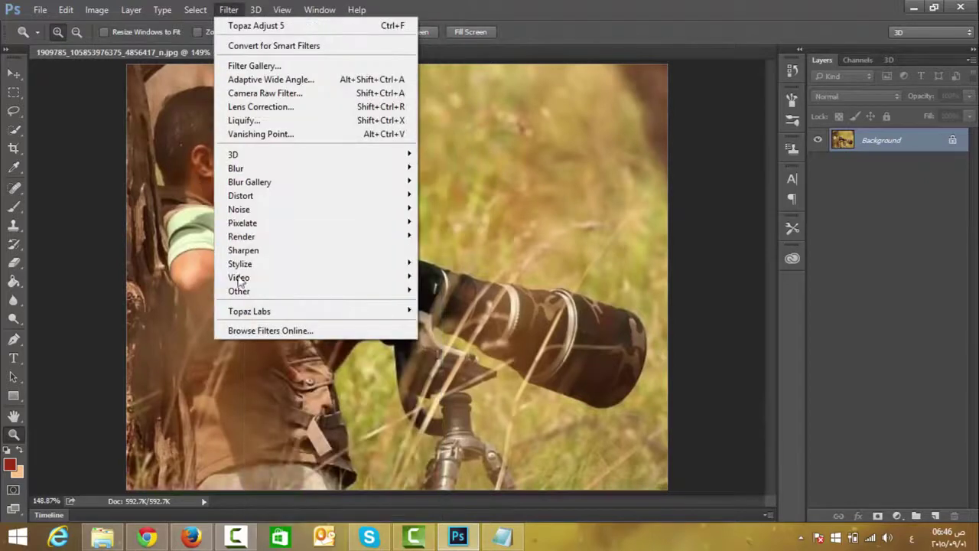
mouse_move(249, 311)
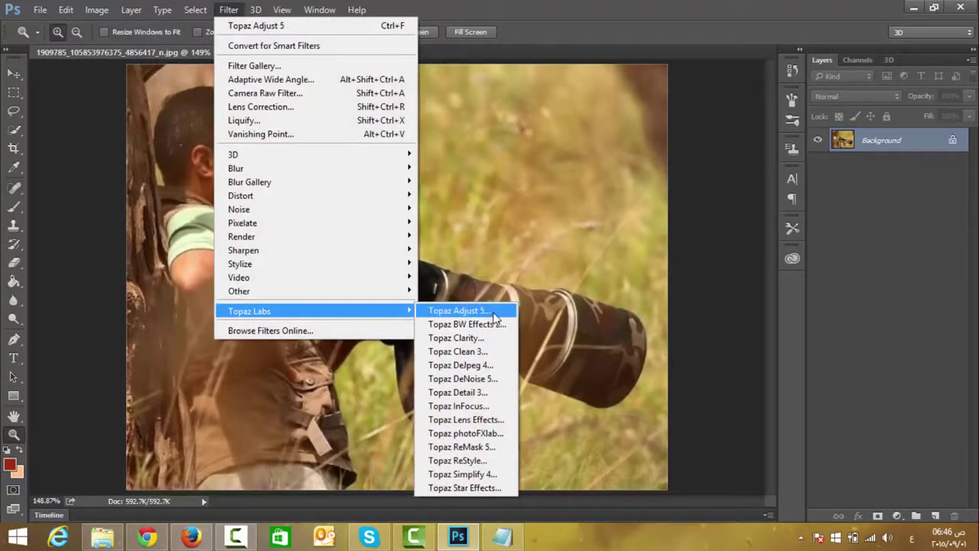
click(490, 312)
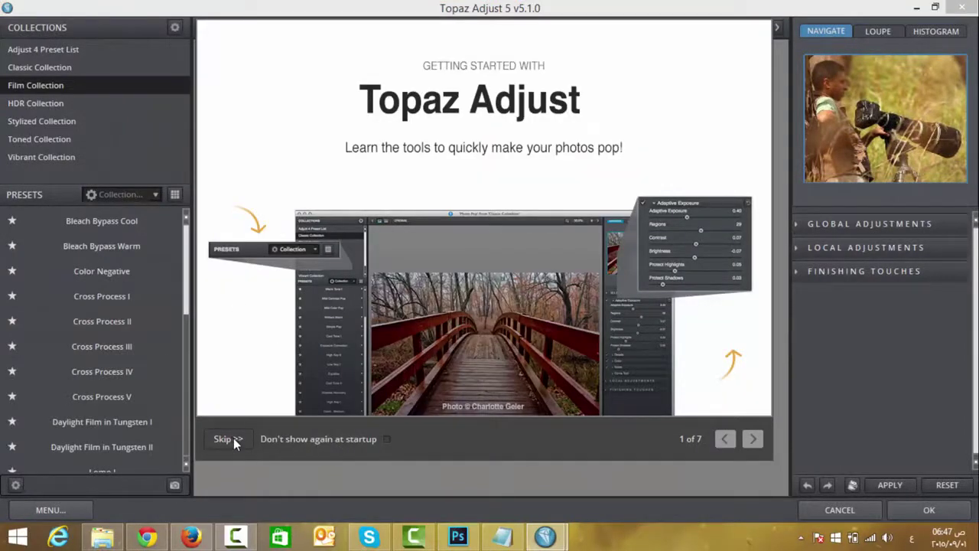
Skip the intro, browse the HDR collection, then apply the Stylized Collection's Blueprint preset.
click(234, 439)
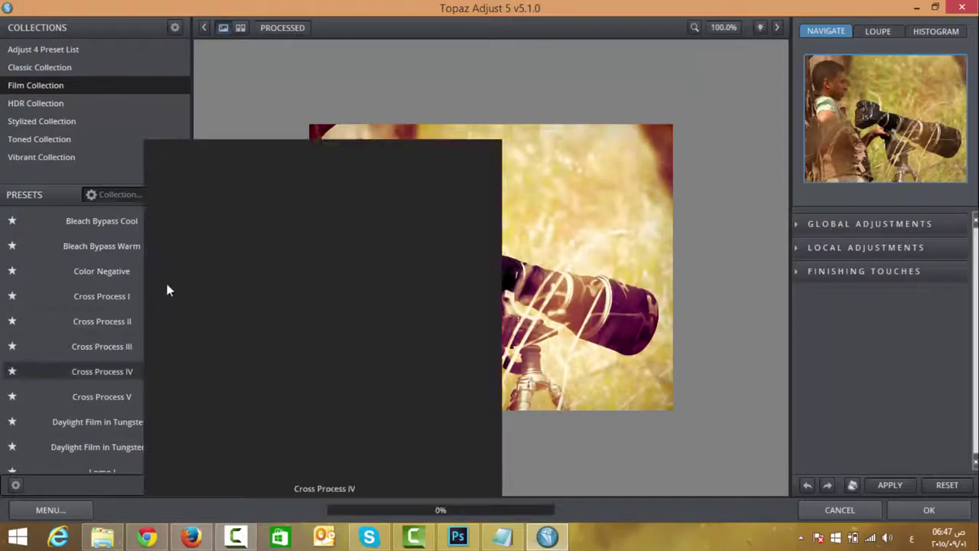
mouse_move(102, 246)
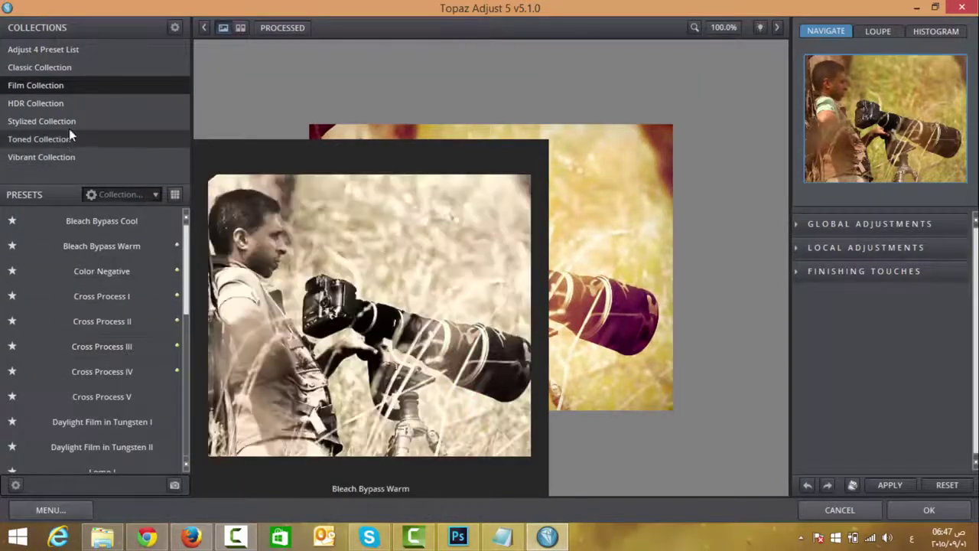
click(64, 104)
mouse_move(101, 296)
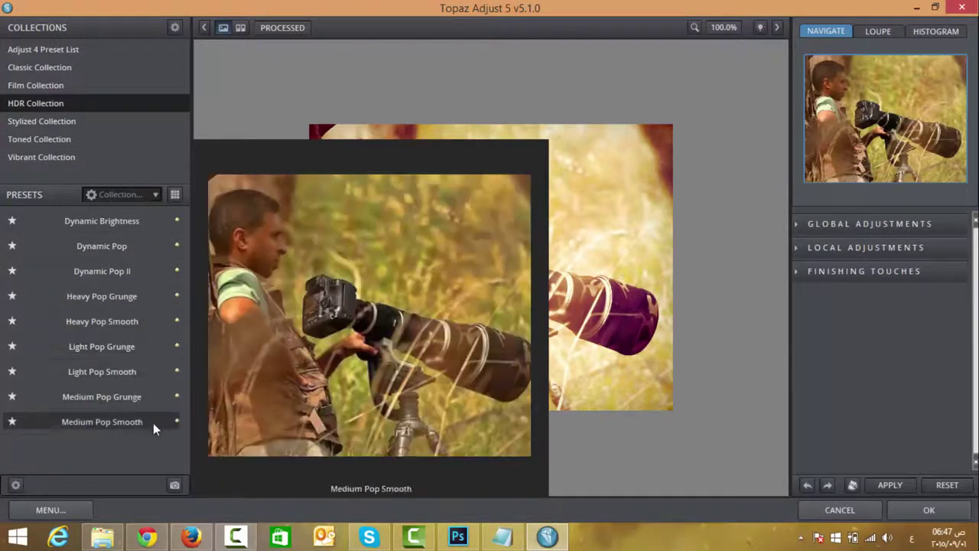
click(54, 122)
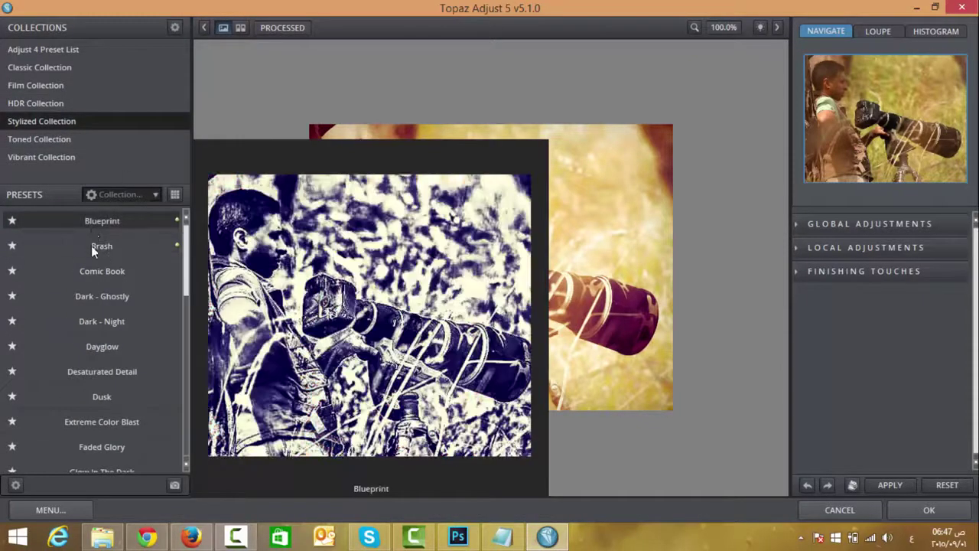
click(90, 230)
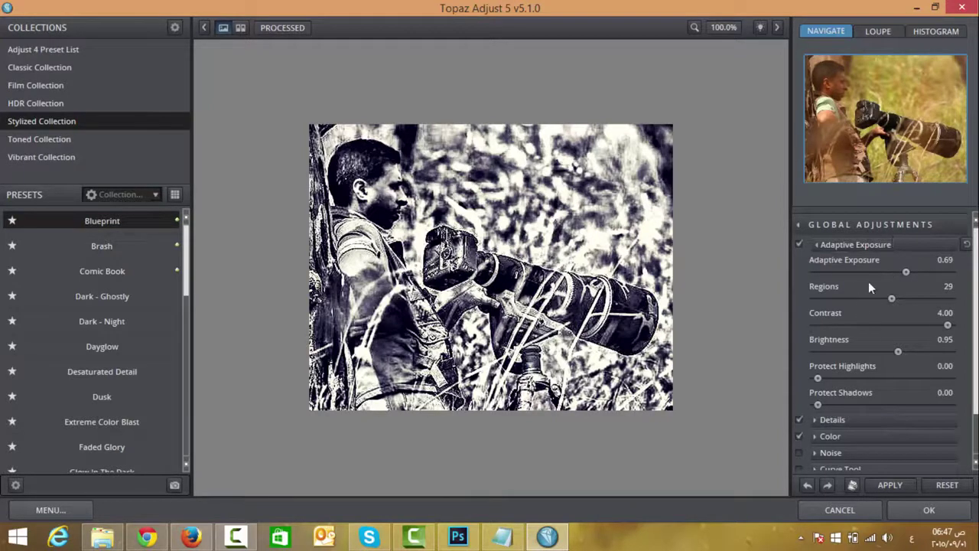
Tune Blueprint to Adaptive Exposure 0.97, Regions 49, Brightness 1.03, add shadow protection, and apply.
drag(835, 274, 811, 273)
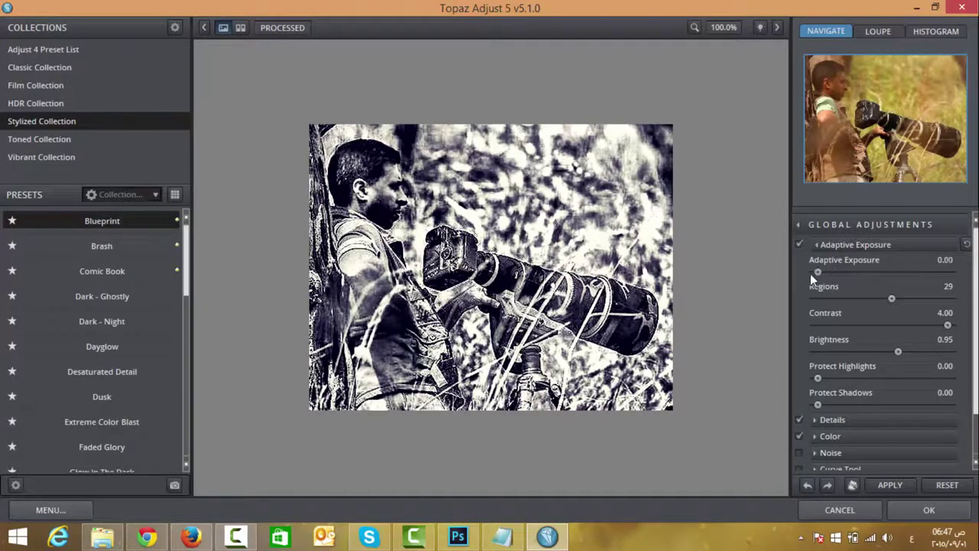
drag(928, 275, 944, 276)
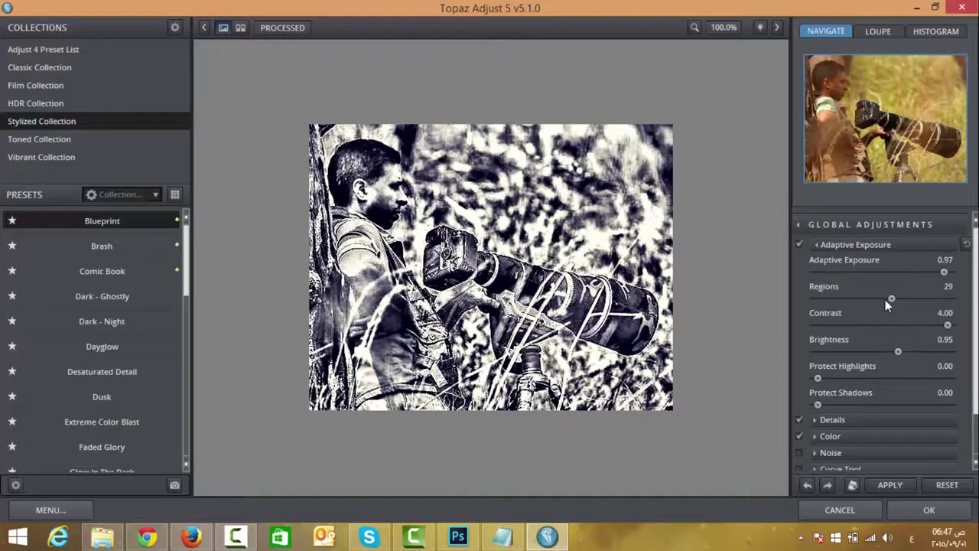
mouse_move(887, 300)
mouse_down()
mouse_move(845, 300)
mouse_move(946, 300)
mouse_up()
mouse_move(900, 352)
mouse_down()
mouse_move(910, 352)
mouse_move(829, 356)
mouse_move(899, 365)
mouse_up()
click(887, 379)
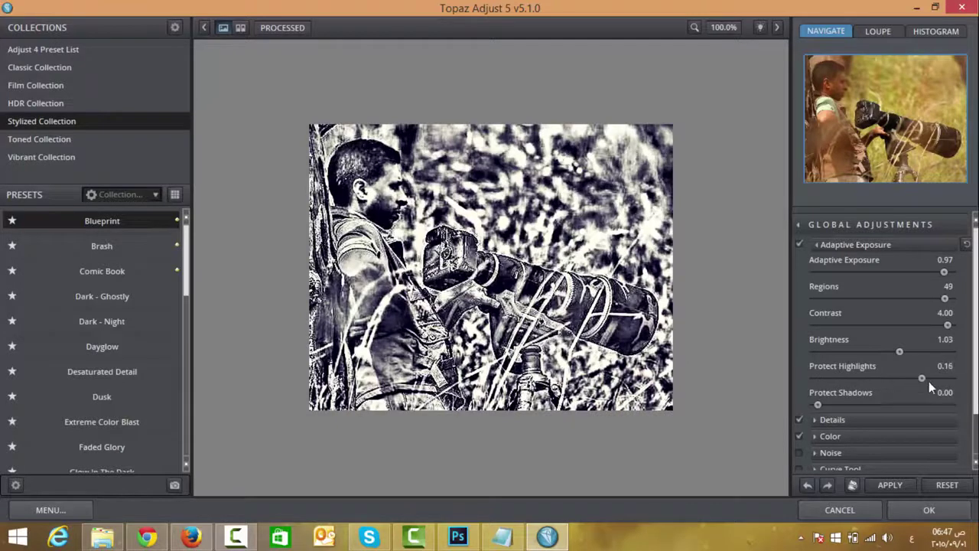
click(844, 410)
mouse_move(857, 410)
mouse_down()
mouse_move(897, 412)
mouse_move(863, 404)
mouse_up()
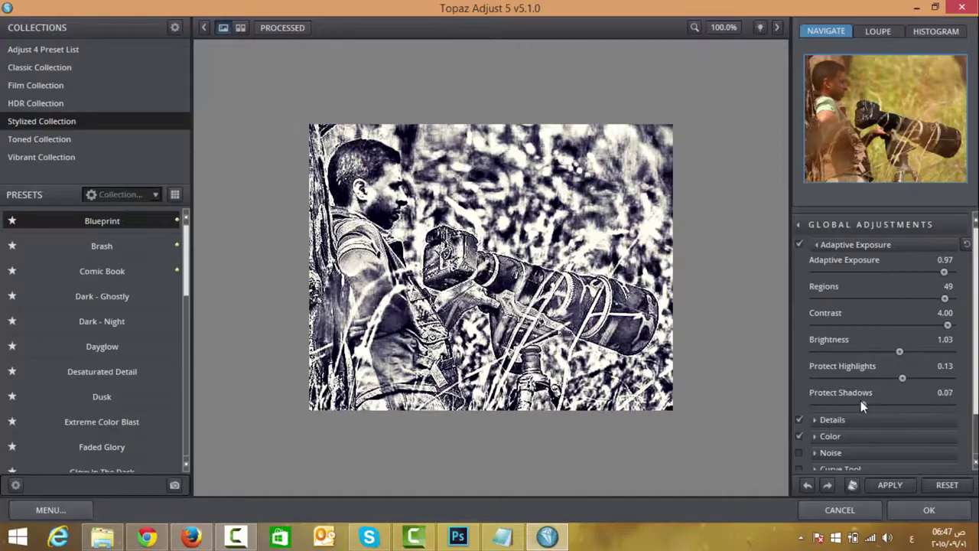
click(934, 514)
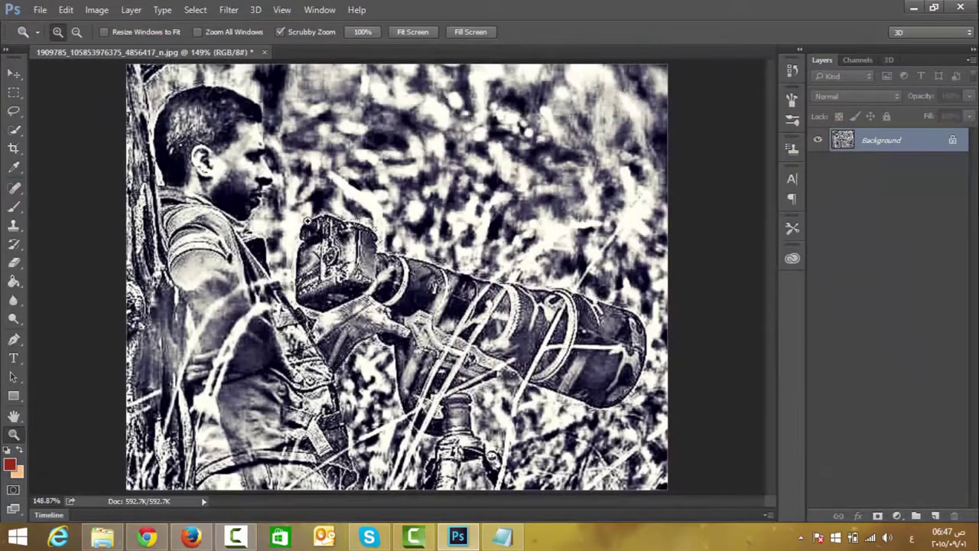
Undo the Blueprint effect and launch Topaz B&W Effects 2 on the colour photo.
key(ctrl+z)
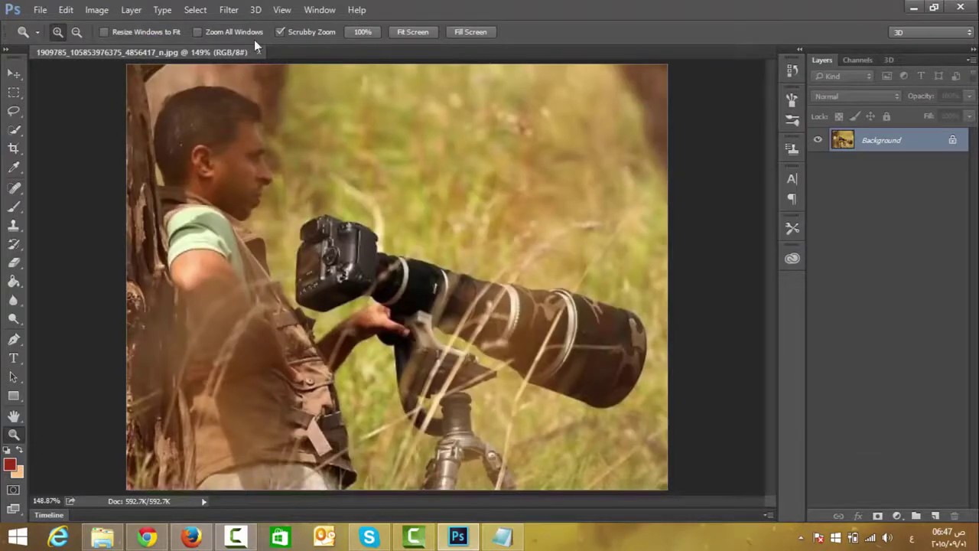
click(228, 9)
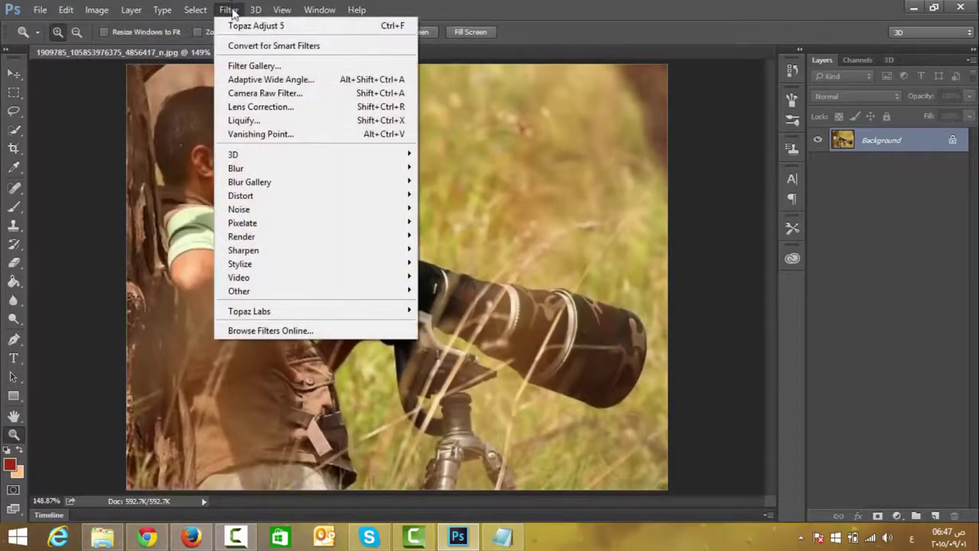
mouse_move(250, 311)
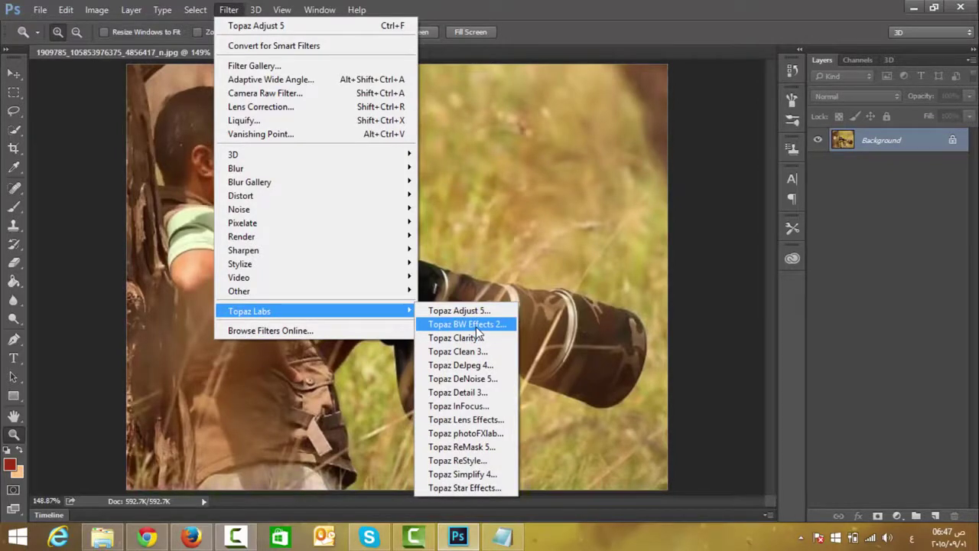
click(492, 325)
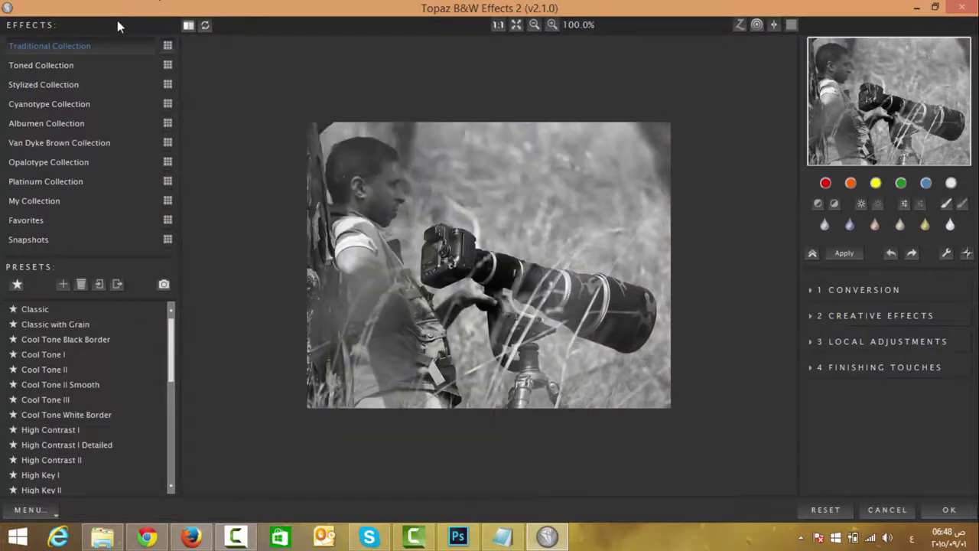
Toggle the photo between single and side-by-side before/after preview.
click(188, 25)
click(188, 25)
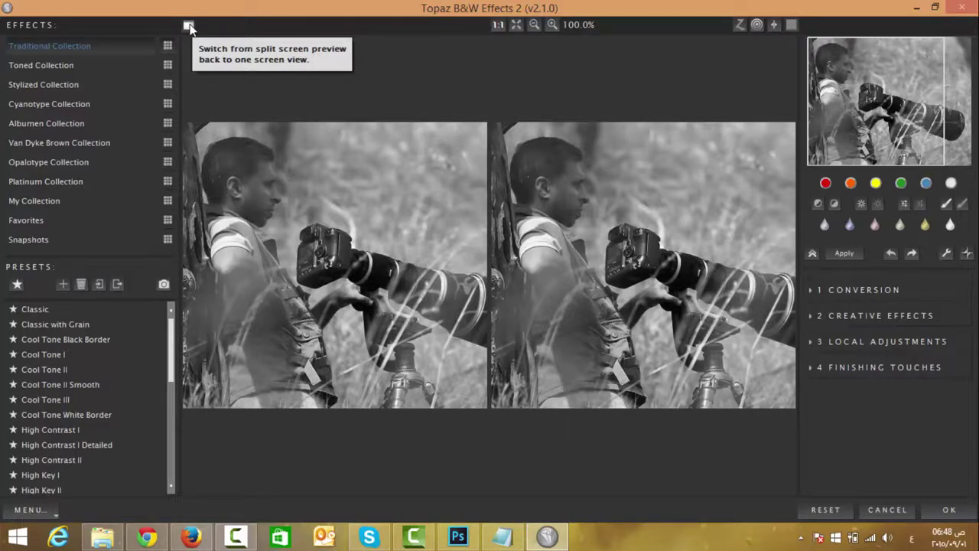
click(189, 25)
click(189, 25)
mouse_move(65, 339)
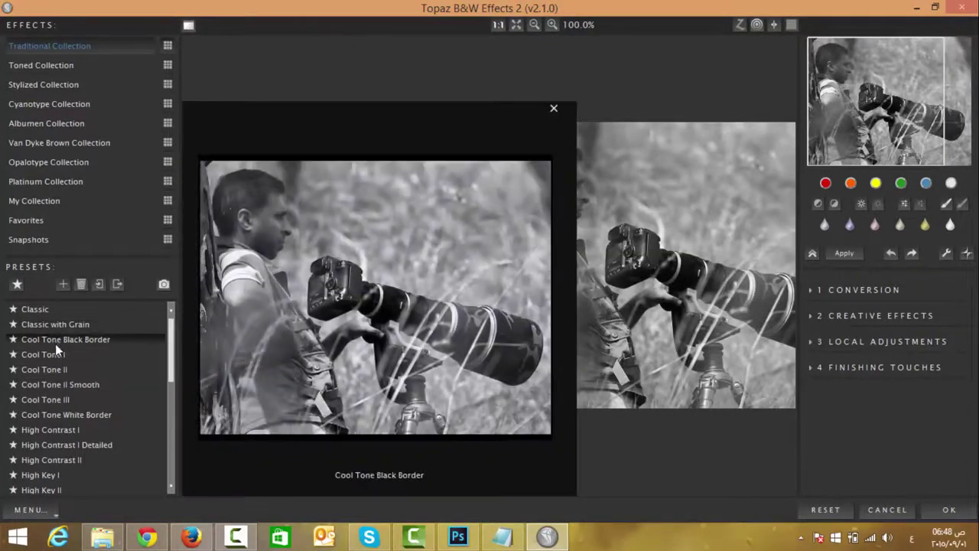
Try the Cool Tone III and Classic presets, then list the Toned collection's presets.
click(88, 400)
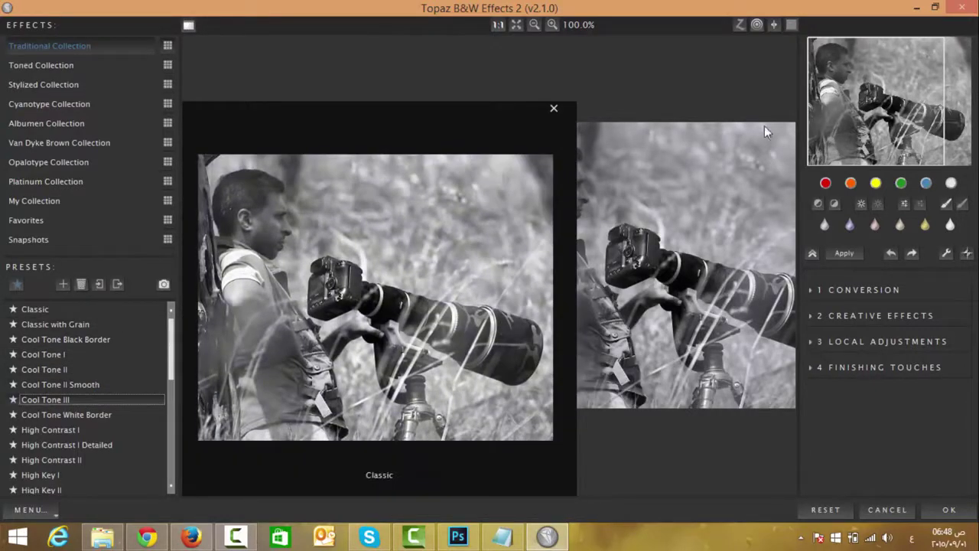
click(57, 340)
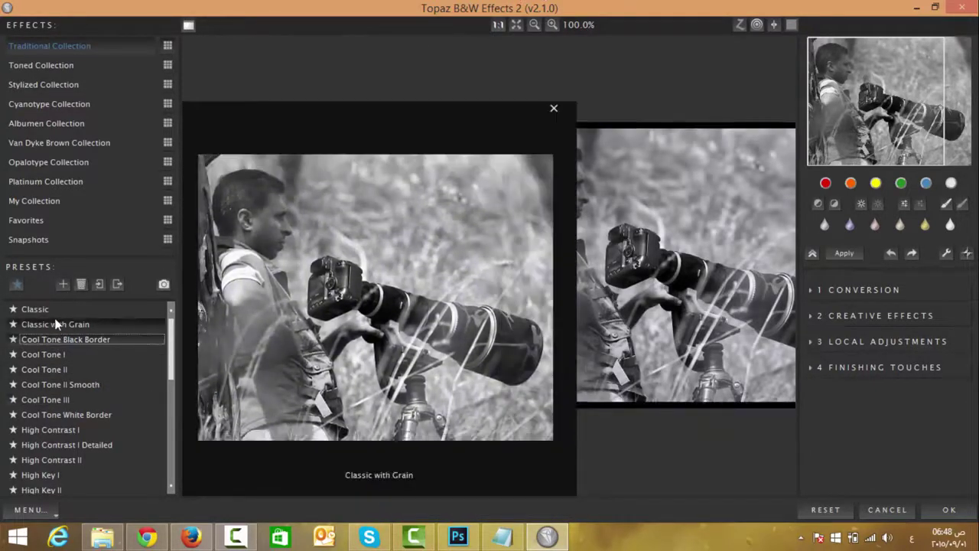
click(51, 310)
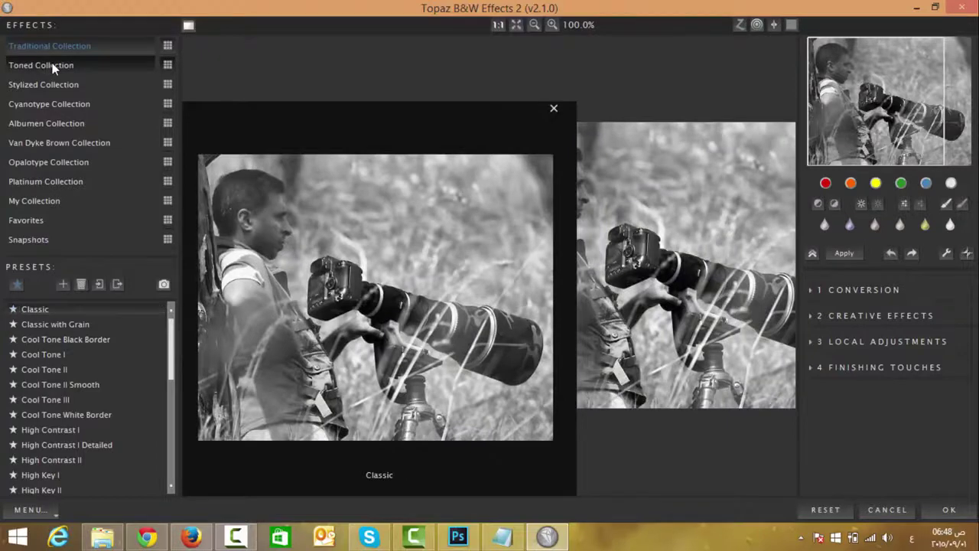
click(52, 64)
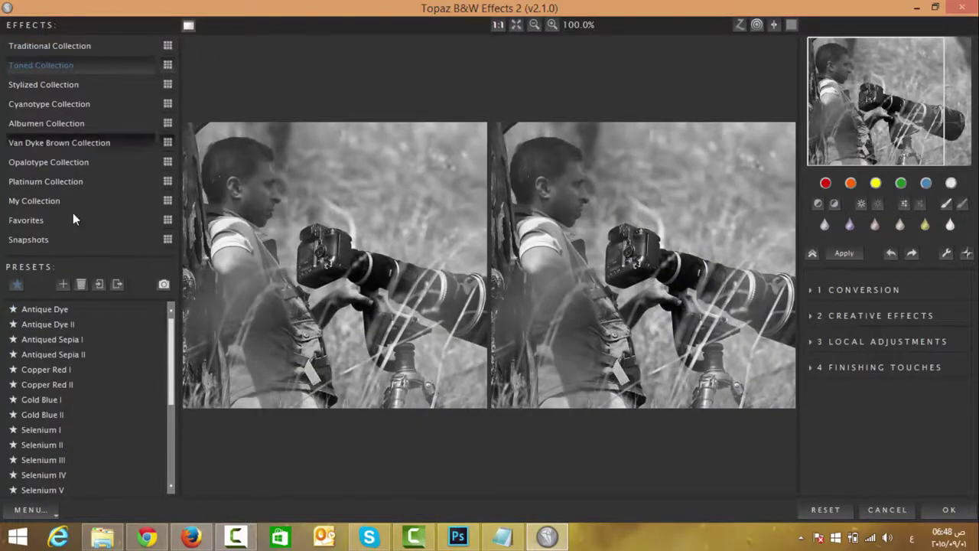
mouse_move(53, 355)
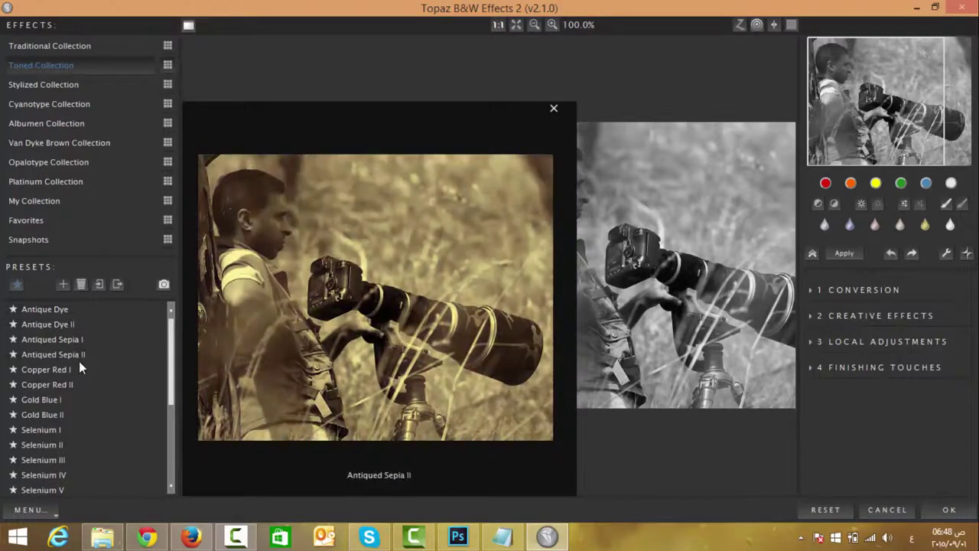
Preview Antique Dye, then browse the Stylized and Cyanotype collections.
click(72, 312)
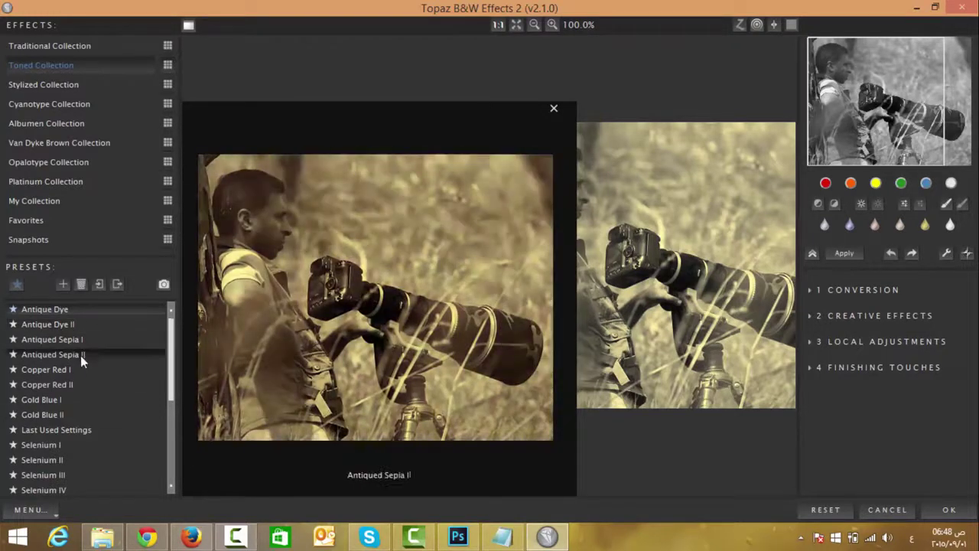
scroll(101, 446, down, 3)
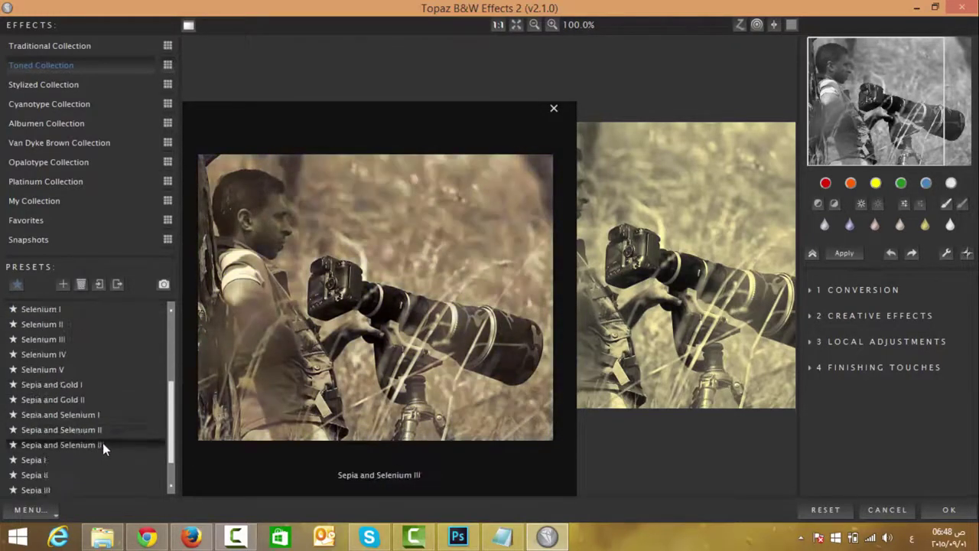
scroll(81, 411, down, 1)
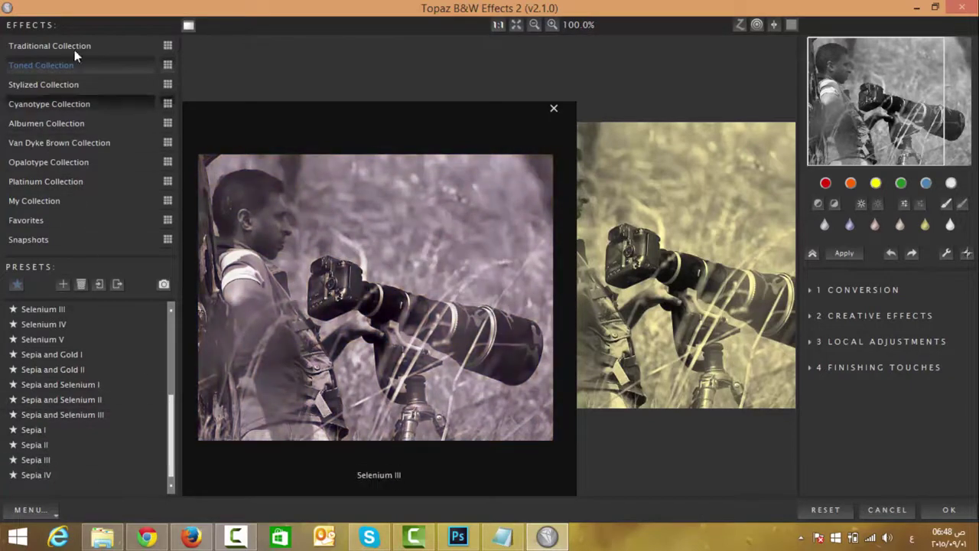
click(56, 83)
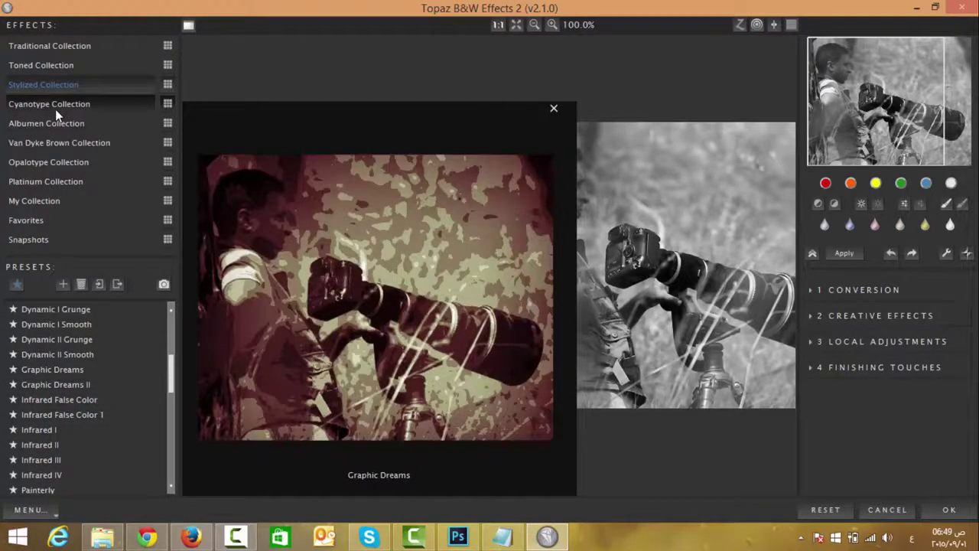
click(55, 109)
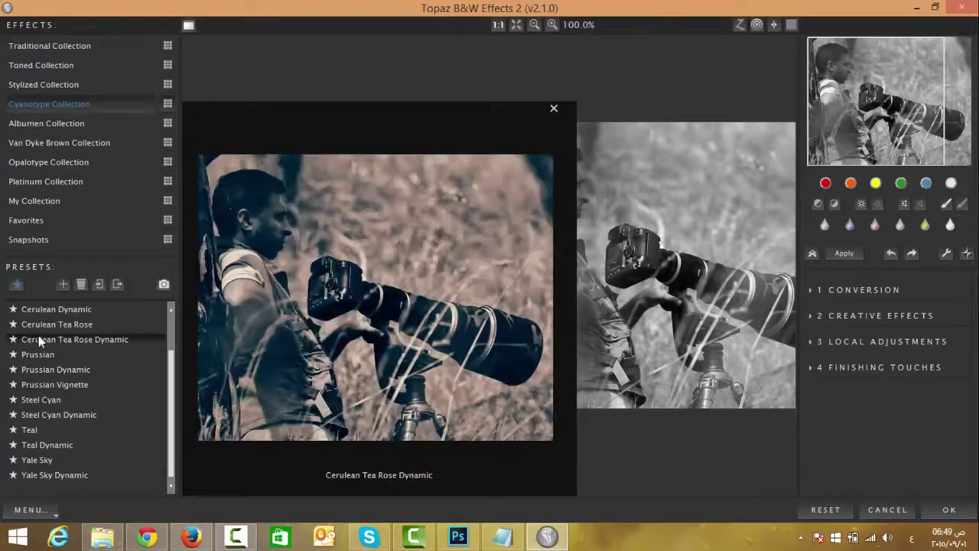
Apply Cerulean Tea Rose Dynamic and accept the toning back into Photoshop.
click(38, 335)
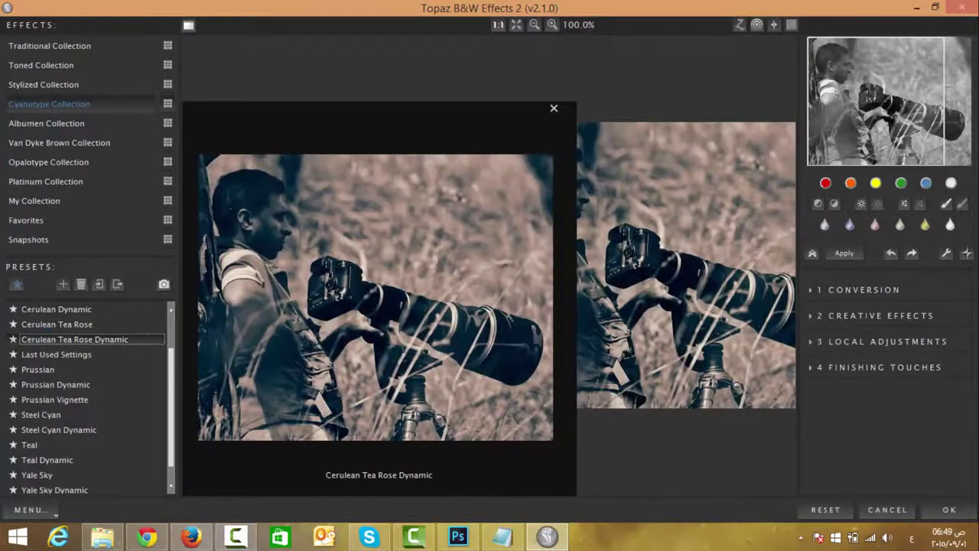
click(553, 110)
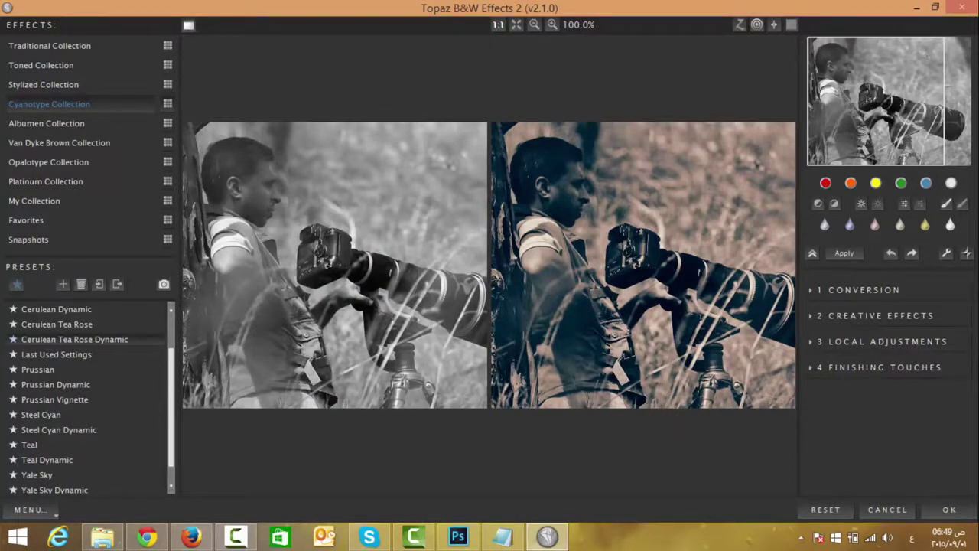
click(949, 509)
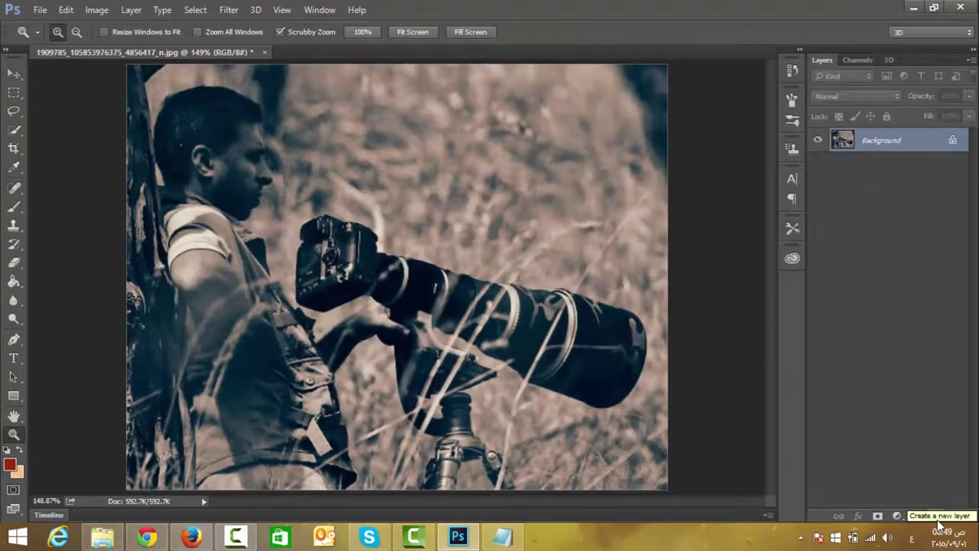
Undo the toning with Ctrl+Z and launch Filter > Topaz Labs > Topaz Clarity on the photo.
key(ctrl+z)
key(ctrl+z)
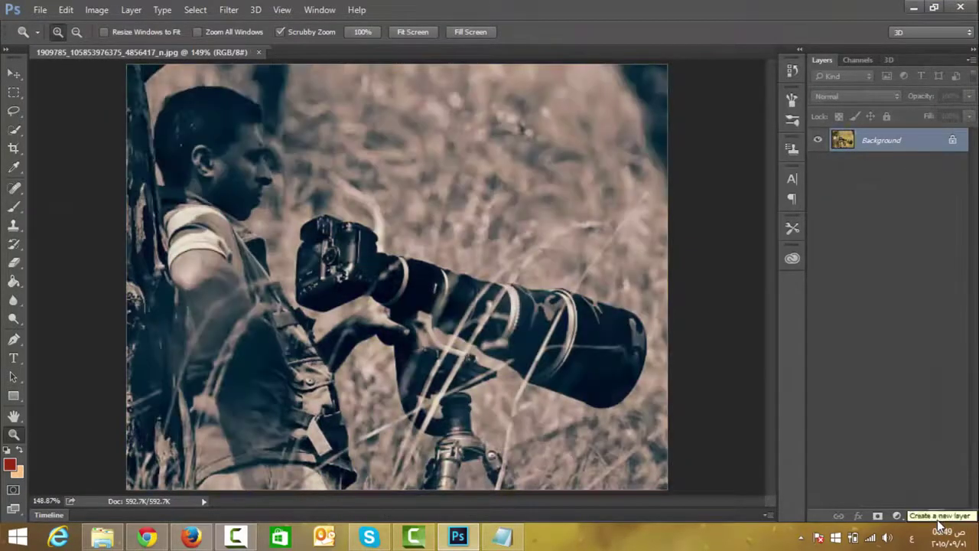
key(ctrl+z)
key(ctrl+z)
key(ctrl+z)
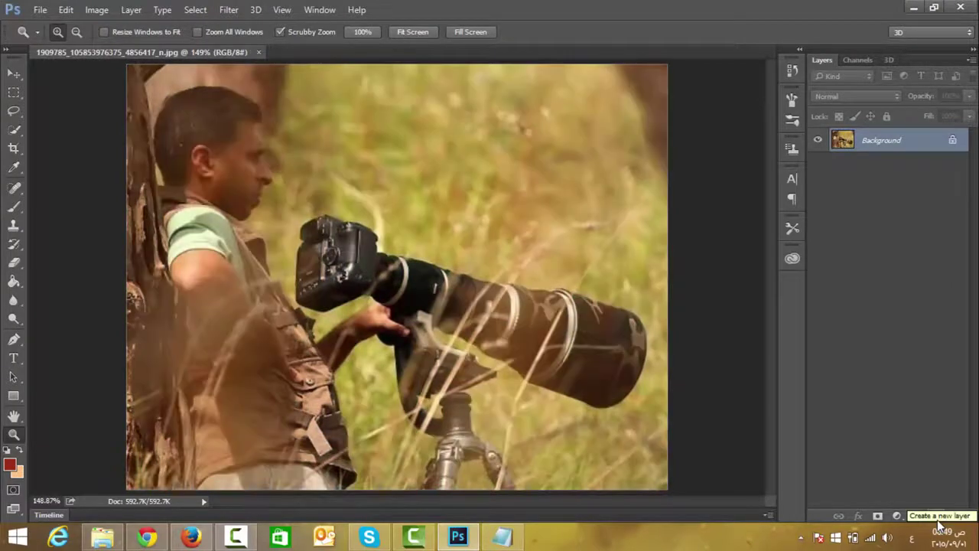
click(241, 11)
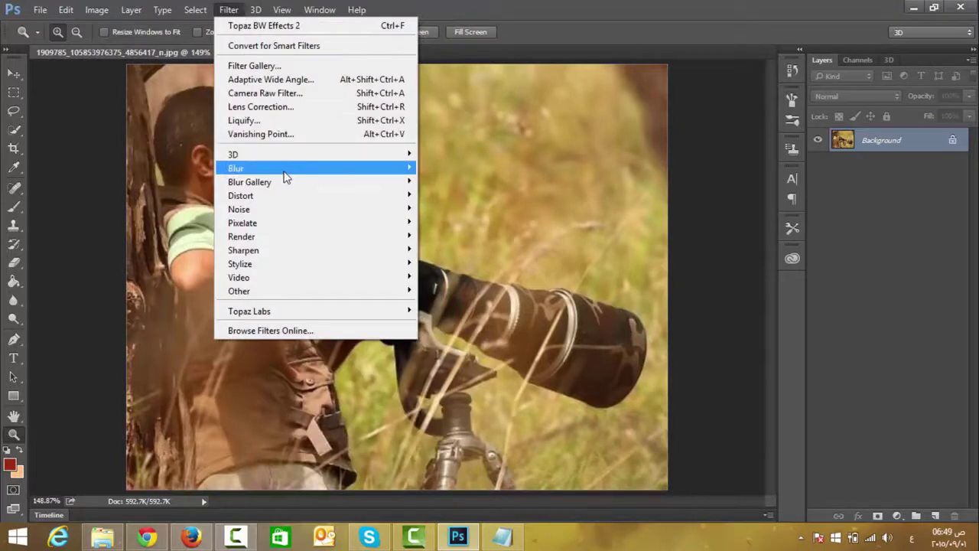
mouse_move(313, 311)
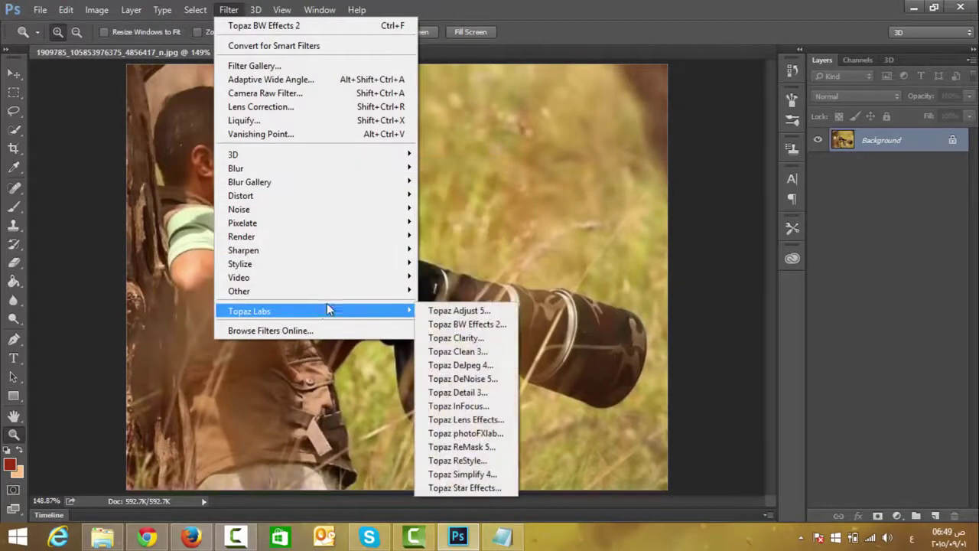
click(495, 346)
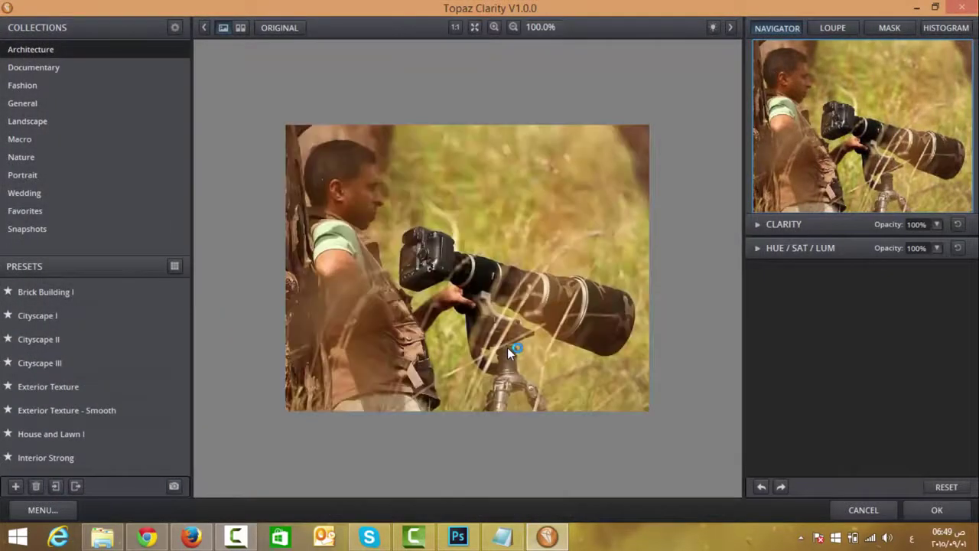
Browse the Documentary, General and Wedding collections and apply Rings and Stills II.
click(53, 90)
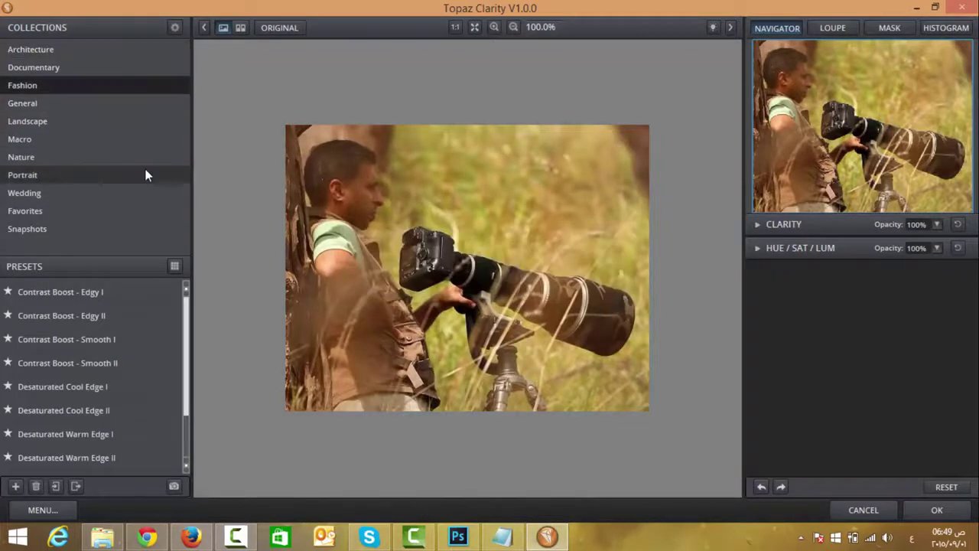
mouse_move(62, 386)
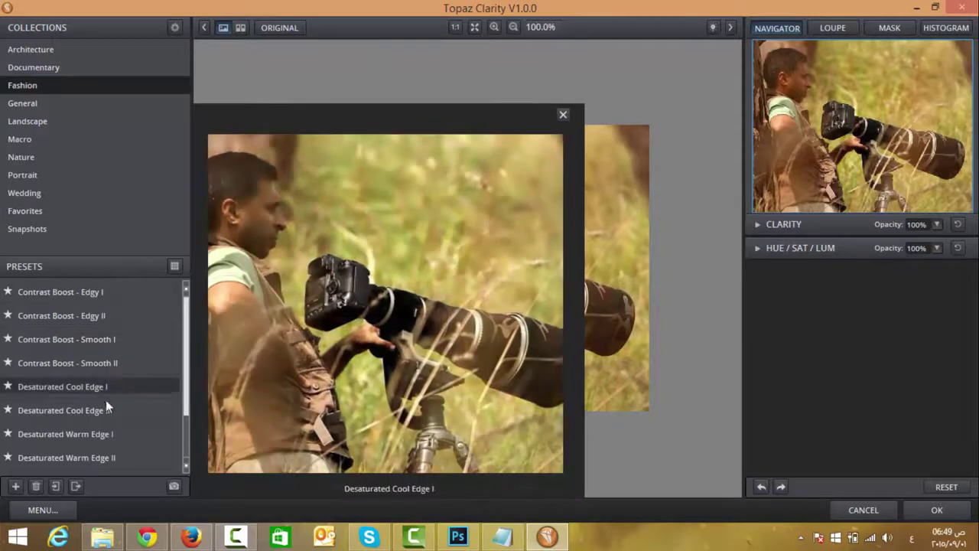
scroll(107, 395, down, 3)
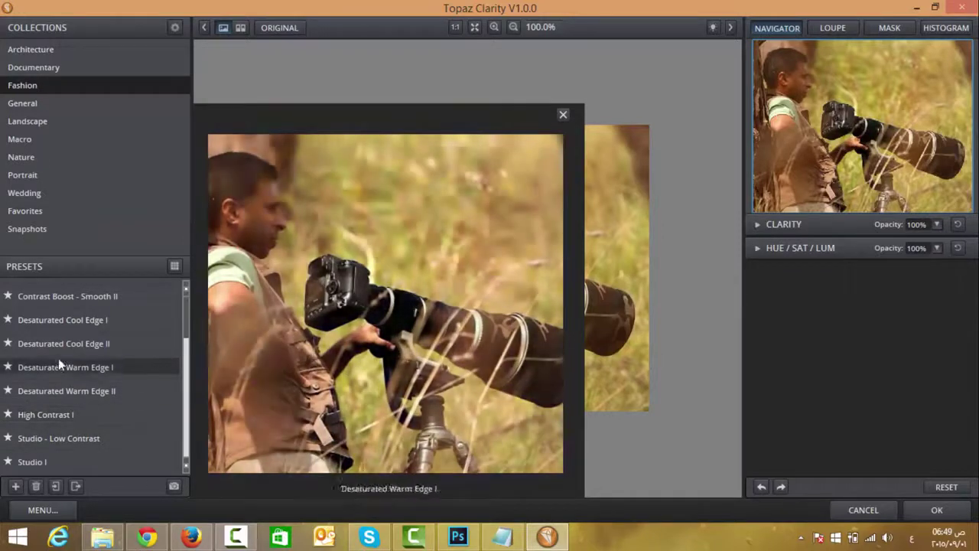
click(39, 105)
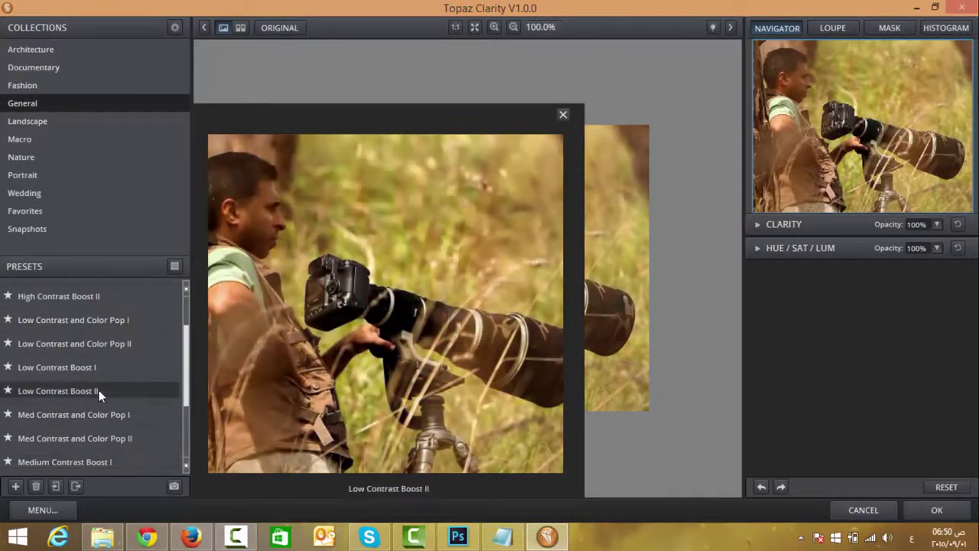
scroll(103, 367, down, 3)
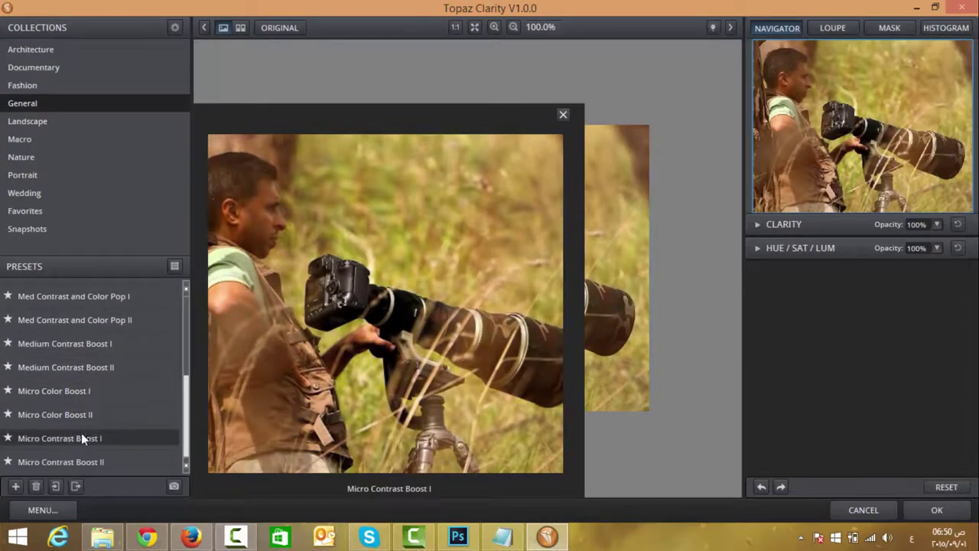
click(62, 195)
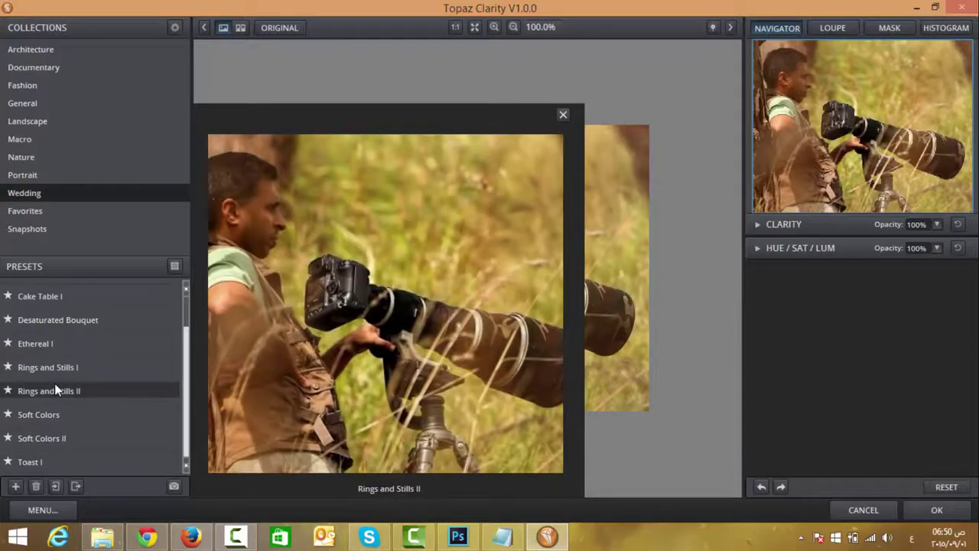
click(97, 390)
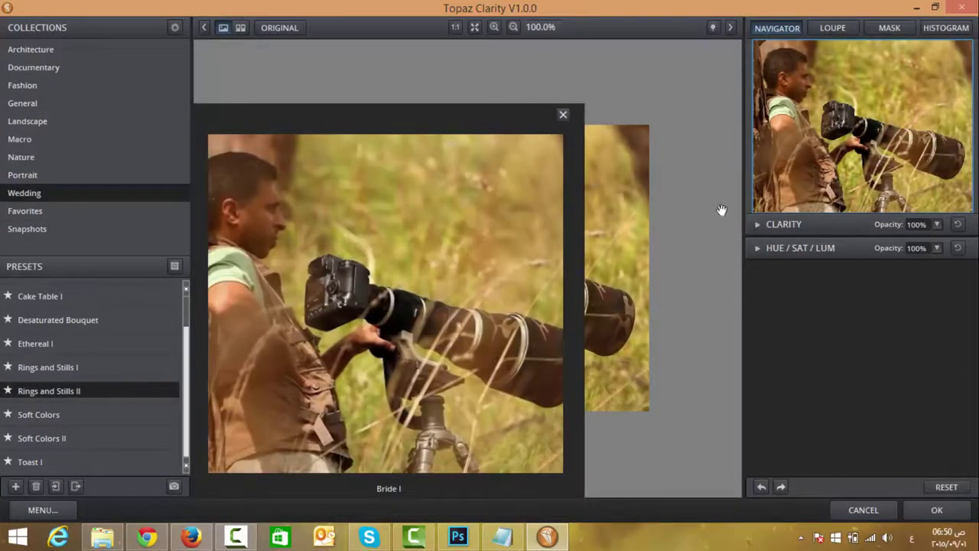
Close the Bride I preview and set the CLARITY section's Black Level slider to -0.47.
click(564, 115)
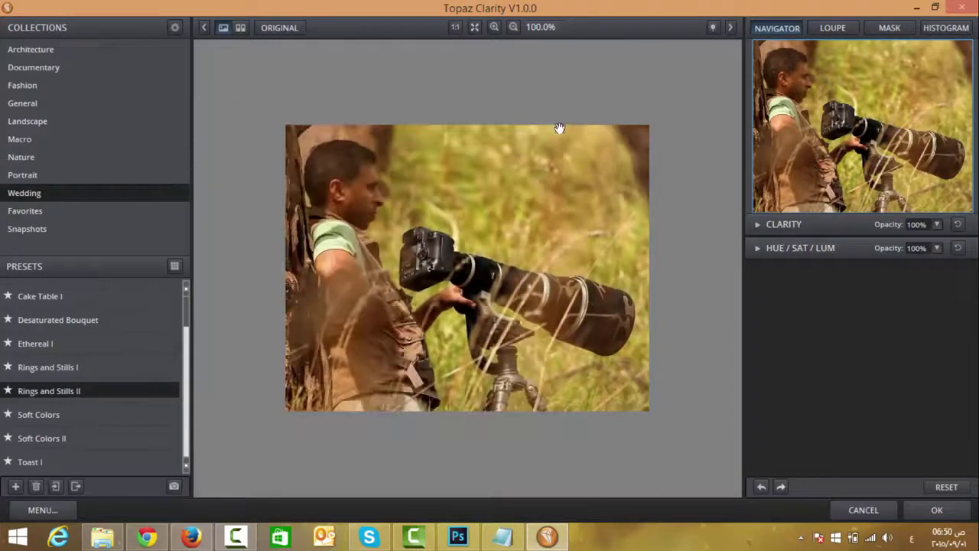
click(782, 225)
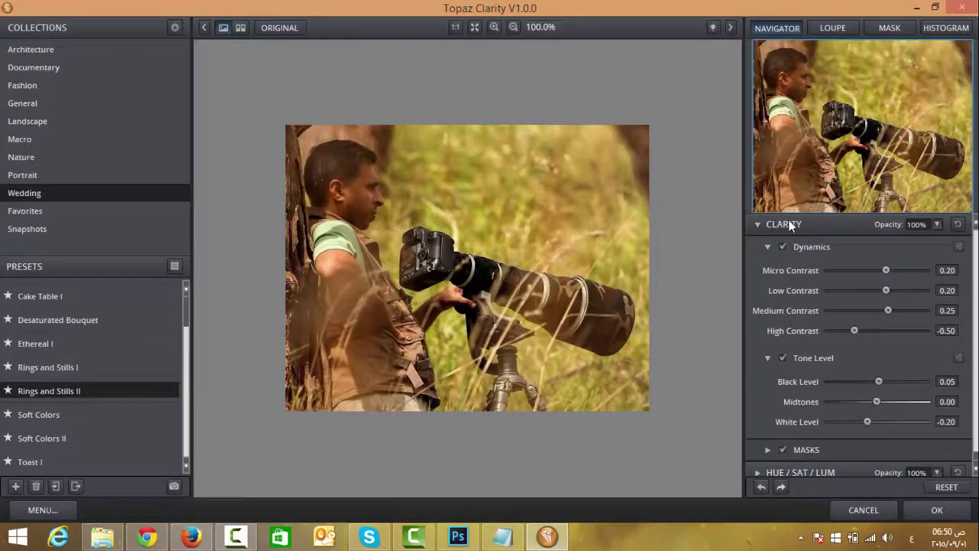
click(790, 224)
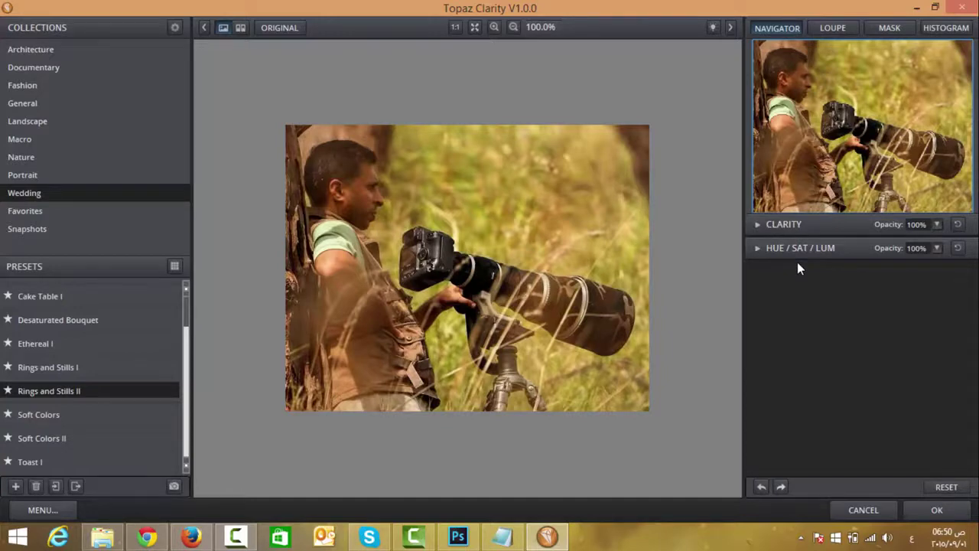
click(771, 229)
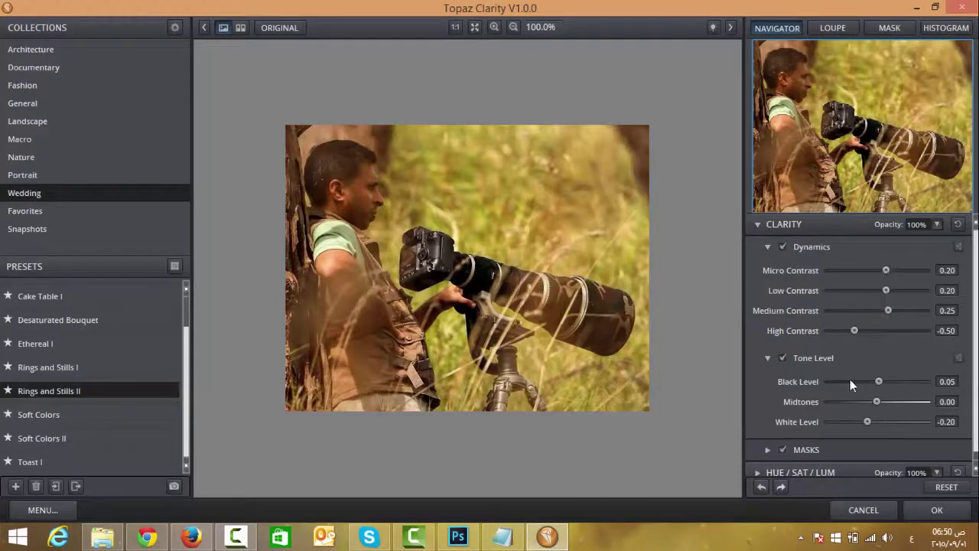
drag(911, 381, 854, 381)
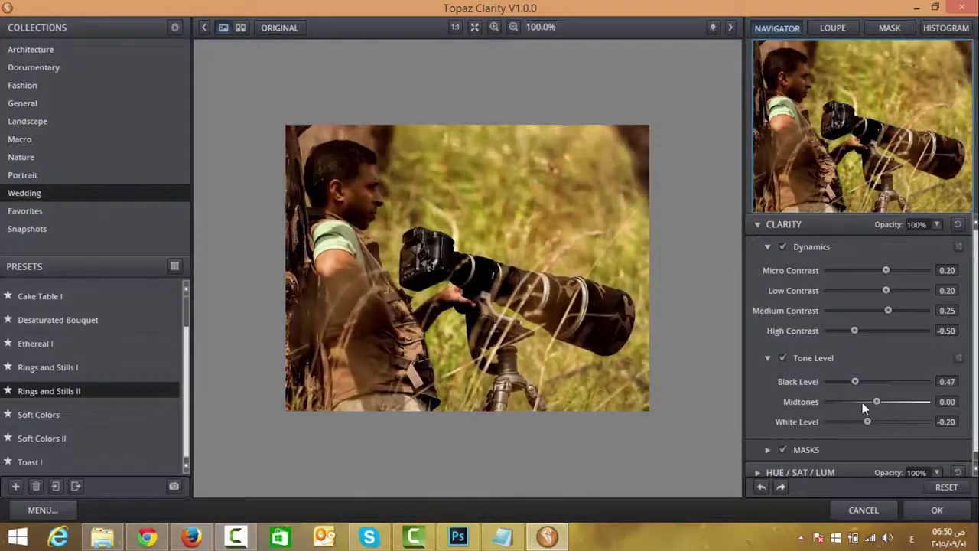
scroll(851, 237, down, 1)
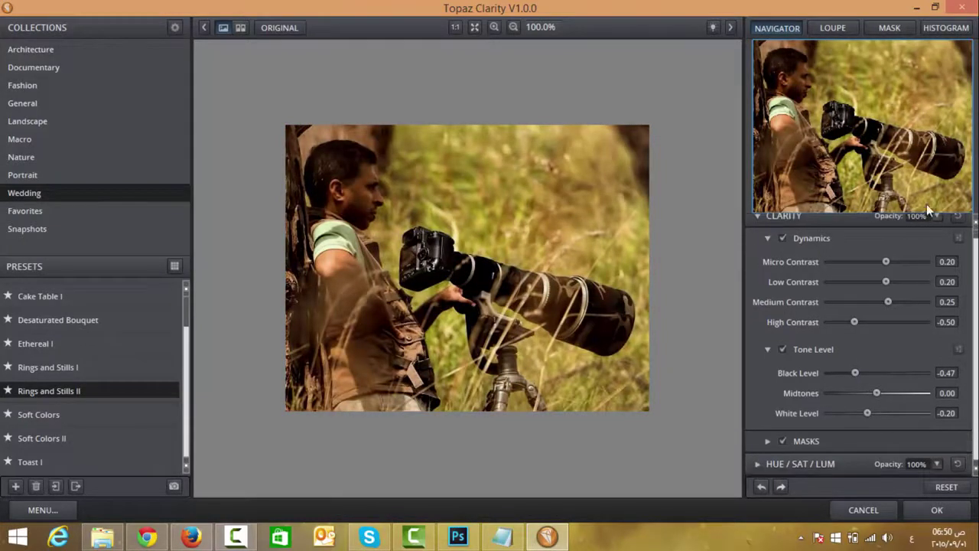
scroll(855, 243, up, 1)
click(801, 226)
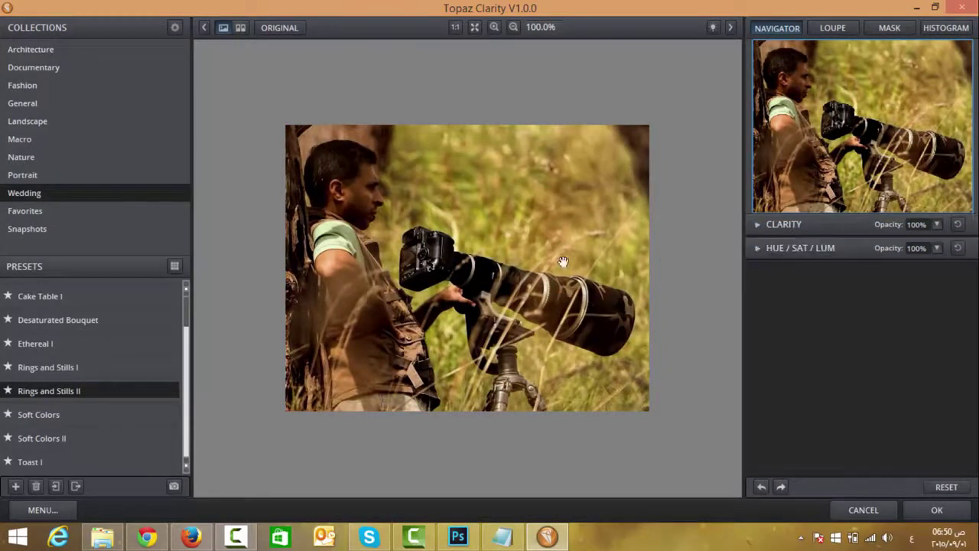
Accept the Clarity result, choose Enter Key on the licence prompt, and bring up the Notepad key file.
click(934, 515)
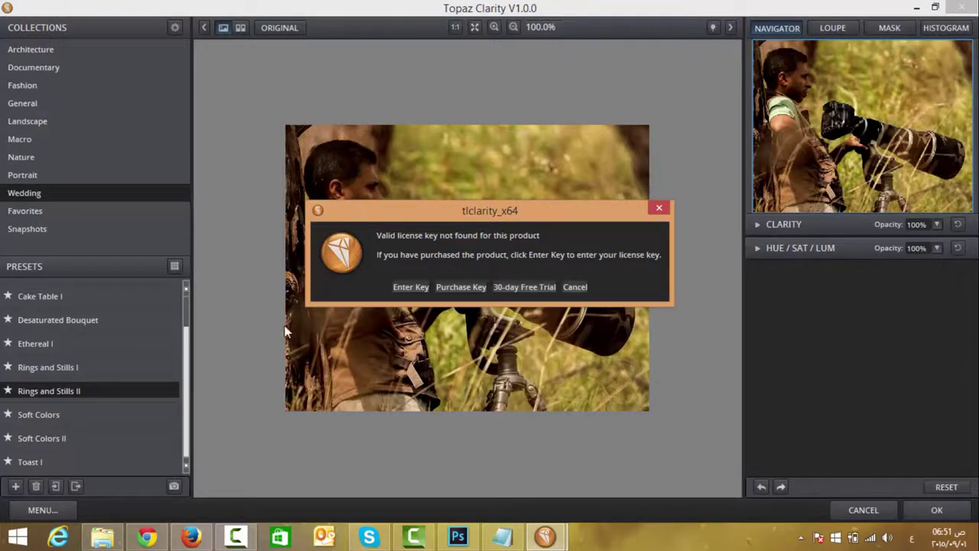
click(412, 288)
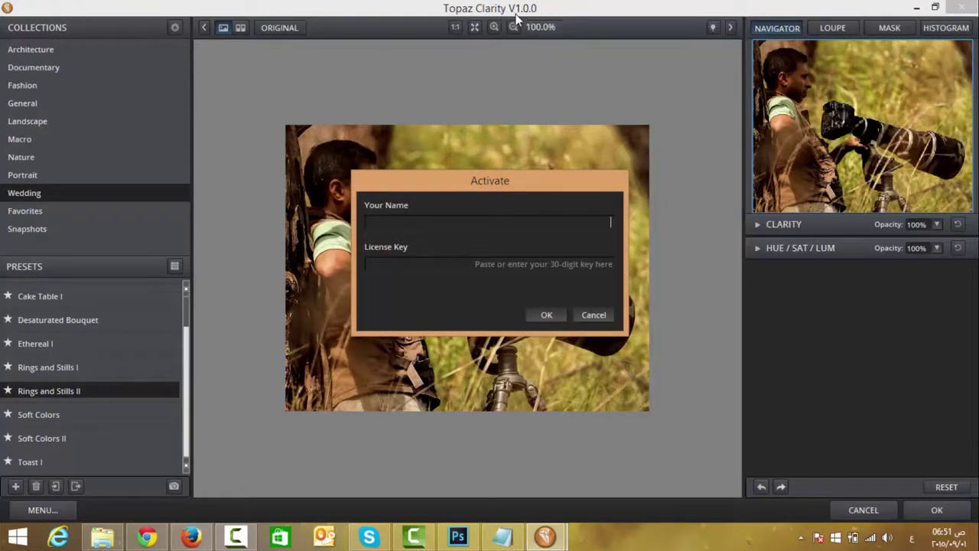
click(503, 538)
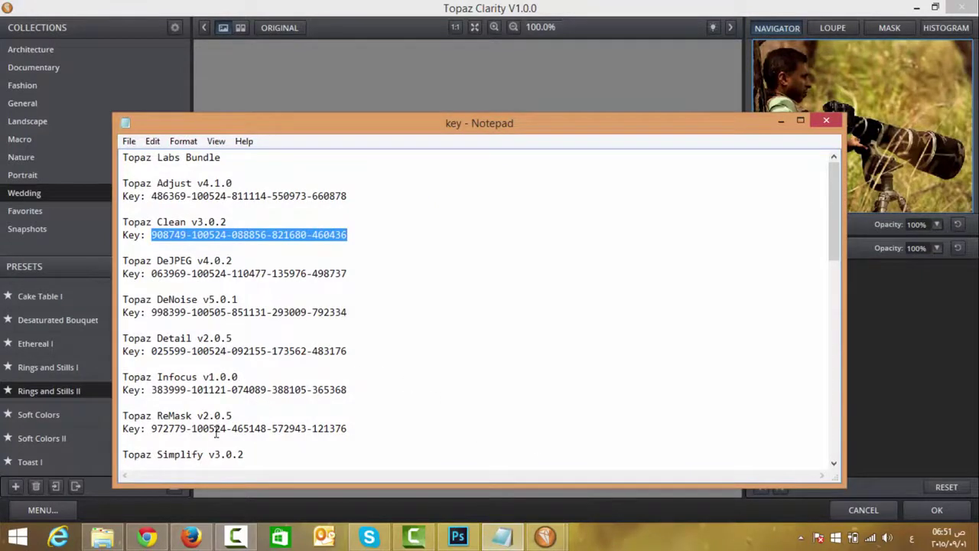
Scroll through the saved key list and briefly select the Topaz Clean key entry.
scroll(231, 260, down, 3)
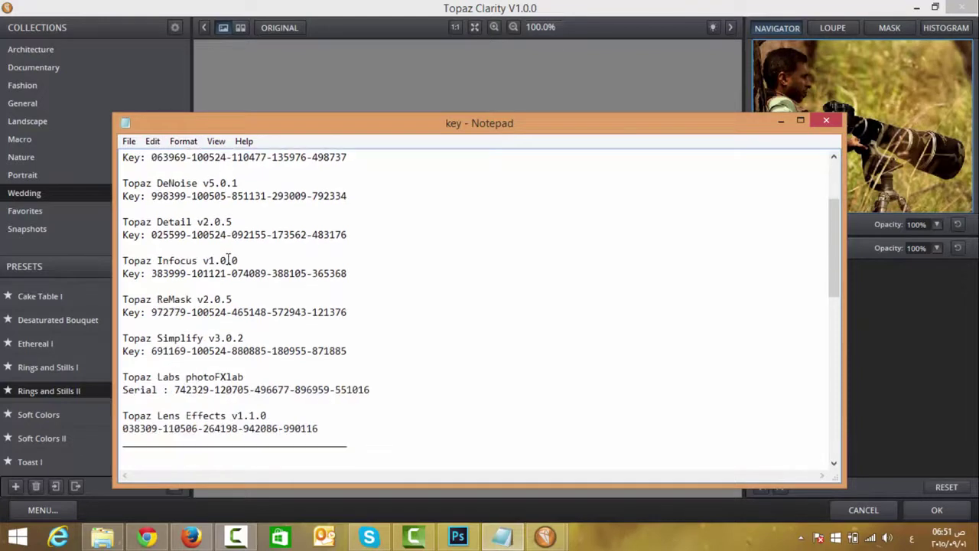
scroll(231, 260, down, 1)
scroll(295, 290, down, 1)
scroll(336, 309, down, 2)
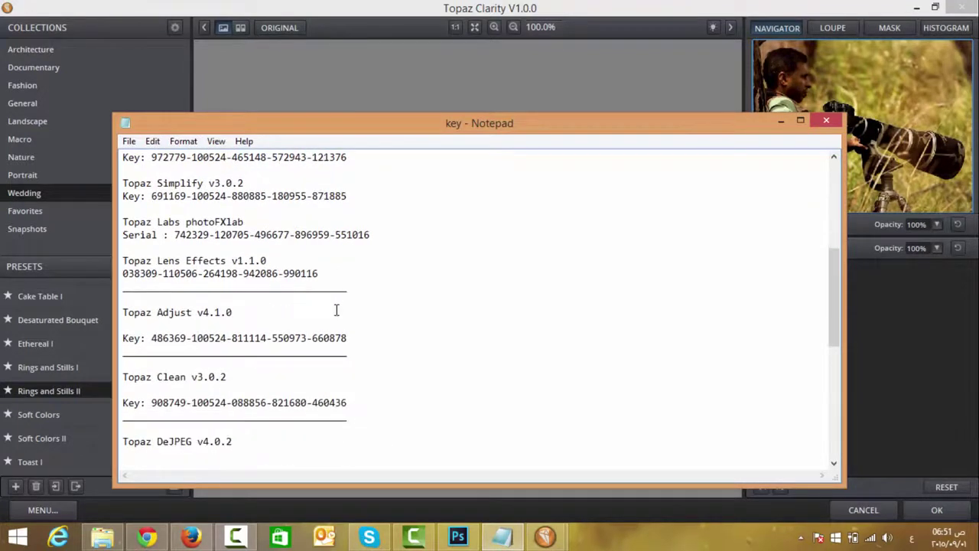
scroll(336, 310, down, 1)
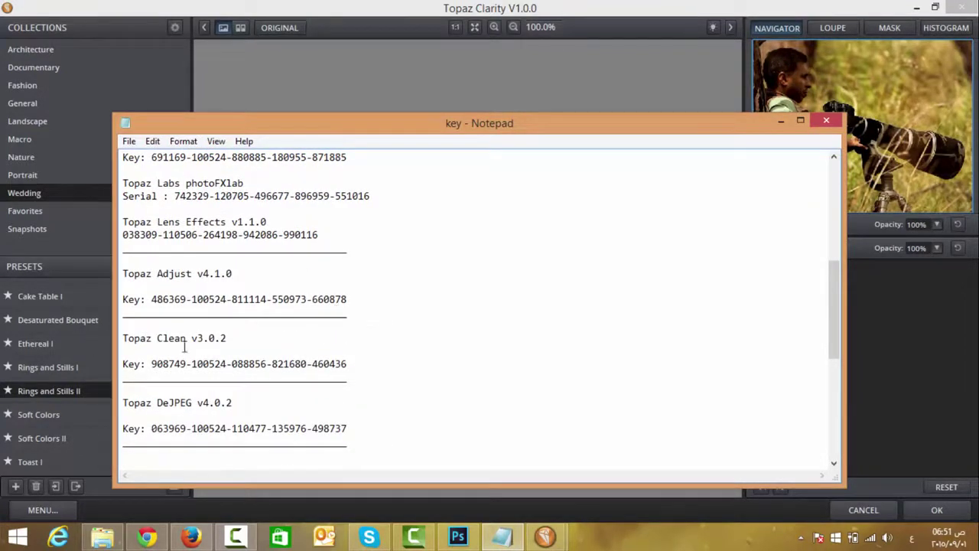
scroll(229, 348, down, 2)
scroll(258, 350, down, 1)
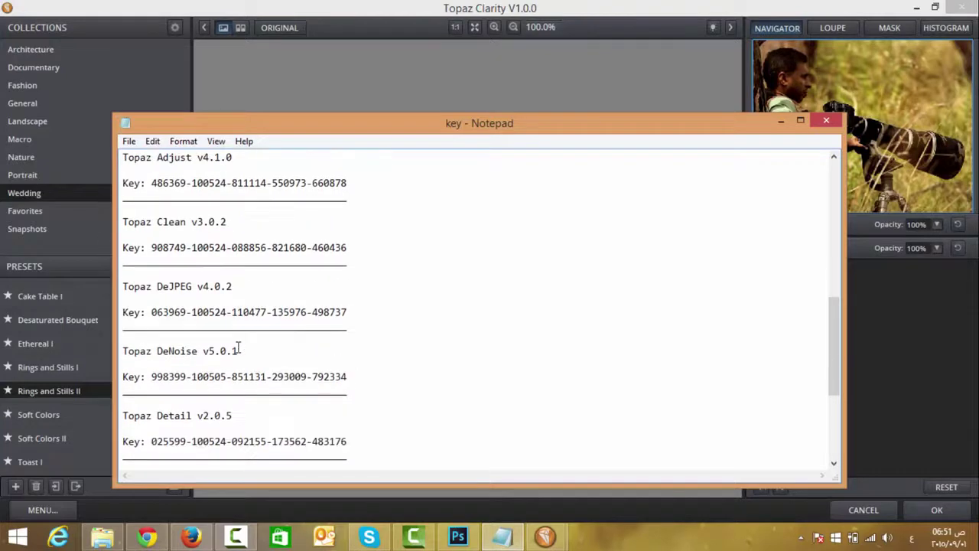
scroll(237, 349, down, 1)
scroll(236, 345, down, 3)
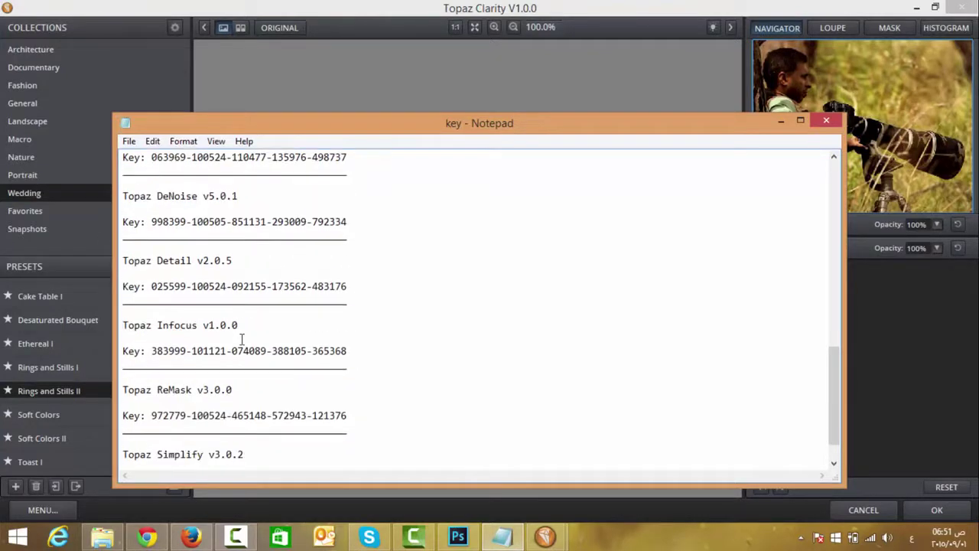
scroll(245, 337, down, 1)
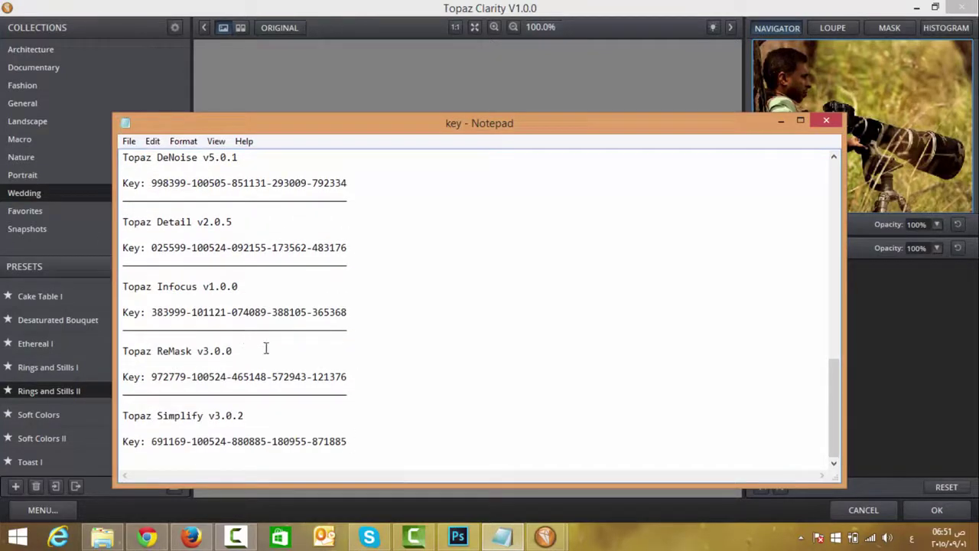
scroll(267, 348, up, 1)
scroll(275, 349, down, 1)
scroll(312, 321, up, 4)
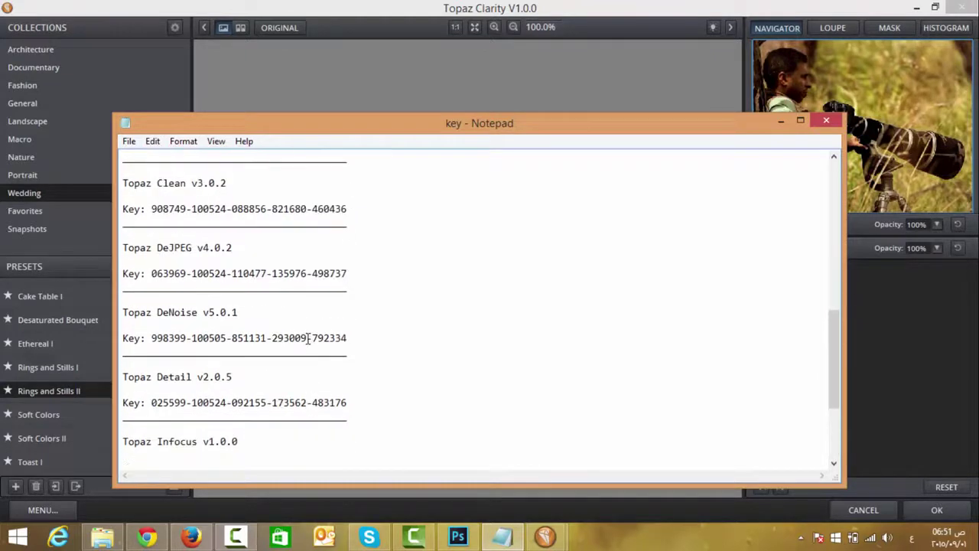
scroll(307, 337, up, 5)
scroll(306, 333, up, 1)
scroll(307, 333, up, 1)
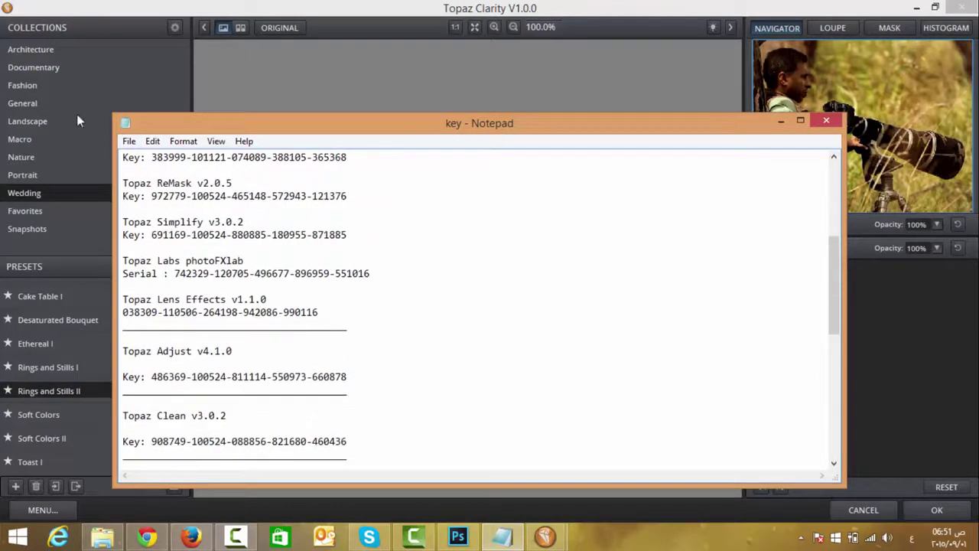
scroll(242, 292, up, 3)
scroll(245, 256, up, 3)
double_click(228, 235)
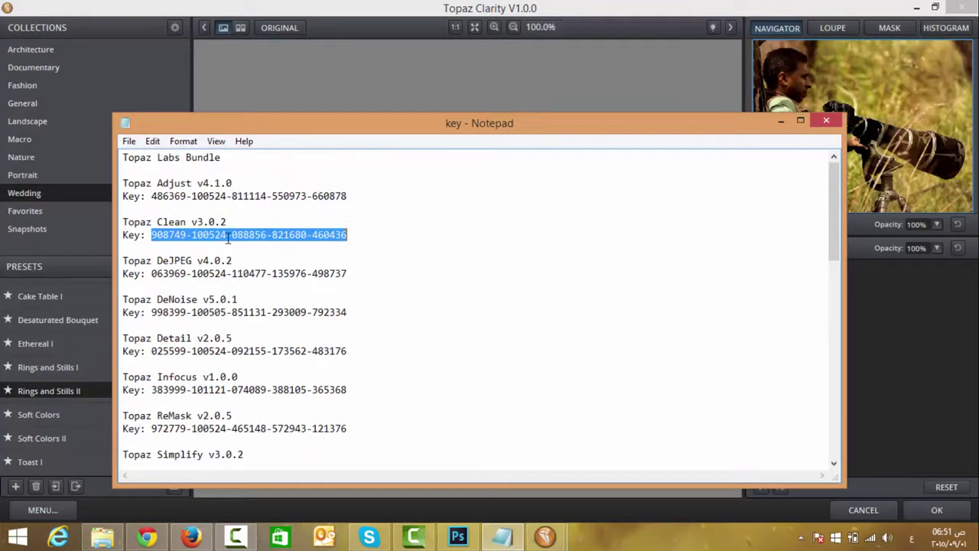
click(473, 270)
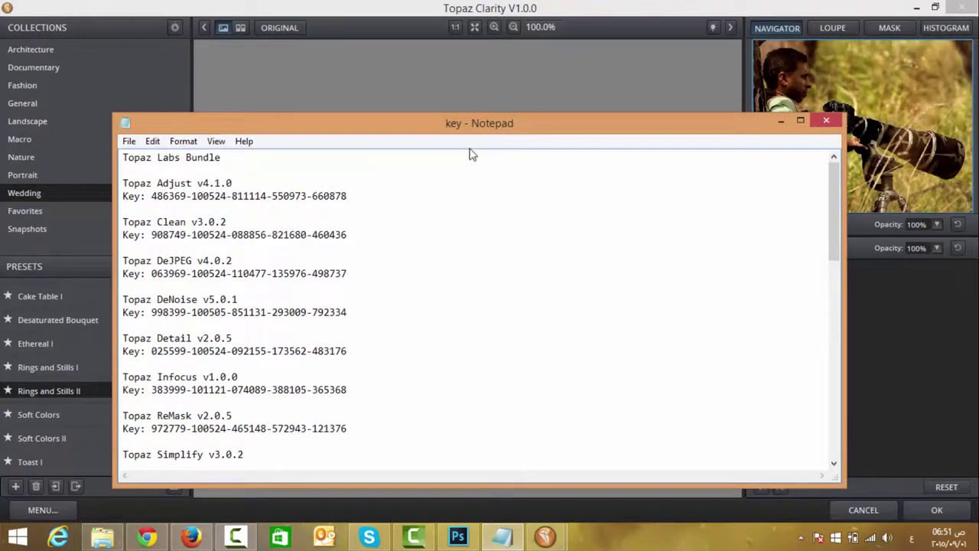
Search the key file for 'clar', dismiss 'Cannot find', and minimize Notepad.
key(ctrl+f)
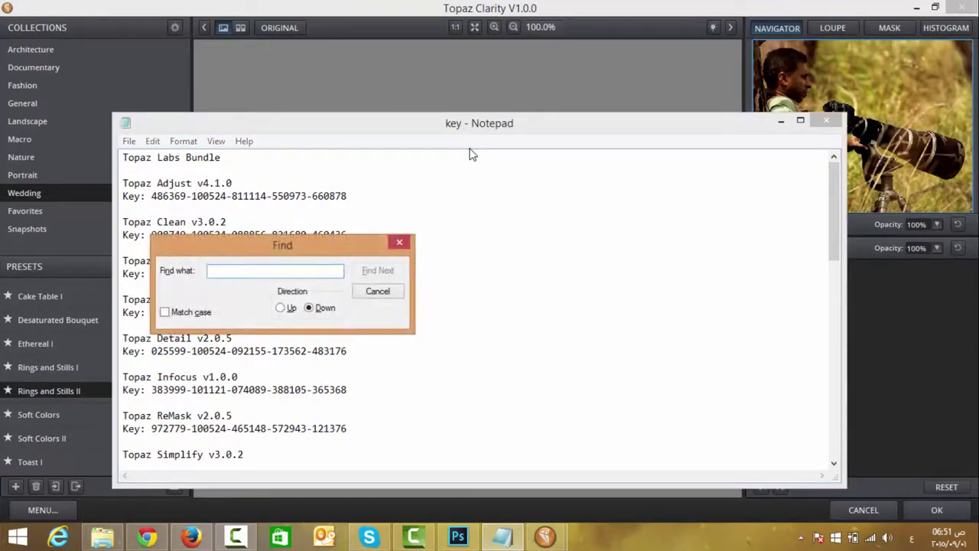
text(ز)
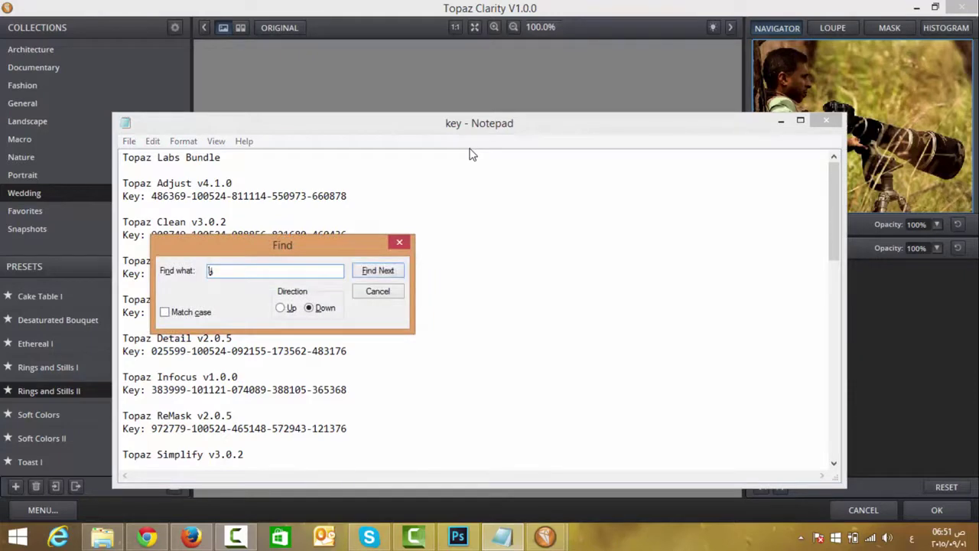
text(ؤمثشى)
key(BackSpace)
key(BackSpace)
key(BackSpace)
key(alt+shift)
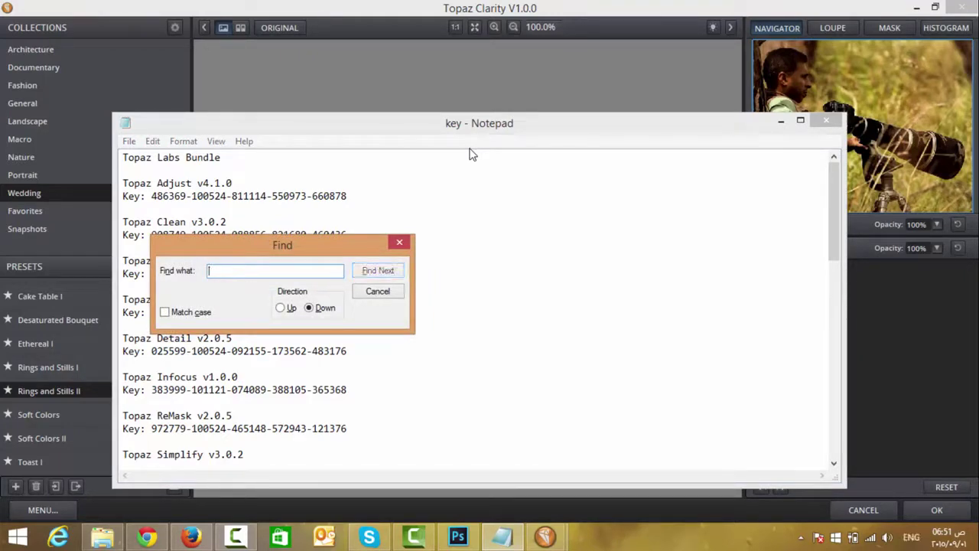
text(clar)
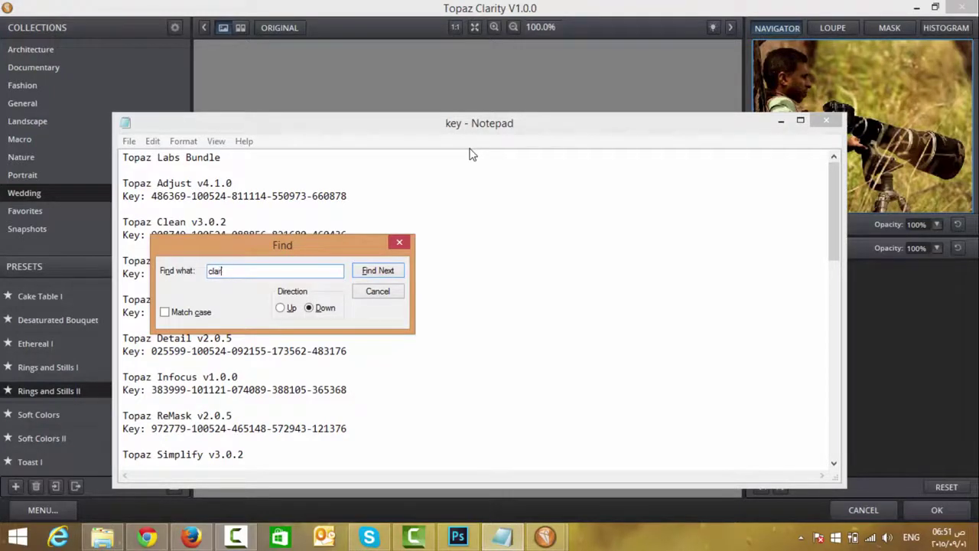
key(Return)
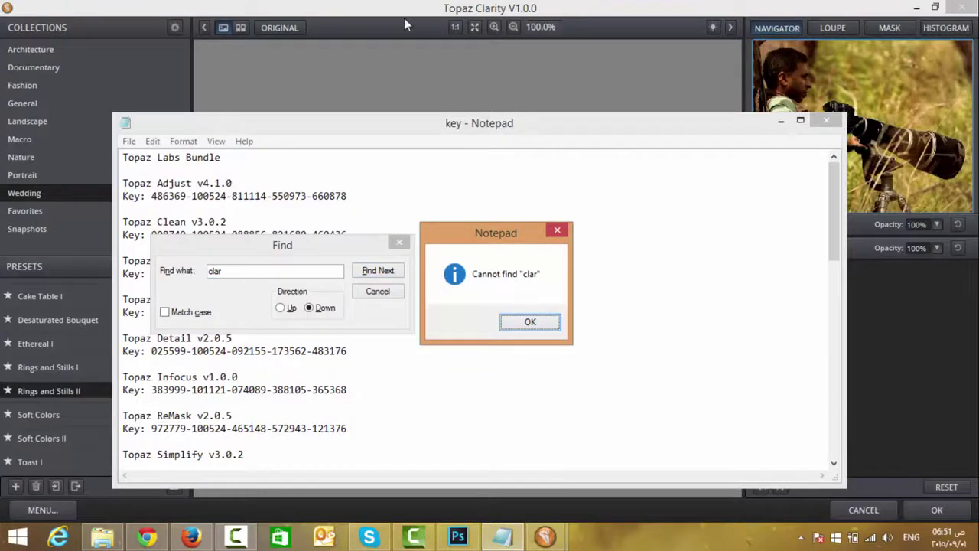
click(558, 231)
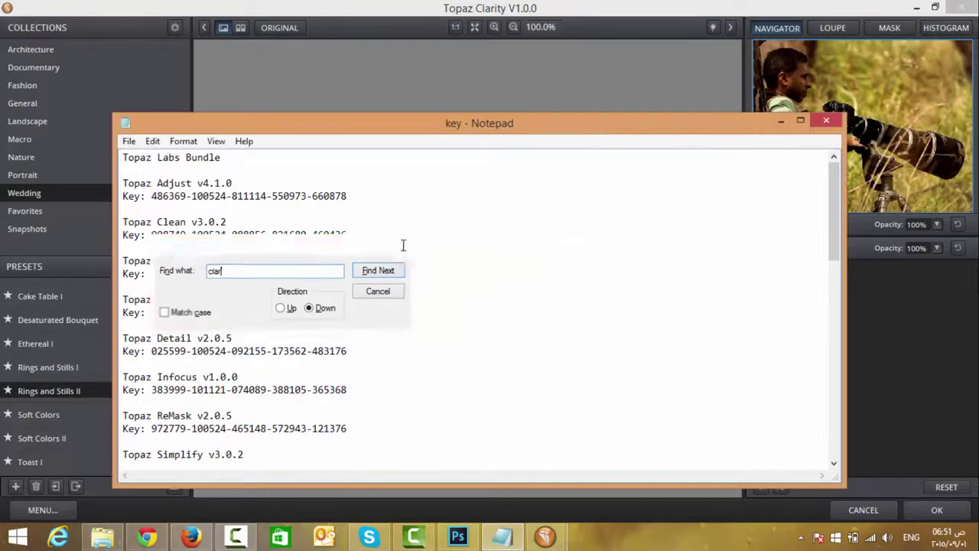
key(Escape)
click(781, 121)
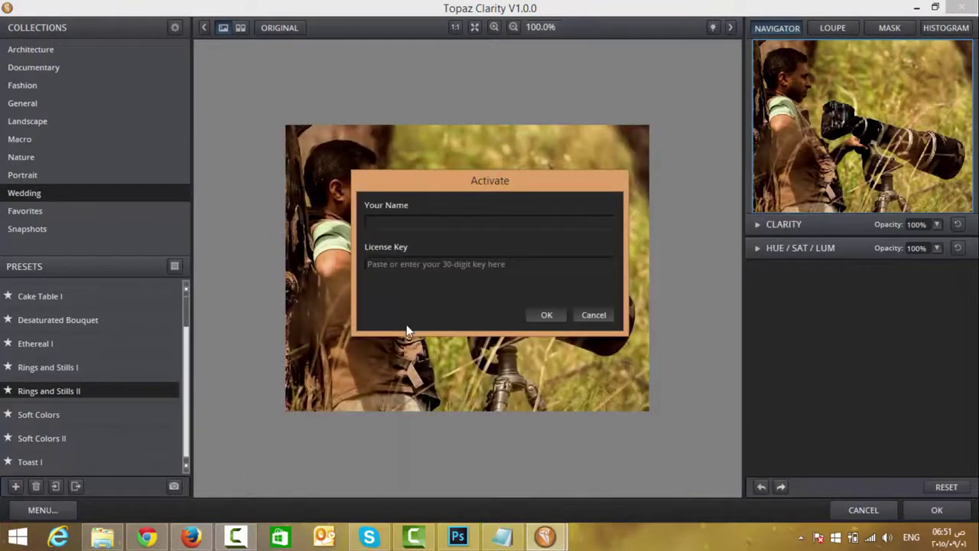
Submit the empty activation form, dismiss the failure, and request the 30-day free trial.
click(555, 316)
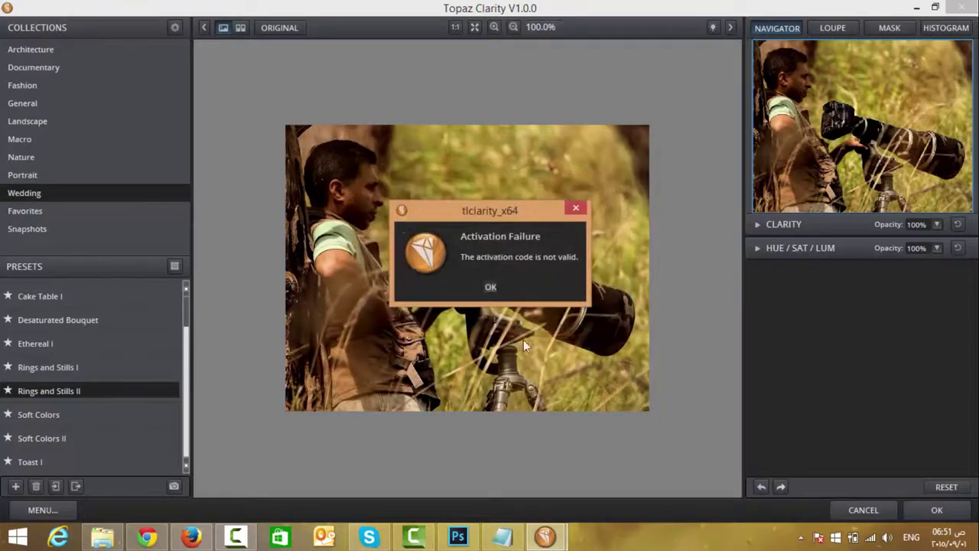
click(494, 297)
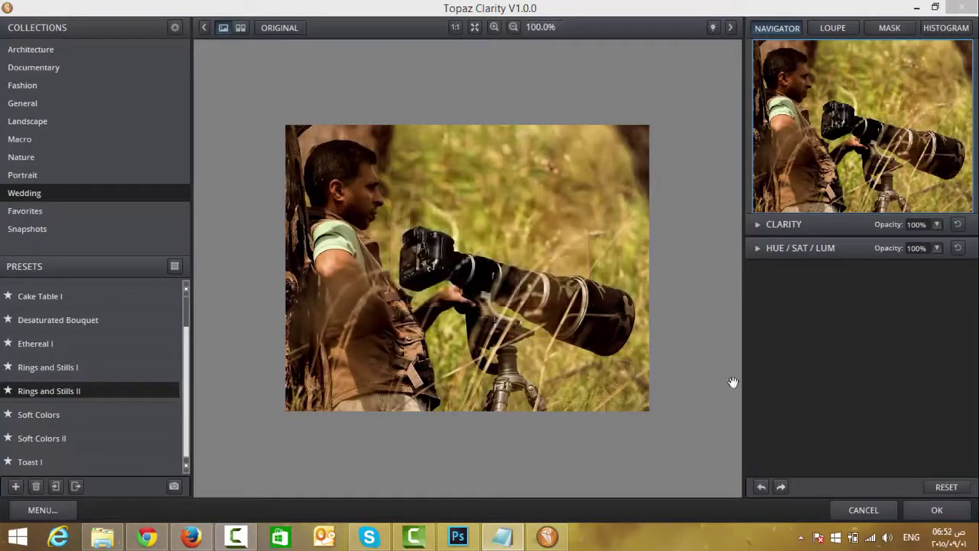
click(925, 514)
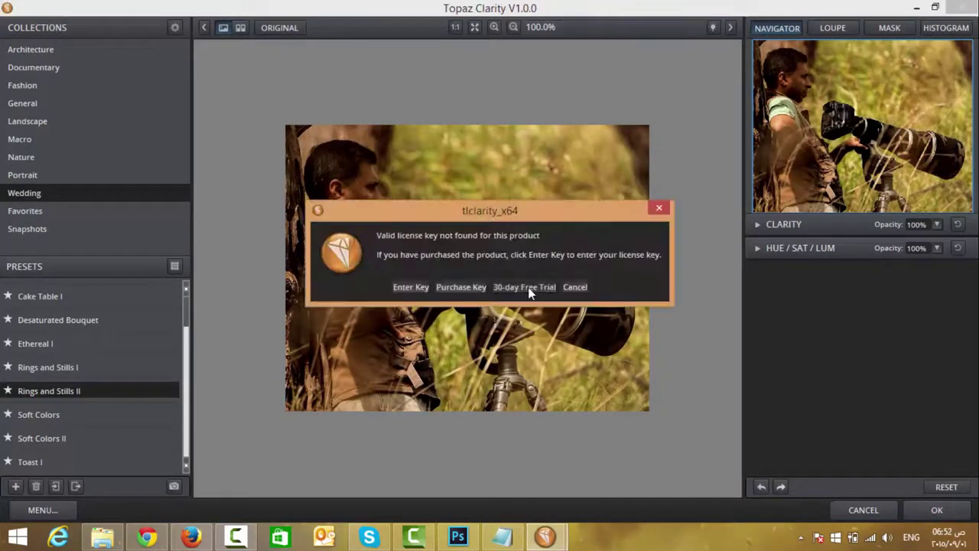
click(525, 293)
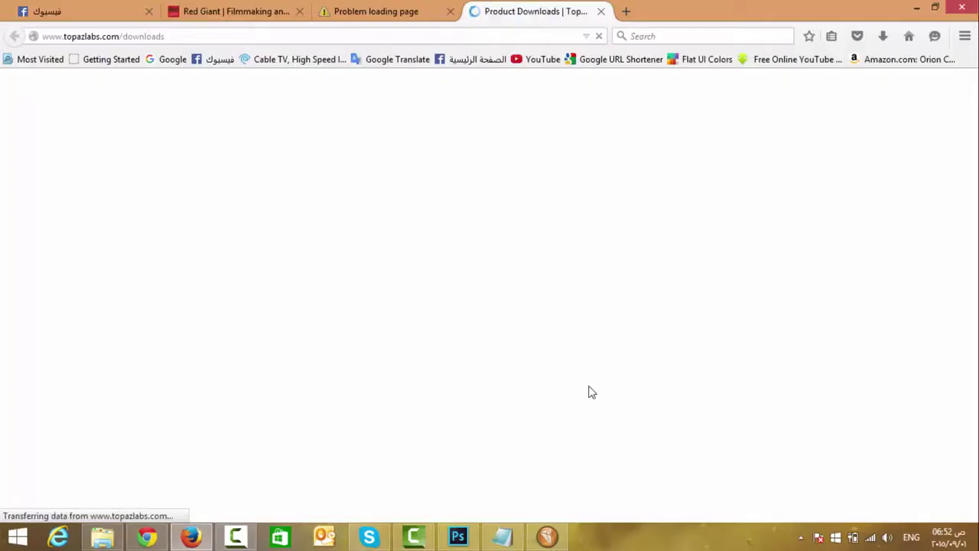
click(601, 11)
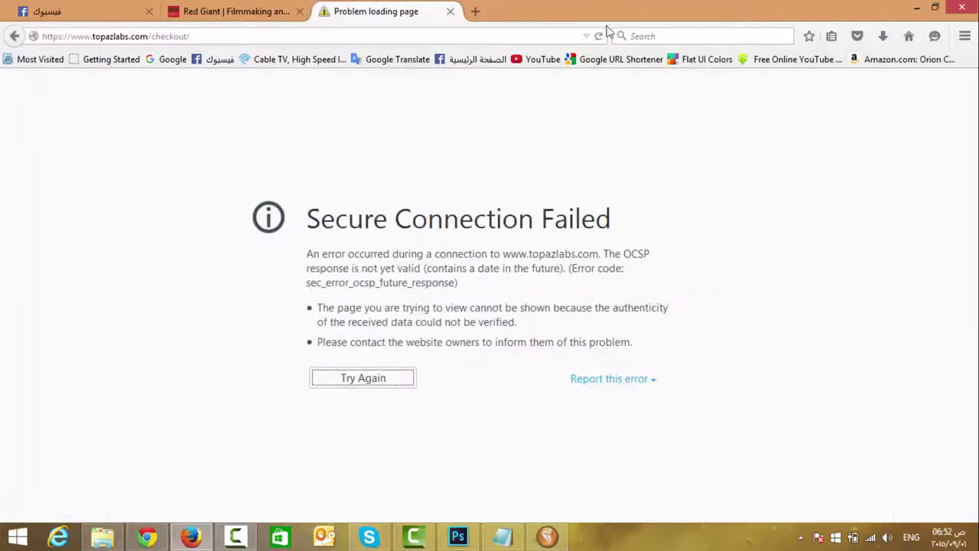
click(933, 13)
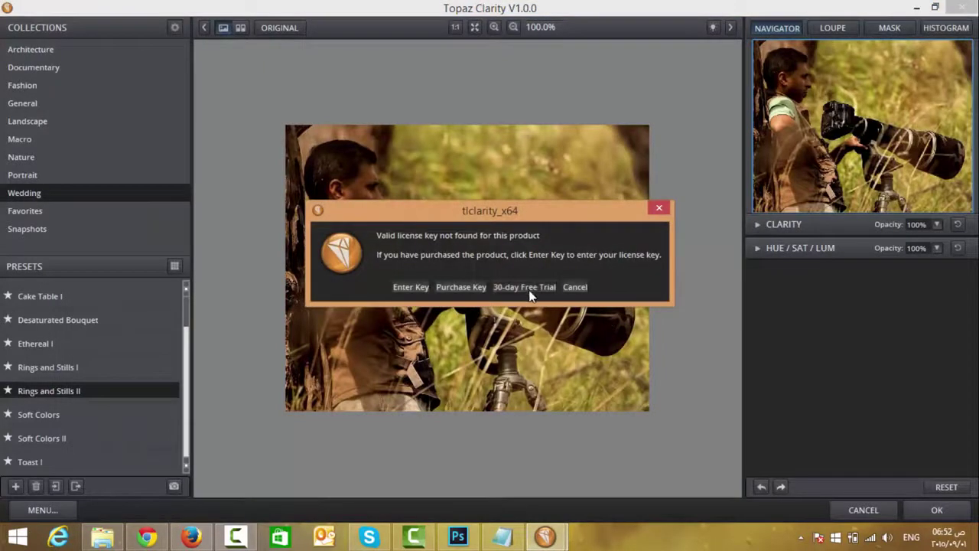
Retry the 30-day trial, then cancel Clarity and reopen Photoshop's Filter menu with the photo unchanged.
click(531, 285)
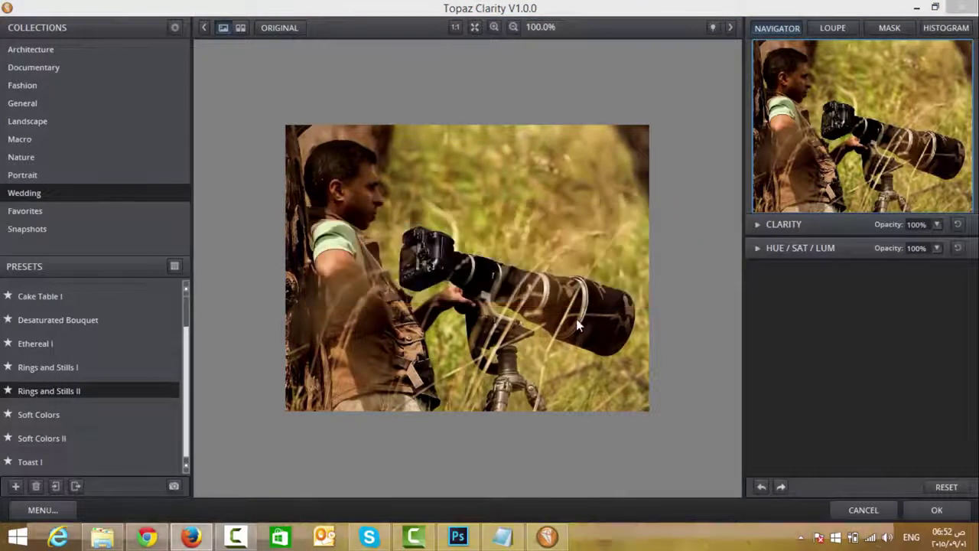
scroll(528, 344, down, 3)
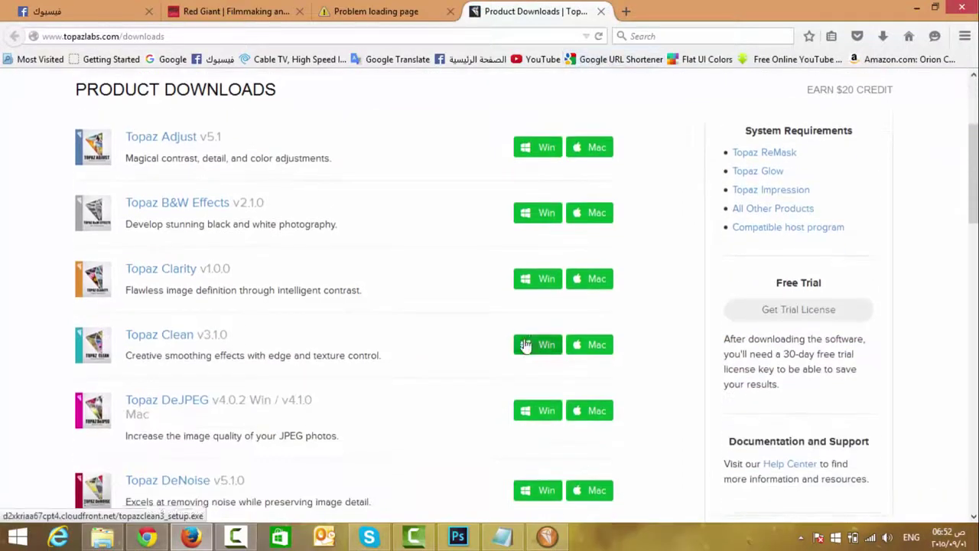
scroll(465, 330, down, 5)
scroll(395, 162, up, 7)
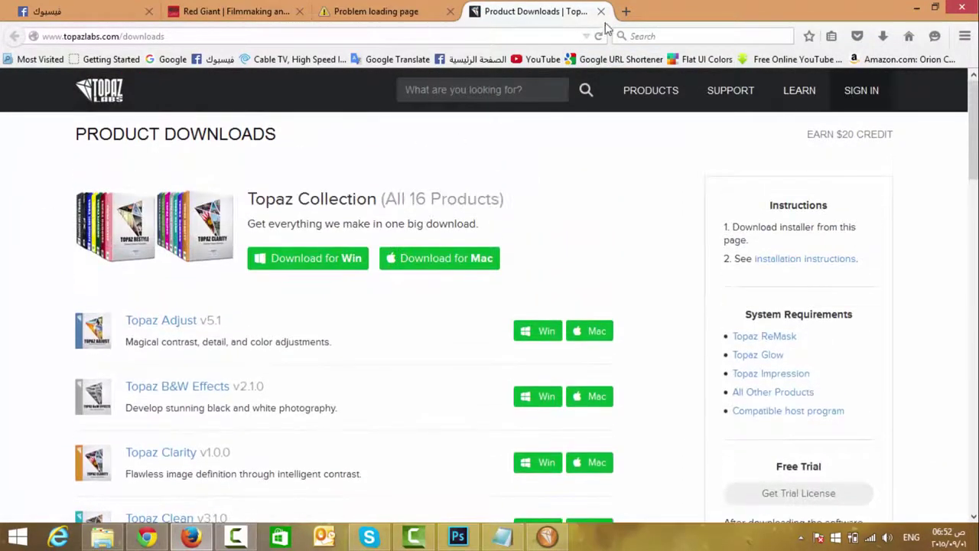
click(602, 11)
click(918, 9)
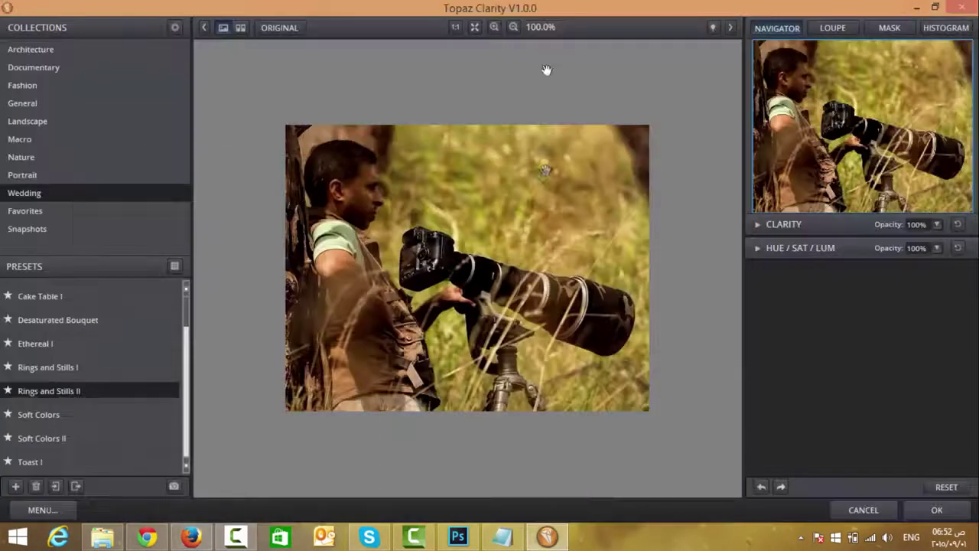
click(884, 508)
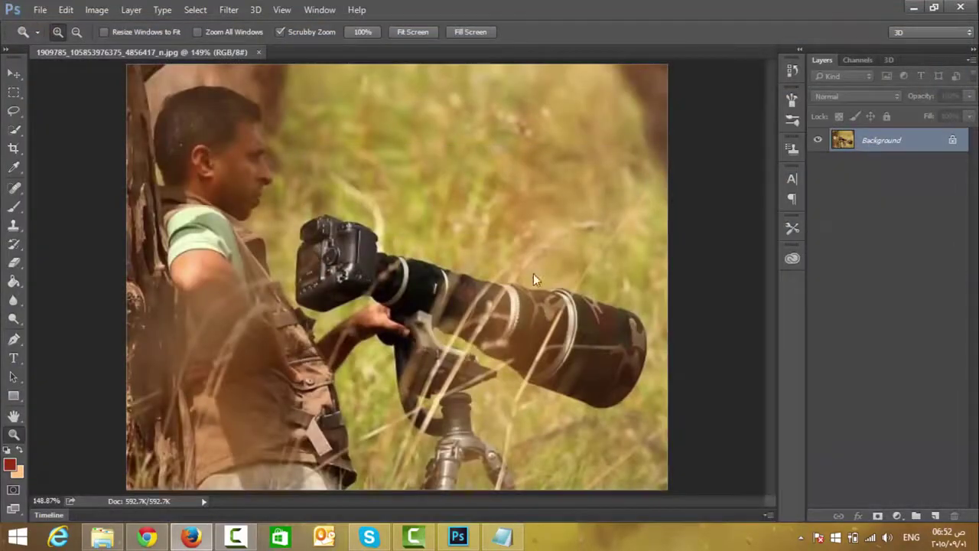
click(261, 9)
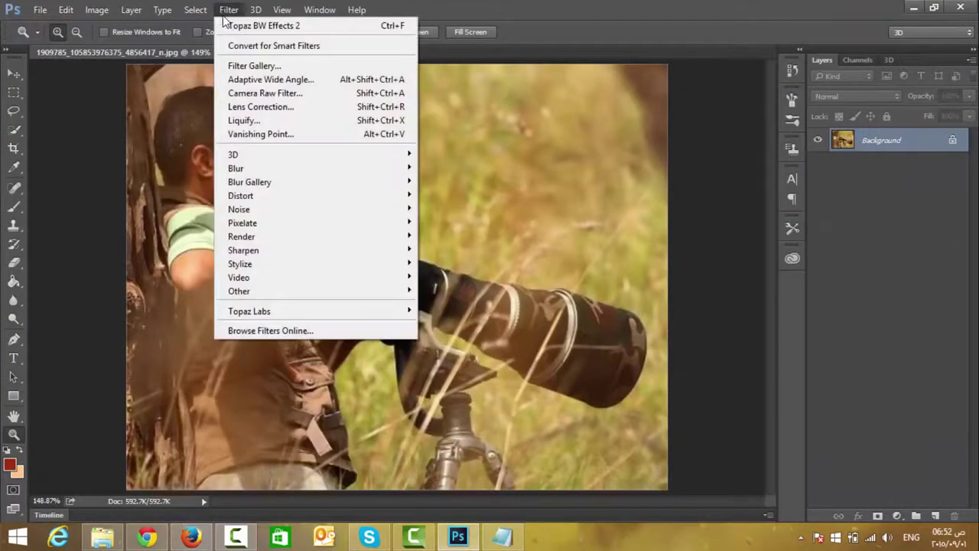
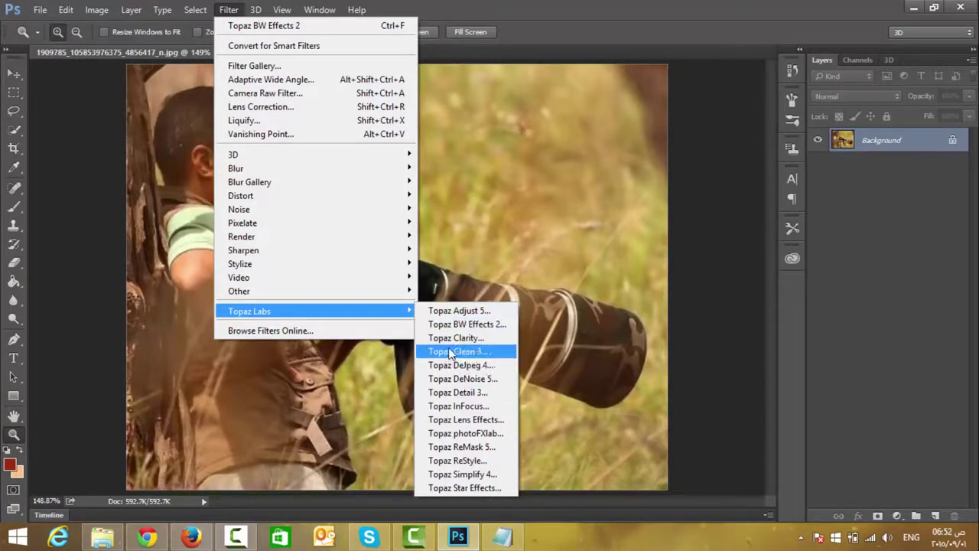
Launch Topaz DeJPEG 4 and compare its presets, settling on High Quality JPEG.
click(499, 371)
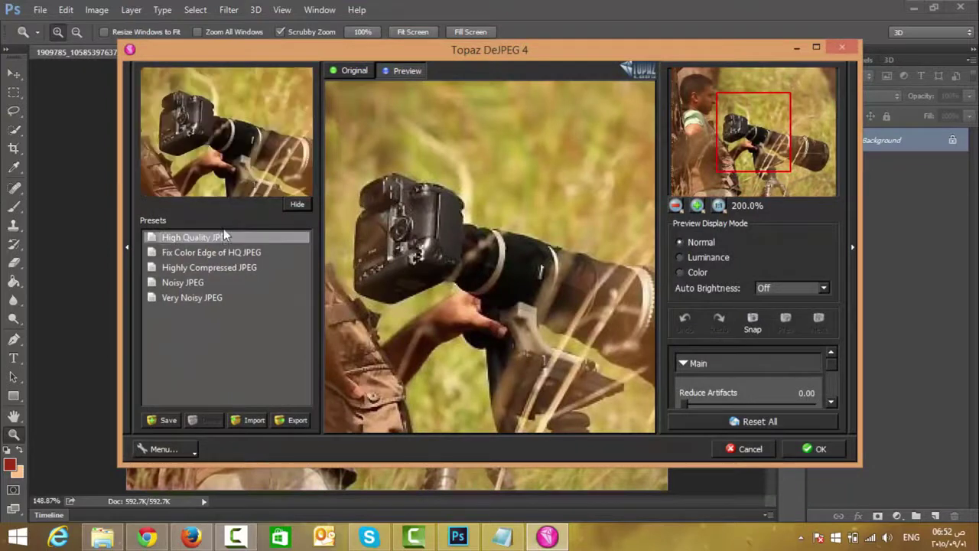
click(210, 267)
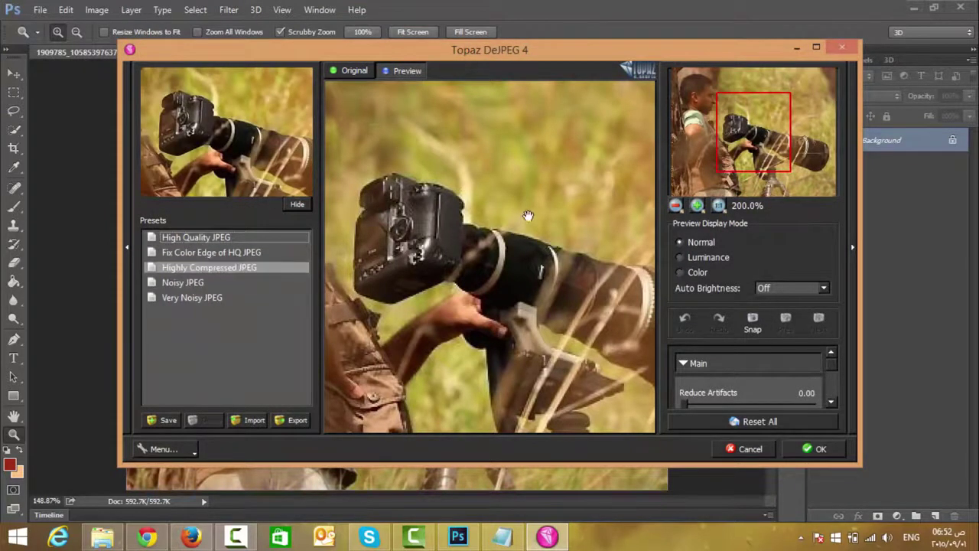
mouse_move(419, 145)
mouse_down()
mouse_move(610, 230)
mouse_move(428, 163)
mouse_move(414, 230)
mouse_up()
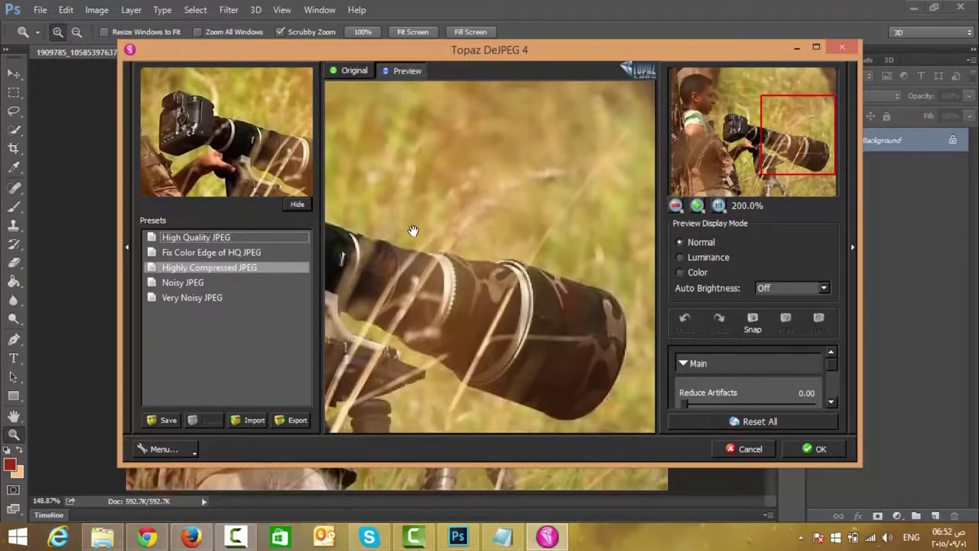
scroll(765, 364, down, 2)
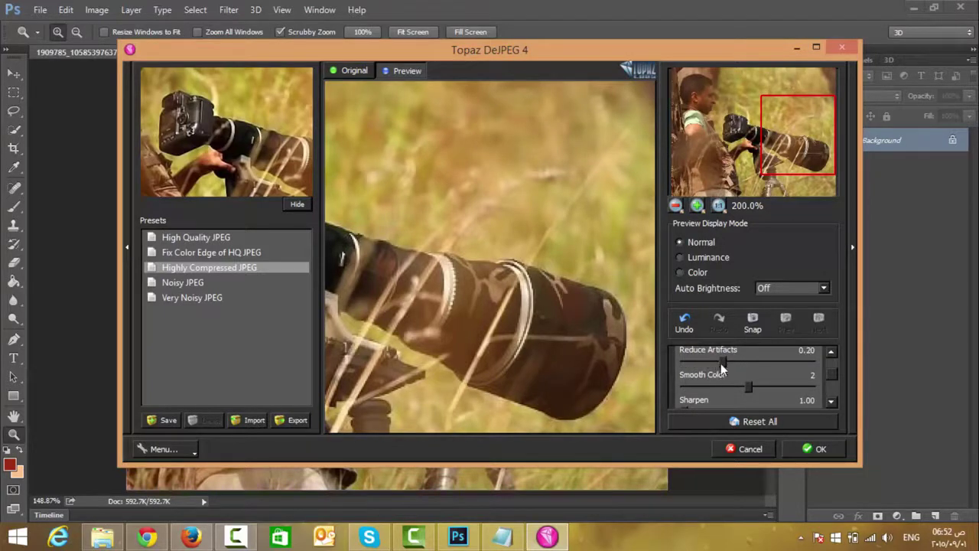
click(728, 366)
click(215, 283)
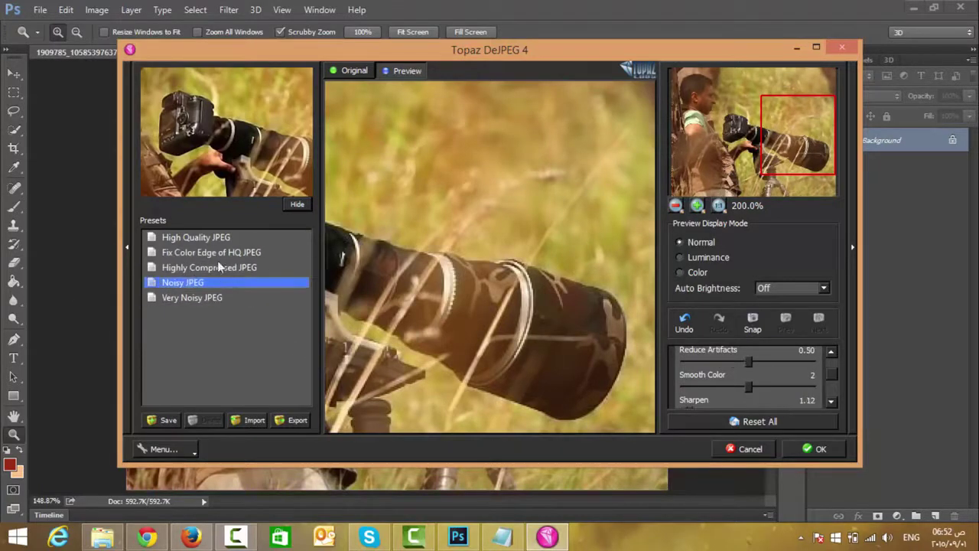
click(216, 241)
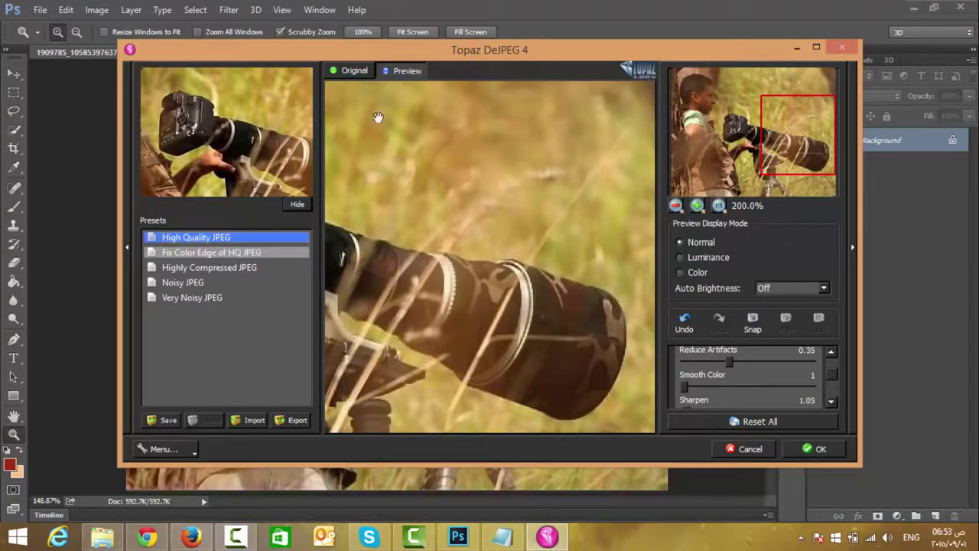
Check against the original, raise Sharp Radius to 2.00, and inspect camera and face.
click(355, 71)
click(406, 71)
scroll(789, 382, down, 3)
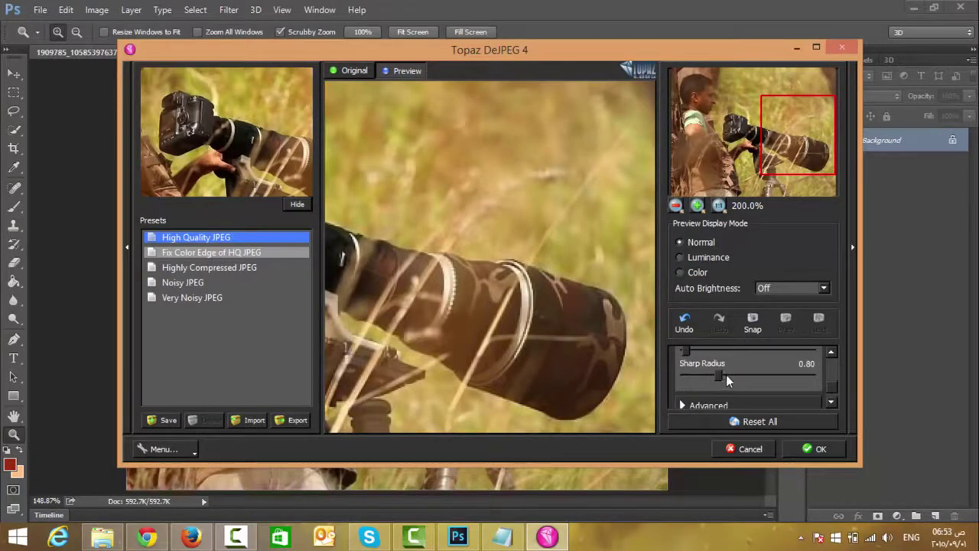
drag(735, 374, 838, 386)
click(834, 388)
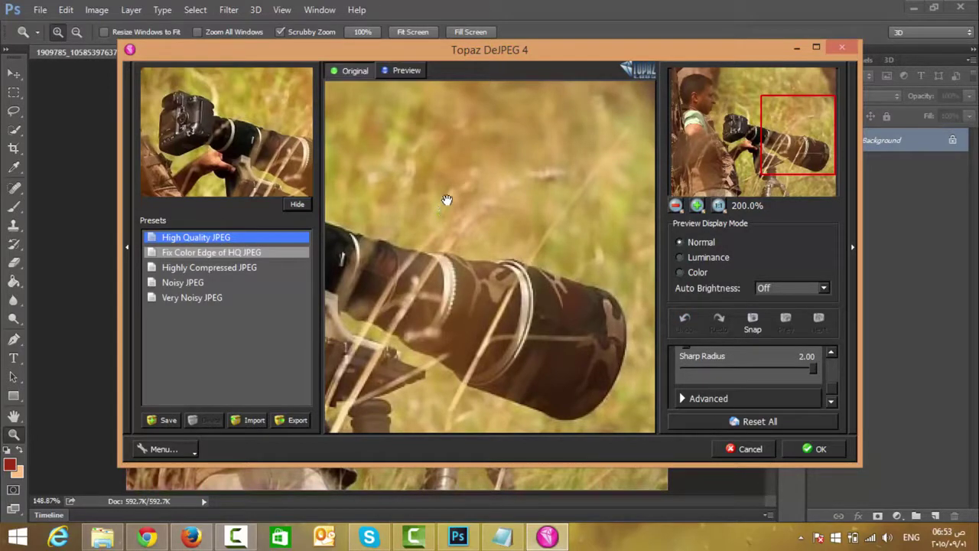
drag(448, 205, 636, 174)
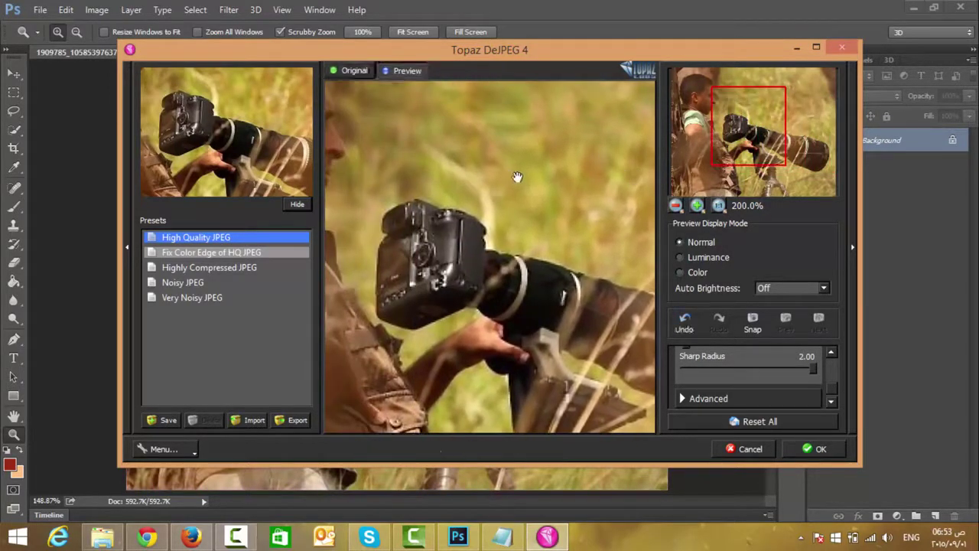
drag(525, 179, 521, 201)
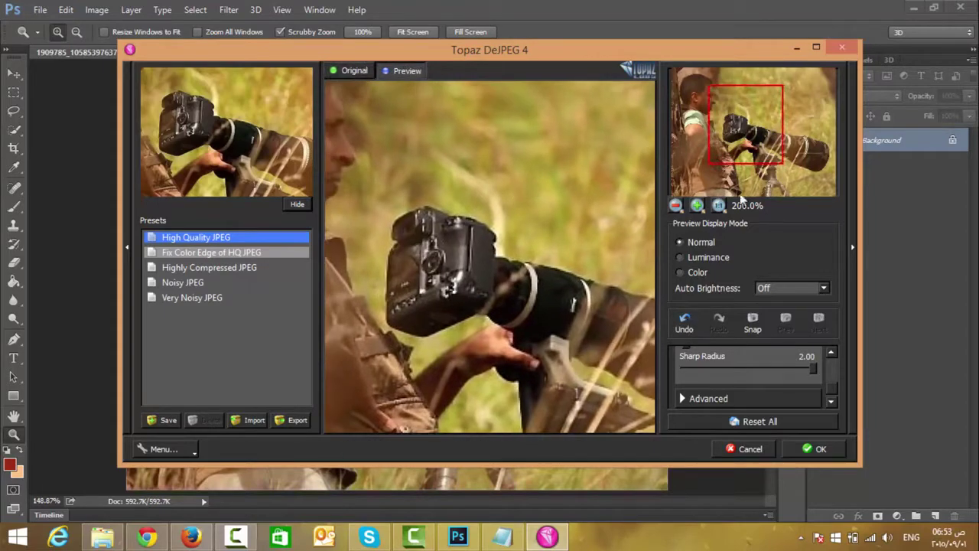
Apply the DeJPEG cleanup and launch Topaz DeNoise 5, skipping its intro.
click(842, 454)
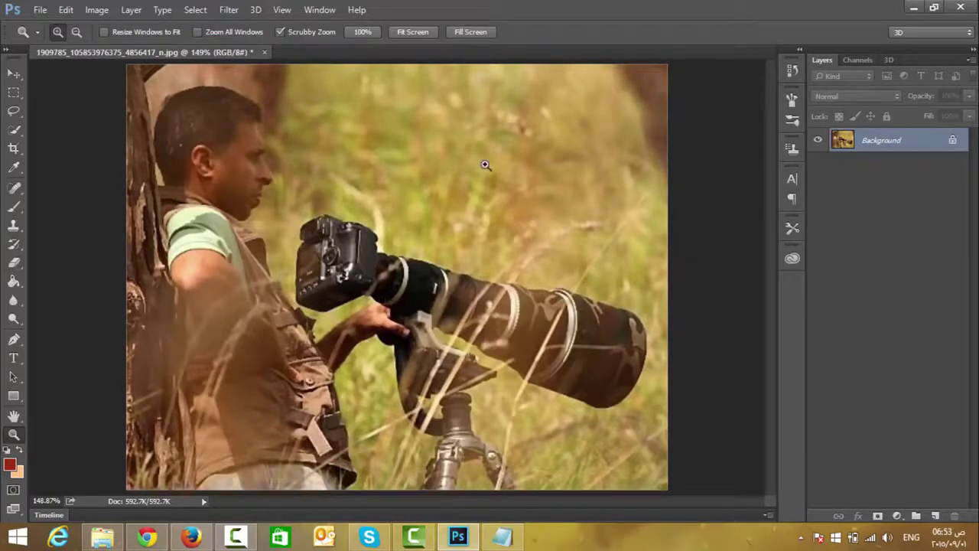
click(232, 10)
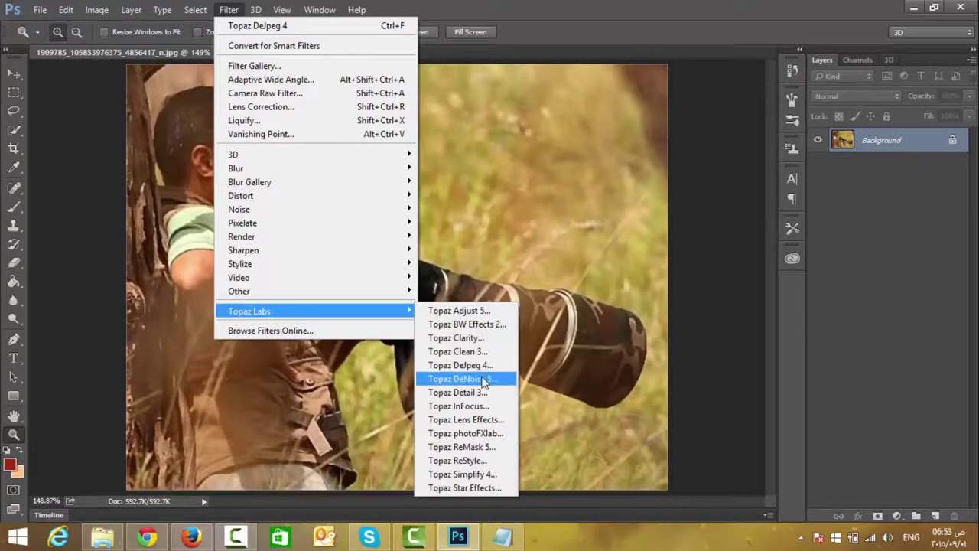
mouse_move(249, 311)
click(499, 380)
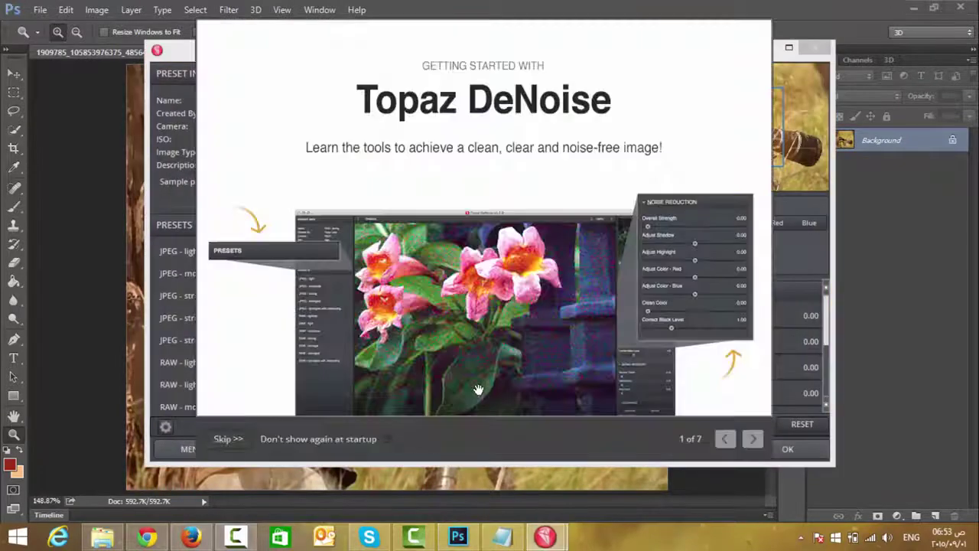
click(230, 439)
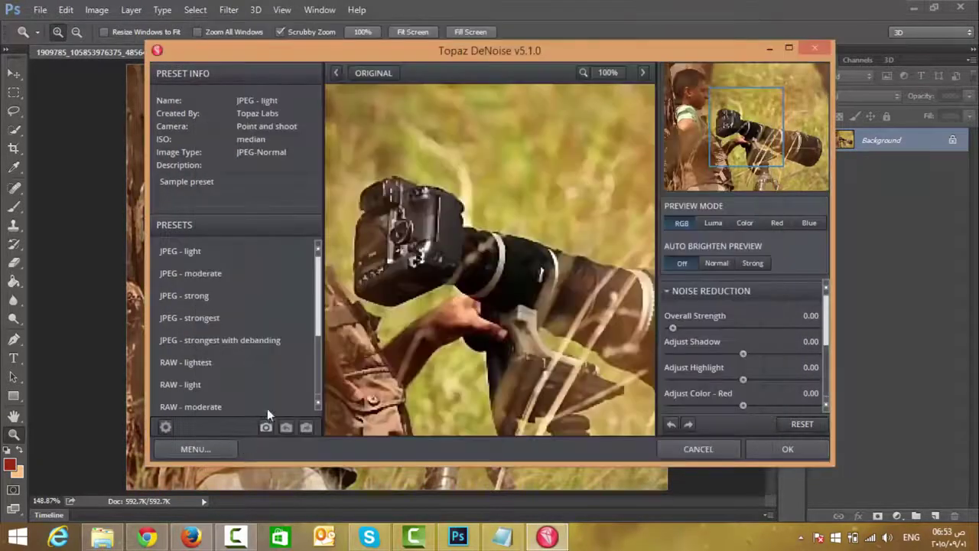
Try the JPEG and RAW presets, then apply RAW - strong noise reduction.
scroll(320, 304, down, 1)
click(220, 296)
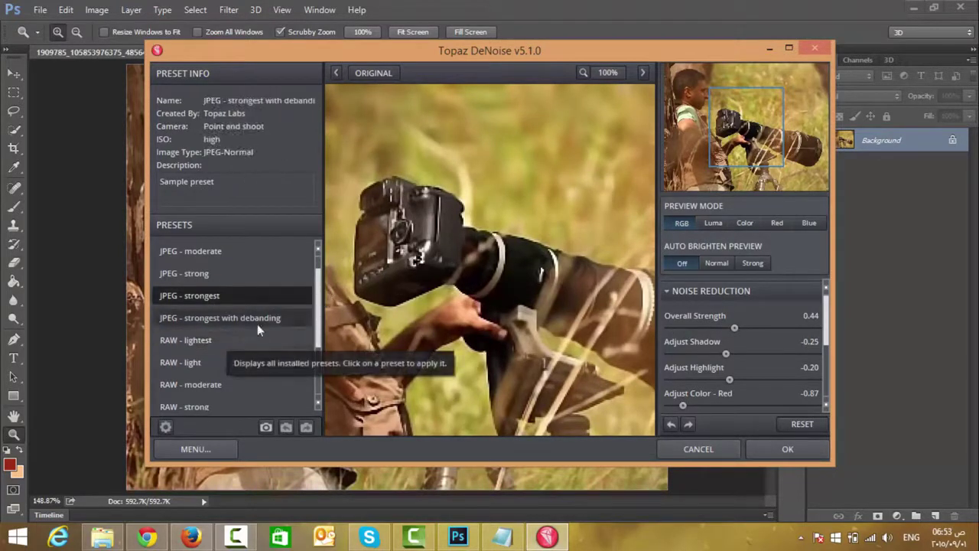
click(201, 274)
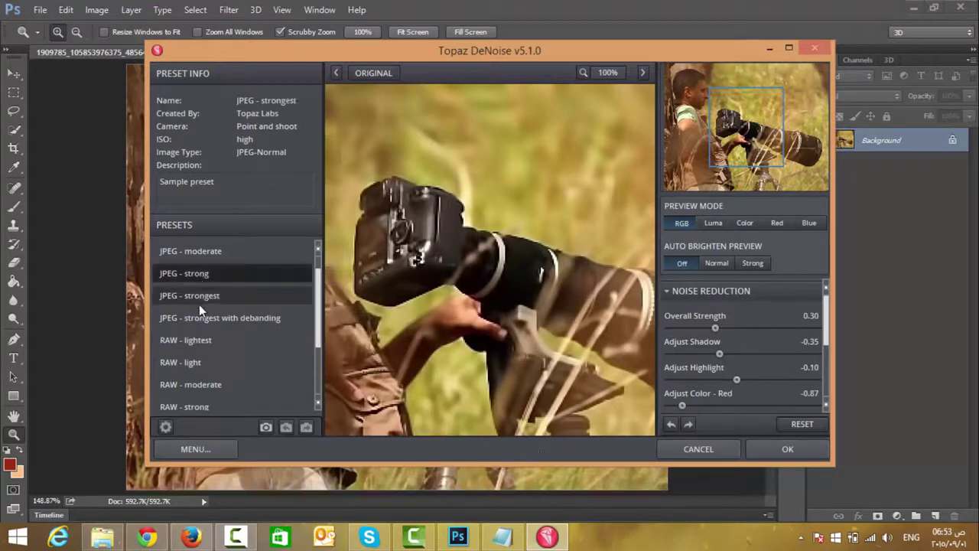
click(201, 302)
click(212, 314)
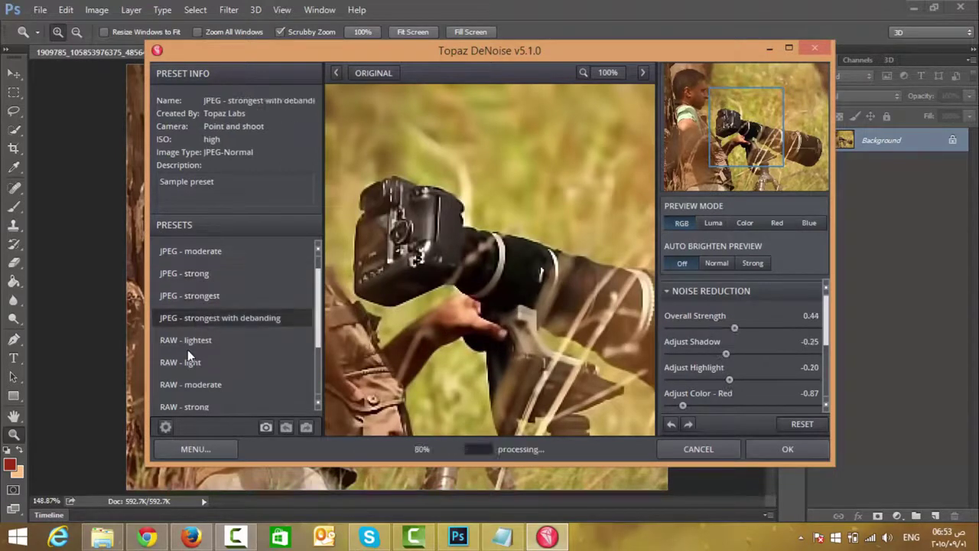
click(180, 365)
scroll(173, 377, down, 2)
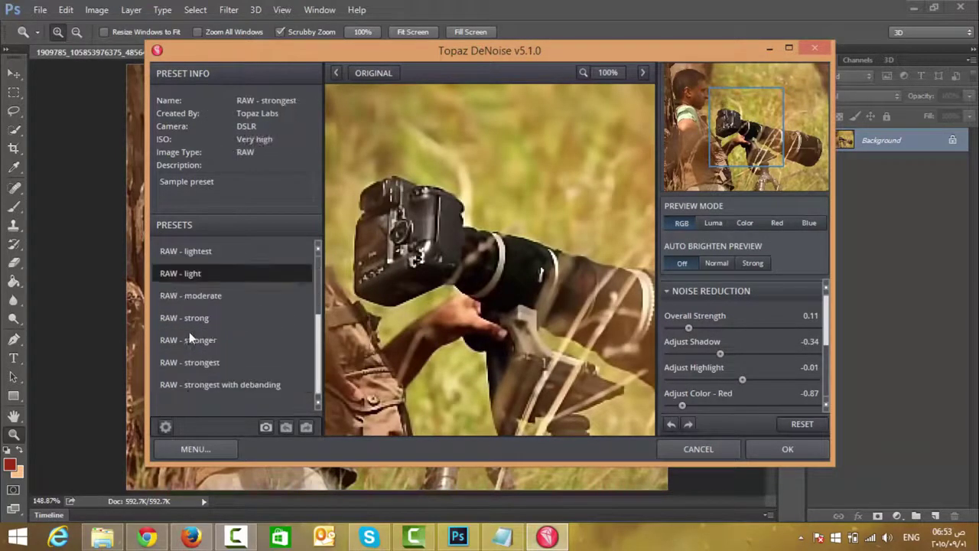
click(193, 329)
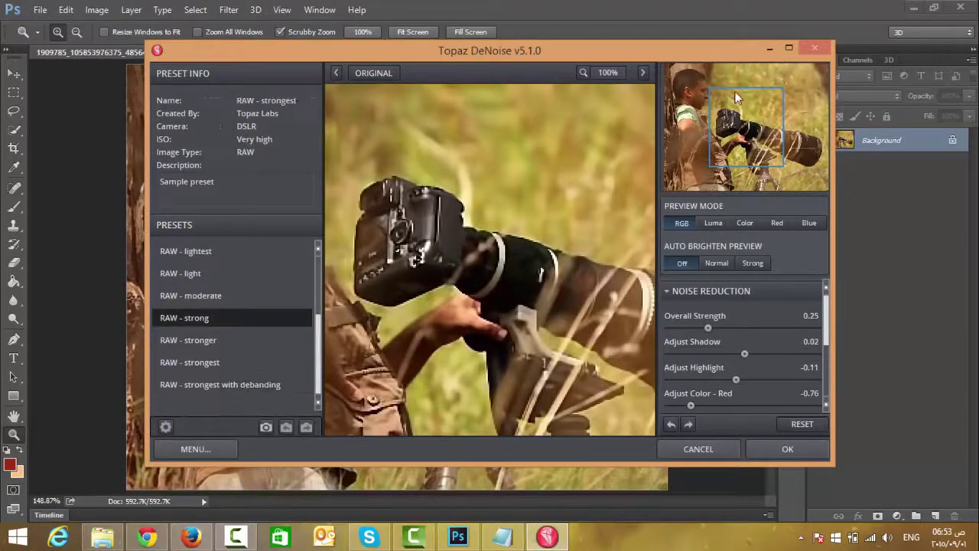
drag(736, 97, 825, 122)
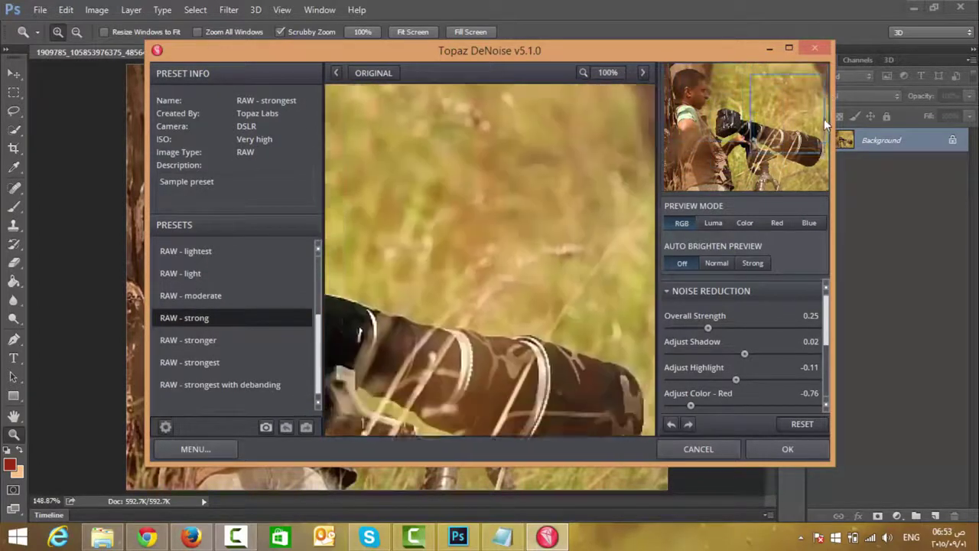
click(790, 449)
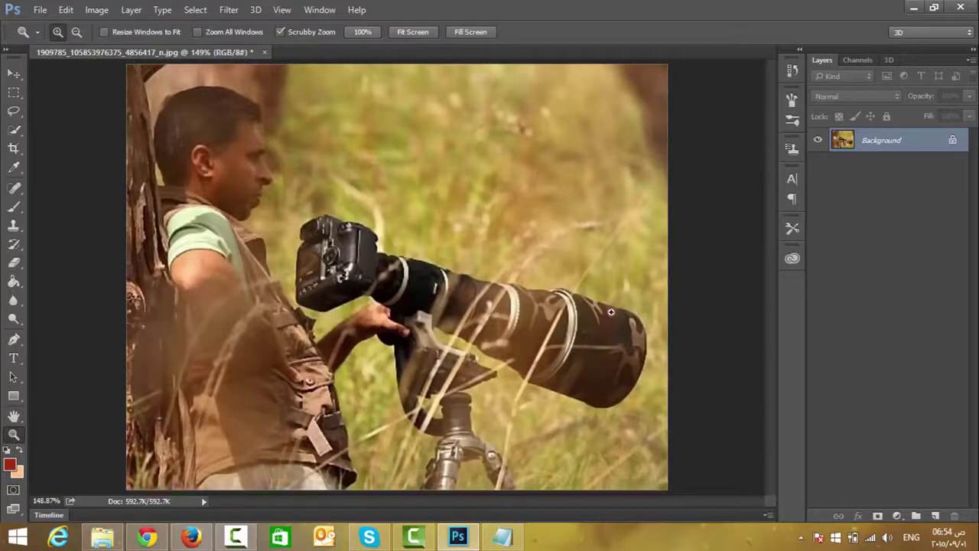
Apply Topaz Detail 3's Soft and Dreamy II preset from the Smooth Collection.
click(224, 9)
mouse_move(250, 311)
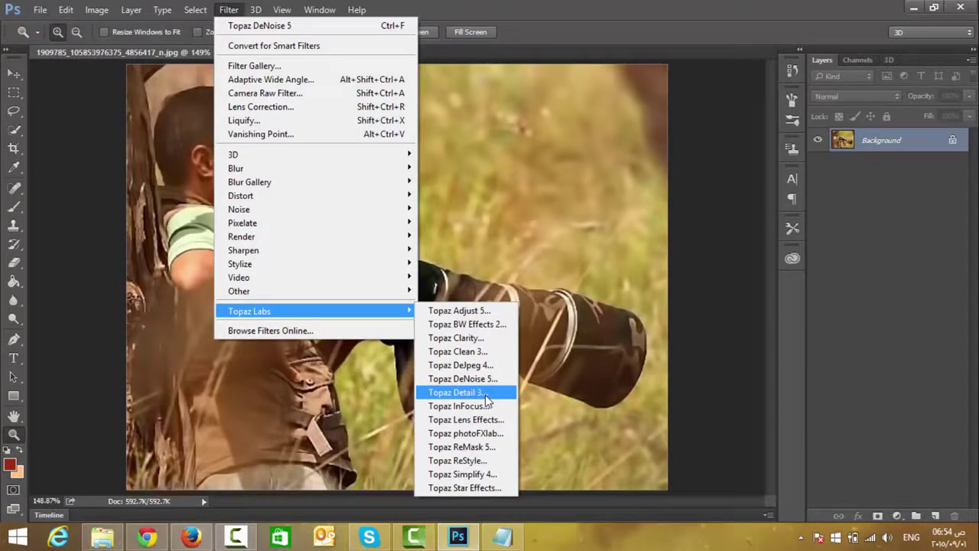
click(489, 395)
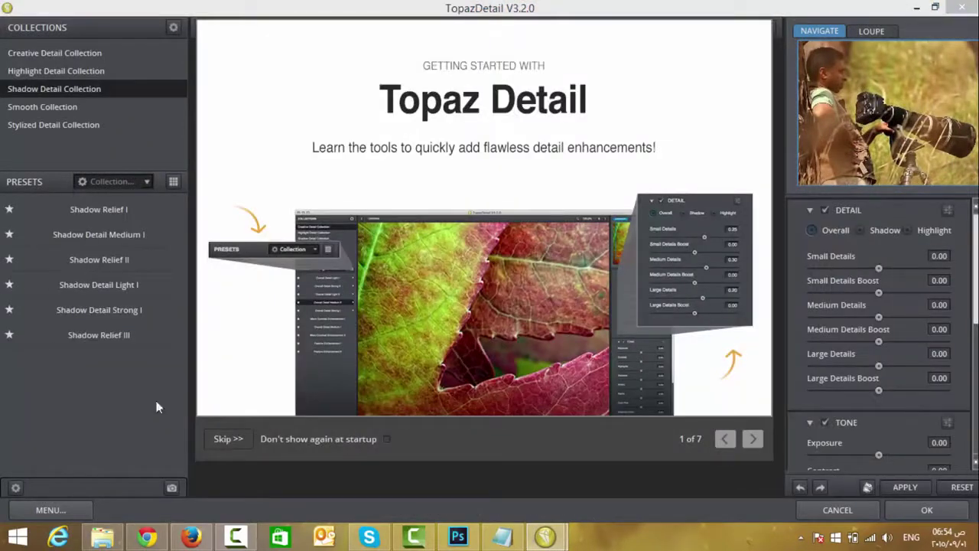
click(229, 440)
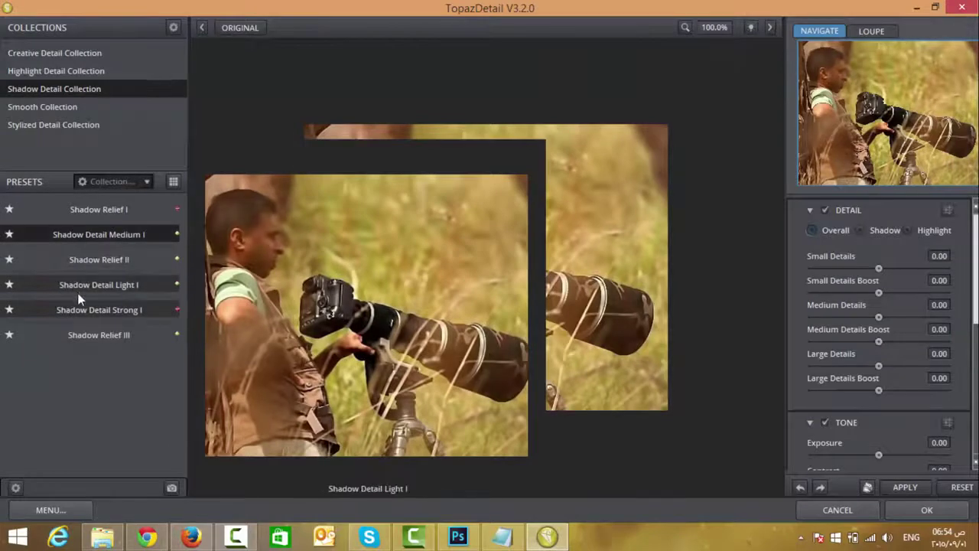
click(46, 106)
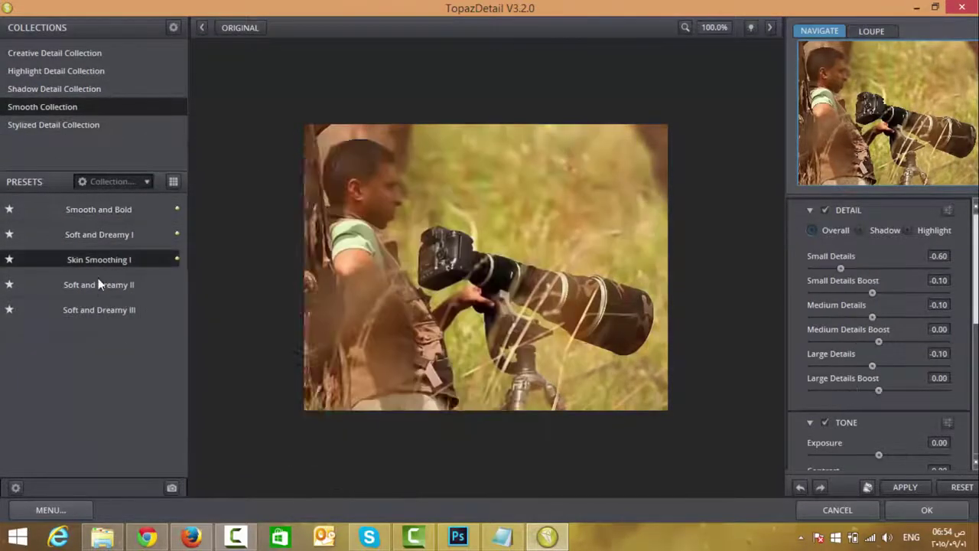
click(98, 281)
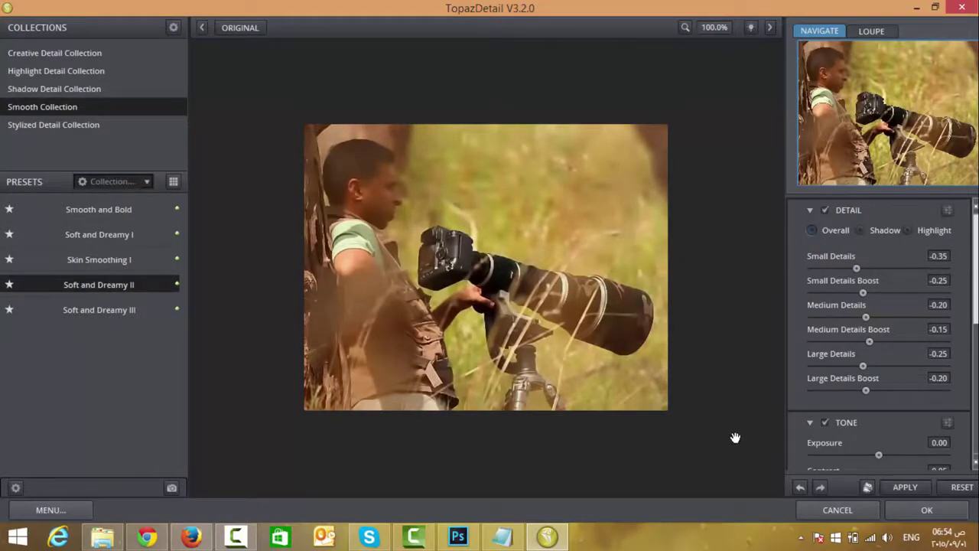
click(886, 510)
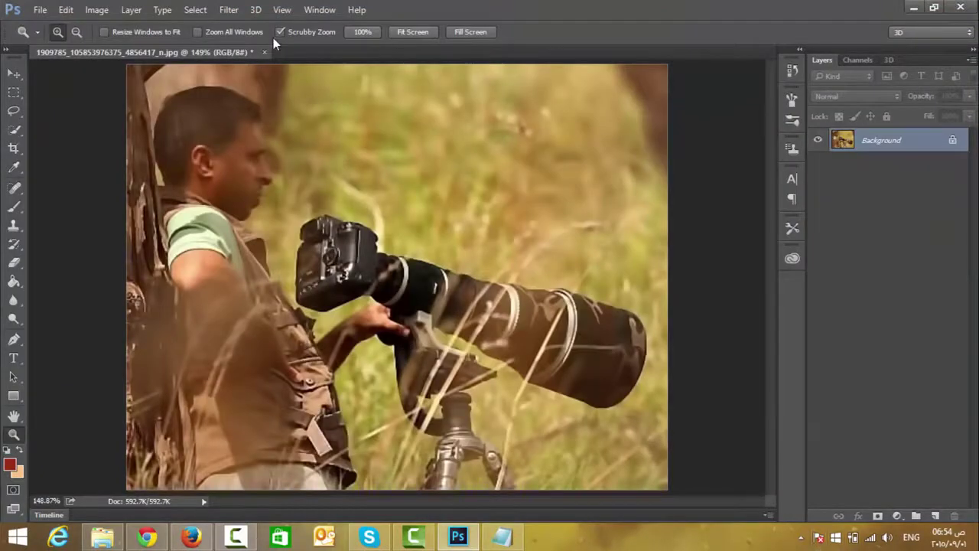
Open Topaz InFocus and test raising the blur radius, then reset it to zero.
click(239, 15)
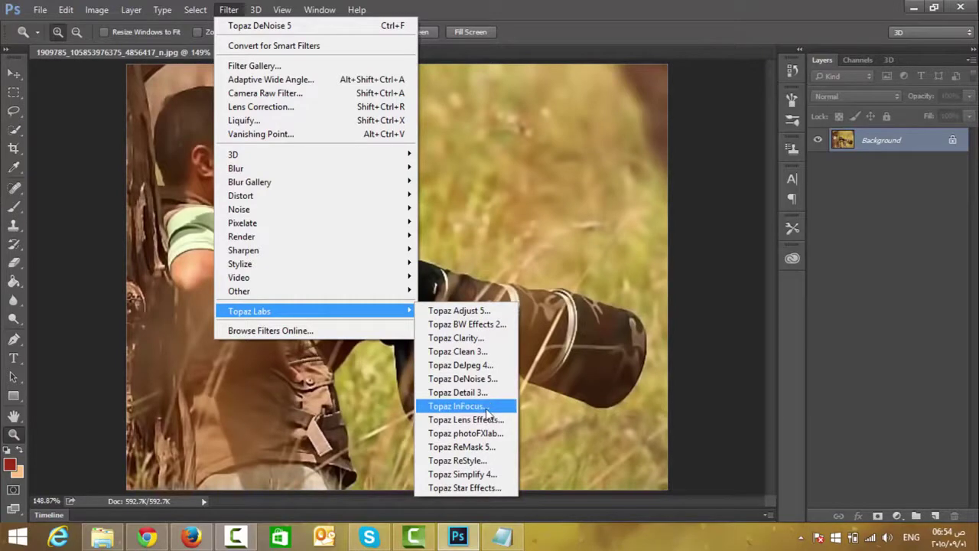
click(489, 407)
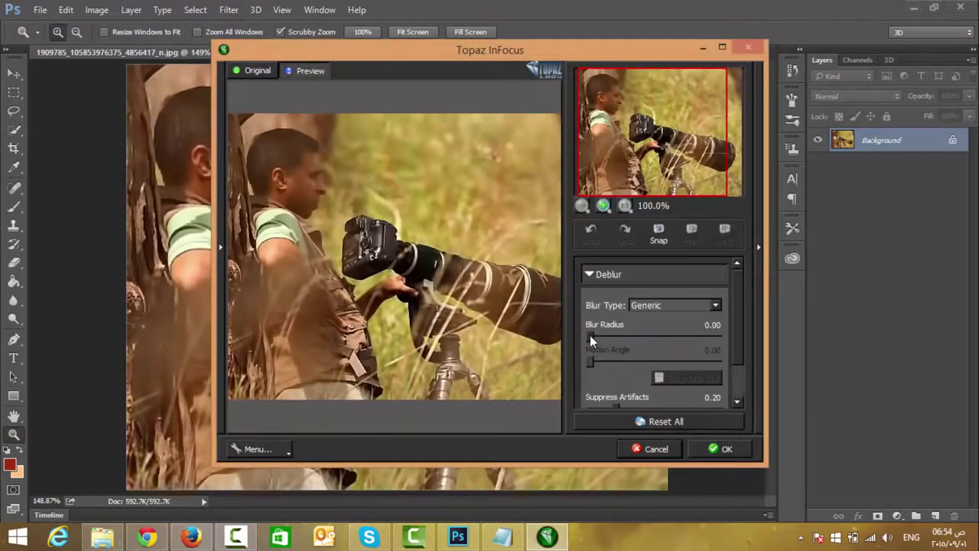
drag(591, 337, 686, 338)
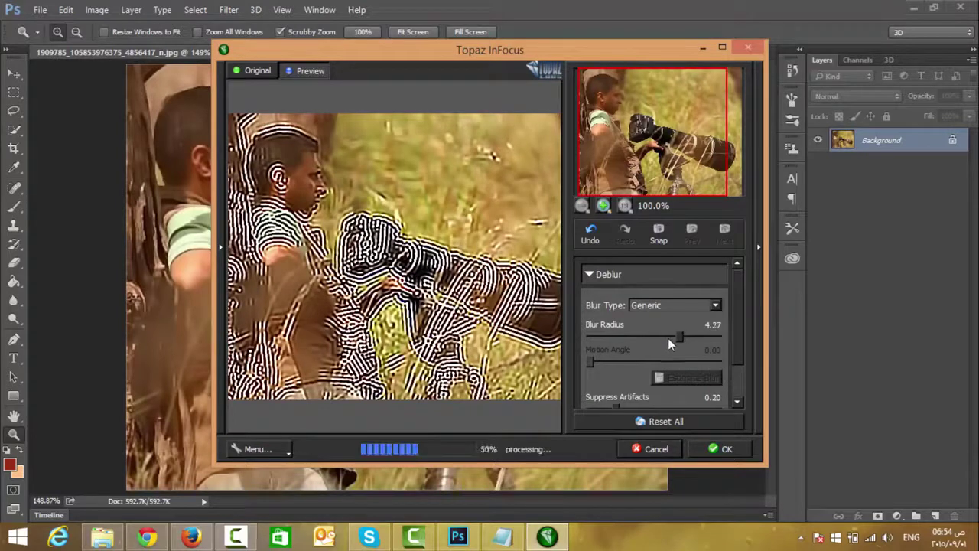
drag(678, 338, 578, 336)
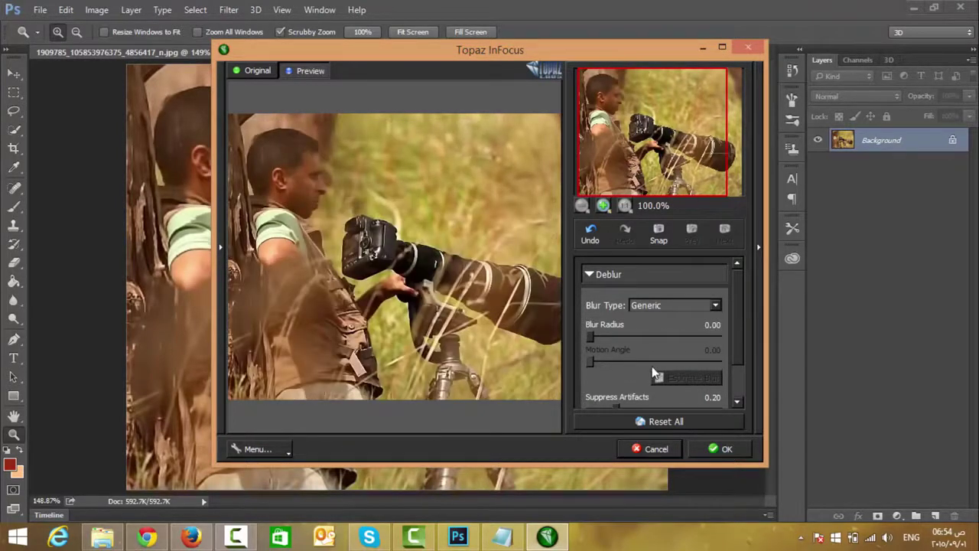
Switch to Out-of-Focus blur, test radii from 2.87 to 0.73, then cancel.
click(685, 305)
click(677, 328)
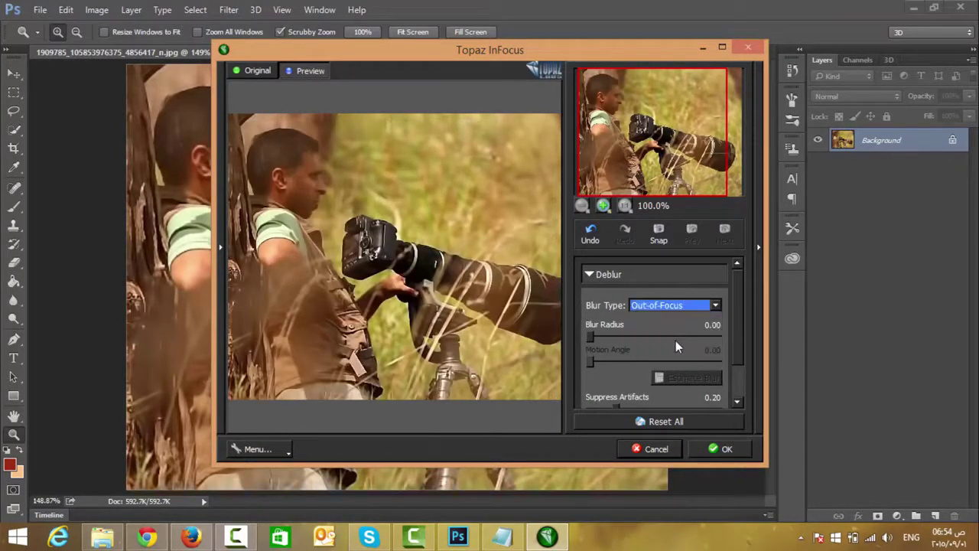
click(609, 337)
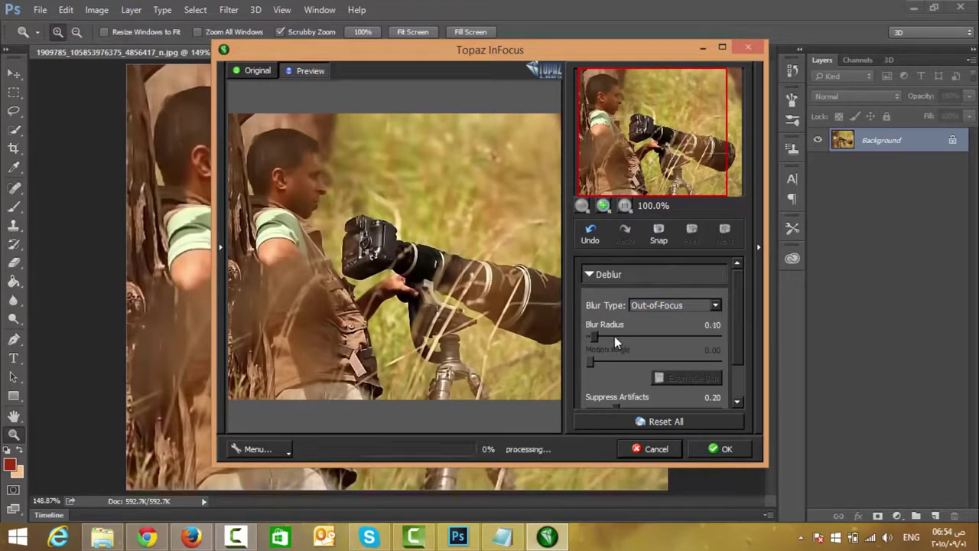
click(629, 334)
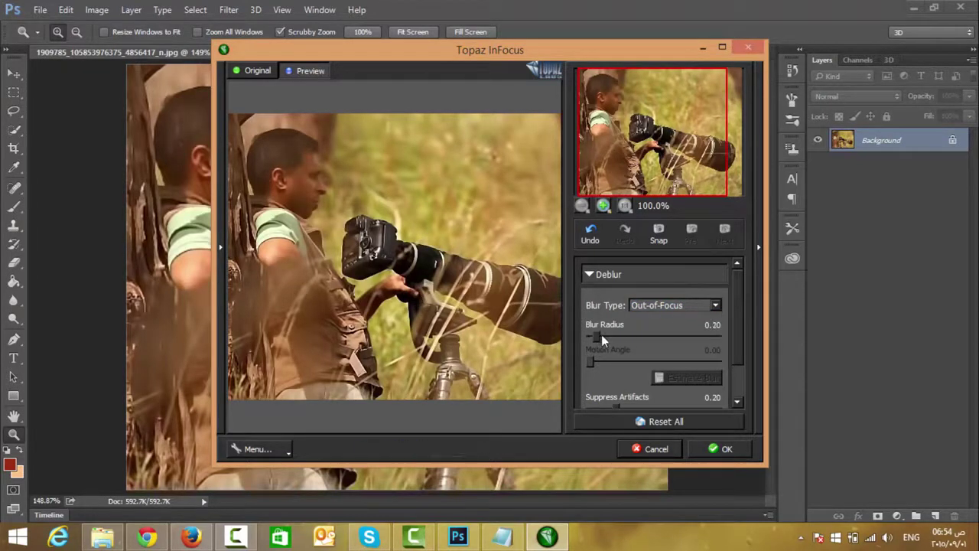
click(635, 336)
drag(601, 338, 650, 340)
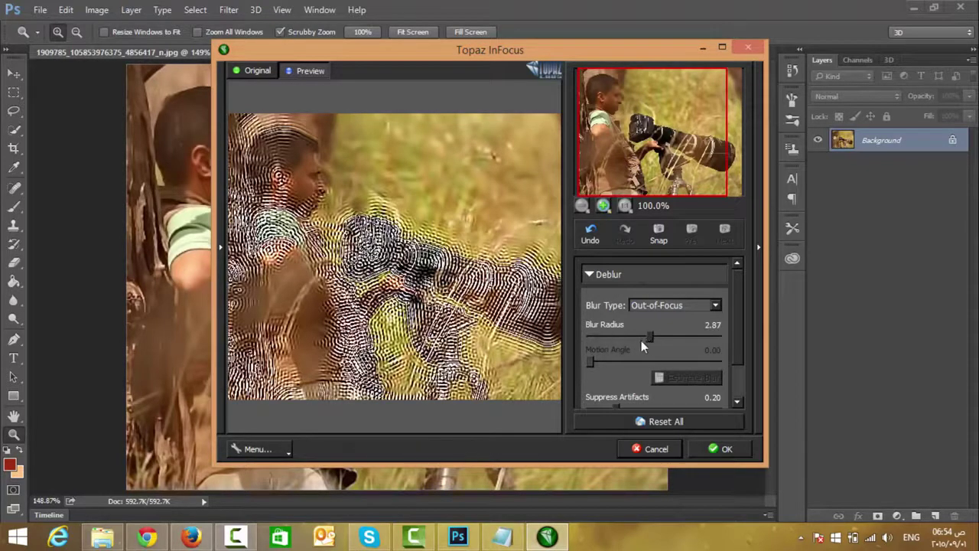
drag(648, 337, 535, 336)
drag(596, 162, 681, 170)
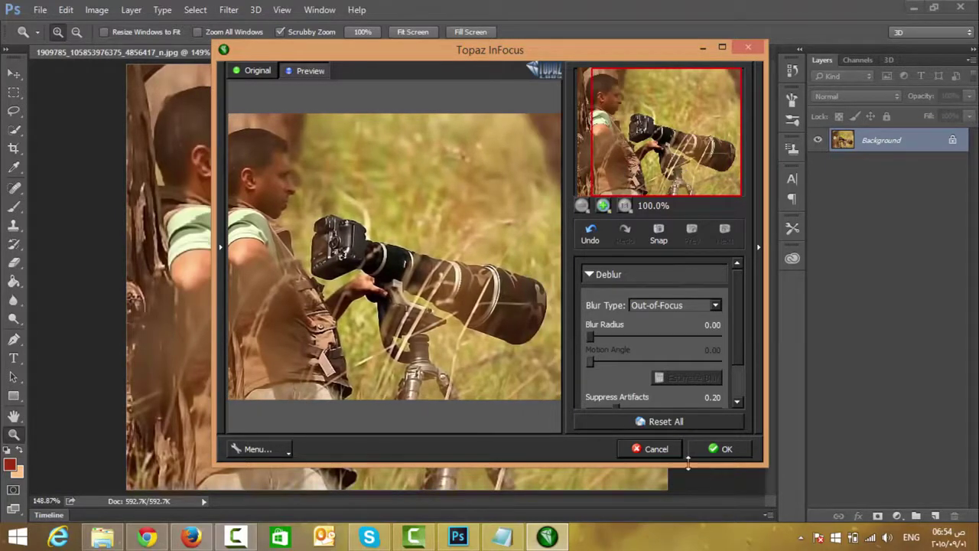
click(658, 451)
Open Topaz Lens Effects and preview the Bokeh - SLR Lens Canon and Nikkor presets.
click(228, 10)
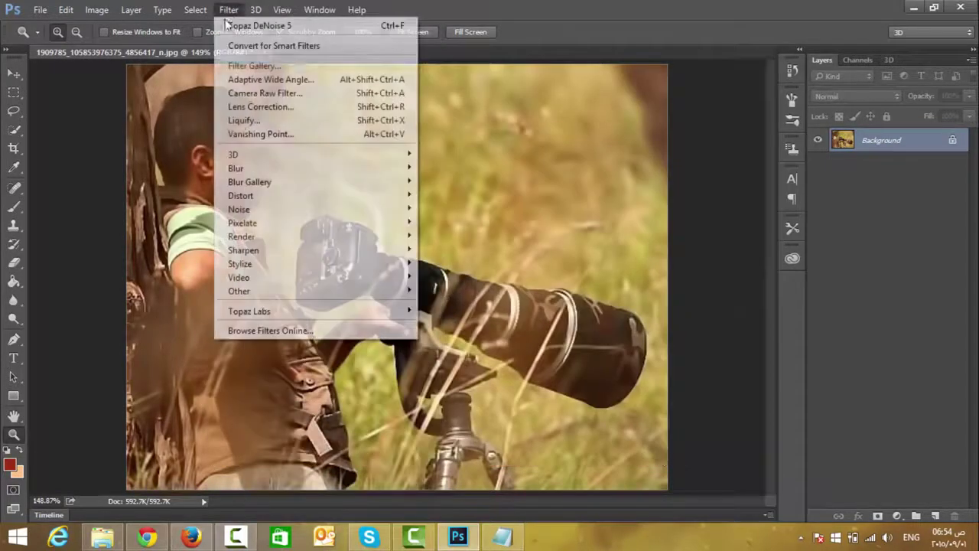
mouse_move(249, 311)
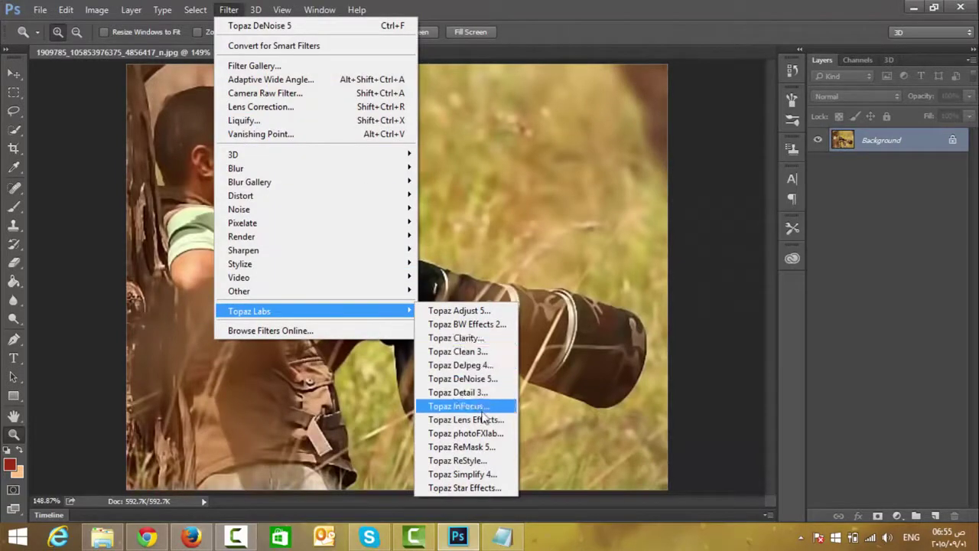
click(502, 421)
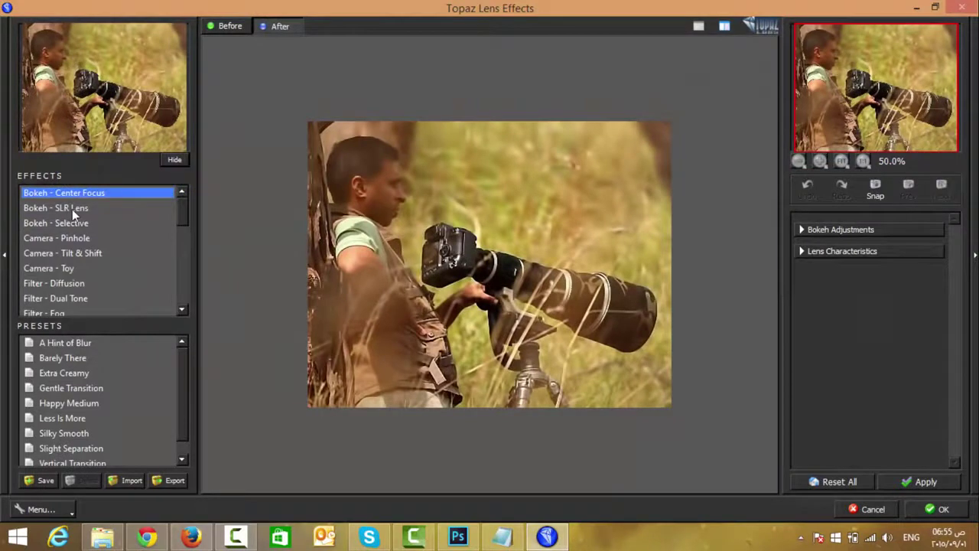
click(72, 208)
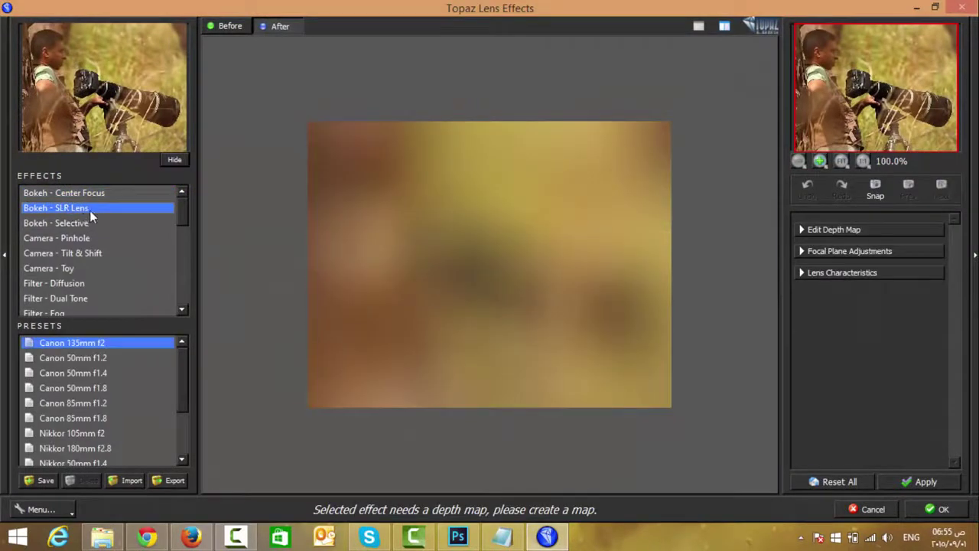
click(90, 360)
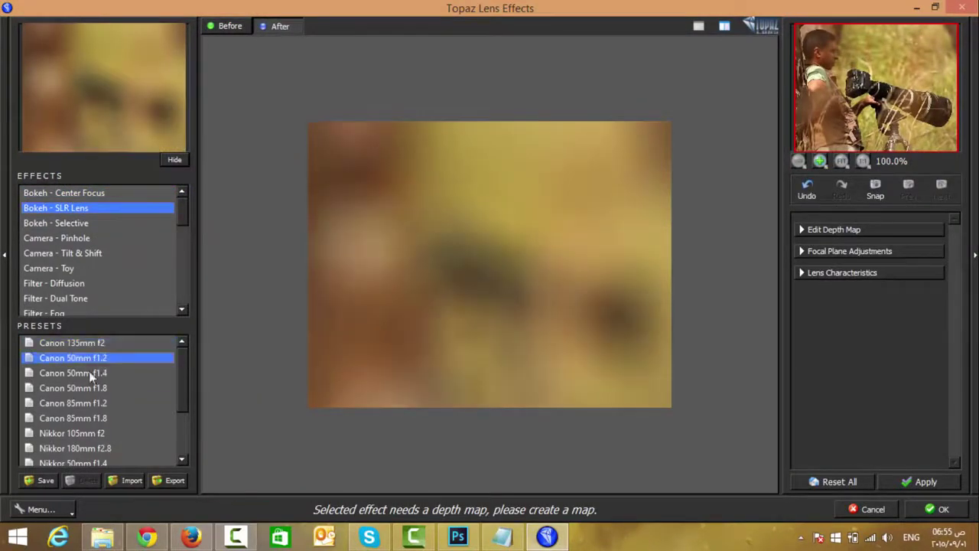
click(98, 372)
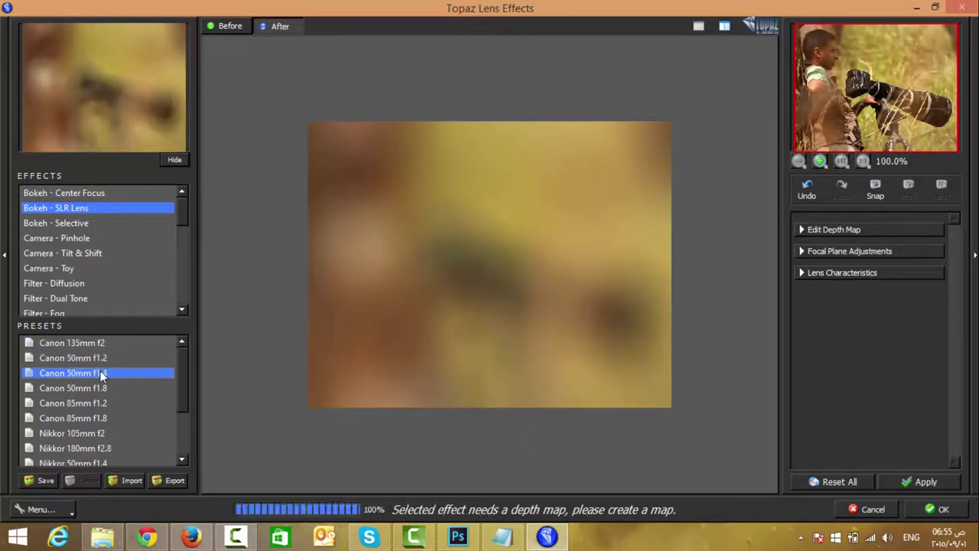
click(96, 388)
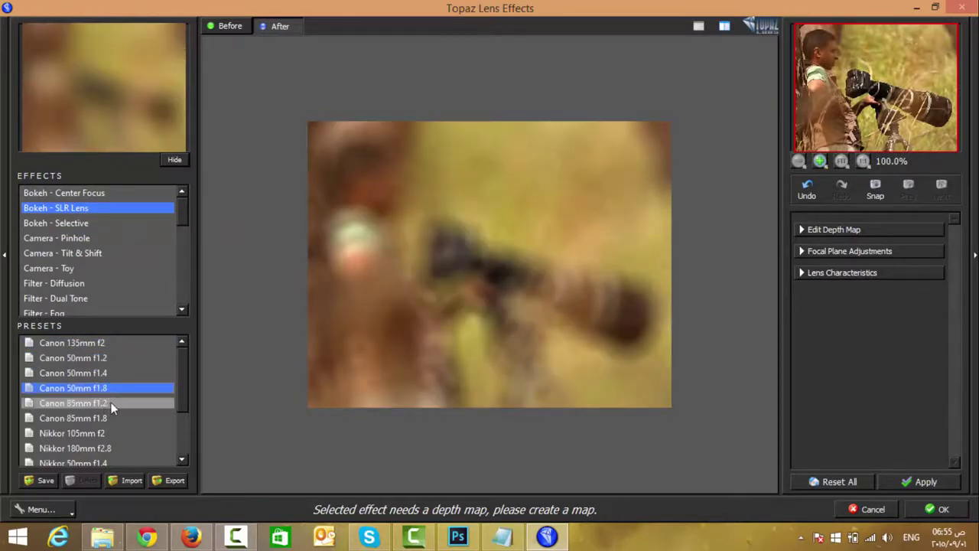
click(107, 403)
click(92, 420)
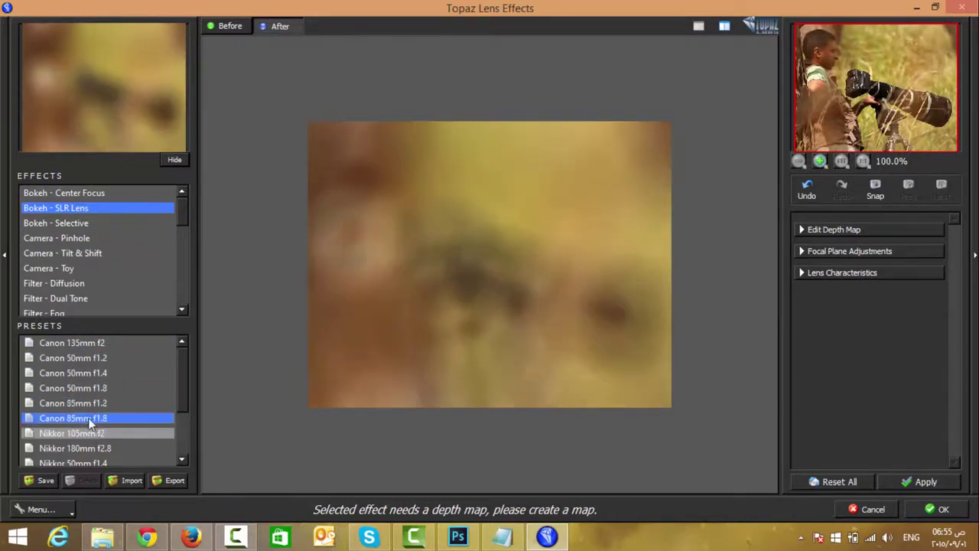
scroll(89, 424, down, 2)
click(87, 388)
click(86, 418)
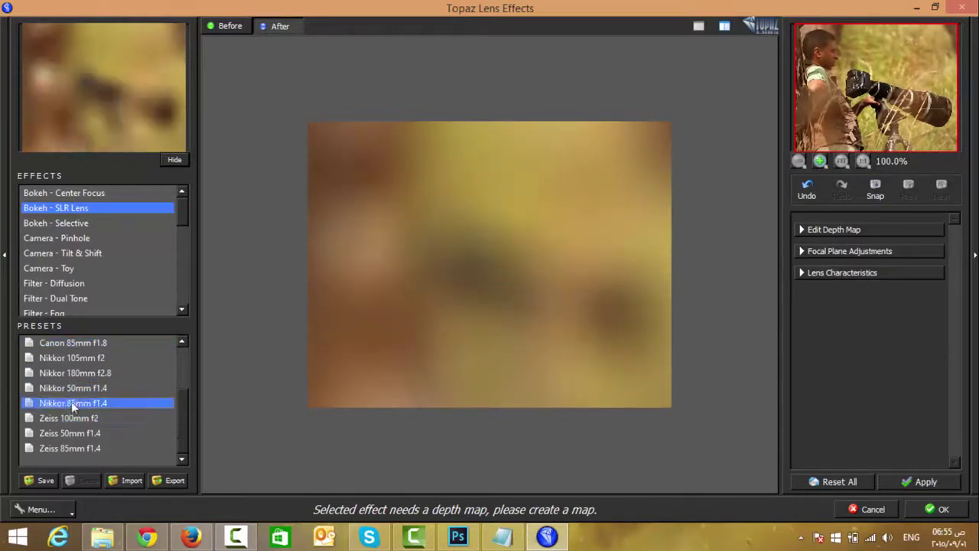
Preview the Bokeh - Selective blur presets and compare with the original.
click(79, 222)
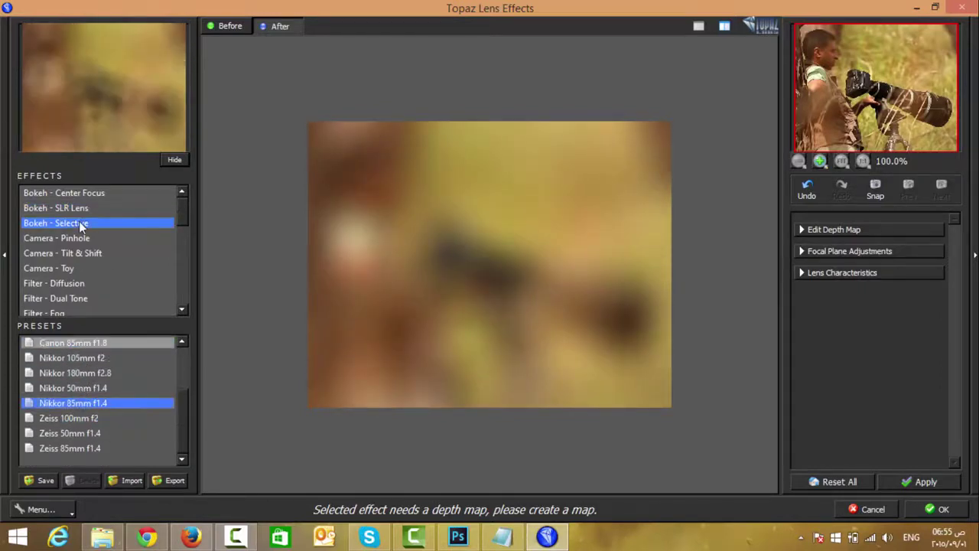
click(108, 359)
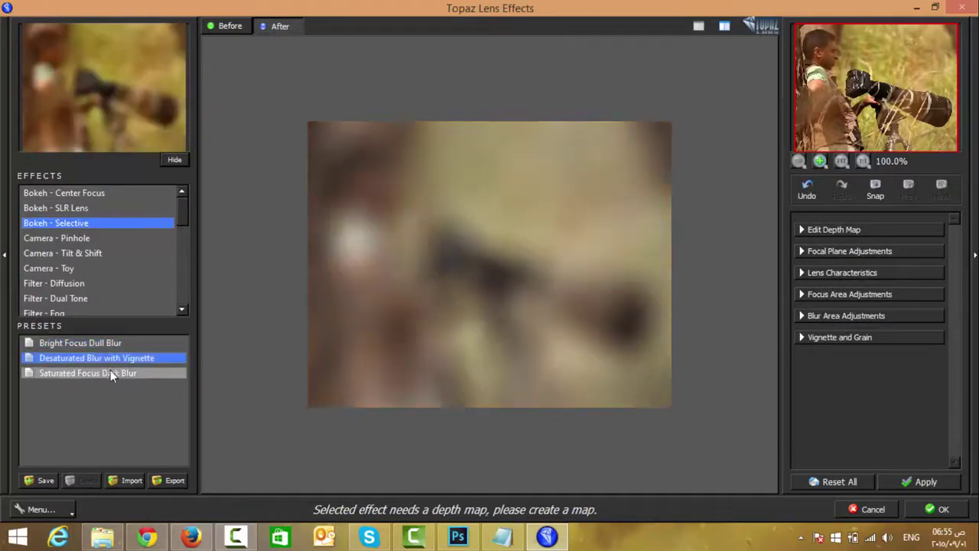
click(110, 372)
click(420, 239)
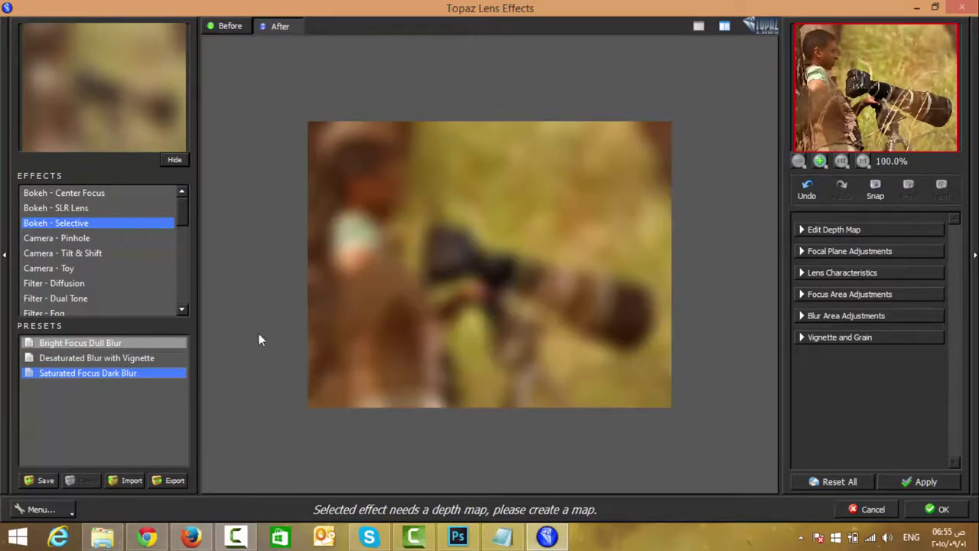
Apply the Camera - Toy effect with the Awesomeness II preset.
click(66, 269)
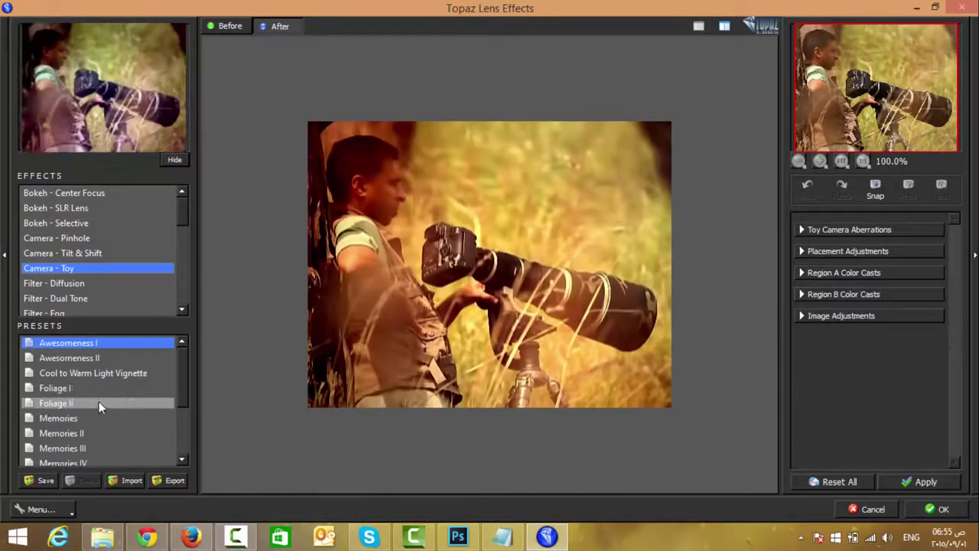
click(88, 387)
click(87, 358)
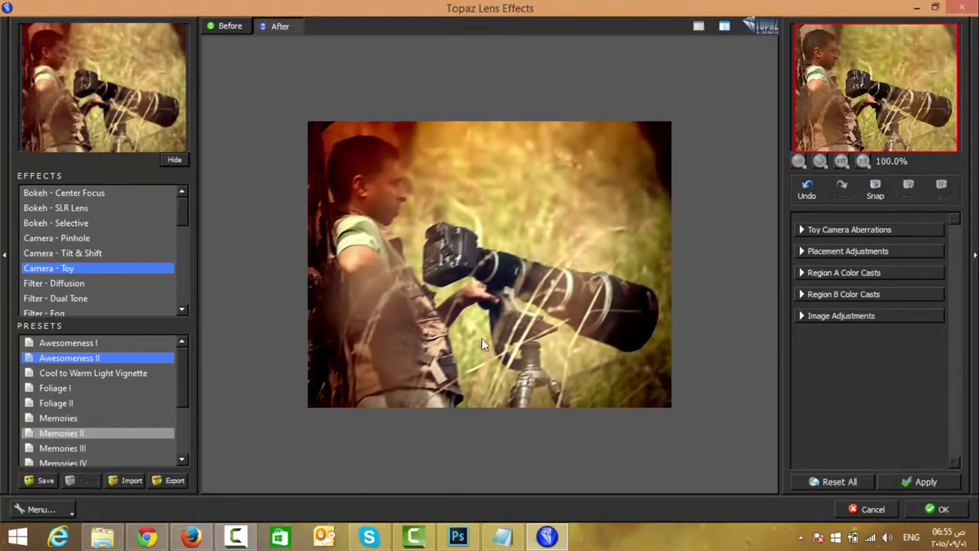
click(957, 505)
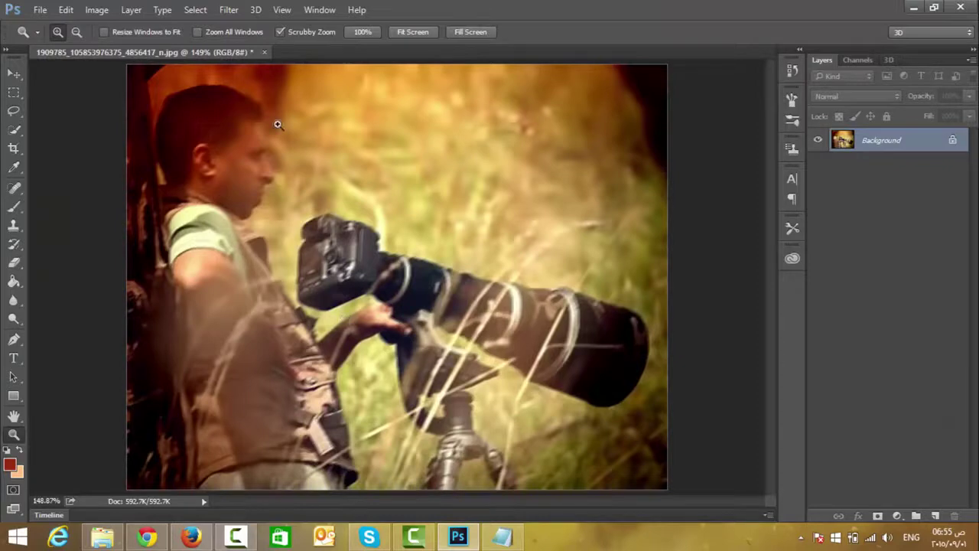
Fit the image on screen, undo the toy-camera effect, and close without saving.
drag(278, 125, 278, 125)
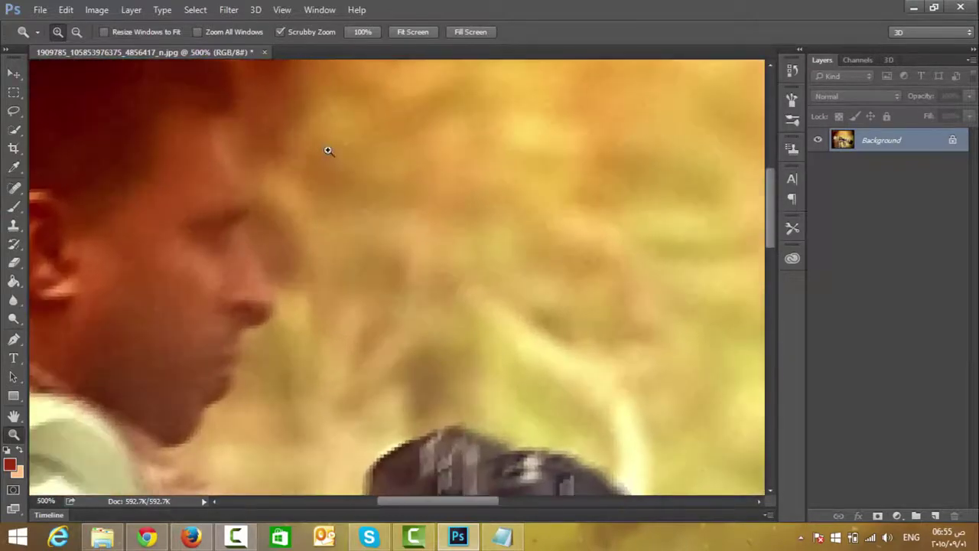
right_click(341, 163)
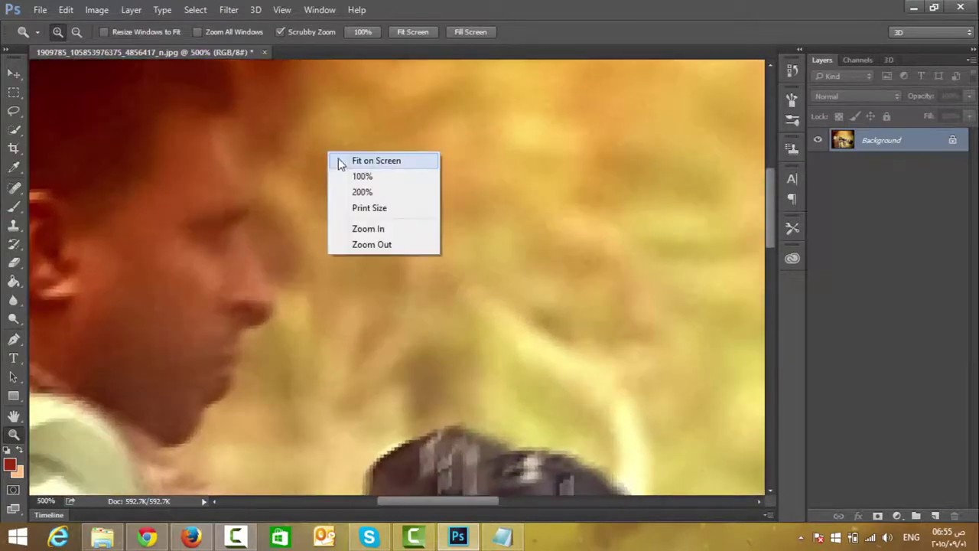
click(359, 161)
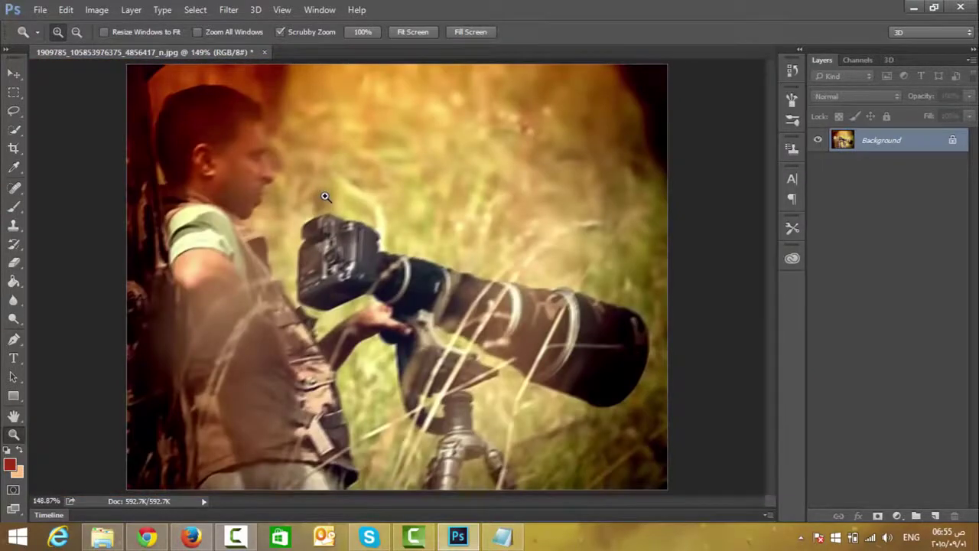
key(ctrl+z)
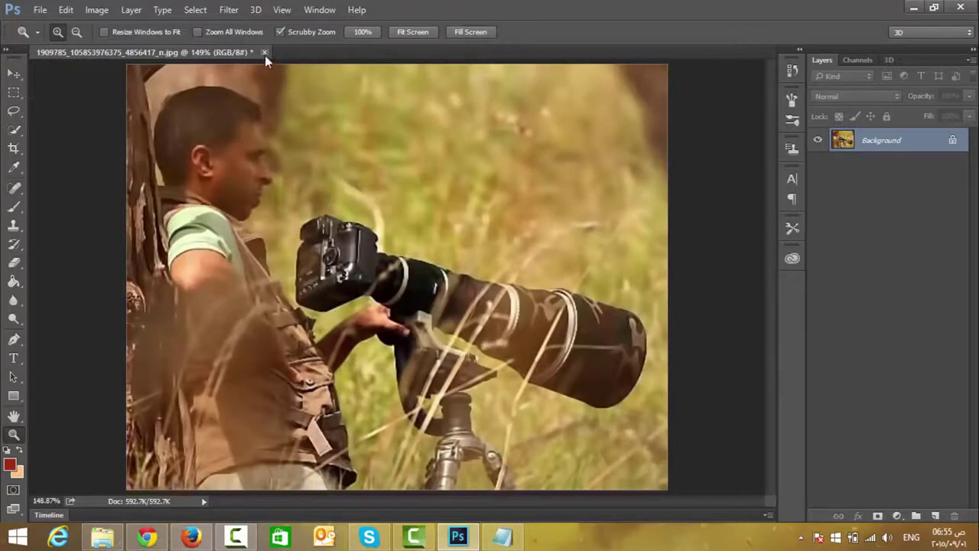
click(264, 52)
click(514, 228)
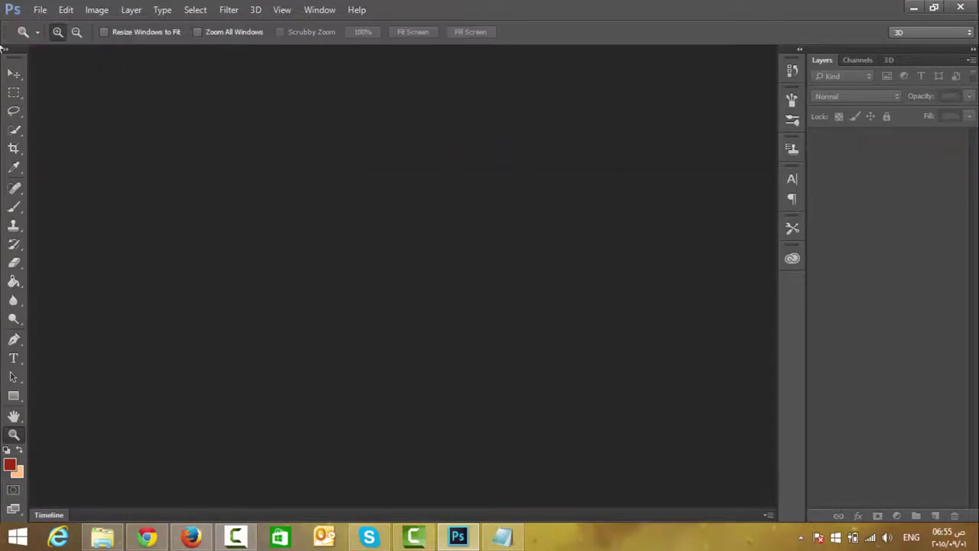
Start opening an image and browse to F: > AhmedPro > iraq photoshop.
click(39, 9)
click(46, 38)
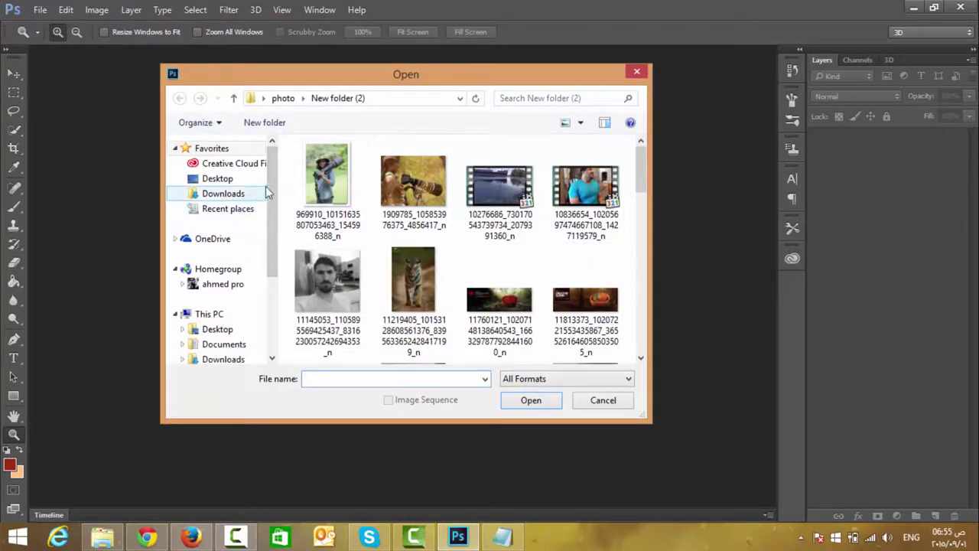
mouse_move(268, 175)
mouse_down()
mouse_move(275, 197)
mouse_move(249, 182)
mouse_up()
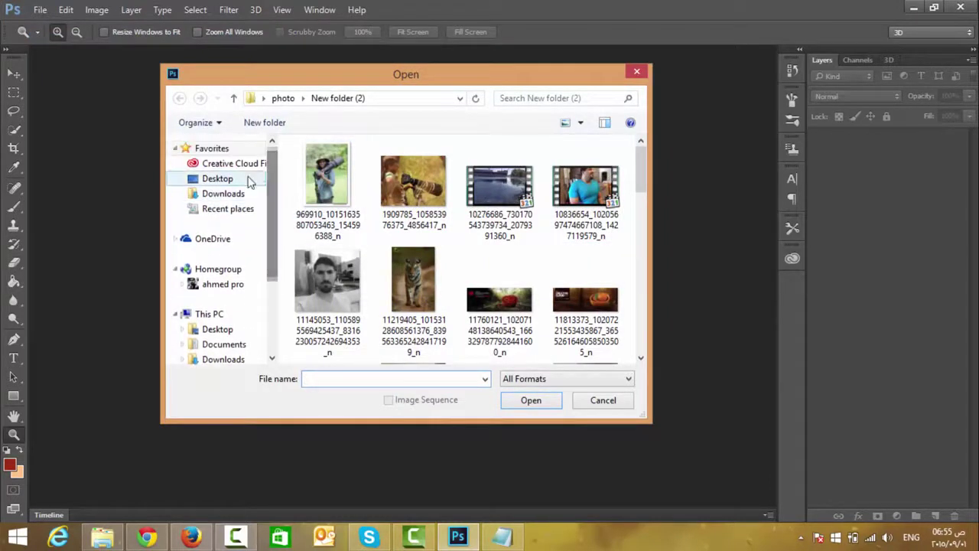
scroll(267, 226, down, 3)
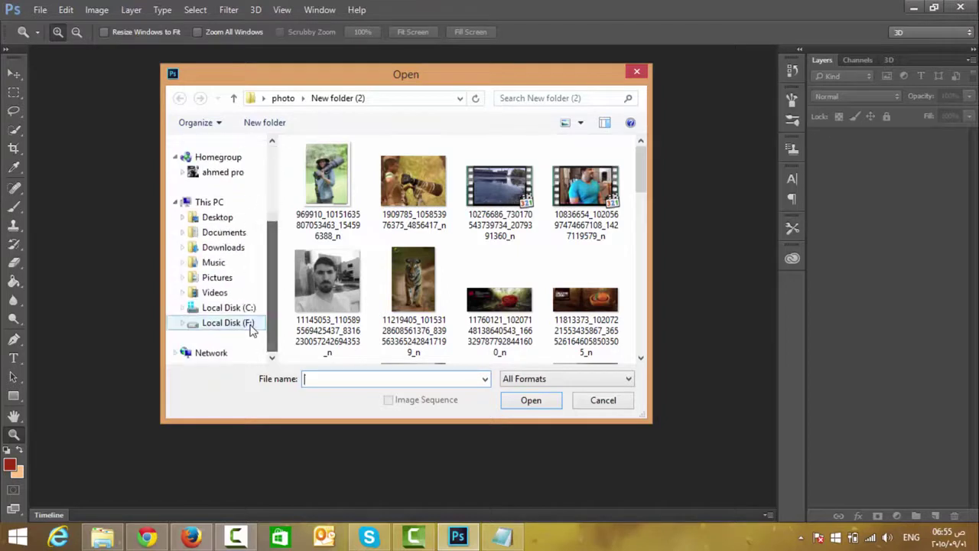
click(228, 323)
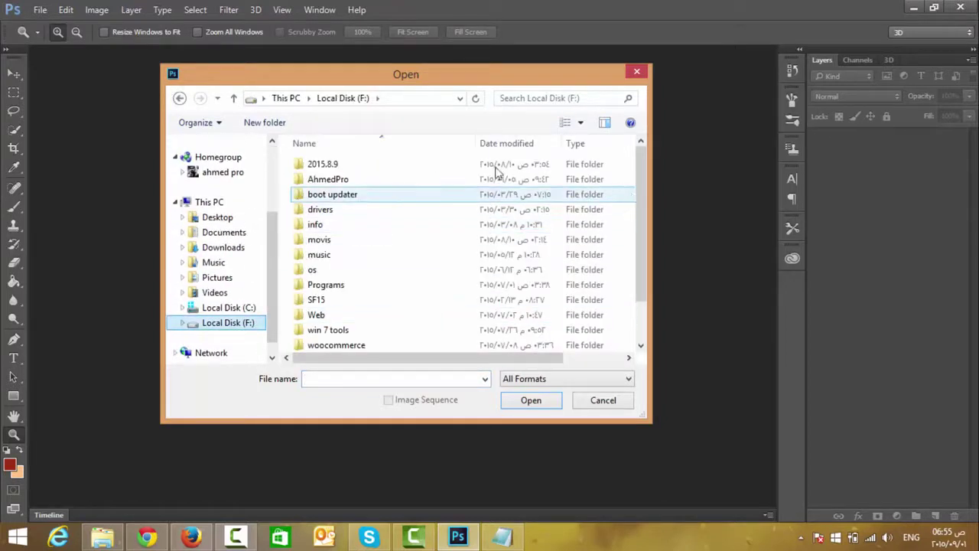
double_click(365, 179)
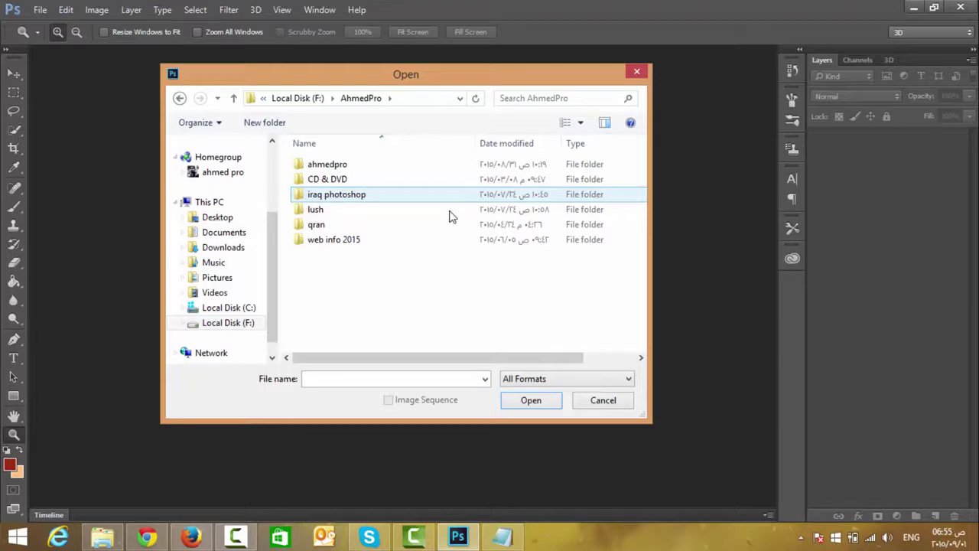
key(Return)
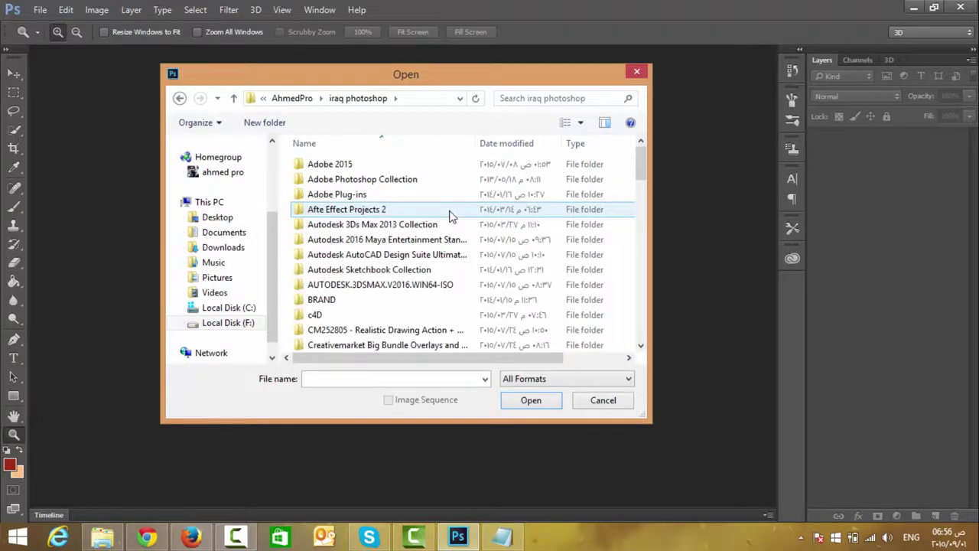
drag(643, 178, 599, 313)
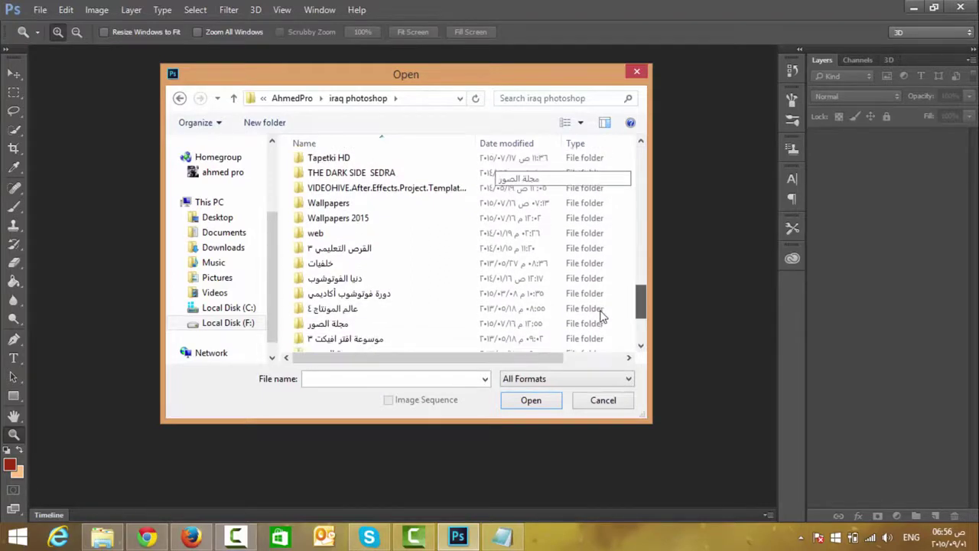
Navigate into مجلة الصور > أنهار and open the Iplay 12 waterfall image.
double_click(322, 270)
double_click(340, 270)
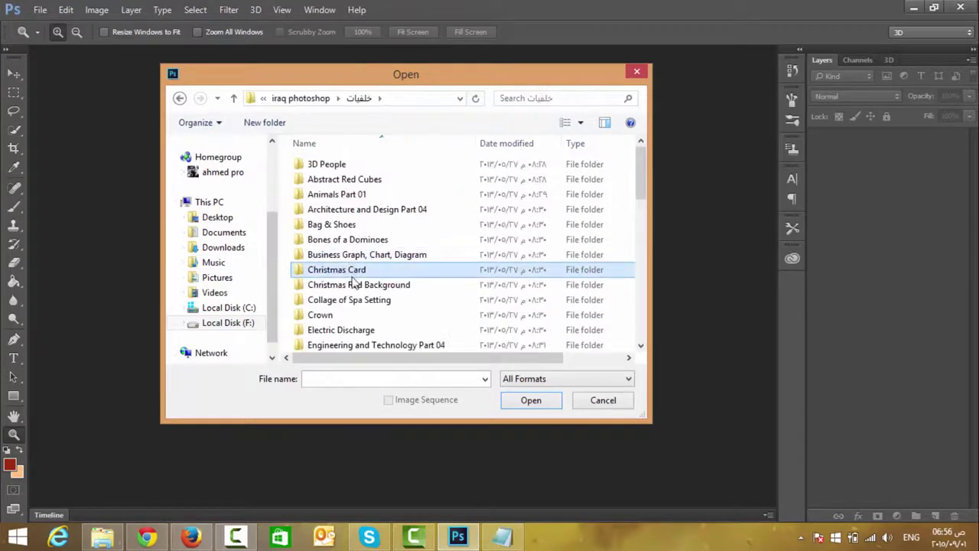
click(180, 98)
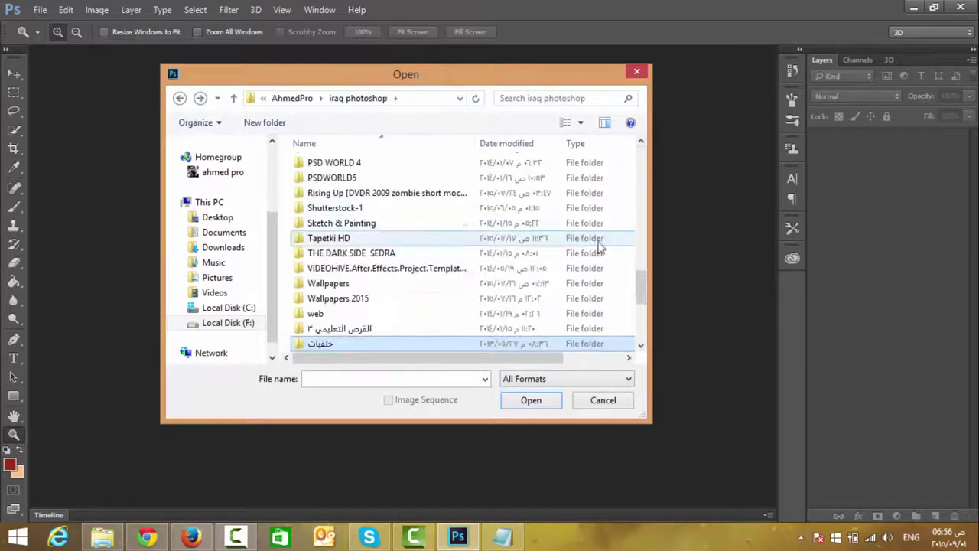
scroll(638, 284, down, 2)
scroll(459, 290, down, 3)
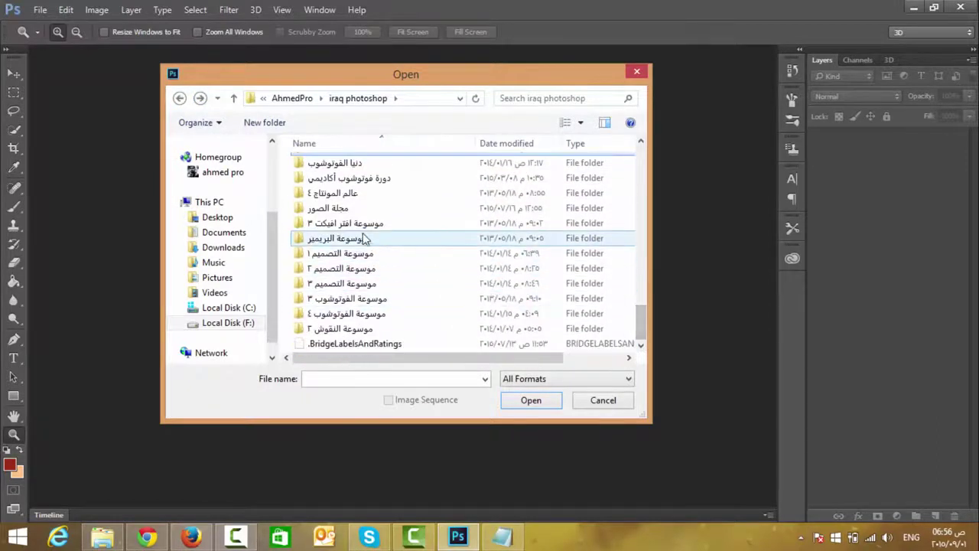
double_click(366, 207)
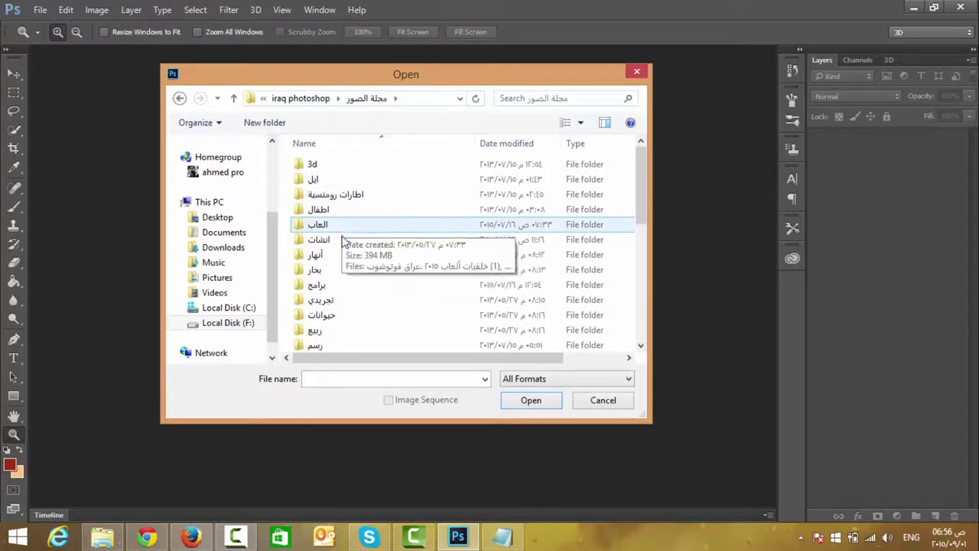
double_click(317, 255)
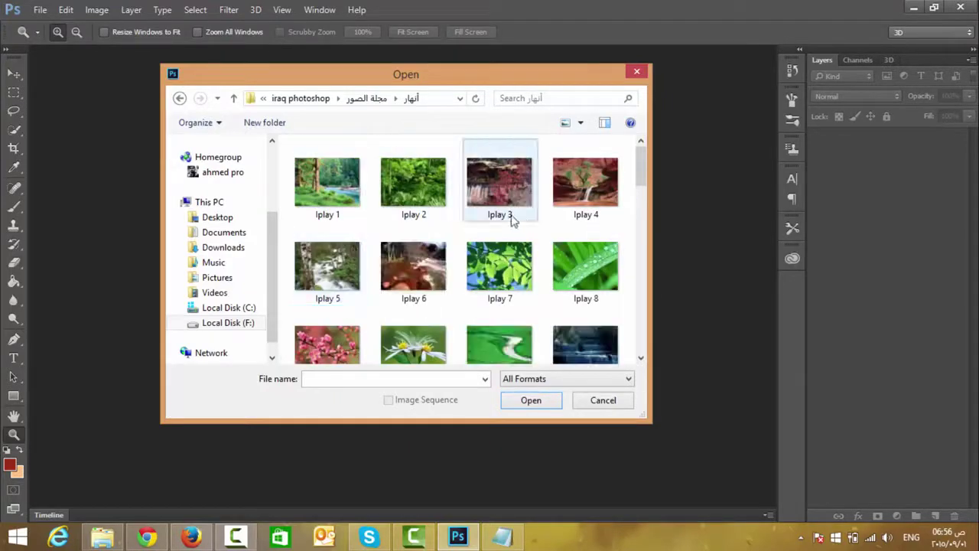
scroll(588, 317, down, 1)
double_click(588, 318)
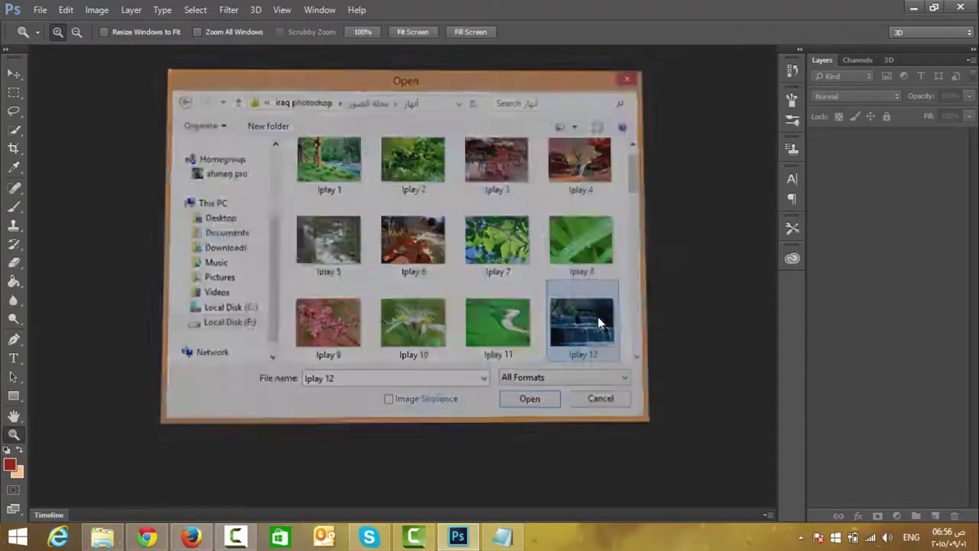
right_click(343, 210)
Fit the waterfall photo on screen and launch Topaz photoFXlab on it.
click(358, 209)
mouse_move(256, 10)
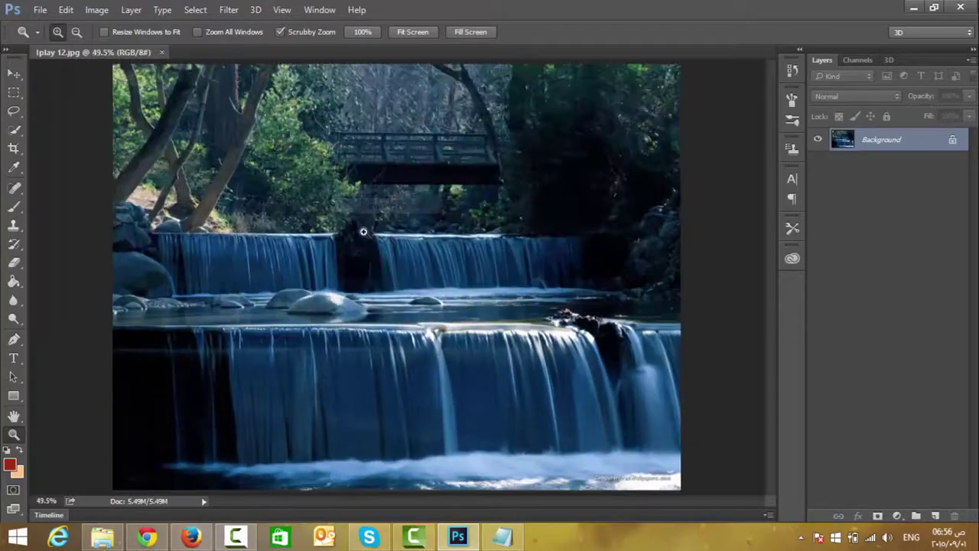
click(281, 9)
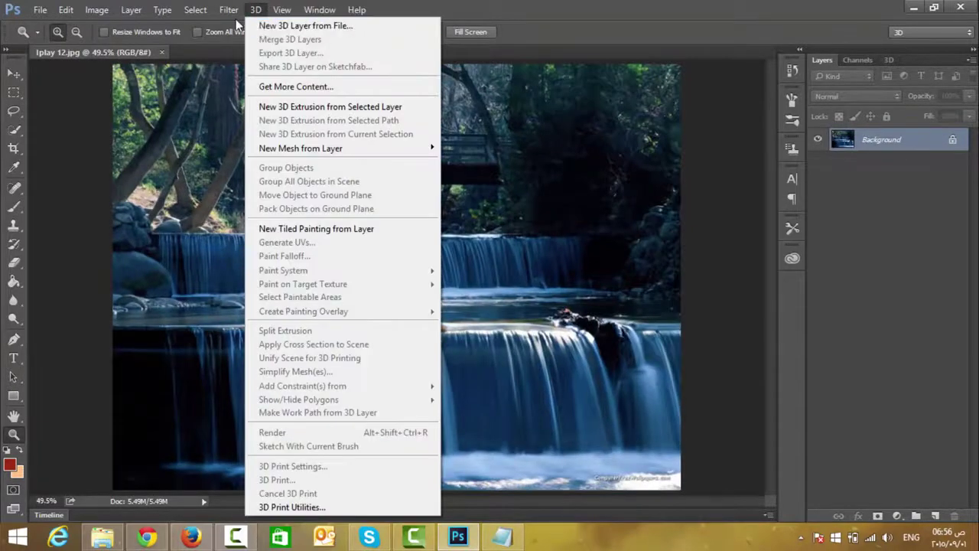
mouse_move(249, 311)
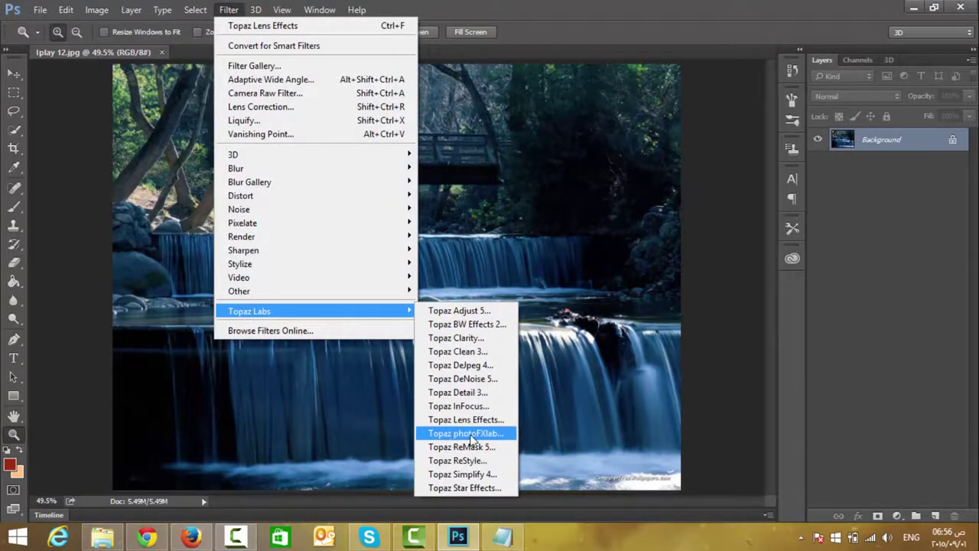
click(505, 435)
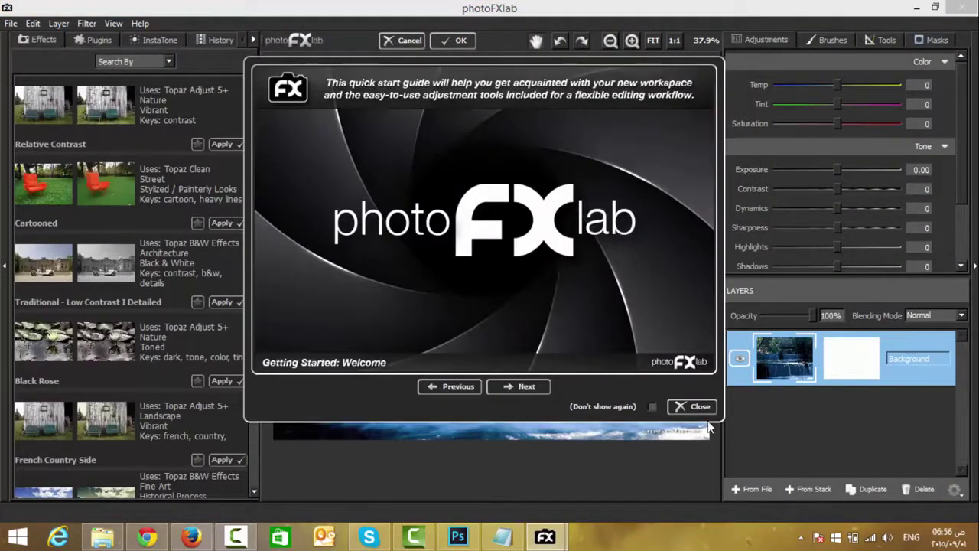
Preview the Black Rose effect in photoFXlab, then cancel without keeping changes.
click(699, 407)
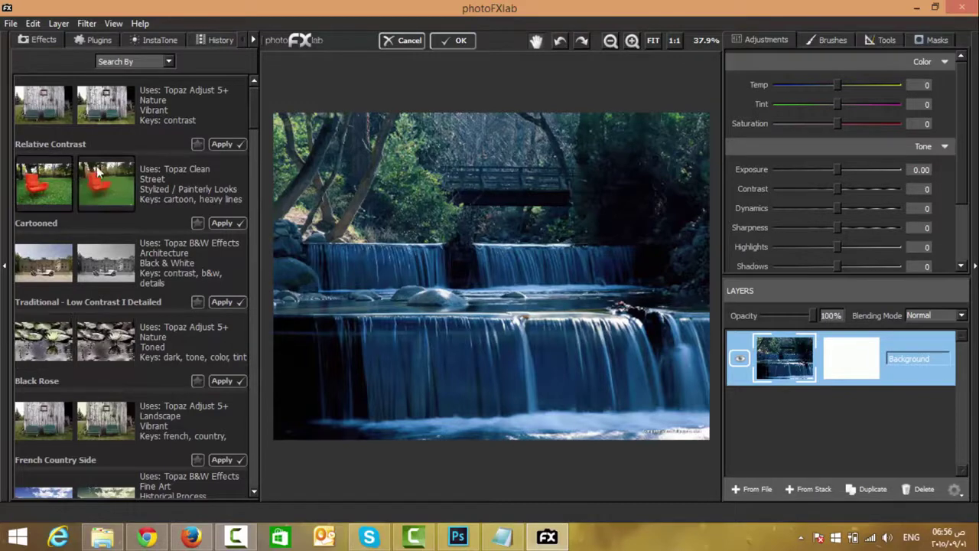
click(92, 350)
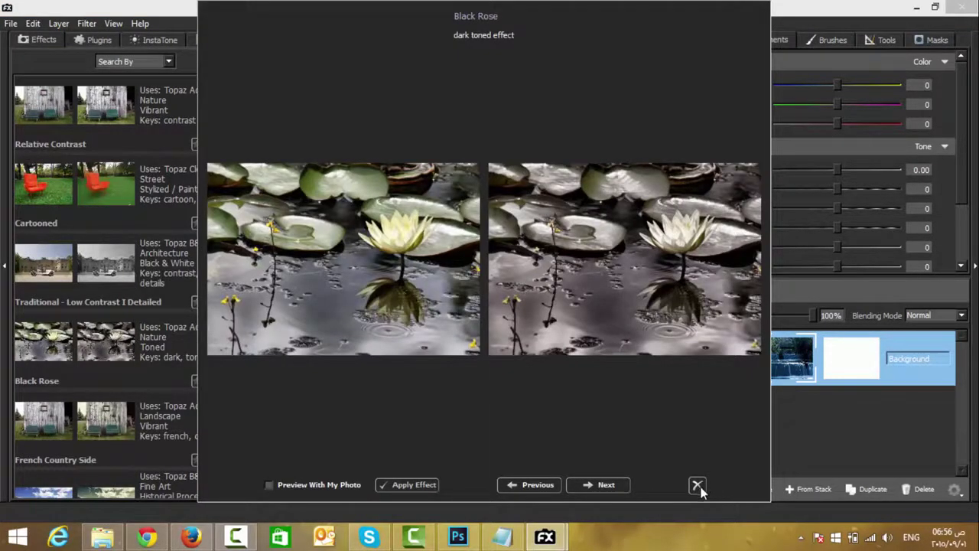
click(407, 485)
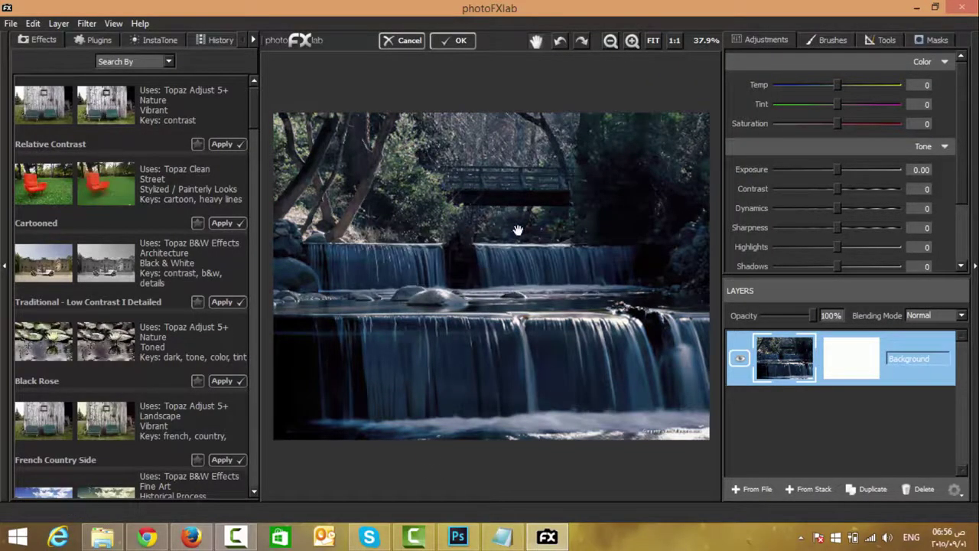
key(Delete)
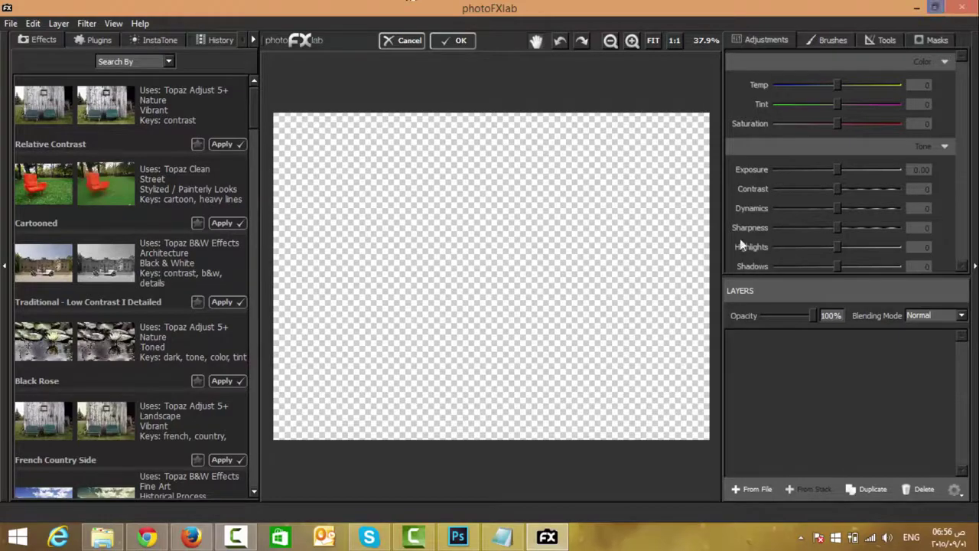
click(409, 42)
click(229, 9)
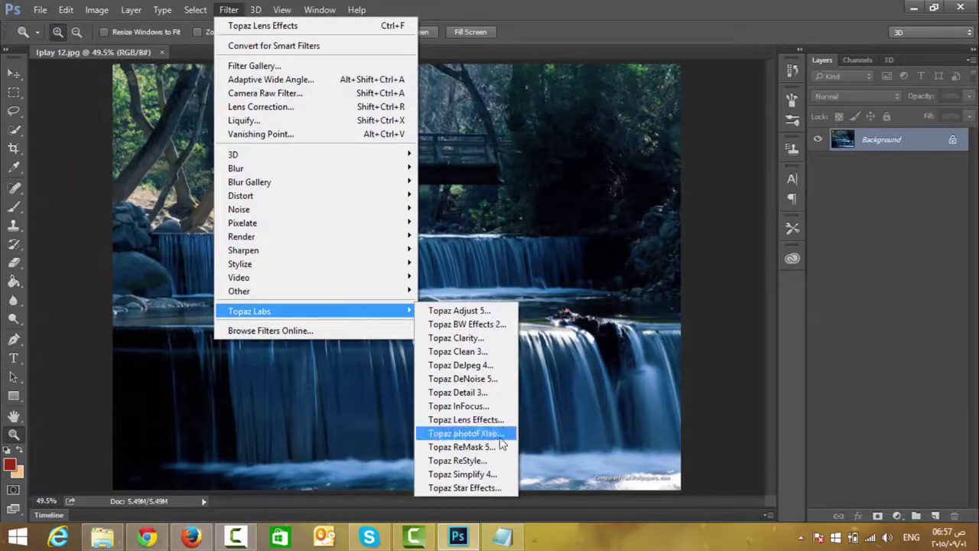
Apply Cyanotype - Cerulean Cambridge Dynamic to the waterfall photo and confirm, prompting for a license key.
click(501, 435)
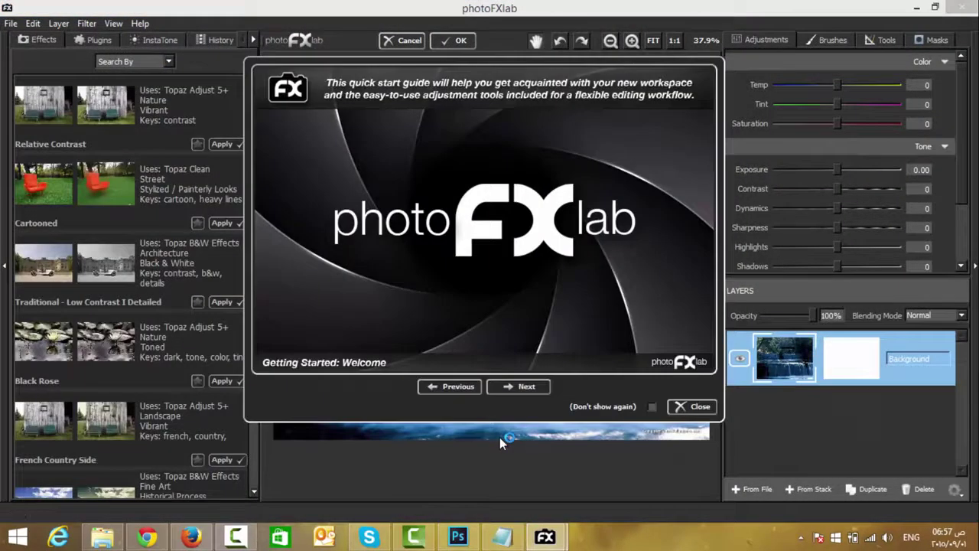
click(689, 408)
scroll(238, 428, down, 3)
scroll(154, 359, down, 3)
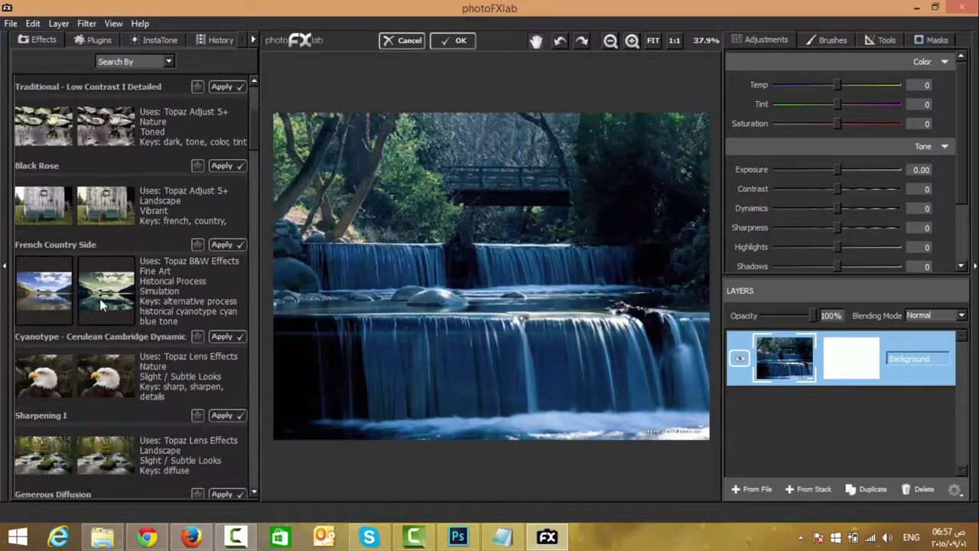
click(242, 337)
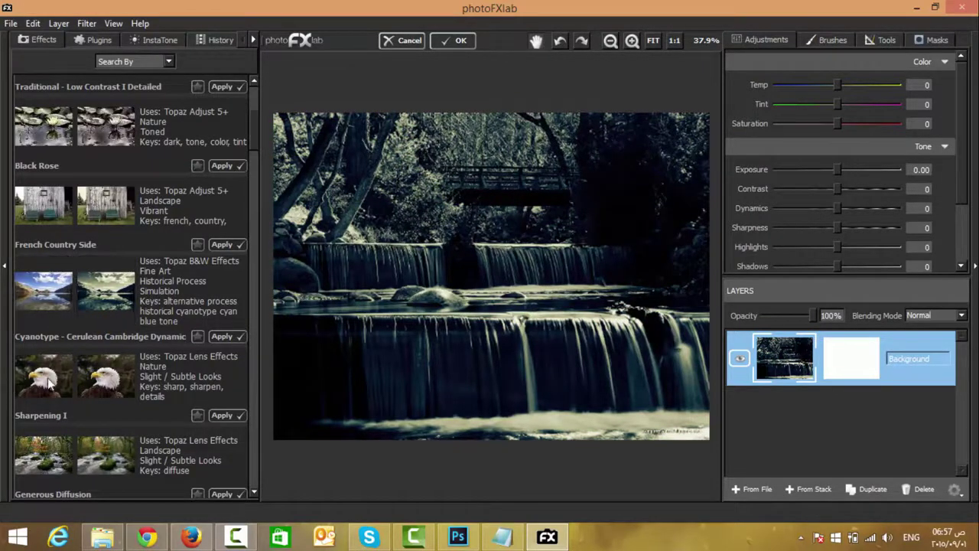
click(466, 42)
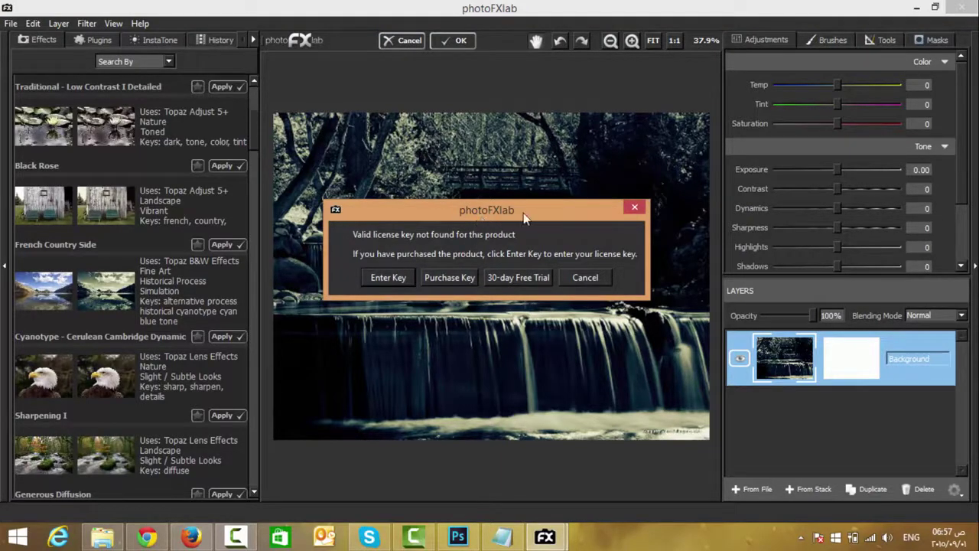
Copy the photoFXlab serial number from the Notepad key file.
click(499, 539)
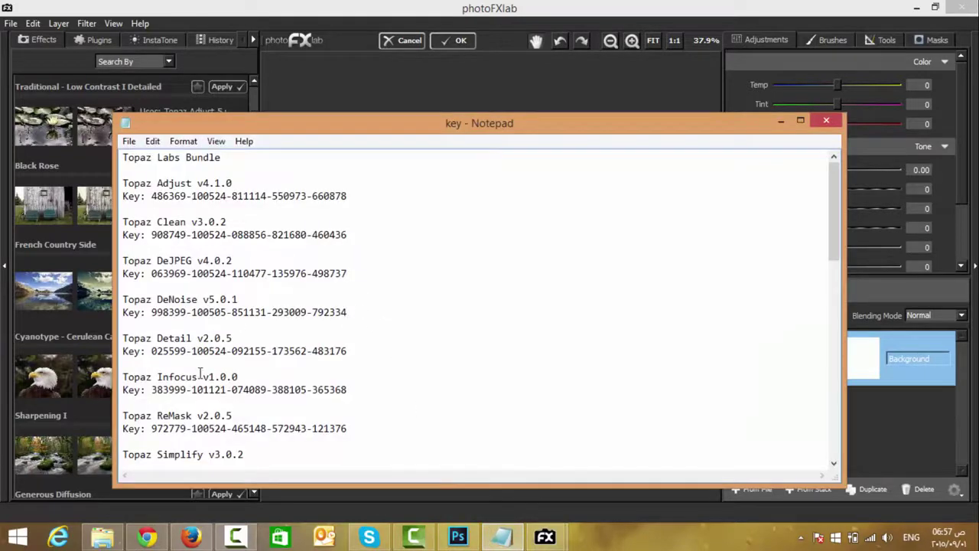
scroll(228, 371, down, 1)
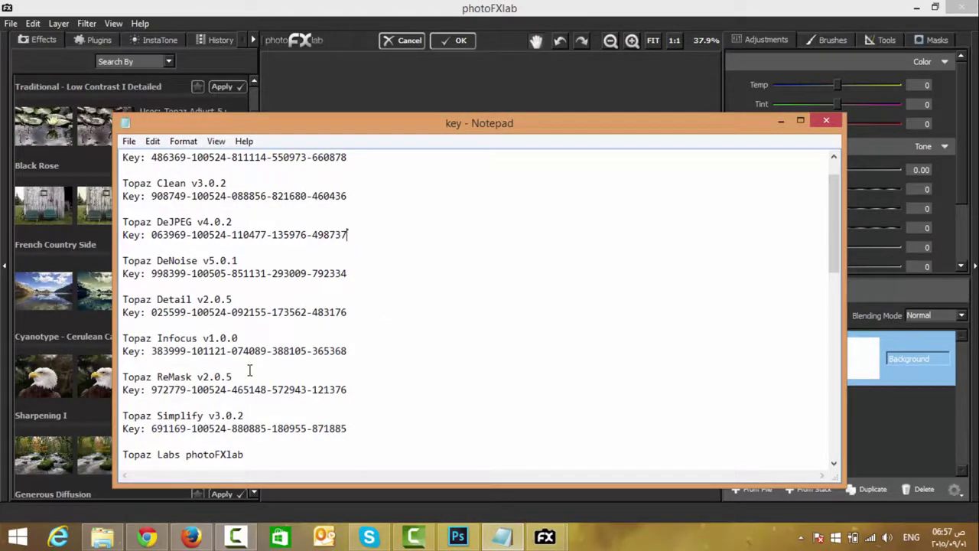
scroll(249, 371, down, 1)
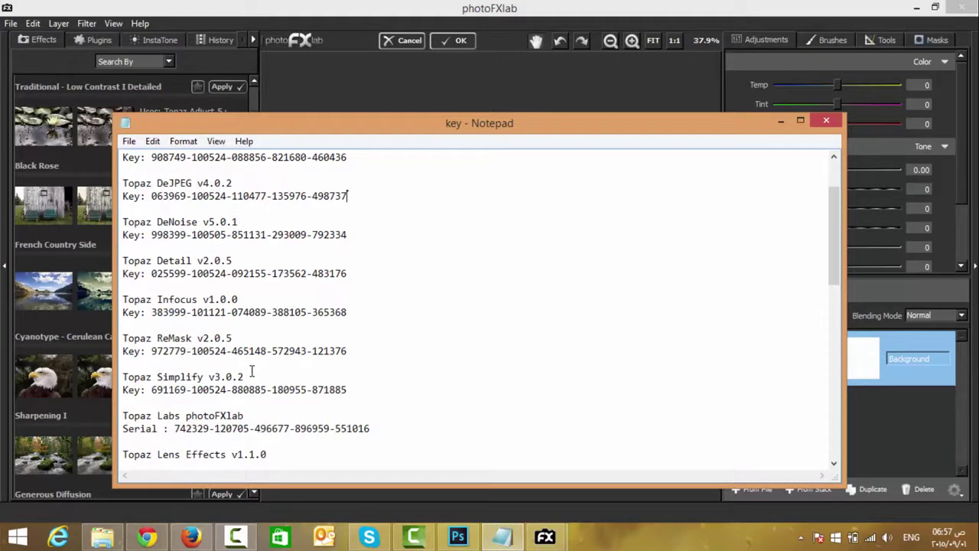
drag(175, 427, 373, 428)
right_click(245, 429)
mouse_move(545, 537)
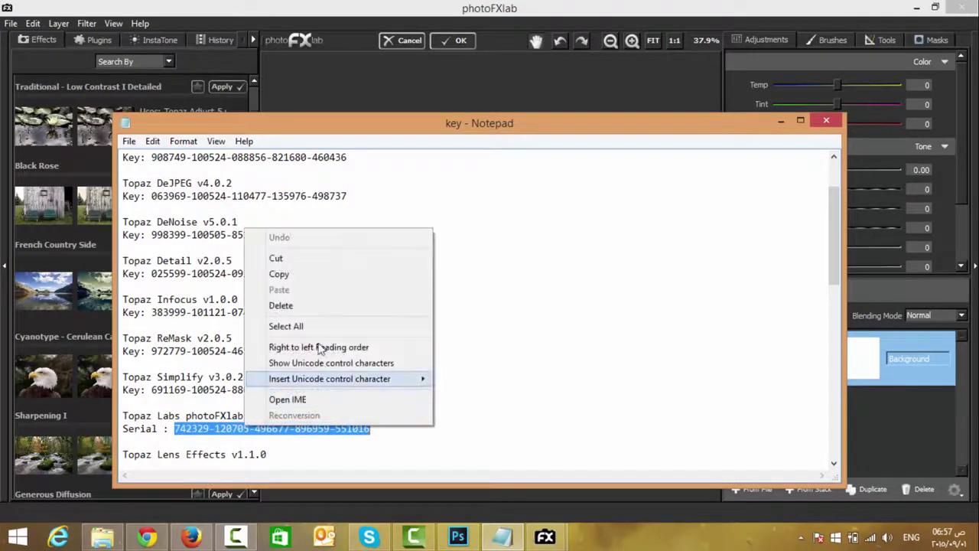
click(311, 280)
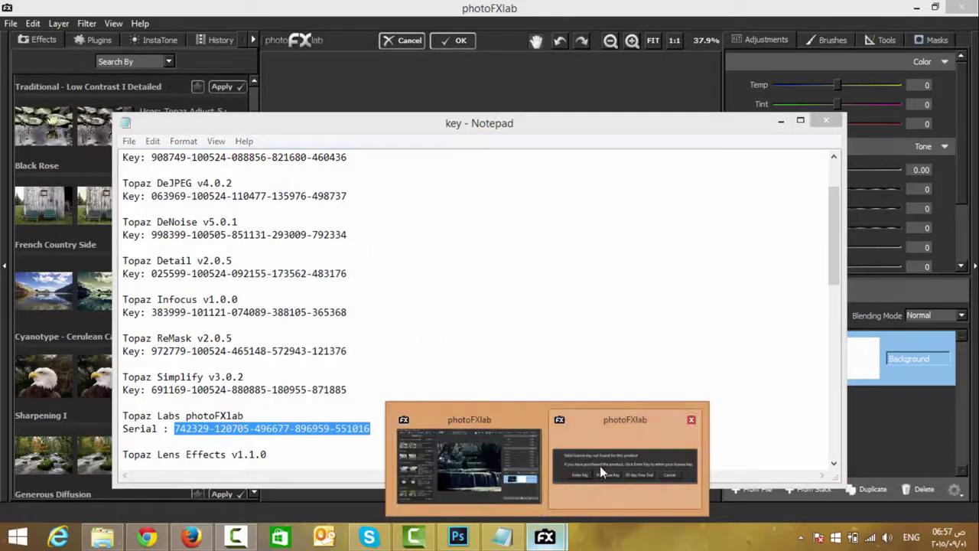
Paste the serial cleanly into photoFXlab's License Key field.
click(601, 463)
click(389, 277)
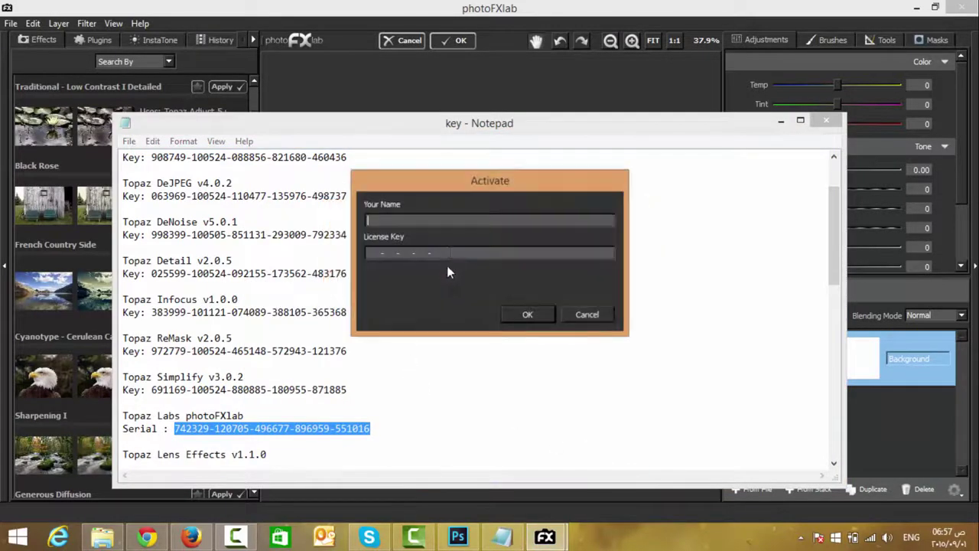
right_click(433, 222)
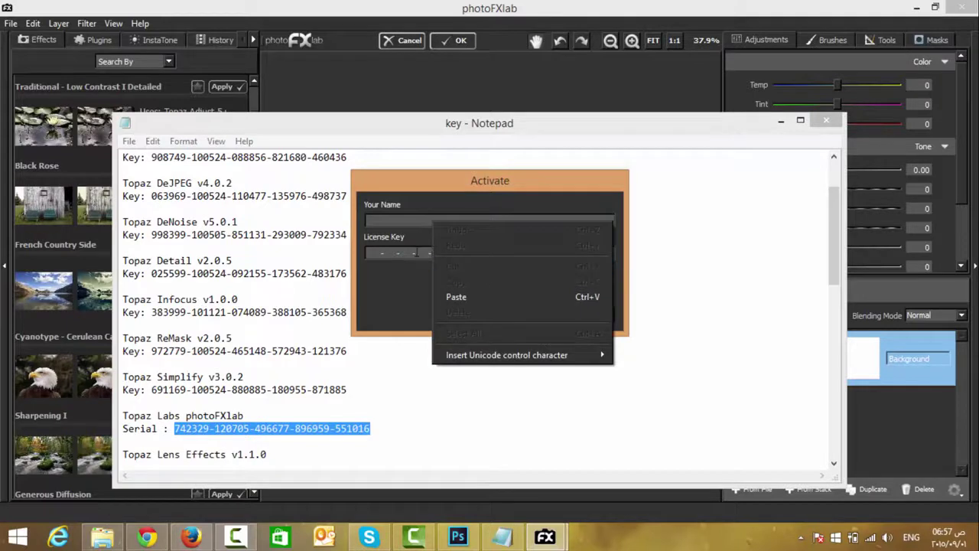
click(456, 297)
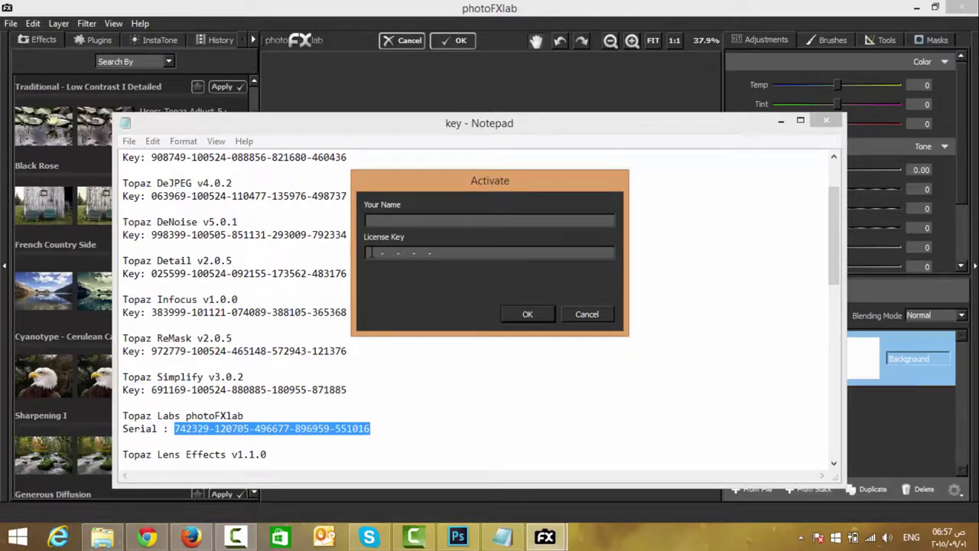
right_click(383, 253)
click(441, 324)
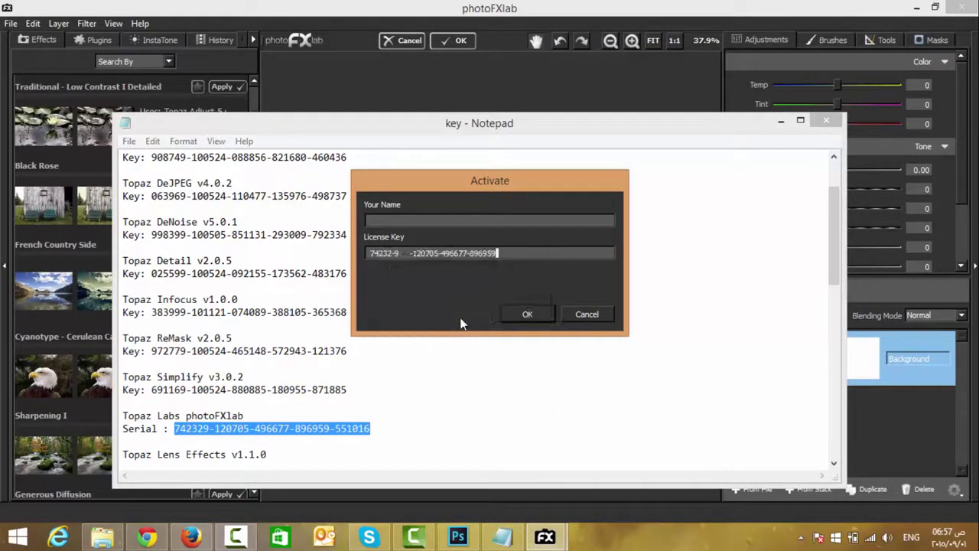
key(ctrl+a)
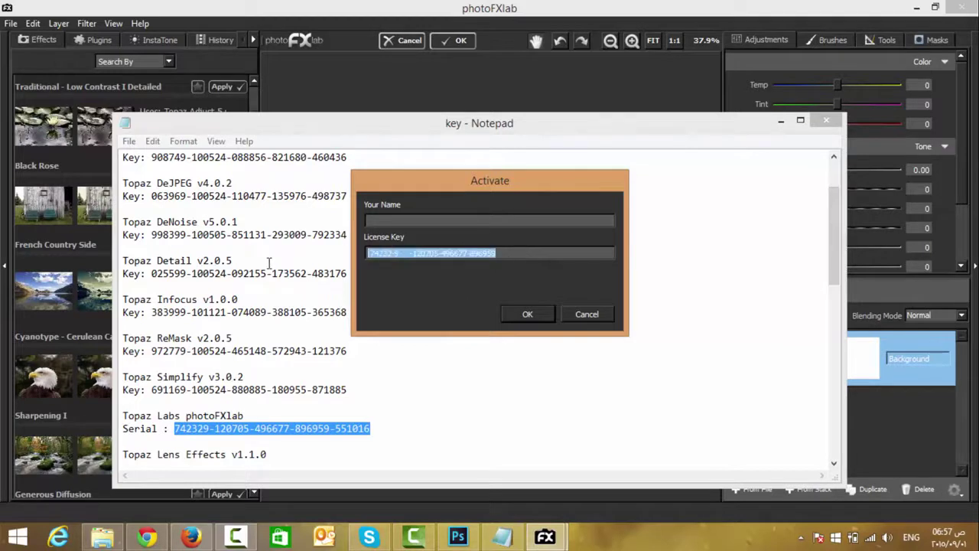
key(BackSpace)
key(ctrl+v)
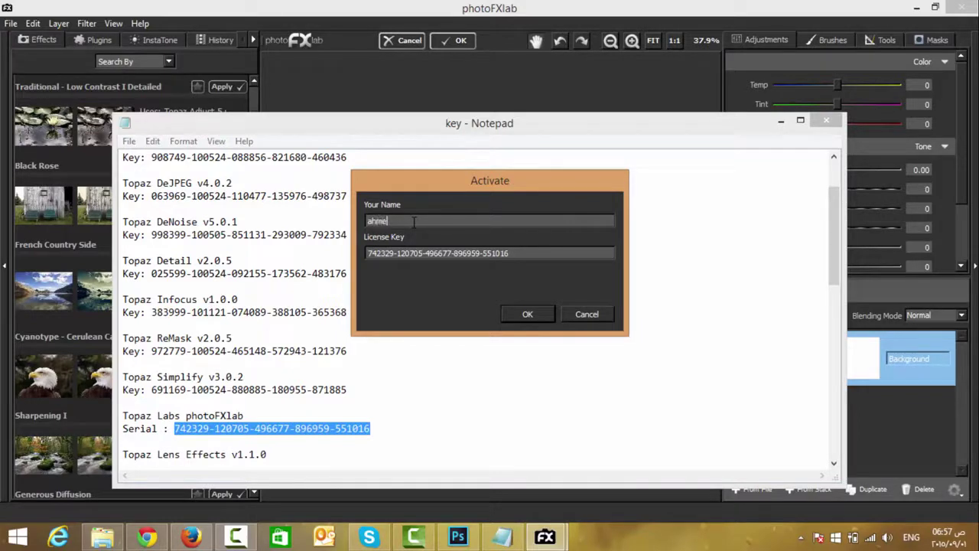
Submit the activation, confirm success, and return the photo to Photoshop.
click(534, 315)
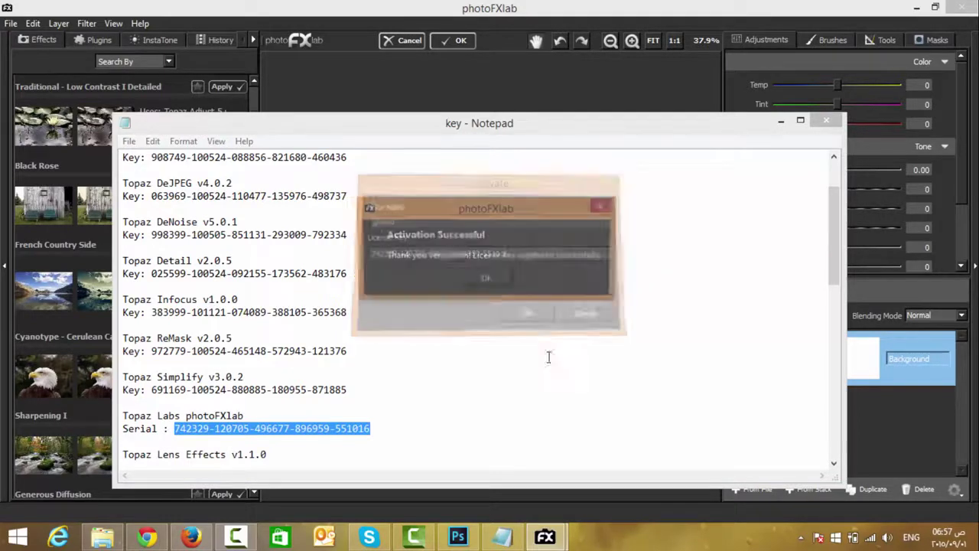
click(487, 279)
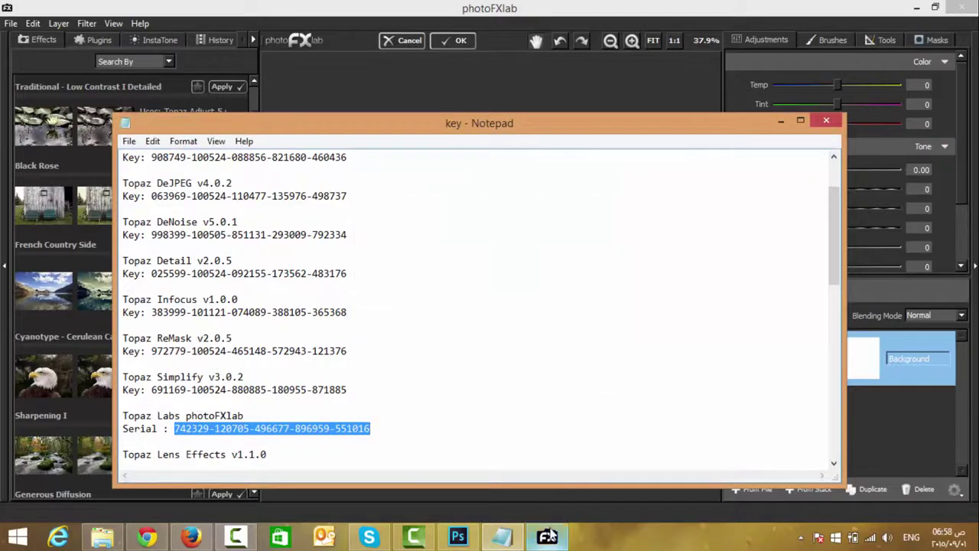
click(461, 42)
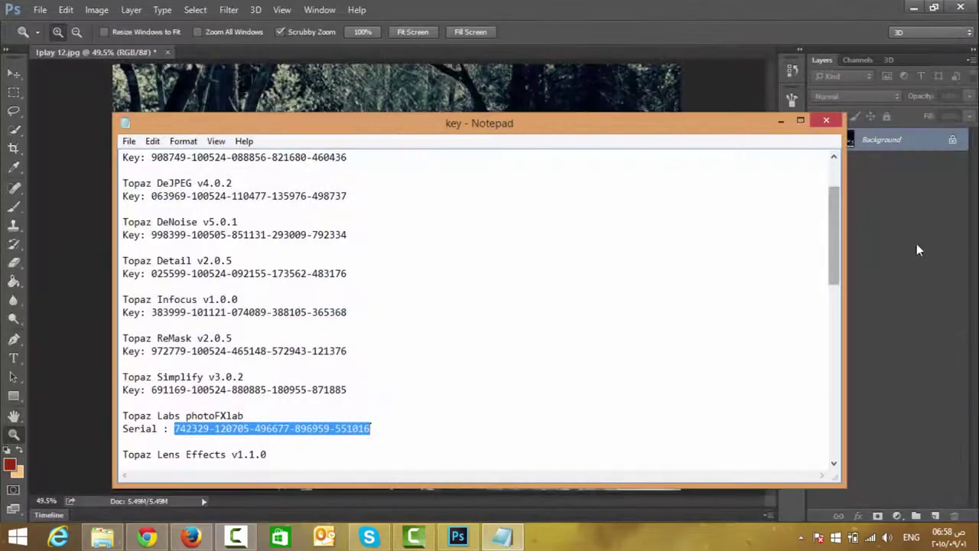
Undo twice to compare, then relaunch photoFXlab and turn off the quick start guide.
click(916, 243)
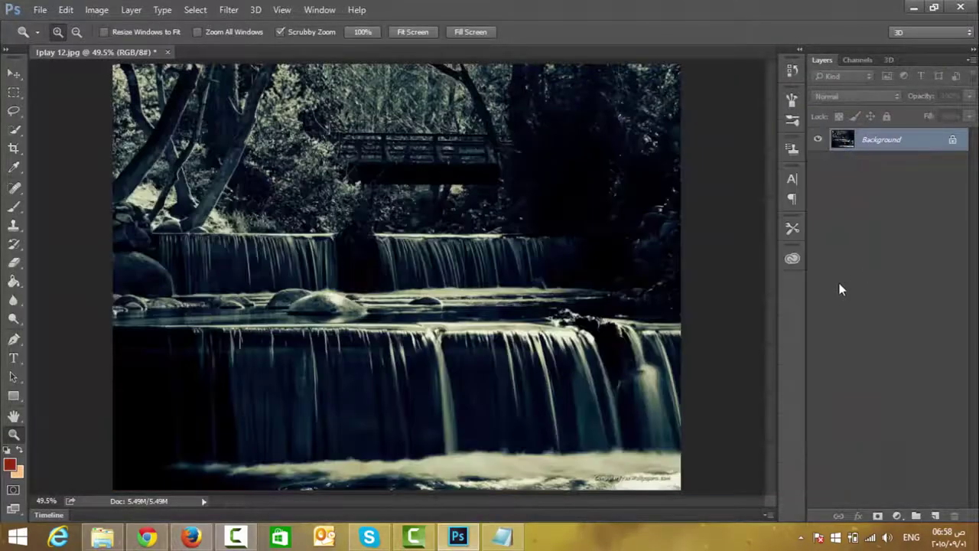
key(ctrl+z)
key(ctrl+z)
key(ctrl+z)
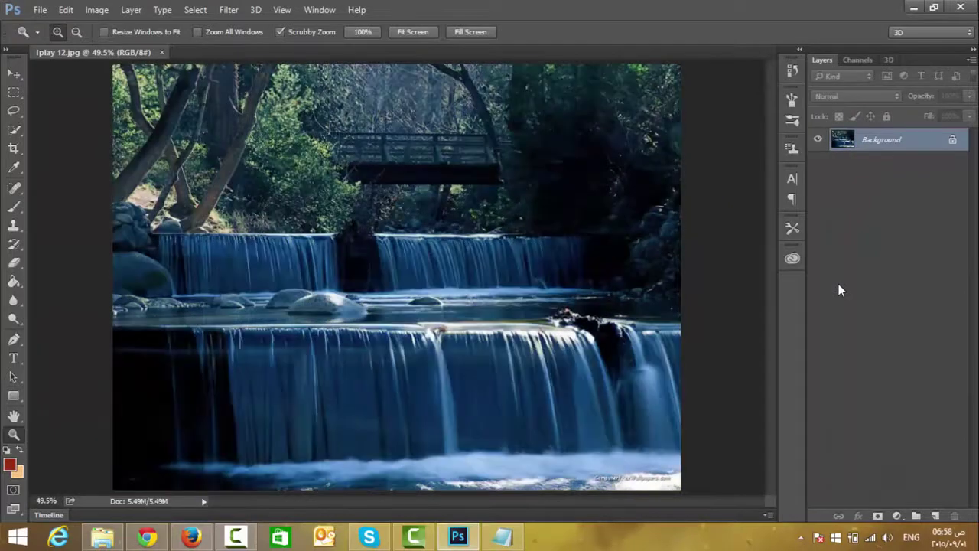
key(ctrl+z)
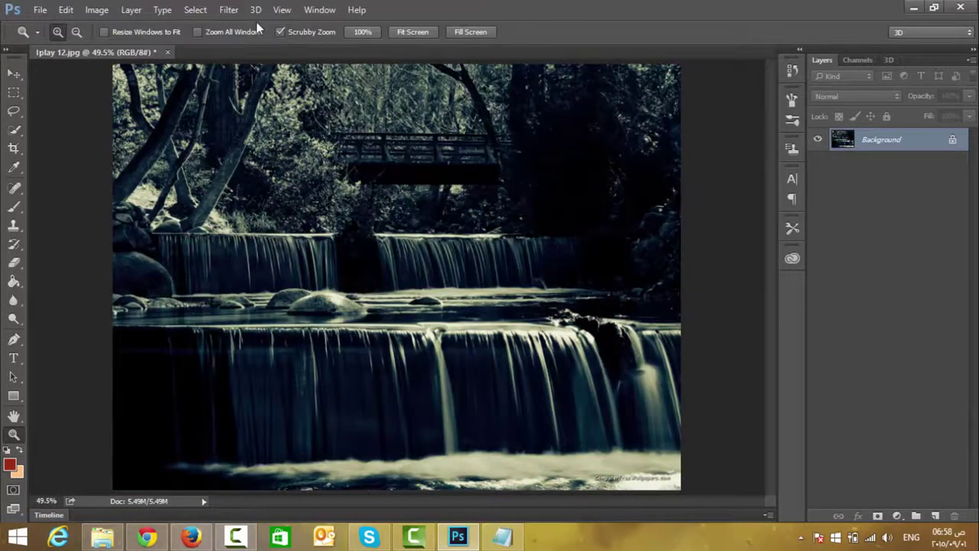
click(232, 12)
mouse_move(249, 311)
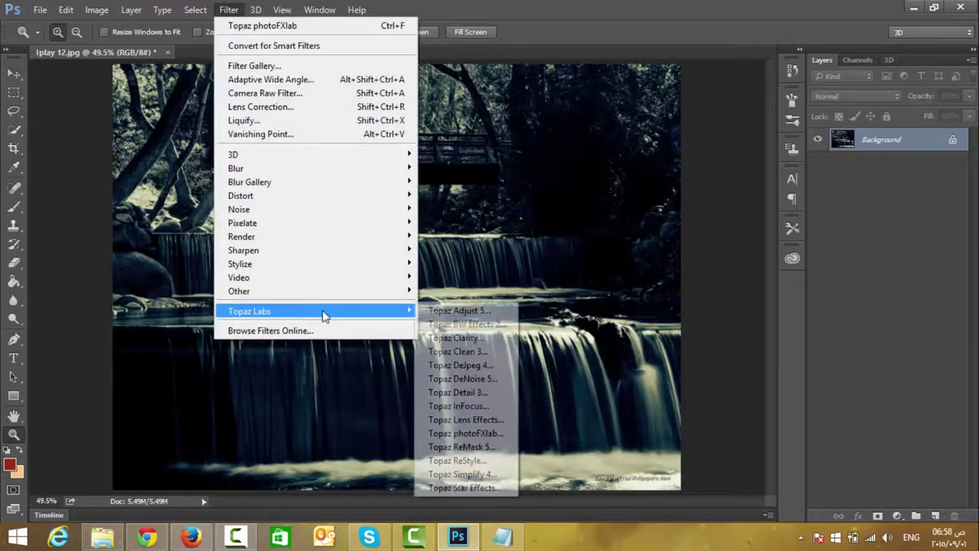
click(496, 434)
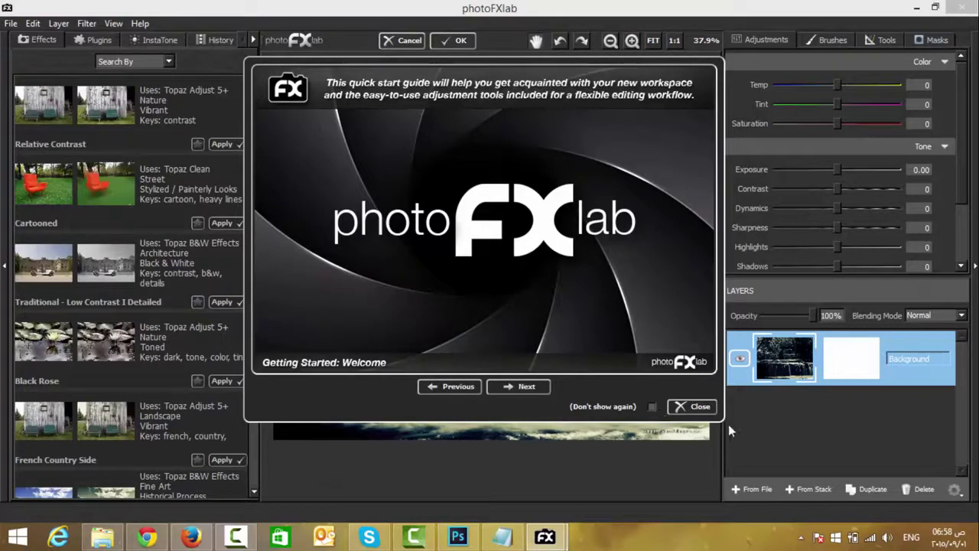
click(652, 408)
click(693, 407)
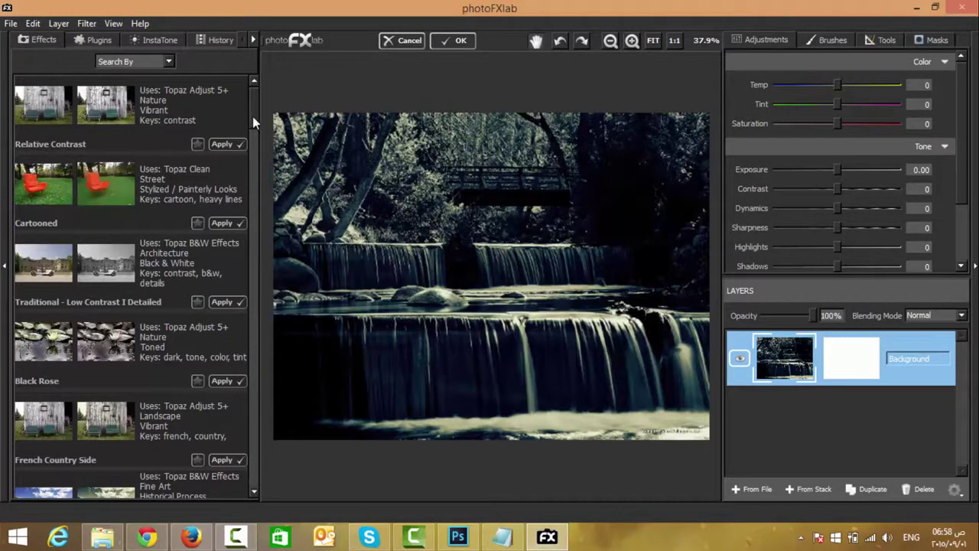
Apply the Fog Filter - Fog I effect and commit the fogged photo to Photoshop.
drag(253, 119, 211, 310)
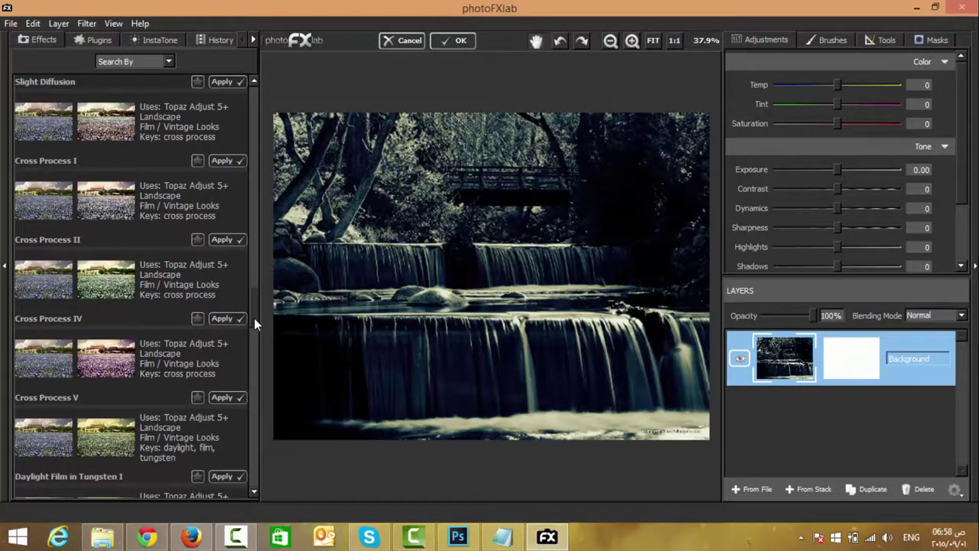
drag(254, 317, 234, 241)
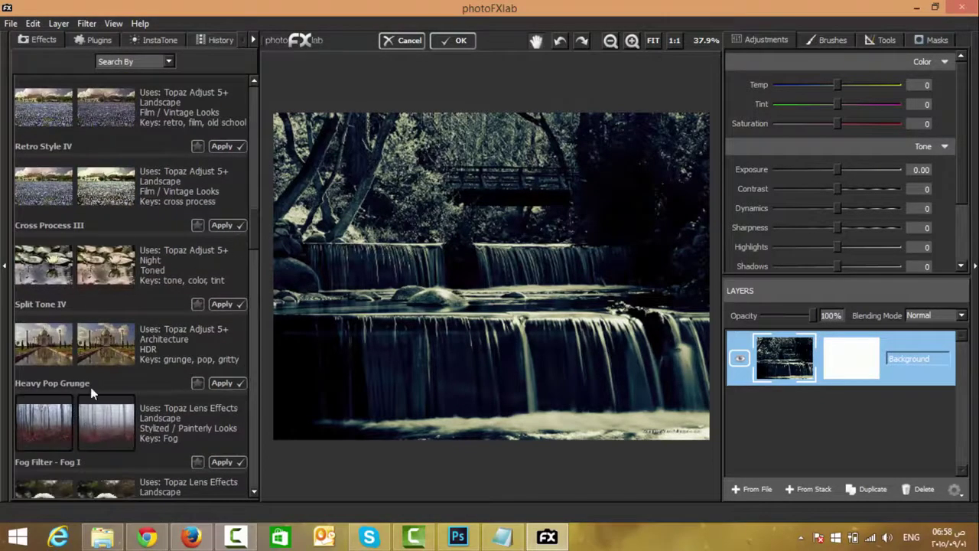
click(113, 425)
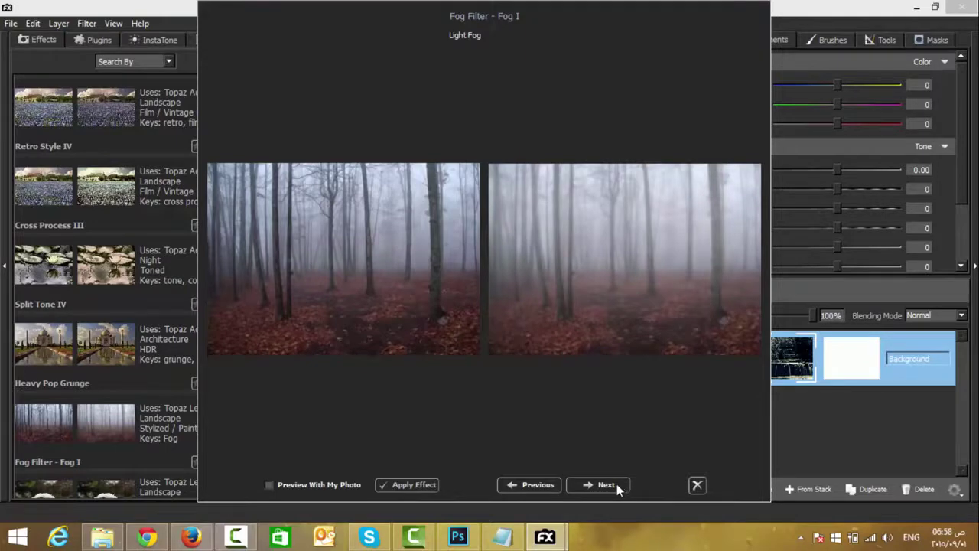
click(415, 486)
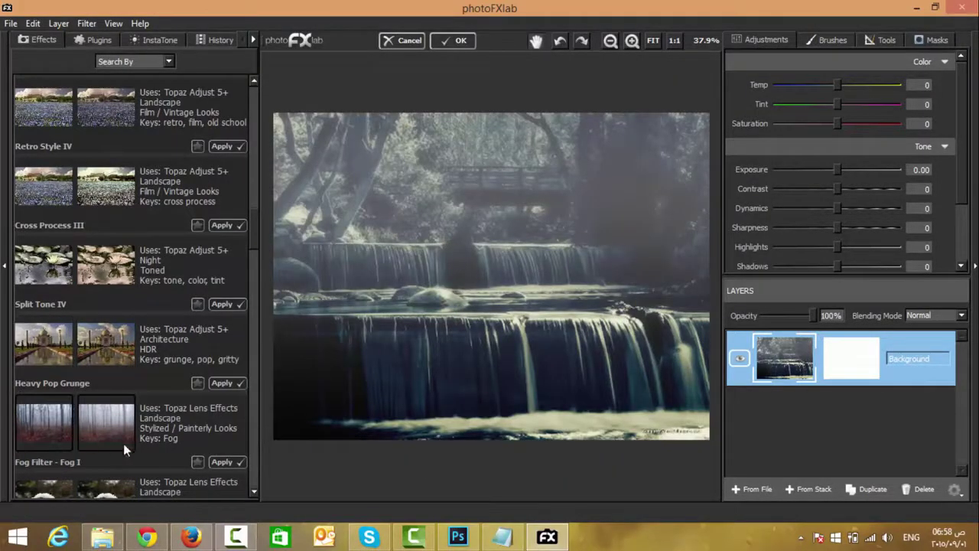
click(461, 42)
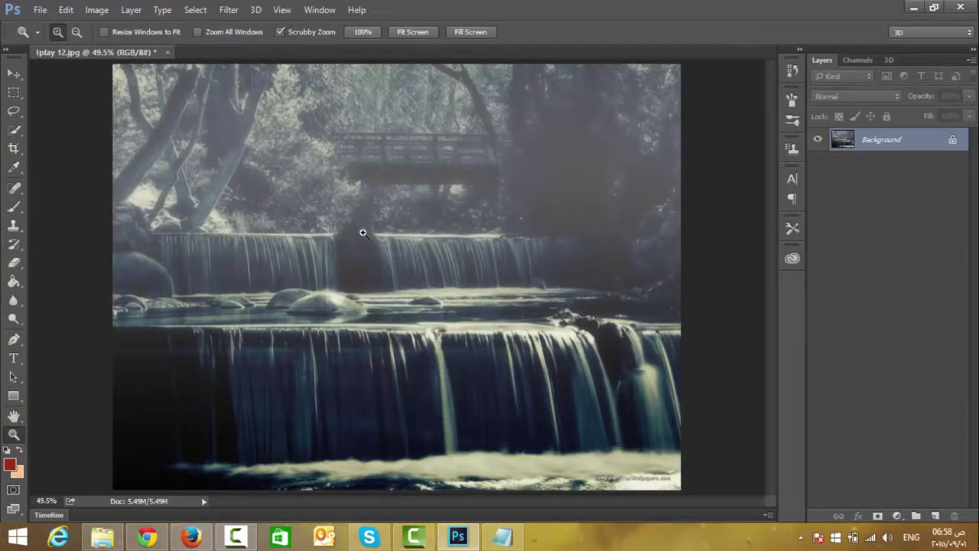
click(229, 10)
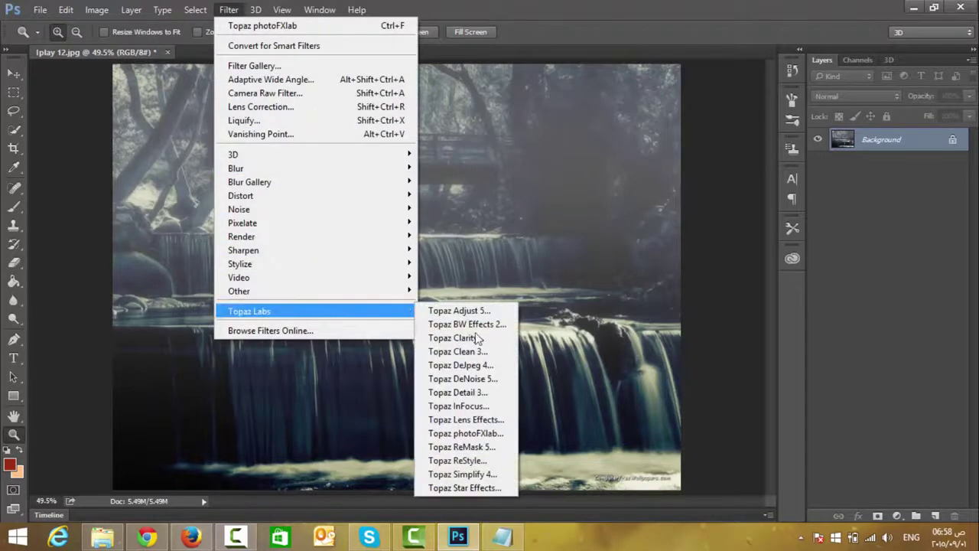
mouse_move(249, 311)
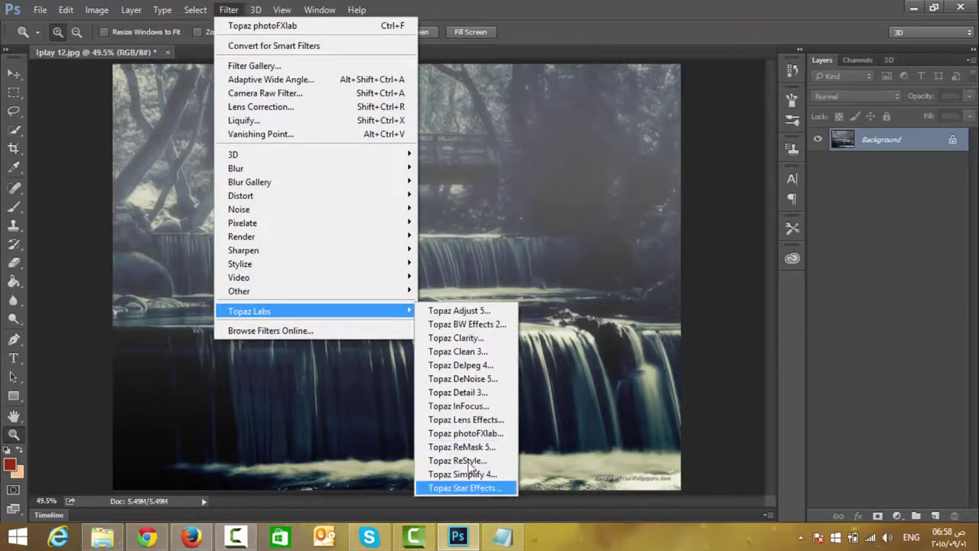
click(493, 452)
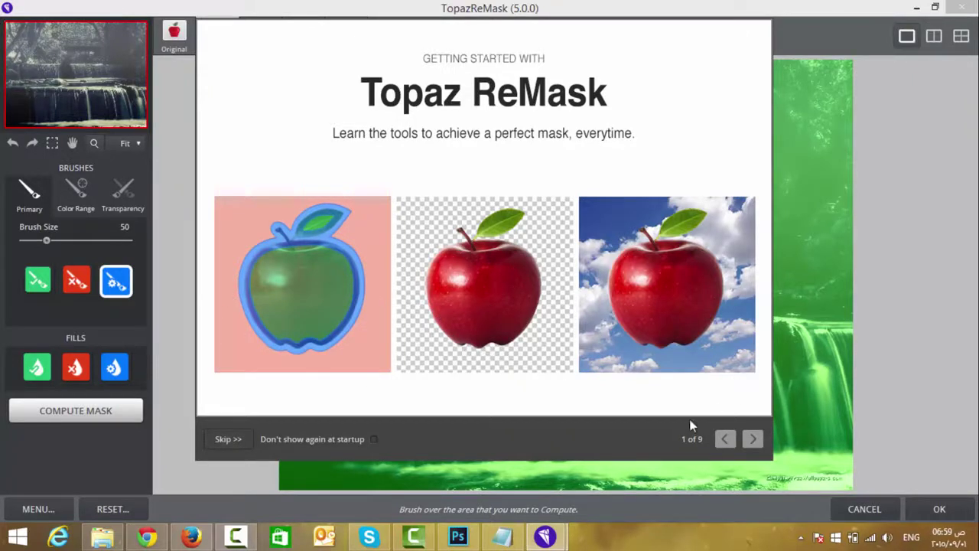
click(227, 438)
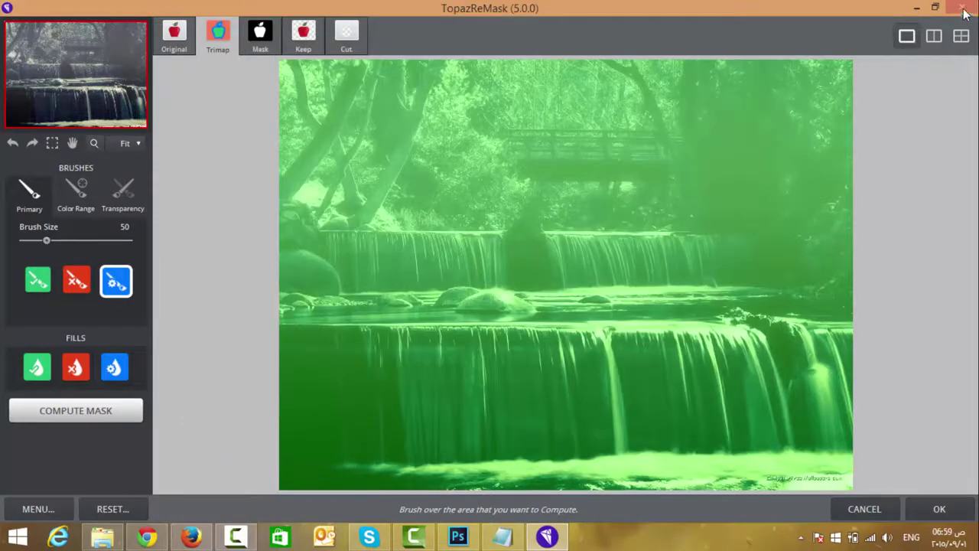
Cancel ReMask and browse to the اطفال picture folder in the Open dialog.
click(864, 509)
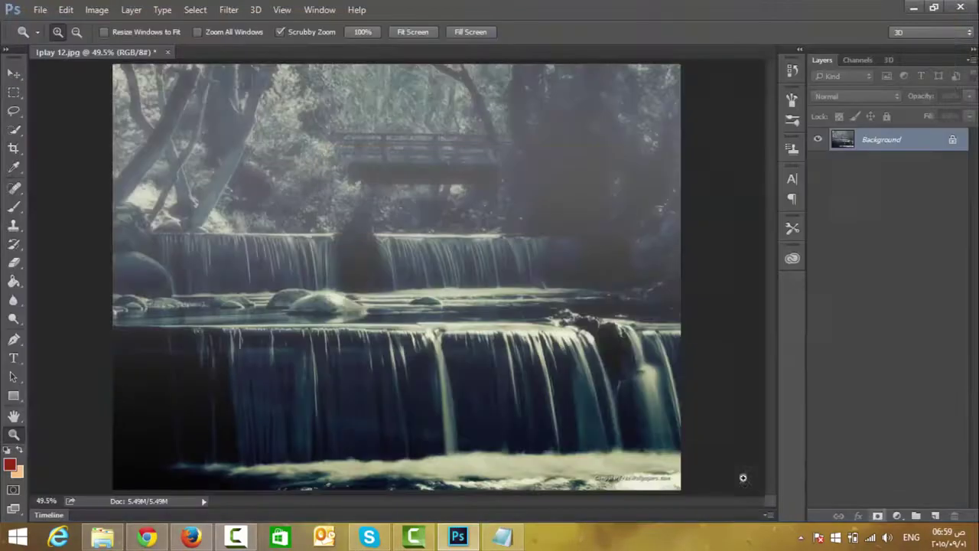
click(40, 9)
click(46, 36)
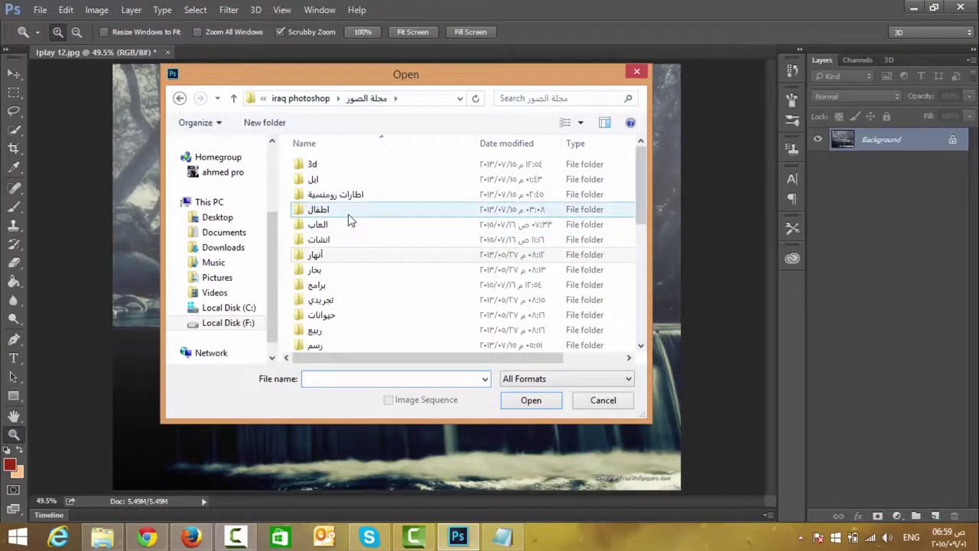
double_click(348, 210)
Open image (11) of two girls on a beach and show the Topaz Labs filters.
click(321, 188)
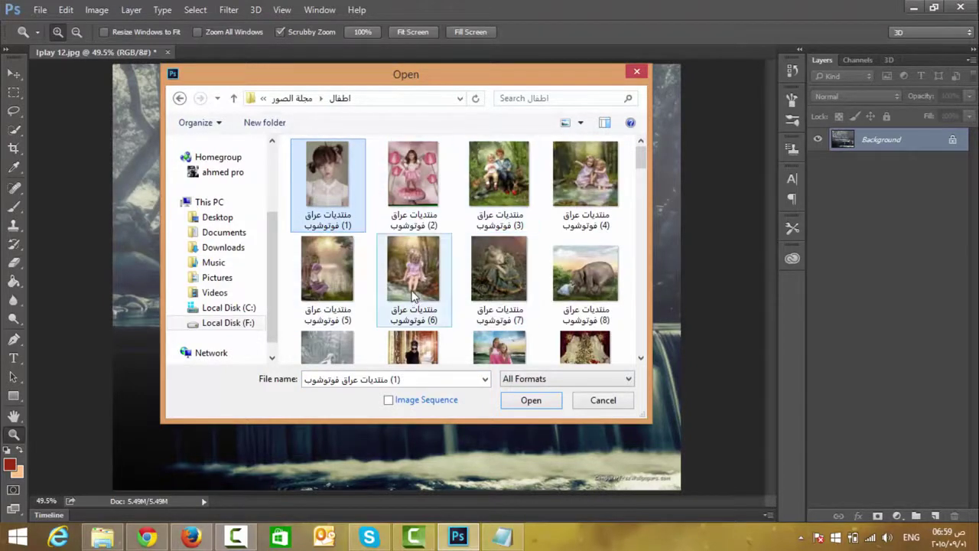
scroll(397, 260, down, 2)
double_click(509, 215)
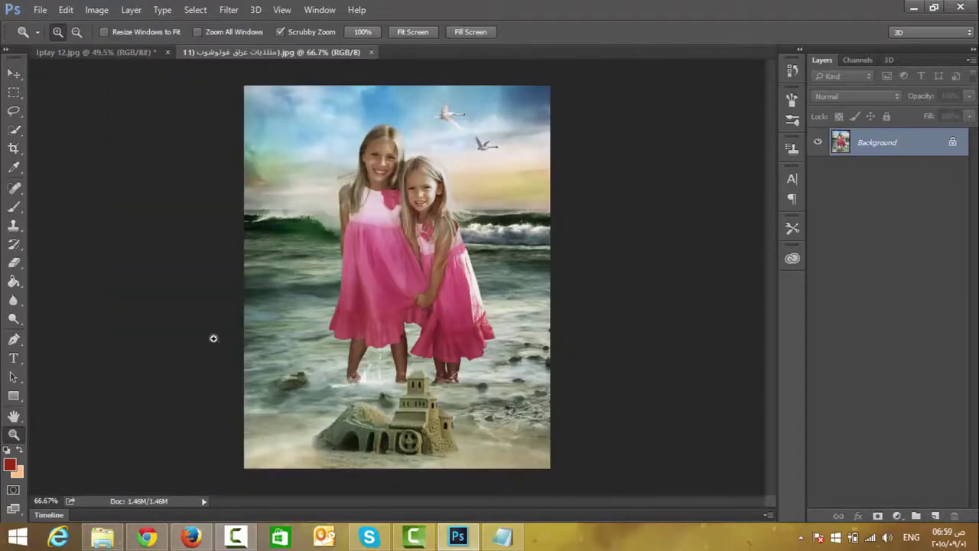
click(132, 10)
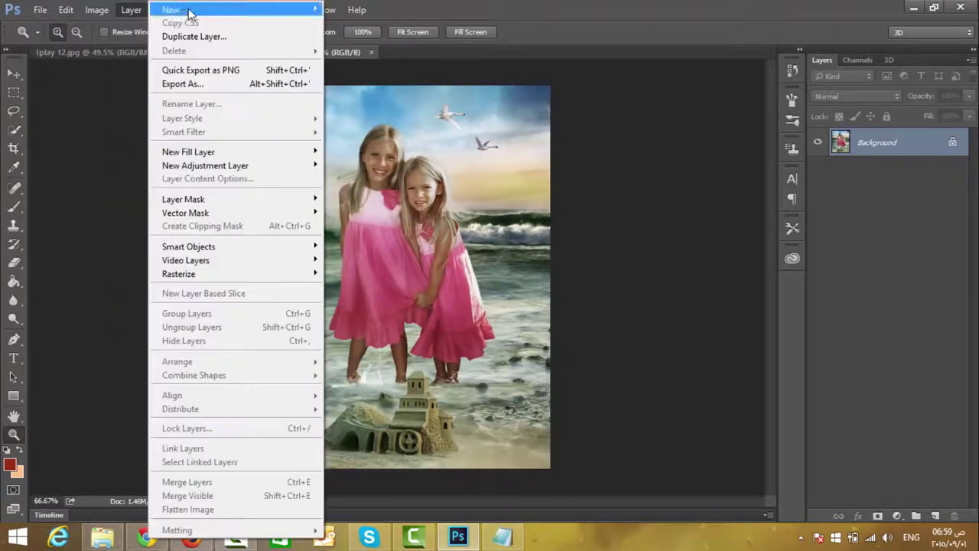
click(228, 10)
mouse_move(250, 311)
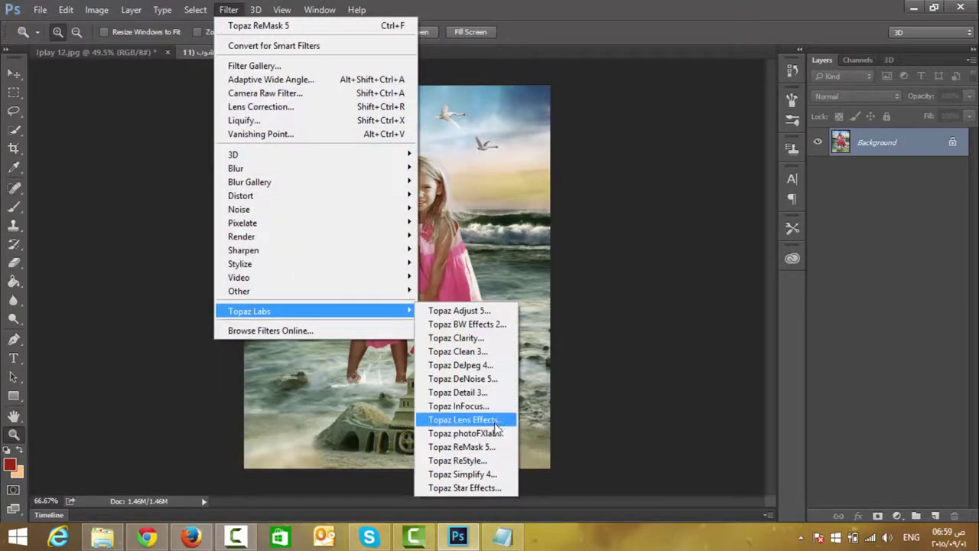
Launch Topaz ReMask 5 on the beach photo and paint a compute stroke around the girls.
click(497, 449)
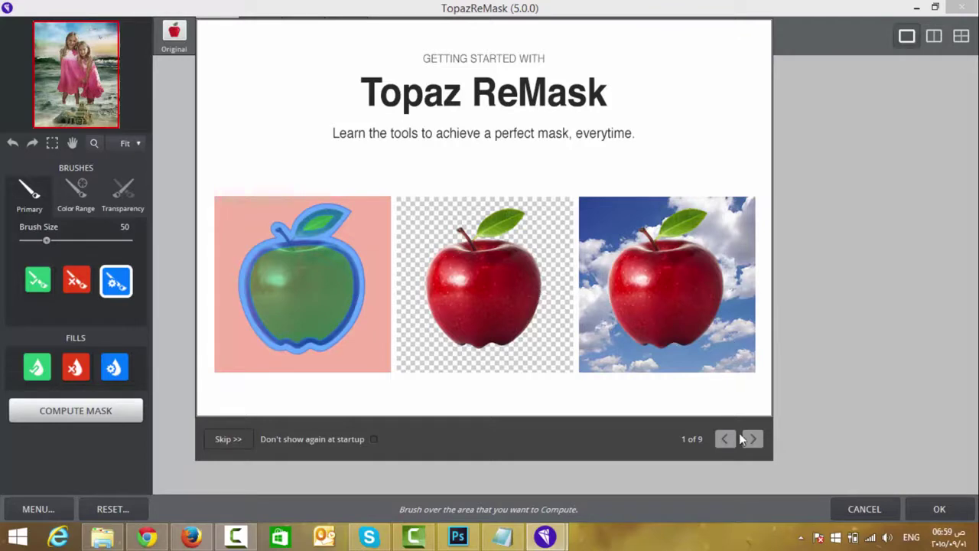
click(243, 440)
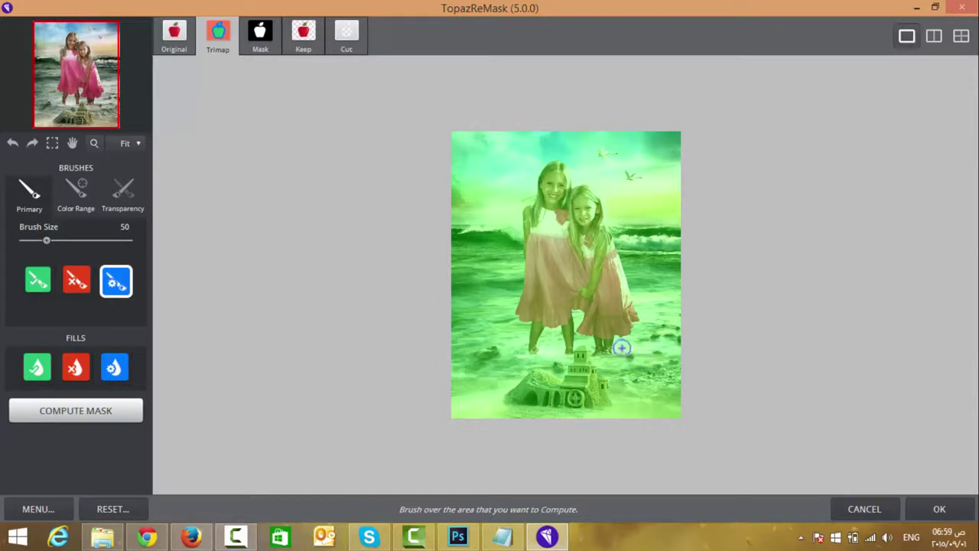
mouse_move(621, 352)
mouse_down()
mouse_move(635, 316)
mouse_move(607, 216)
mouse_move(552, 155)
mouse_move(527, 208)
mouse_move(519, 325)
mouse_move(535, 348)
mouse_move(555, 329)
mouse_move(563, 359)
mouse_move(583, 321)
mouse_move(598, 353)
mouse_move(617, 361)
mouse_move(620, 352)
mouse_up()
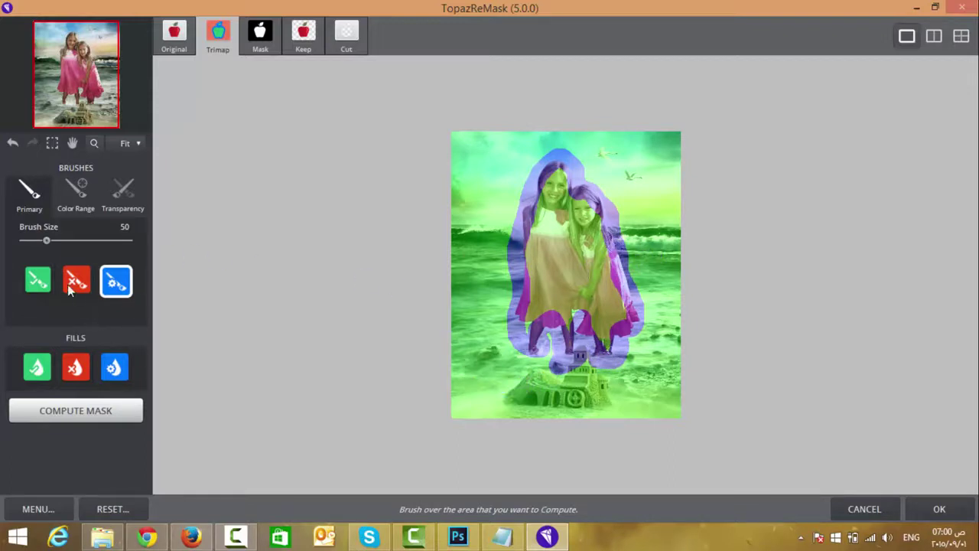
Try the color range brush, preview Cut and Keep views, then undo the mask.
click(75, 183)
click(38, 194)
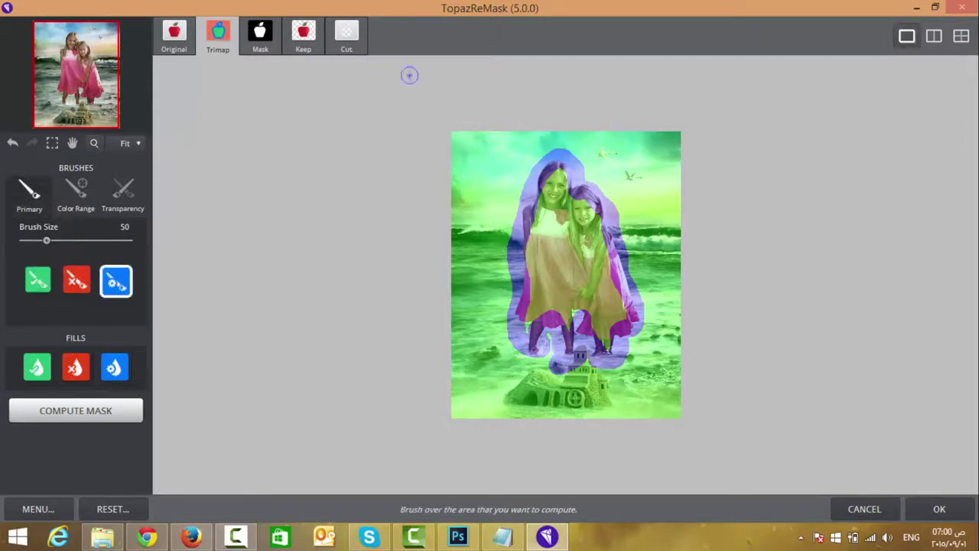
click(345, 38)
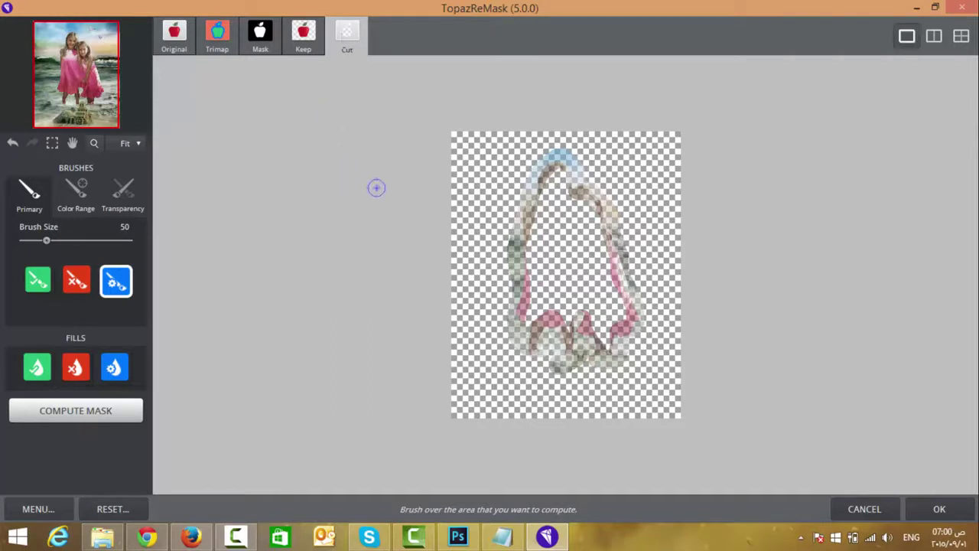
click(299, 38)
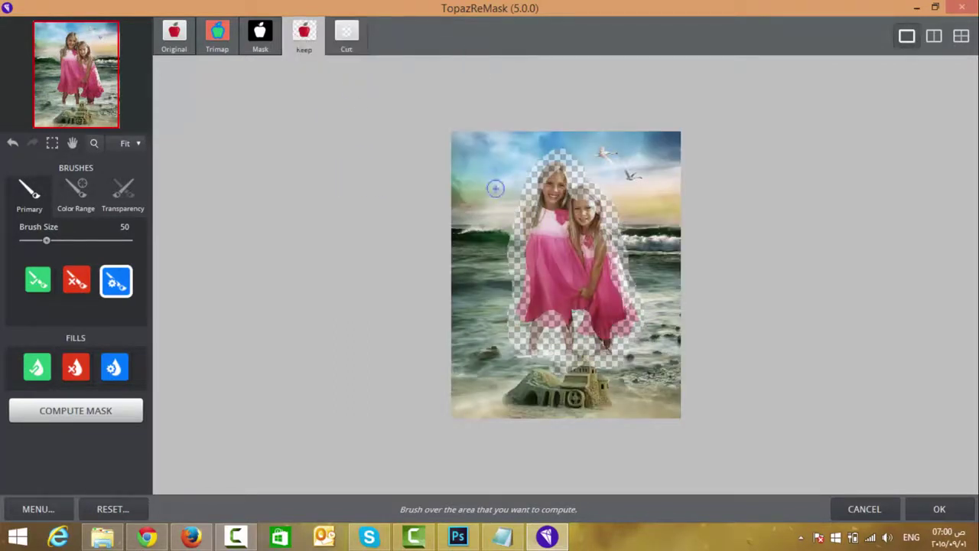
key(ctrl+z)
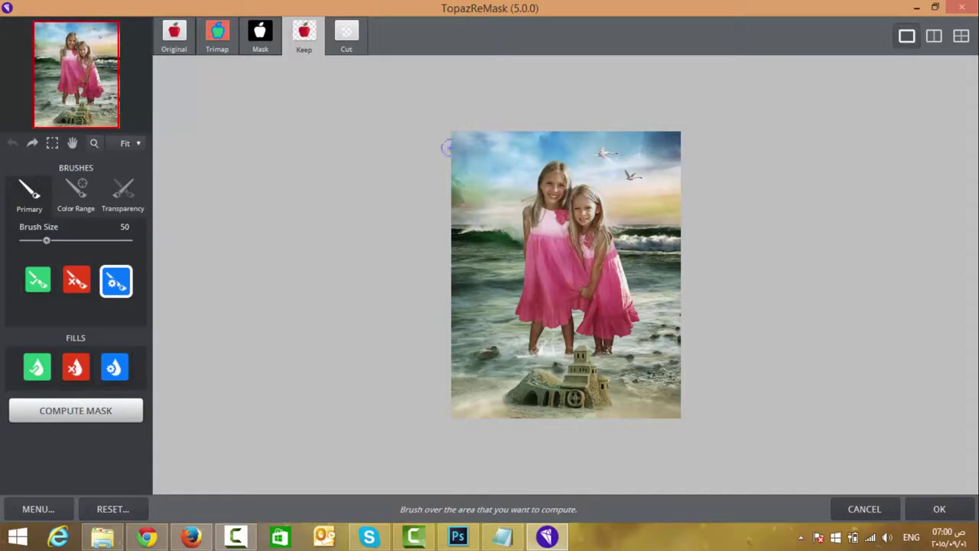
Brush the top edge, right side and sand castle strip as background to remove.
mouse_move(448, 143)
mouse_down()
mouse_move(546, 121)
mouse_move(438, 120)
mouse_up()
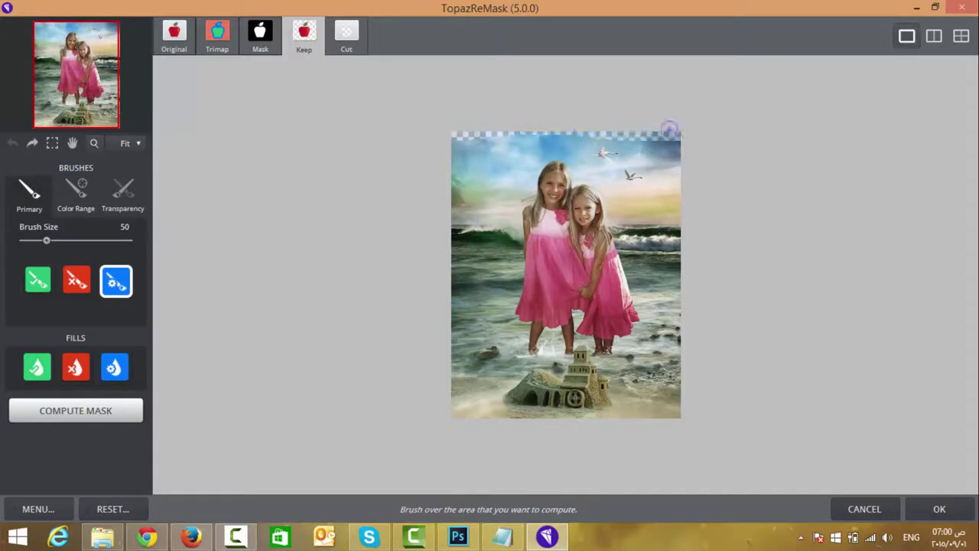
mouse_move(667, 129)
mouse_down()
mouse_move(673, 168)
mouse_move(666, 134)
mouse_up()
mouse_move(708, 277)
mouse_down()
mouse_move(675, 191)
mouse_move(679, 287)
mouse_move(660, 197)
mouse_up()
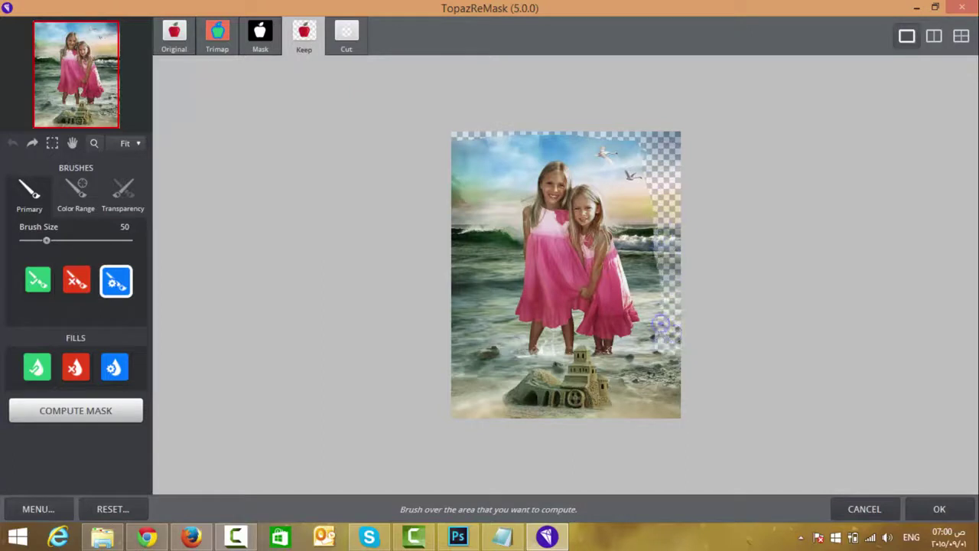
mouse_move(662, 322)
mouse_down()
mouse_move(666, 428)
mouse_move(678, 411)
mouse_move(581, 402)
mouse_move(497, 409)
mouse_move(471, 373)
mouse_move(467, 407)
mouse_move(459, 268)
mouse_move(452, 295)
mouse_move(456, 159)
mouse_move(457, 183)
mouse_move(482, 142)
mouse_move(479, 157)
mouse_move(652, 132)
mouse_move(639, 192)
mouse_move(620, 145)
mouse_move(632, 177)
mouse_up()
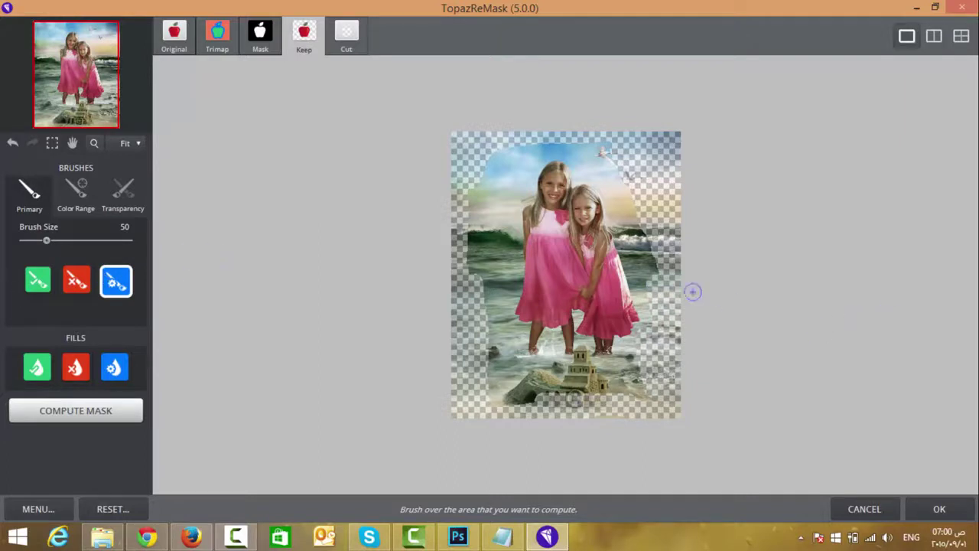
drag(632, 400, 647, 345)
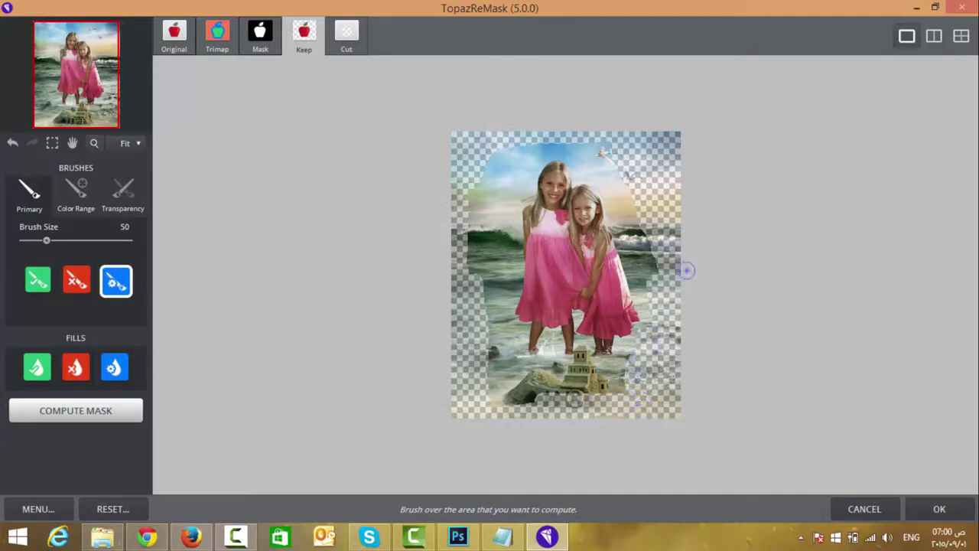
drag(488, 414, 660, 391)
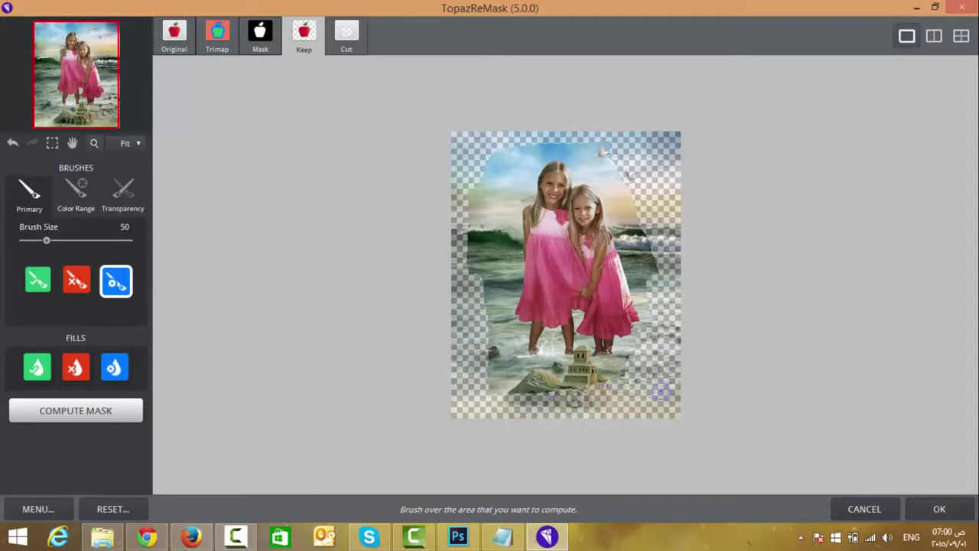
drag(489, 387, 628, 383)
mouse_move(490, 368)
mouse_down()
mouse_move(587, 367)
mouse_move(644, 325)
mouse_move(620, 233)
mouse_move(631, 178)
mouse_move(612, 199)
mouse_move(651, 264)
mouse_up()
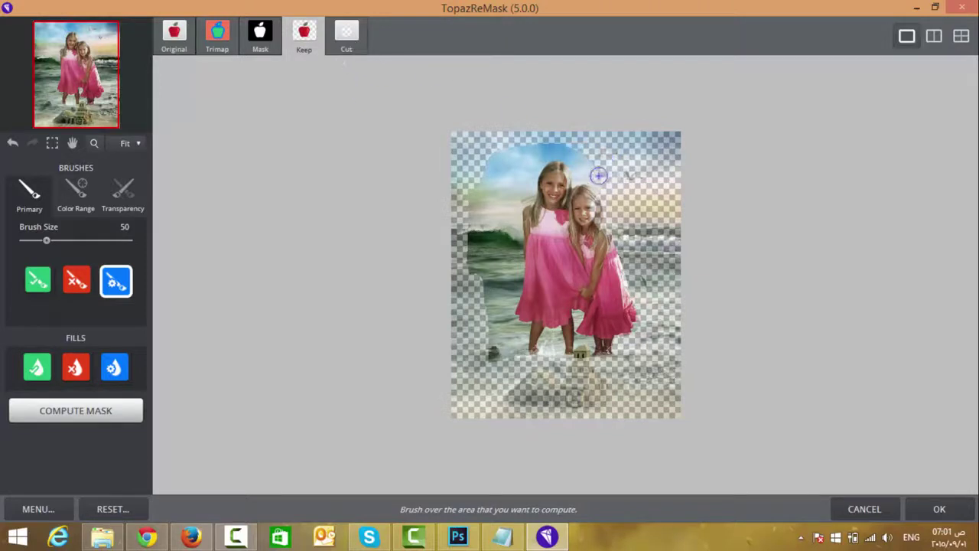
Clear the sky and sand around the girls, preview Cut, undo two strokes, and cancel ReMask.
mouse_move(579, 178)
mouse_down()
mouse_move(466, 222)
mouse_move(512, 152)
mouse_move(505, 211)
mouse_move(520, 329)
mouse_move(495, 354)
mouse_move(494, 263)
mouse_up()
mouse_move(502, 369)
mouse_down()
mouse_move(515, 380)
mouse_move(550, 336)
mouse_move(557, 360)
mouse_move(578, 356)
mouse_move(571, 311)
mouse_move(577, 317)
mouse_up()
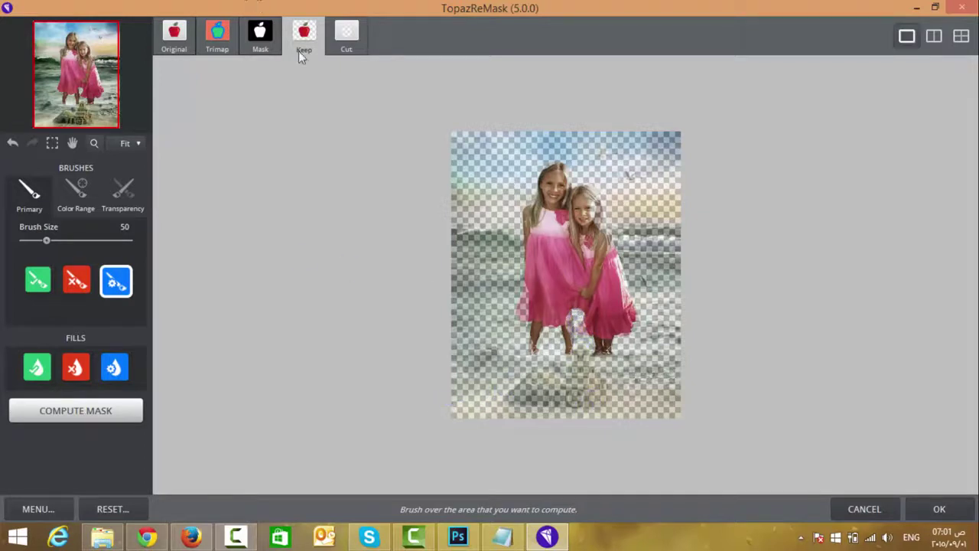
click(344, 32)
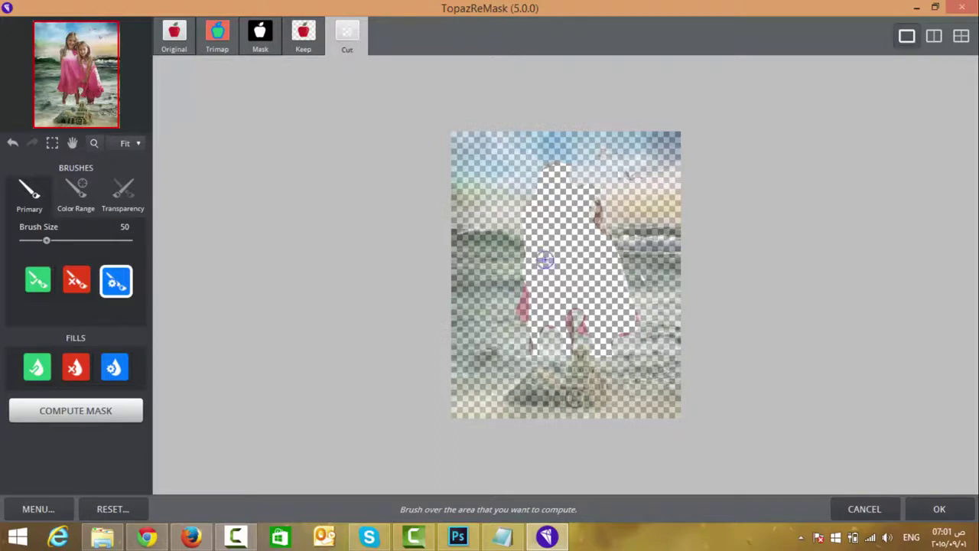
key(ctrl+z)
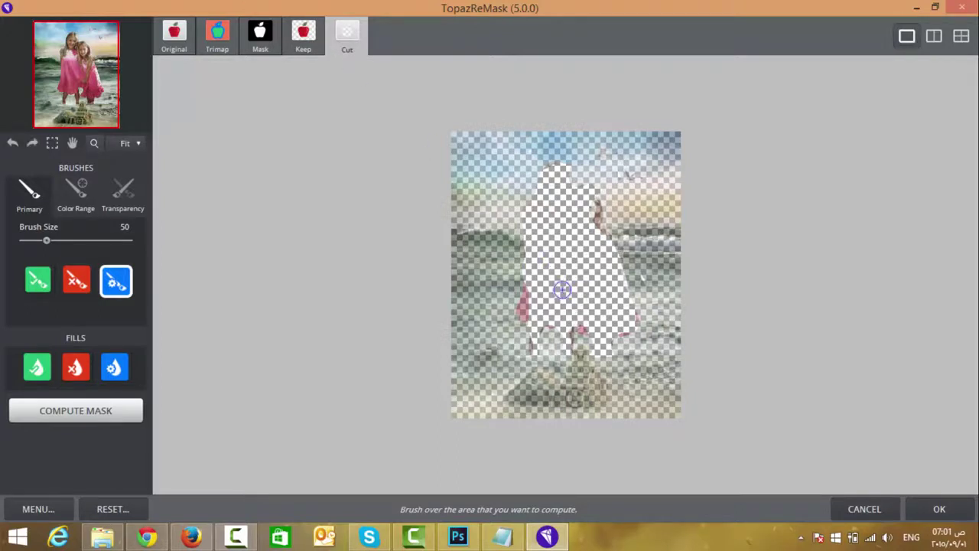
key(t)
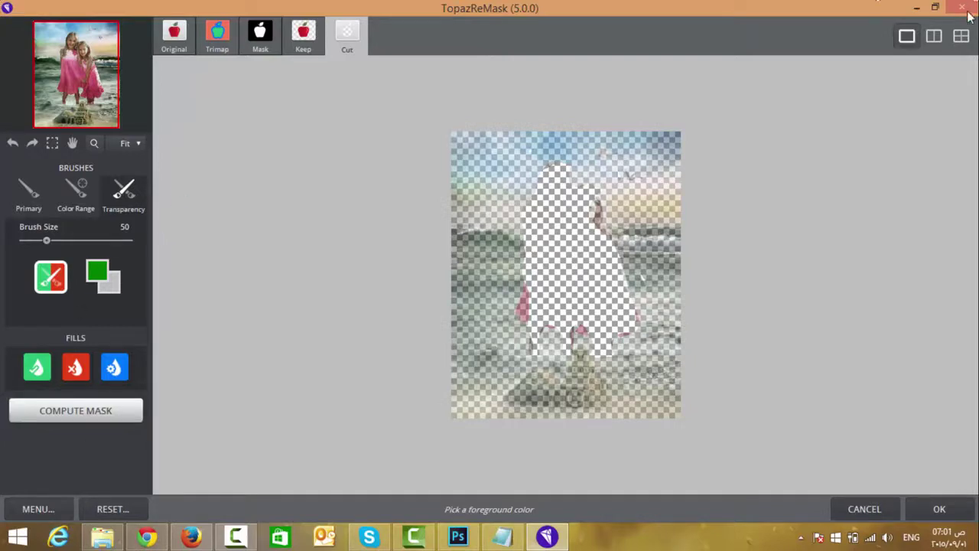
click(864, 509)
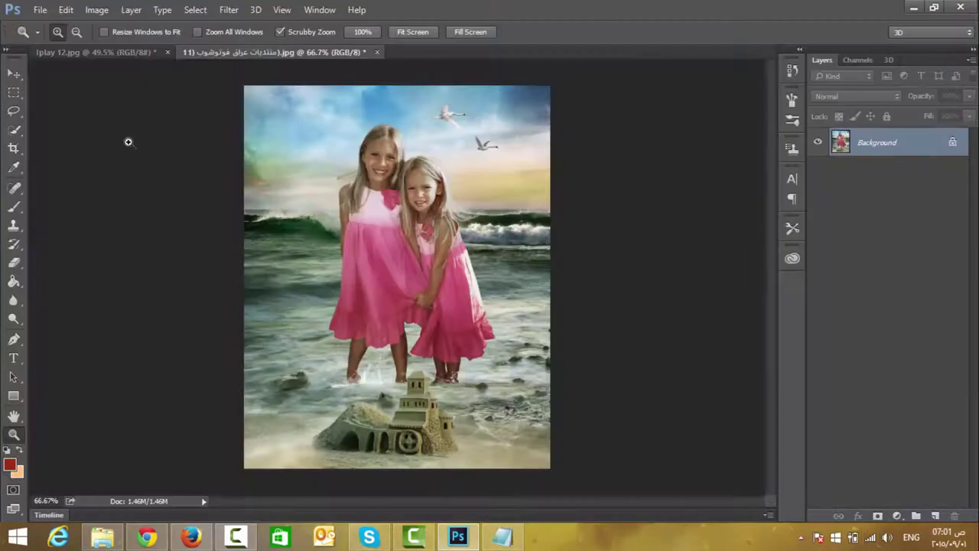
Launch Topaz ReStyle from the Topaz Labs filters on the beach photo.
click(232, 10)
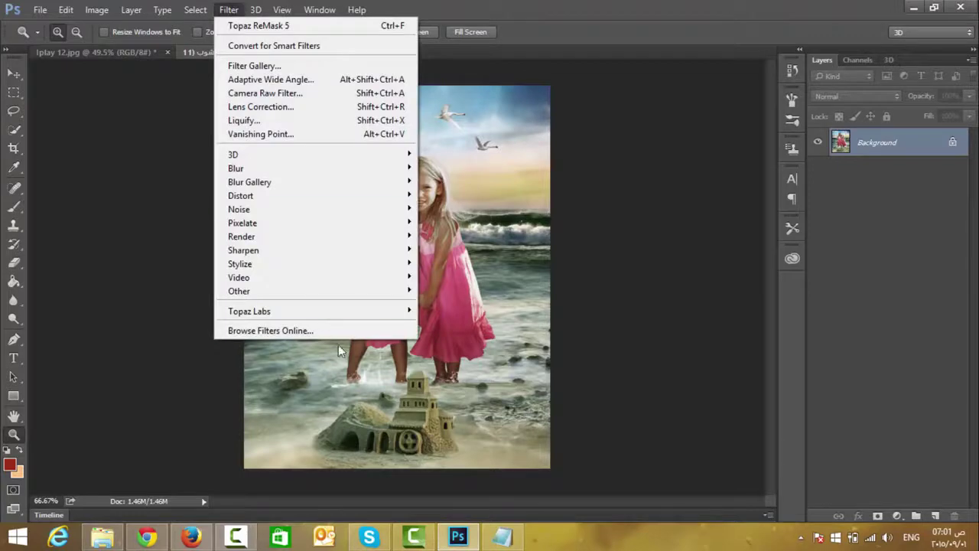
mouse_move(250, 311)
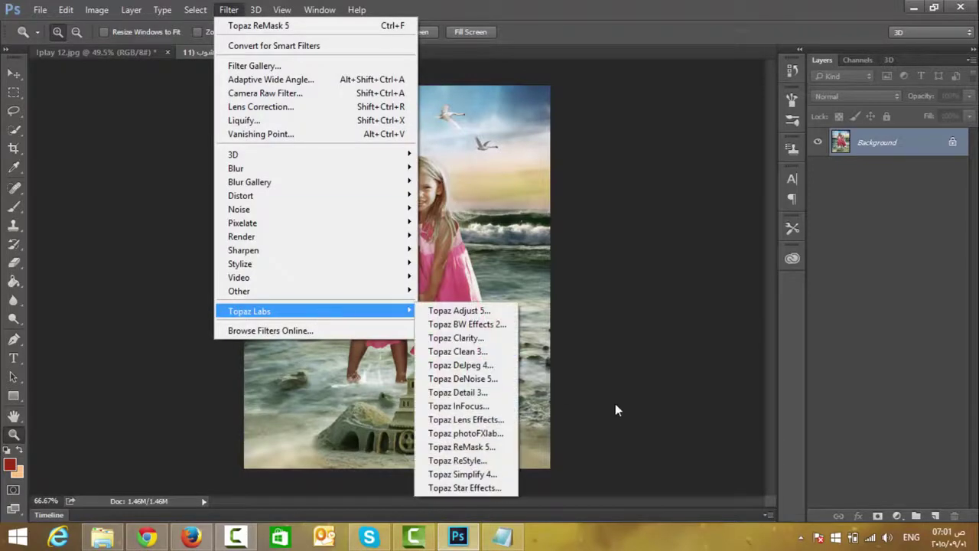
click(457, 460)
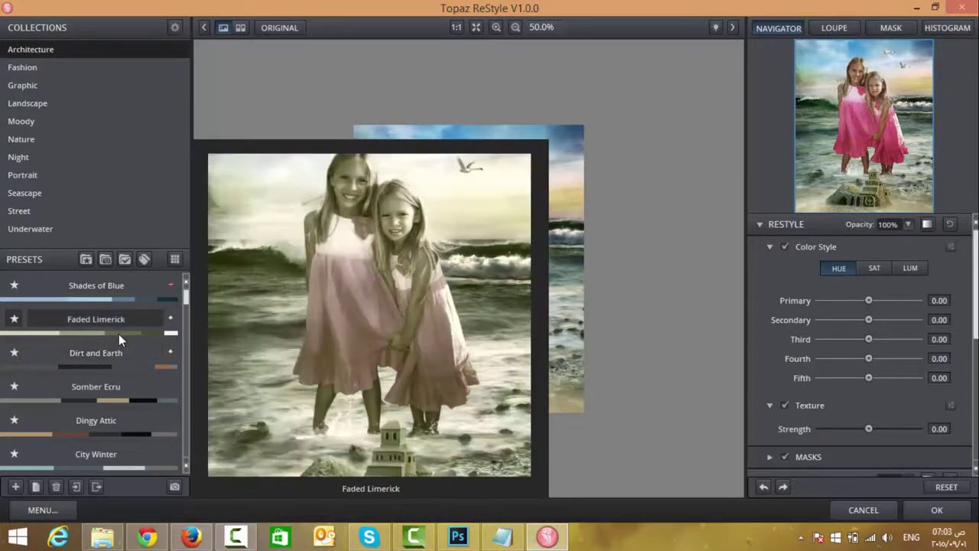
Preview the Faded Limerick and Exterior Stone styles on the beach photo.
click(135, 335)
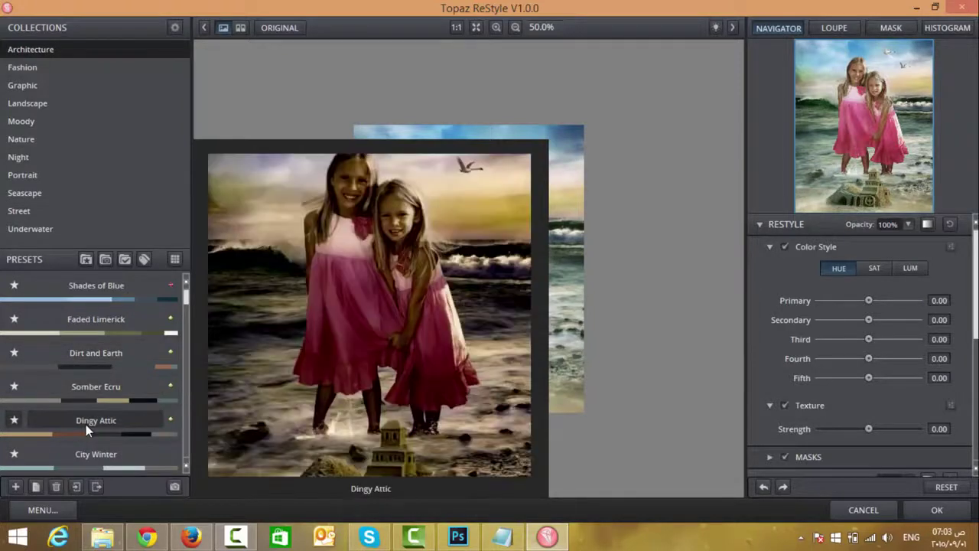
scroll(88, 413, down, 3)
scroll(96, 403, down, 4)
scroll(99, 383, down, 4)
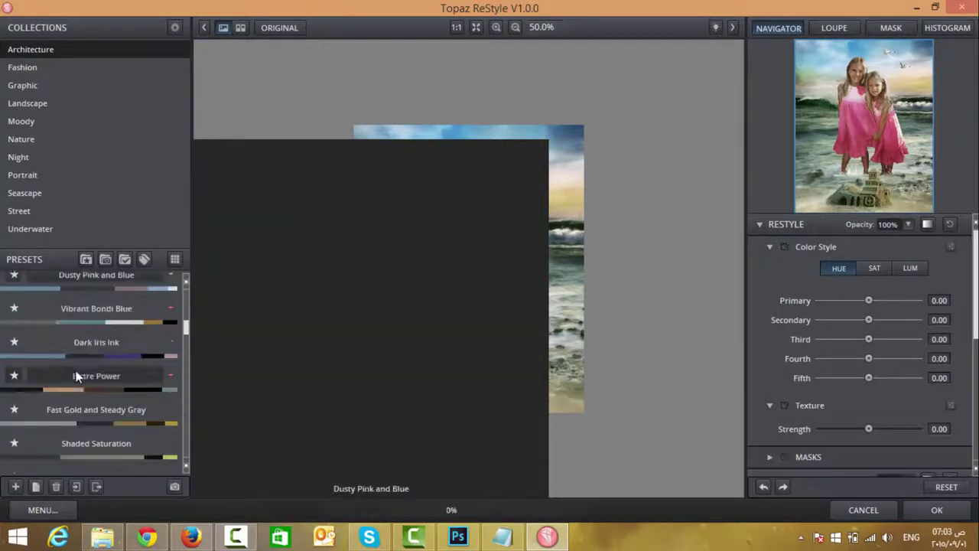
scroll(91, 344, down, 3)
scroll(91, 346, down, 2)
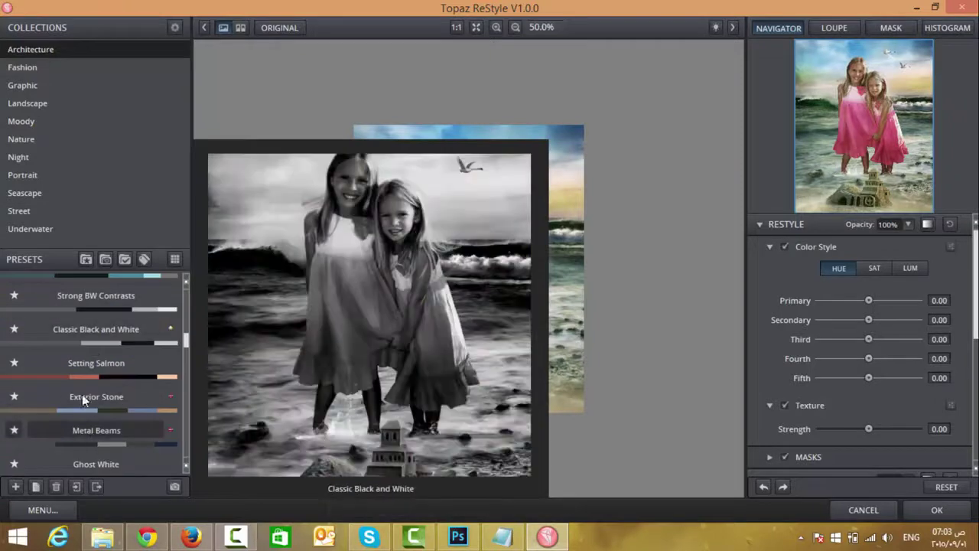
click(84, 396)
scroll(97, 430, down, 2)
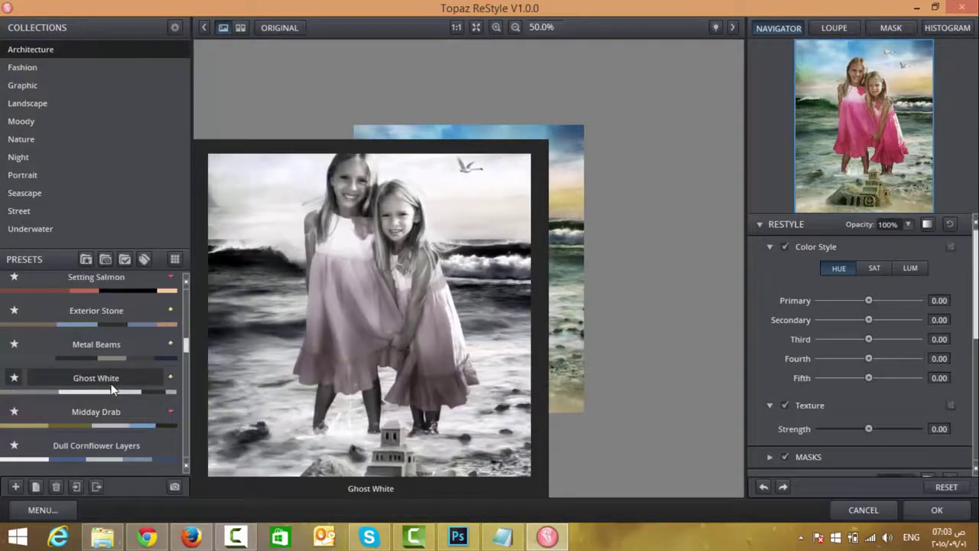
scroll(32, 376, down, 4)
scroll(46, 354, down, 5)
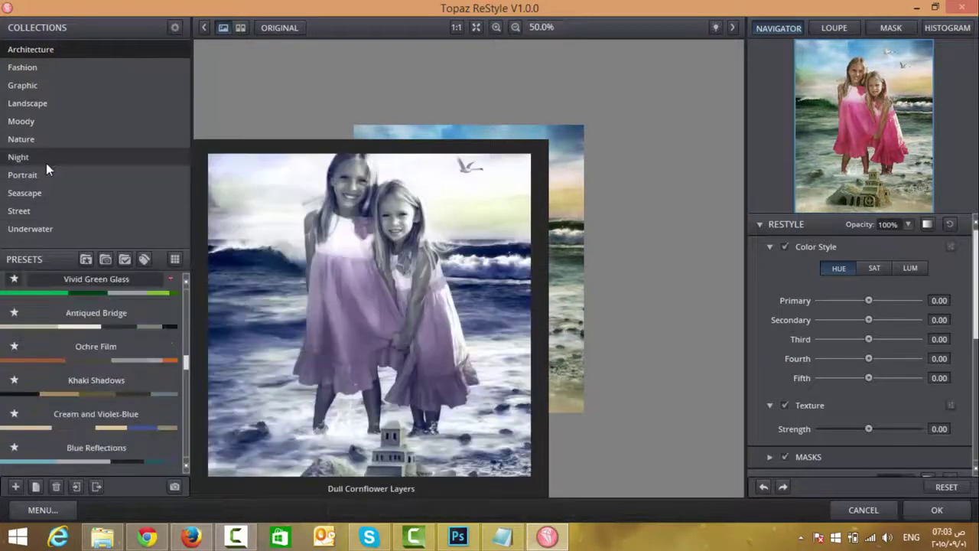
Show the Night preset collection and scroll through its styles.
click(26, 156)
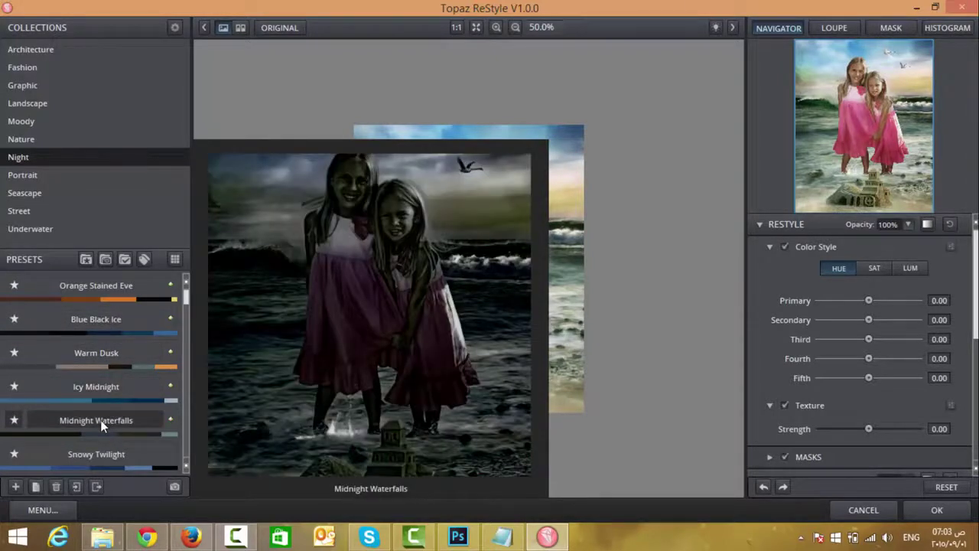
scroll(102, 425, down, 1)
scroll(94, 423, down, 3)
scroll(85, 415, down, 3)
scroll(79, 412, down, 3)
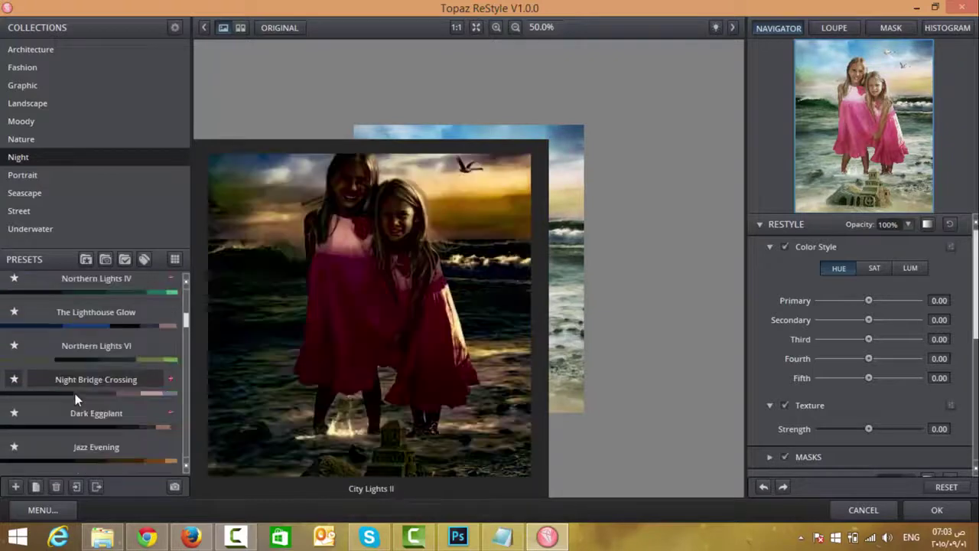
scroll(89, 434, down, 1)
scroll(69, 412, down, 1)
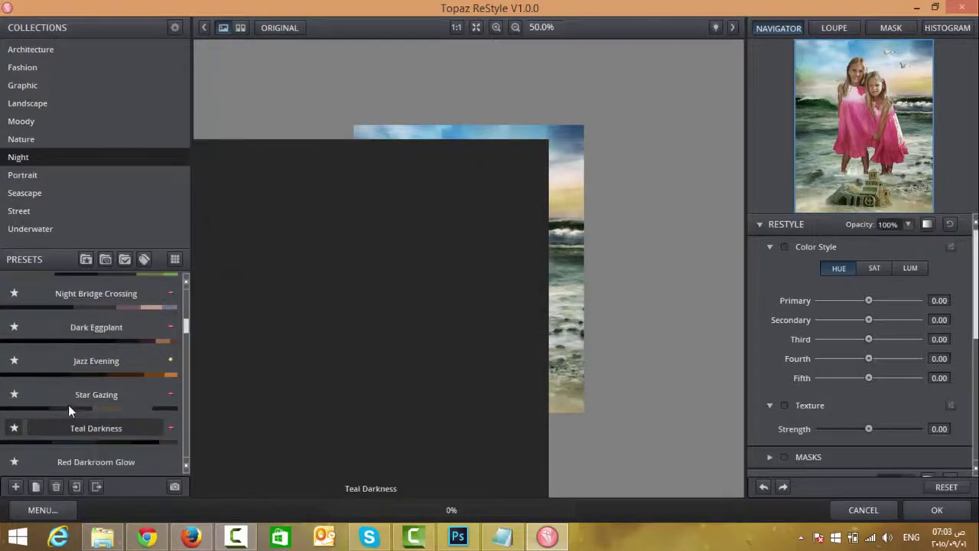
scroll(77, 417, down, 4)
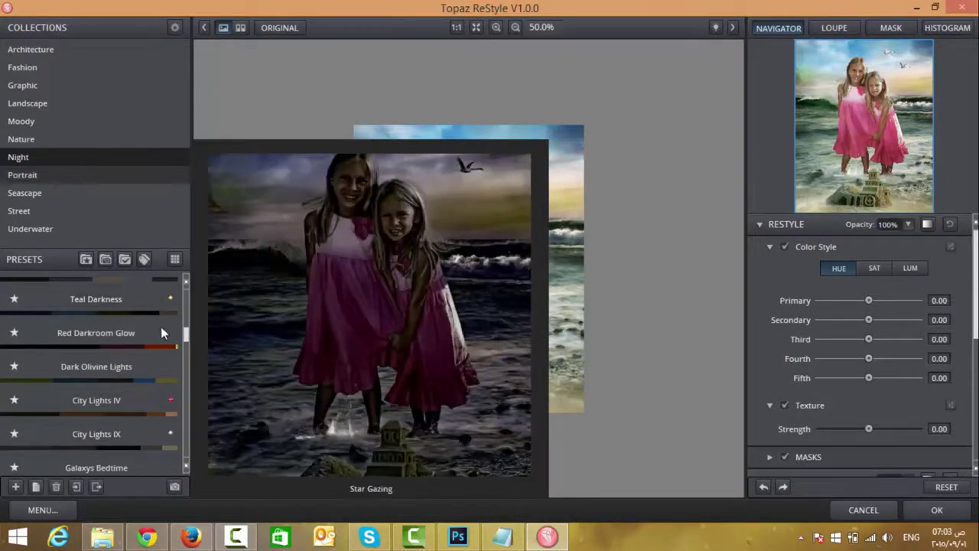
scroll(160, 333, down, 3)
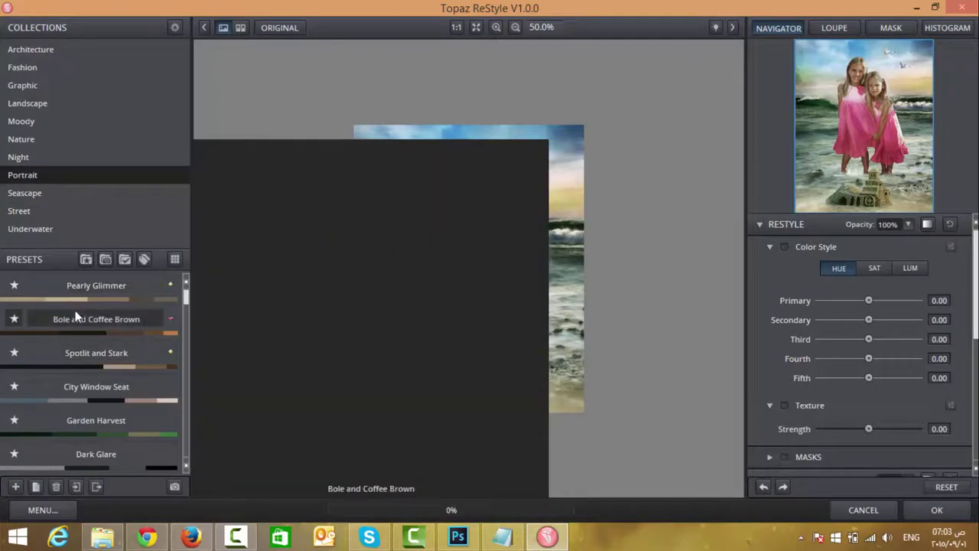
Preview Pearly Glimmer with a Primary hue nudge, then cancel ReStyle.
click(92, 287)
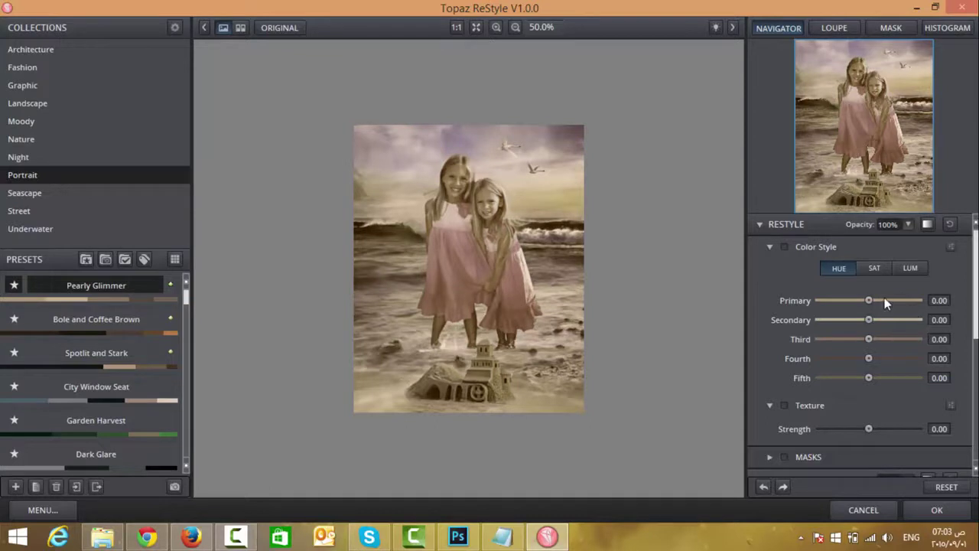
drag(865, 303, 830, 303)
click(858, 510)
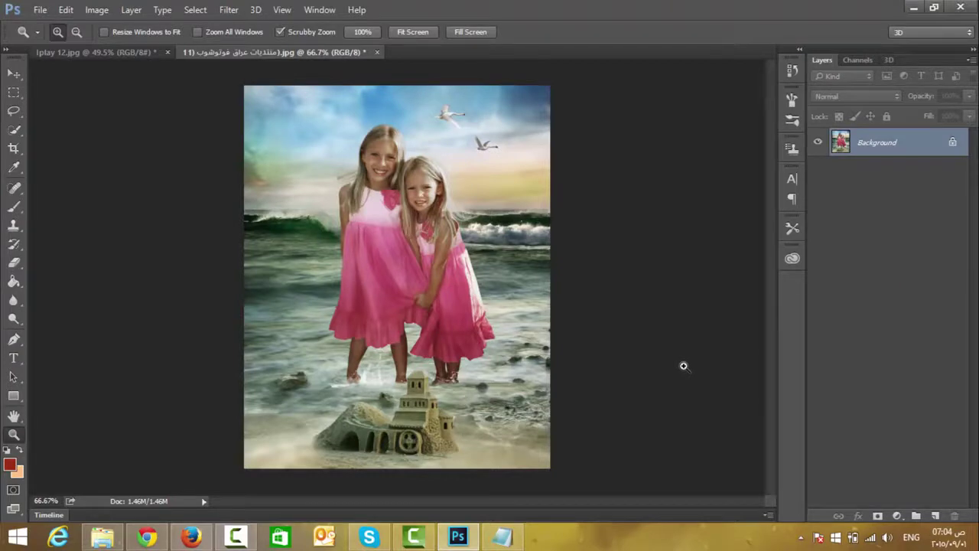
Start Topaz Simplify 4 from the Topaz Labs filters on the beach photo.
click(239, 11)
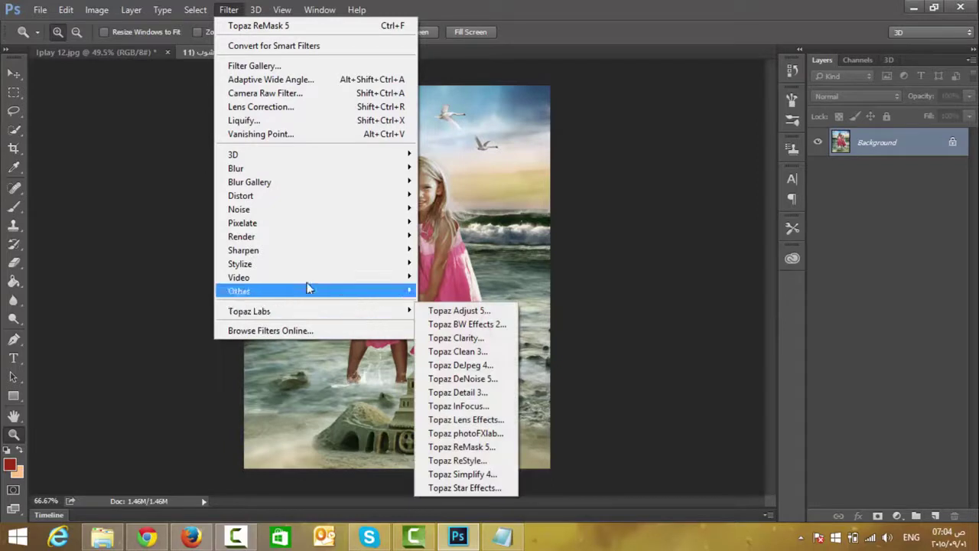
mouse_move(249, 311)
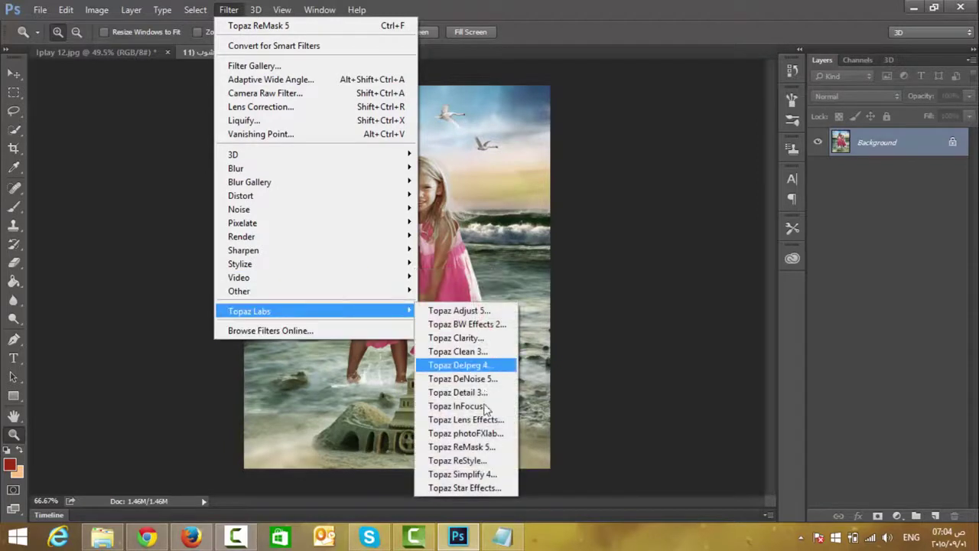
click(497, 475)
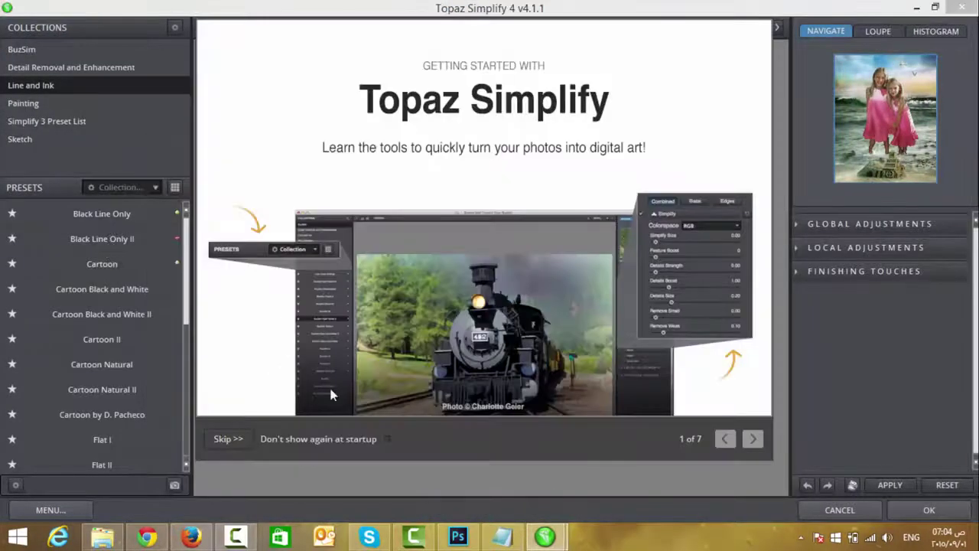
Skip the intro, browse Cartoon and Line and Ink presets, then close the crashed Simplify.
click(232, 437)
mouse_move(102, 239)
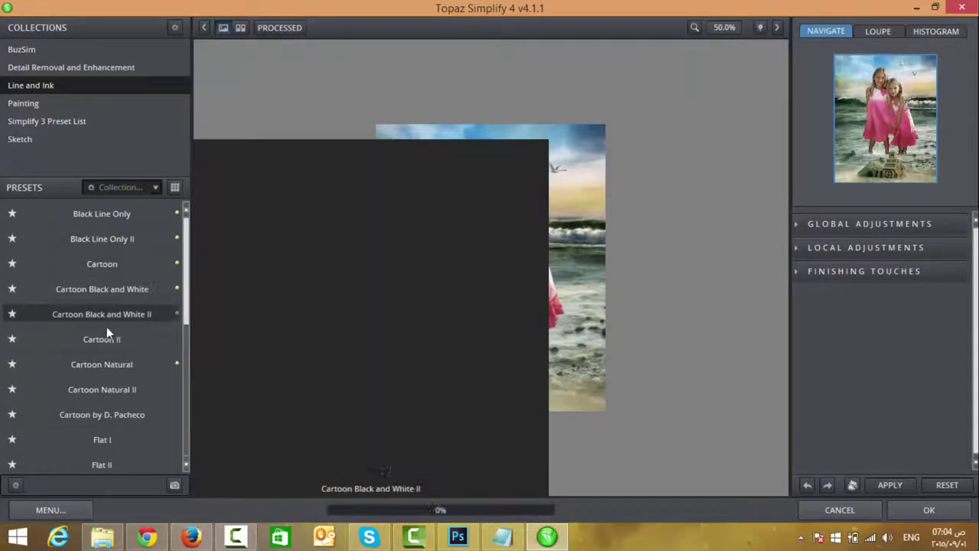
scroll(113, 355, down, 1)
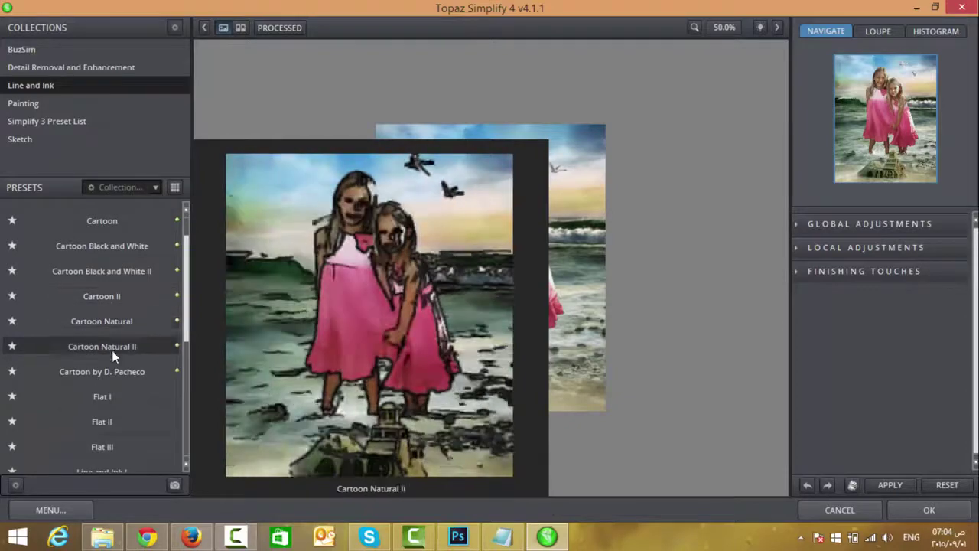
scroll(89, 308, down, 1)
scroll(109, 342, down, 2)
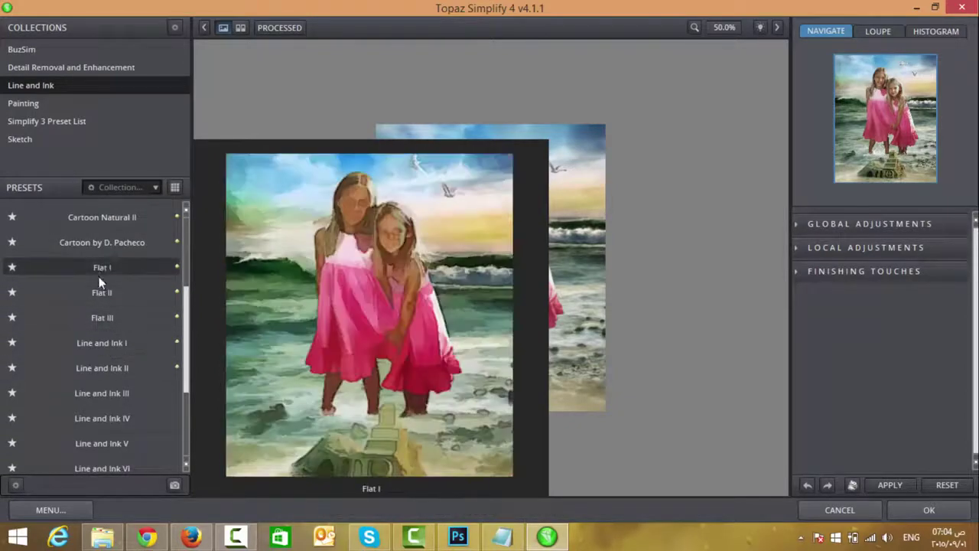
scroll(93, 354, down, 3)
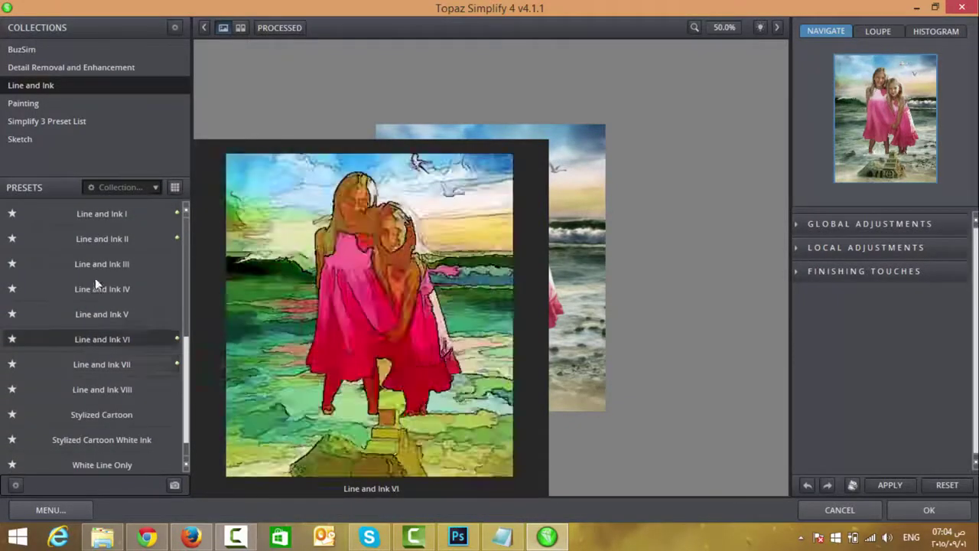
scroll(108, 287, down, 1)
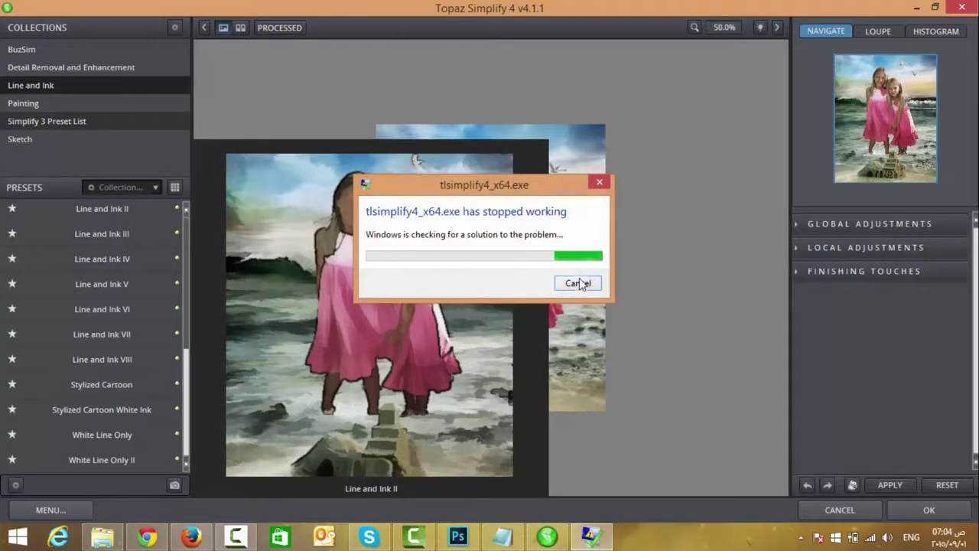
click(579, 284)
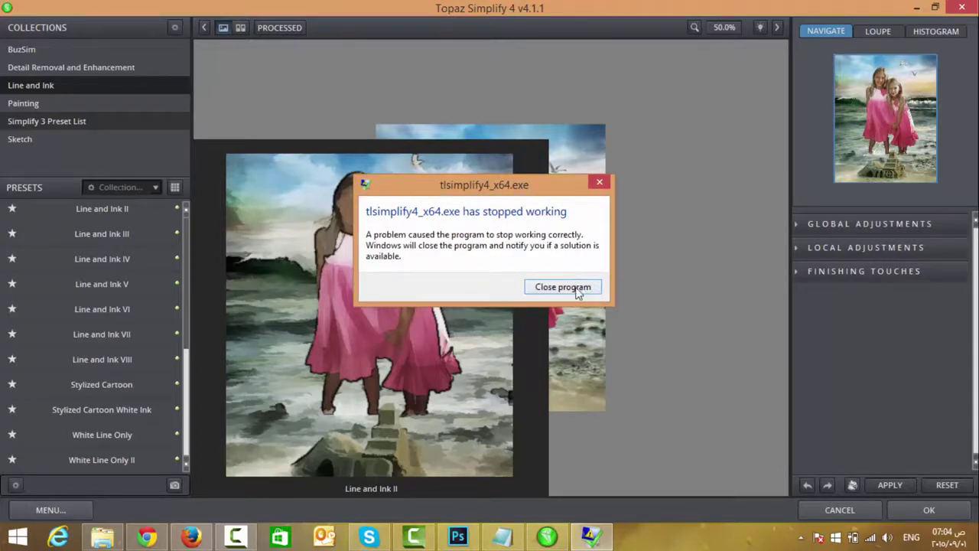
click(579, 285)
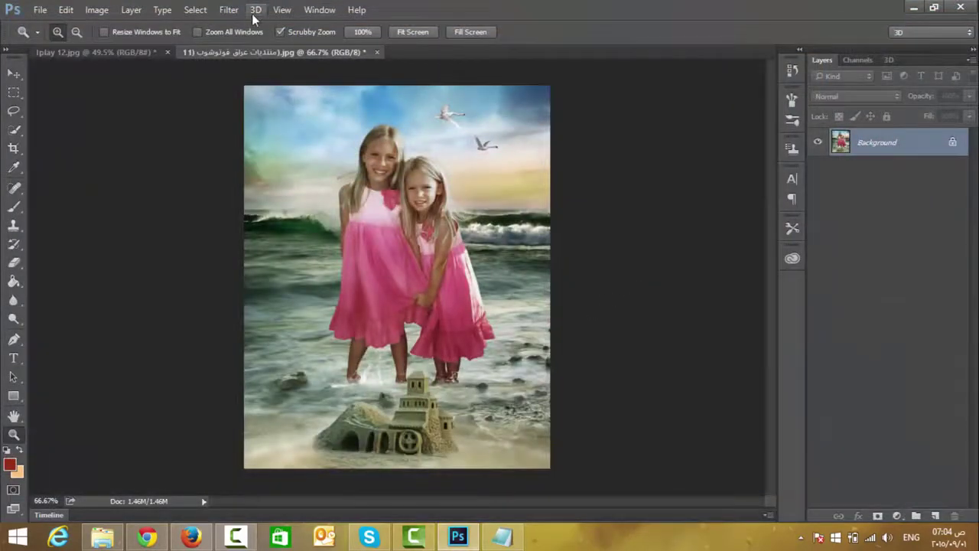
Launch Topaz Star Effects from the Topaz Labs filters on the beach photo.
click(256, 9)
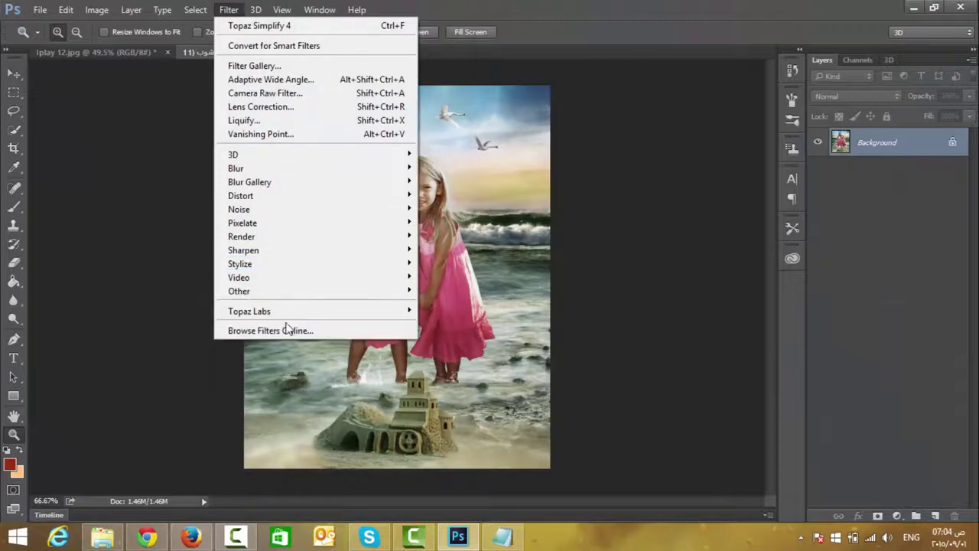
mouse_move(250, 311)
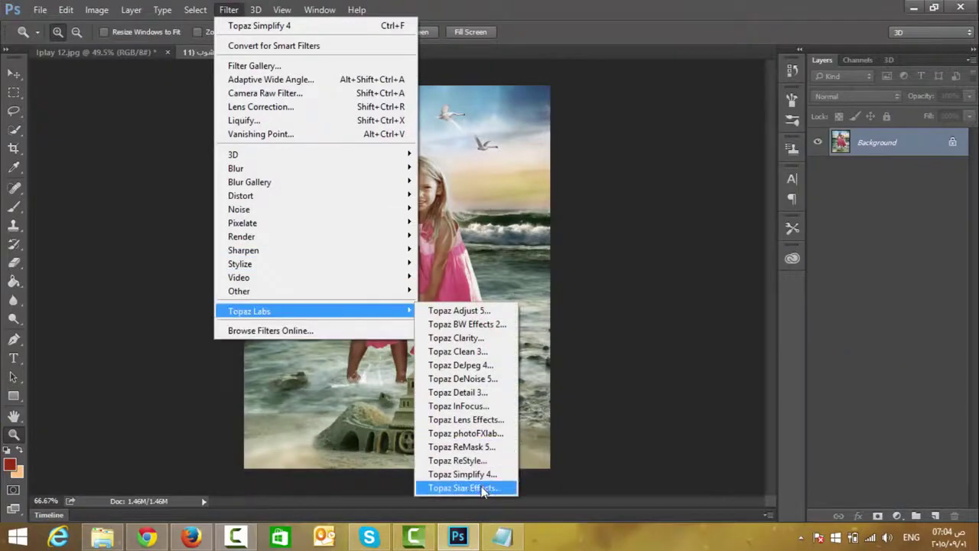
click(501, 489)
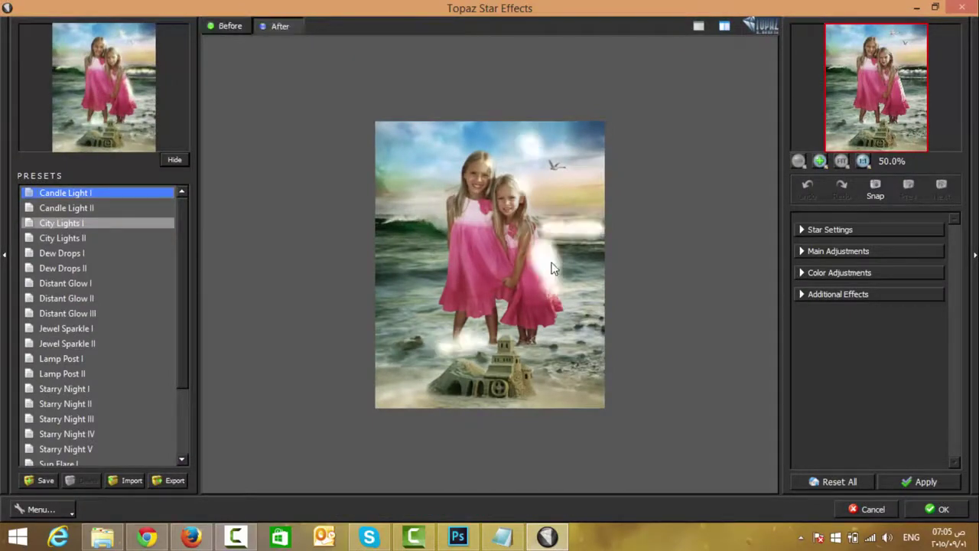
Preview the City Lights II through Starry Night IV presets, settling on Water Highlights I.
click(564, 199)
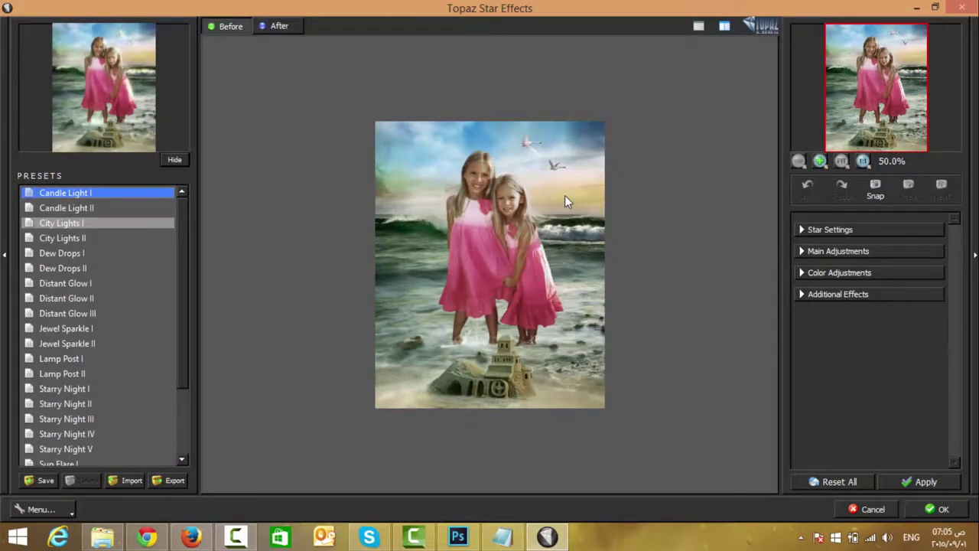
click(524, 161)
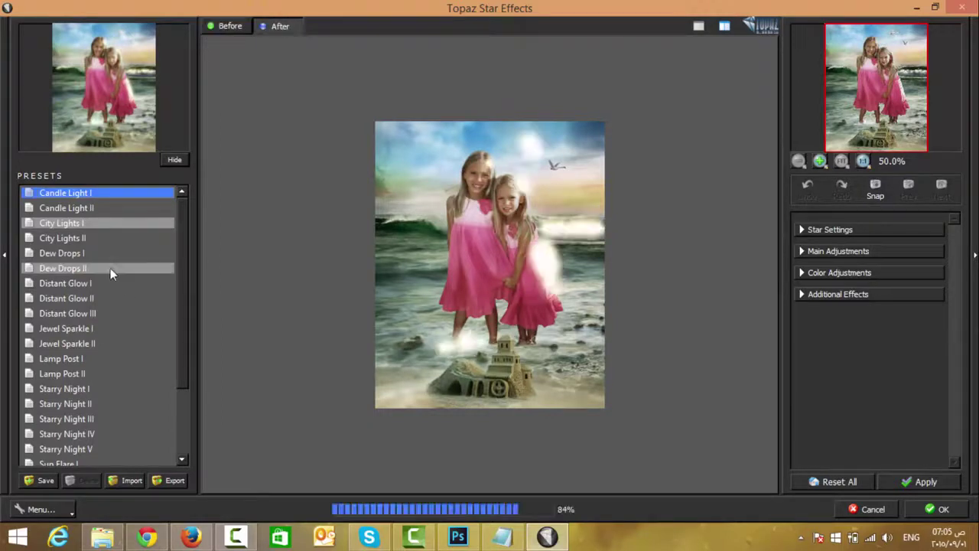
click(78, 238)
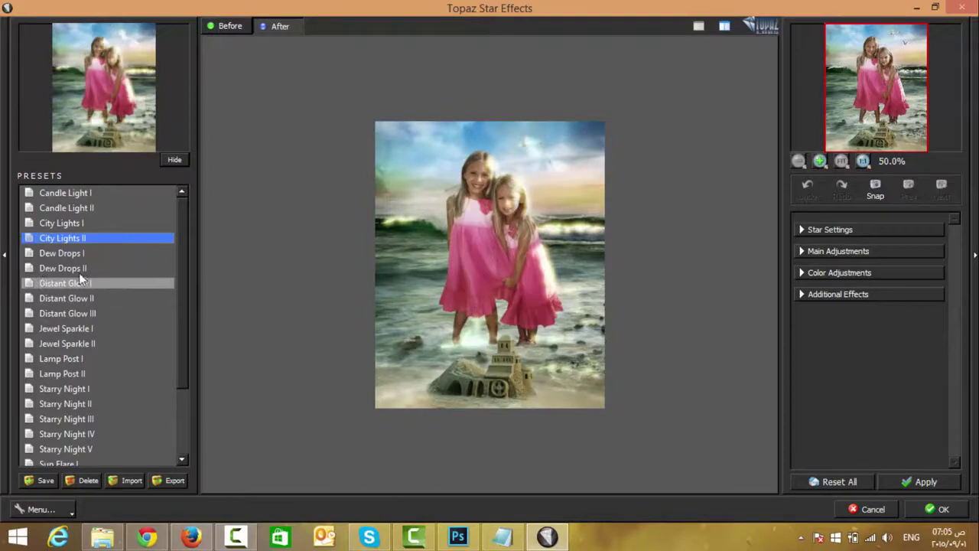
click(77, 251)
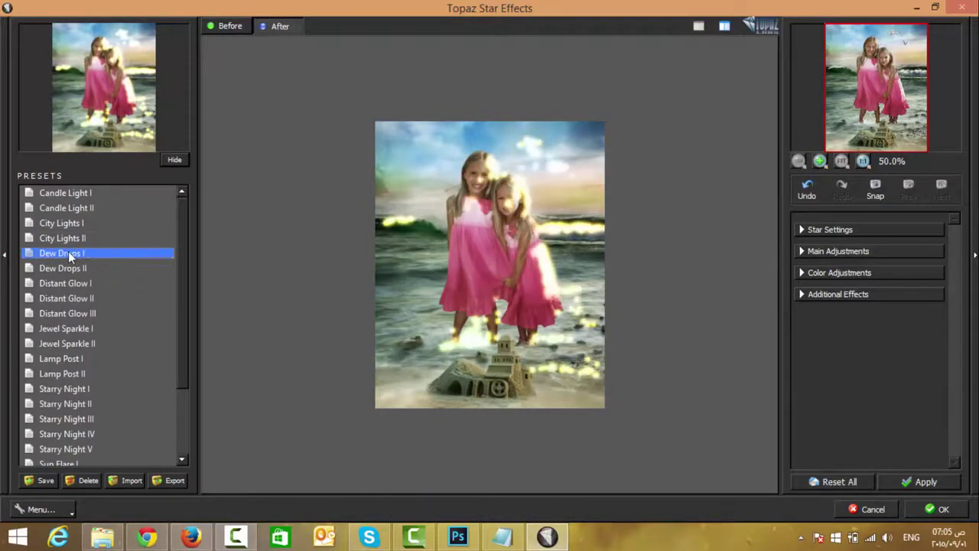
click(84, 313)
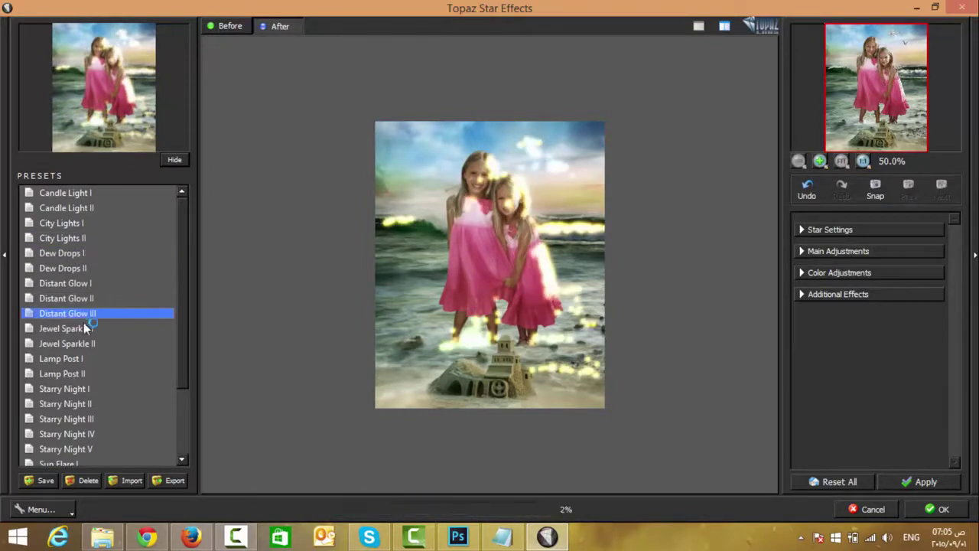
click(62, 391)
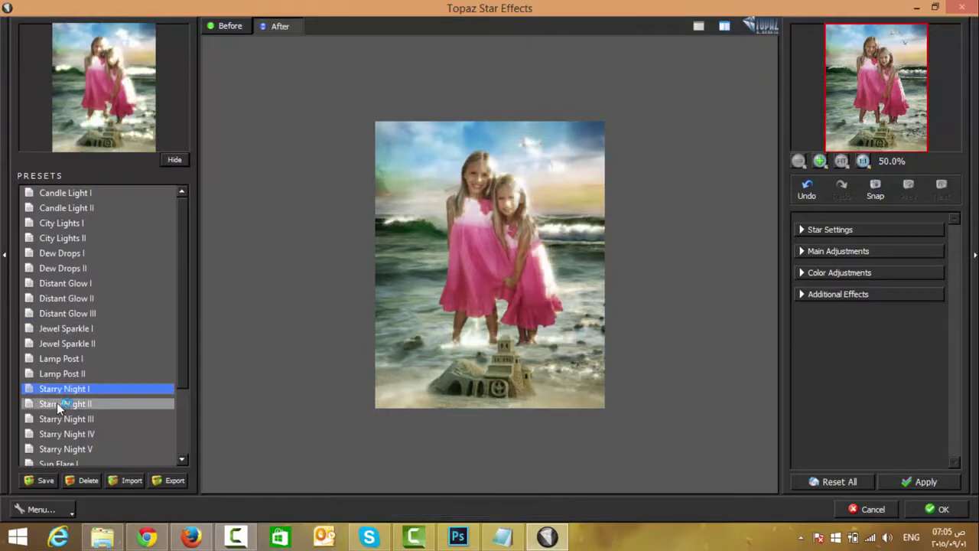
click(61, 374)
click(61, 344)
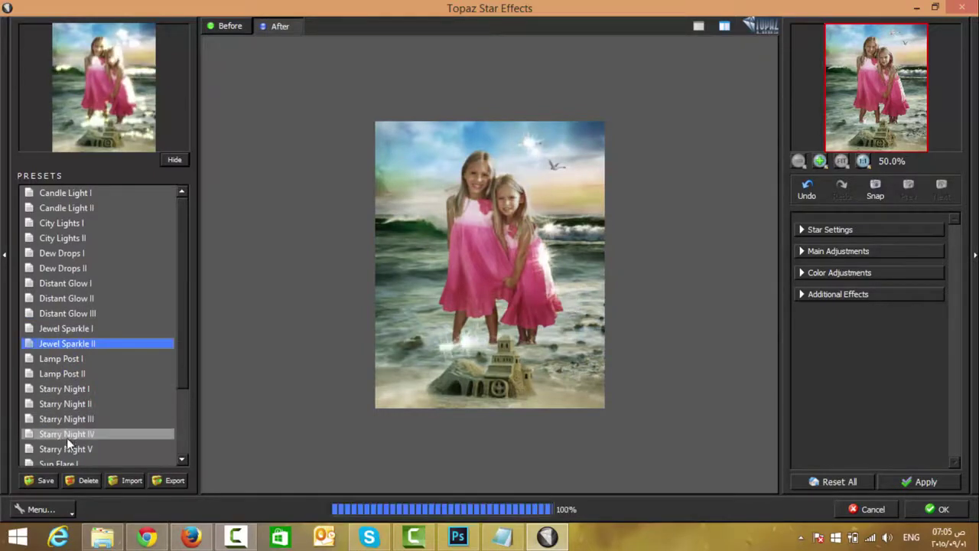
click(66, 435)
scroll(100, 413, down, 2)
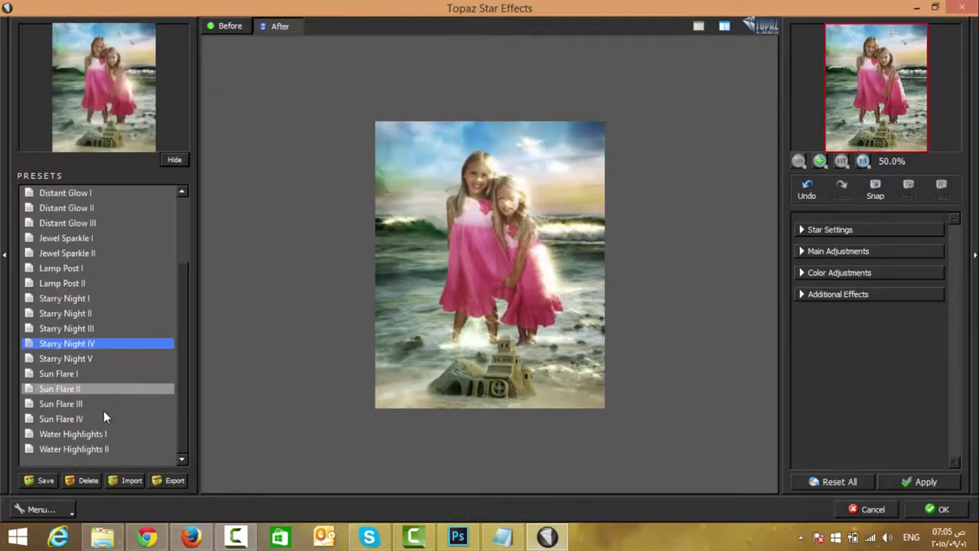
click(97, 434)
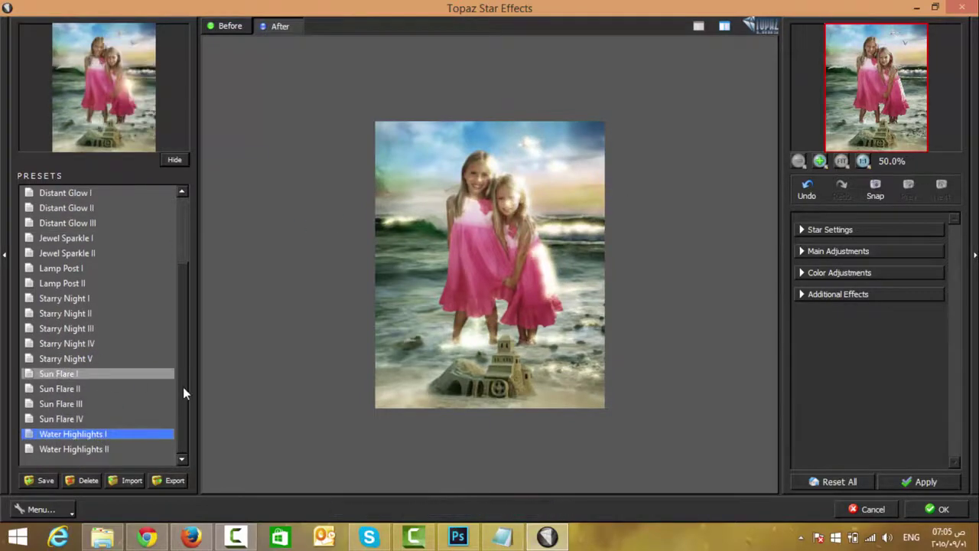
Compare Water Highlights I against the original, then commit it, triggering the licence prompt.
click(426, 247)
click(426, 242)
click(426, 241)
click(534, 345)
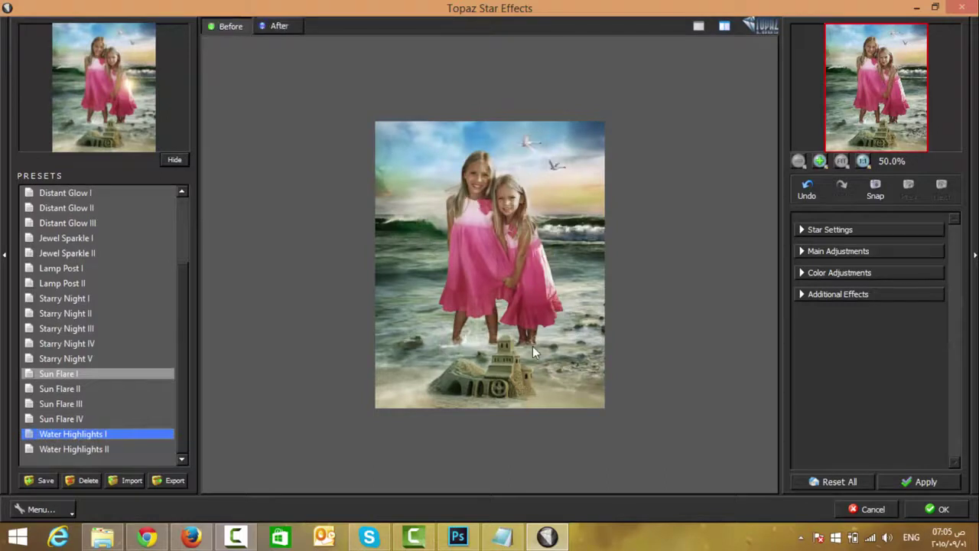
click(496, 256)
click(535, 275)
click(620, 184)
click(578, 208)
click(558, 172)
click(940, 511)
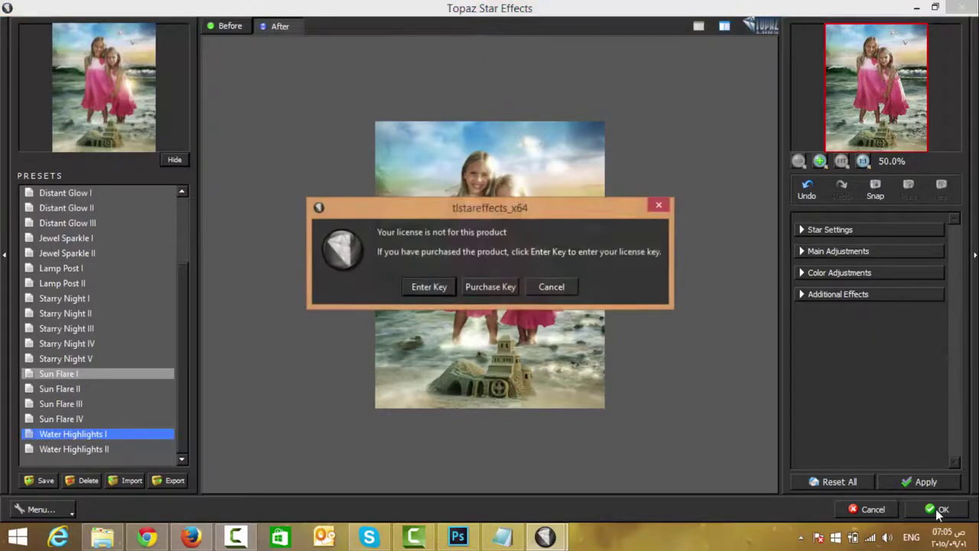
Copy the Simplify licence key from the Notepad key notes file.
click(441, 284)
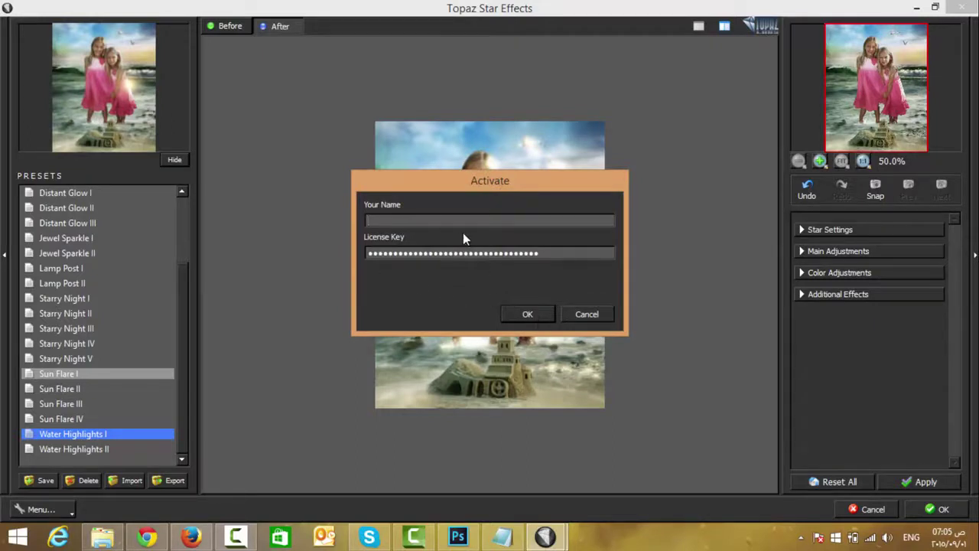
click(502, 536)
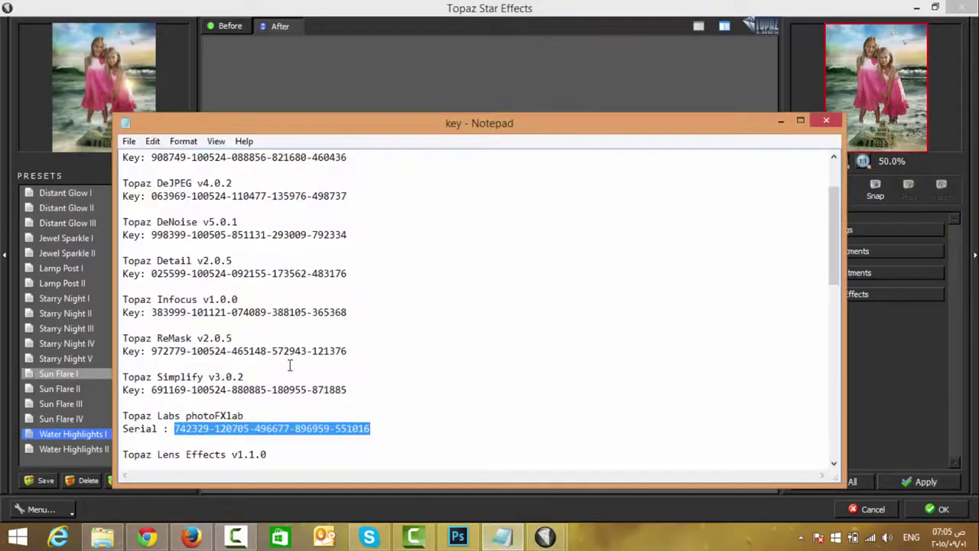
scroll(290, 365, down, 2)
scroll(169, 403, down, 2)
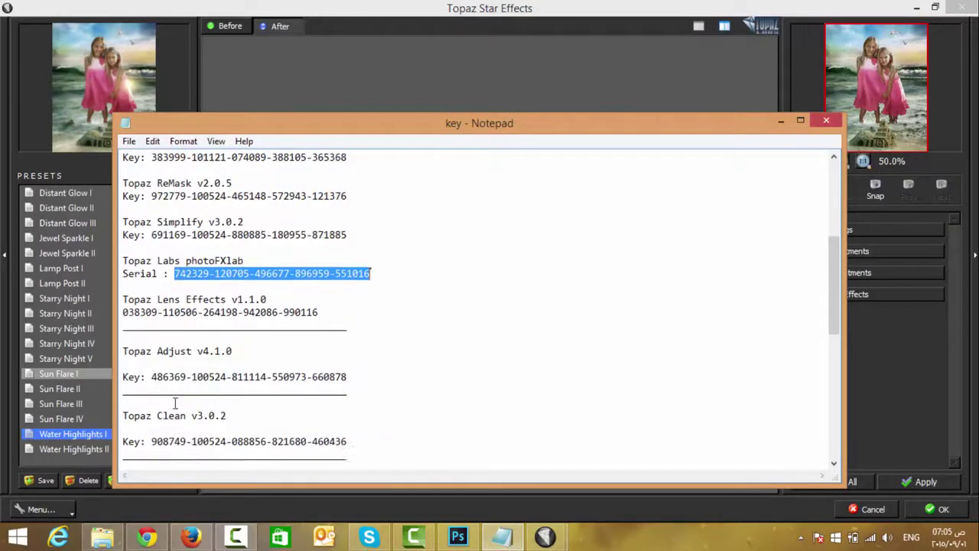
scroll(230, 398, down, 2)
scroll(275, 401, down, 6)
click(351, 442)
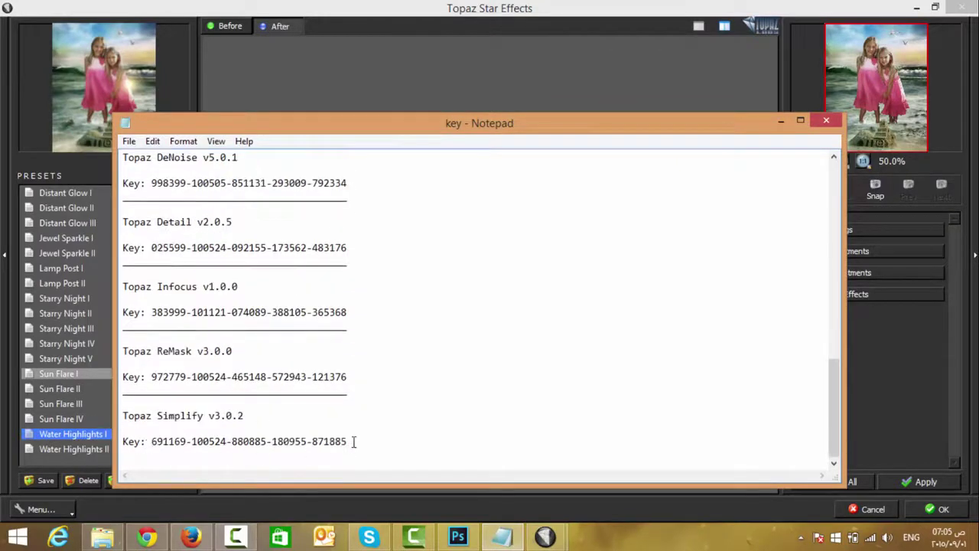
shift+click(169, 444)
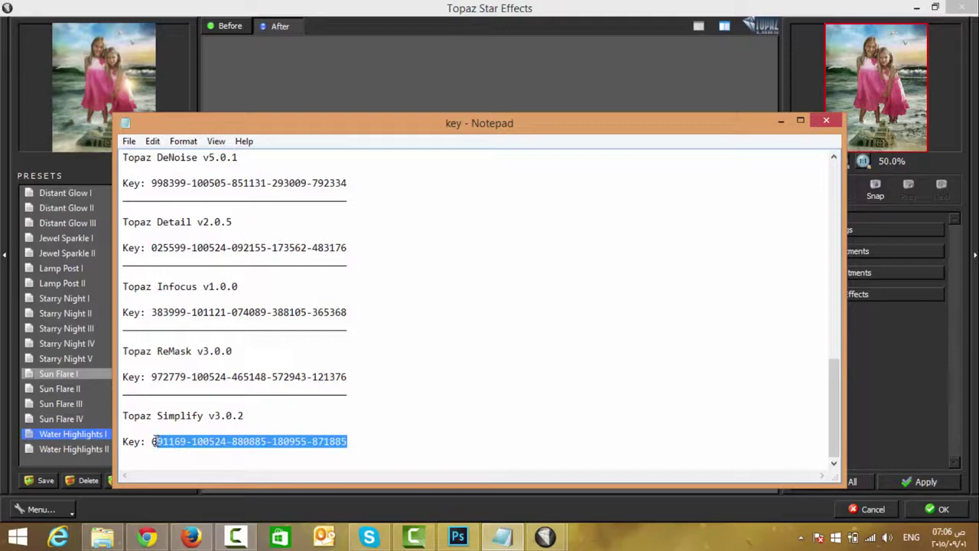
shift+click(151, 441)
right_click(155, 443)
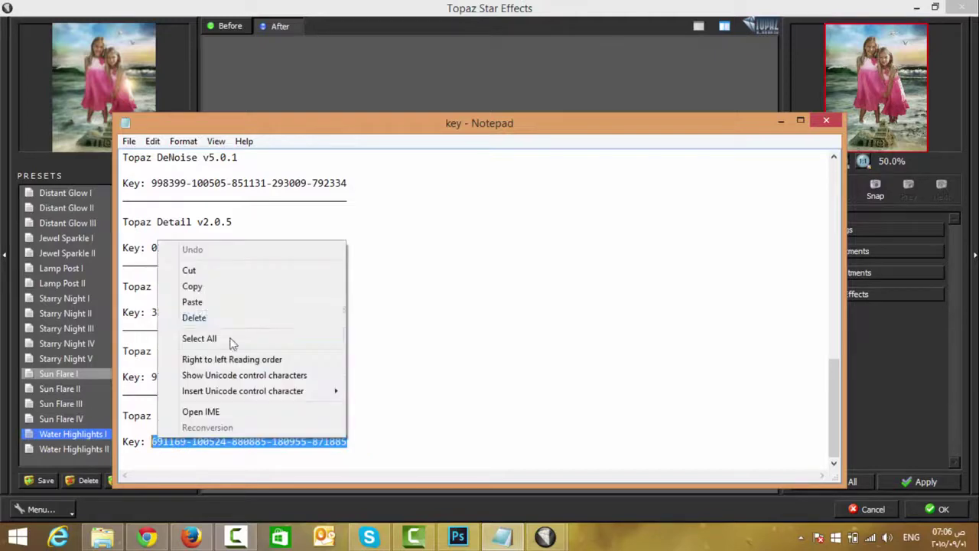
click(197, 285)
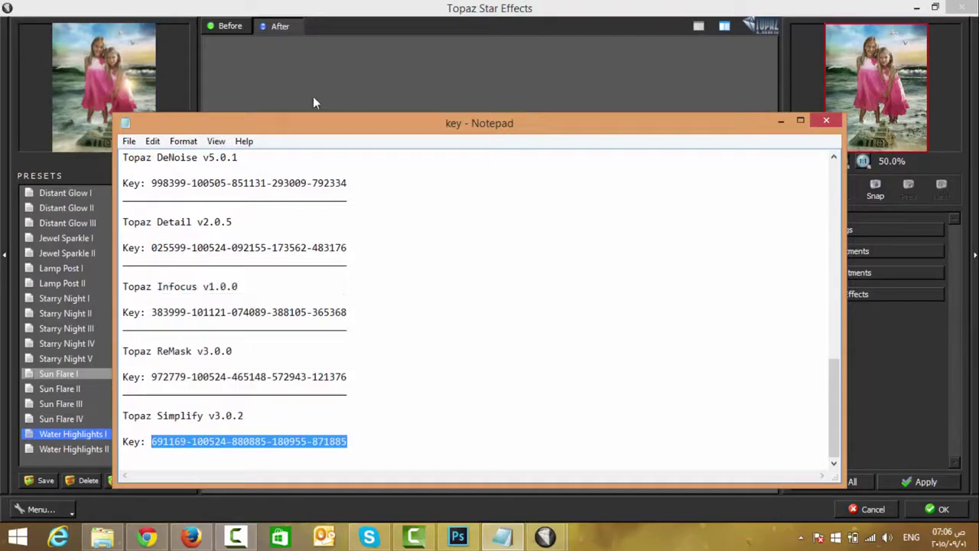
Paste the copied key into License Key, enter the user's name, submit, and dismiss the failure.
click(780, 121)
key(Tab)
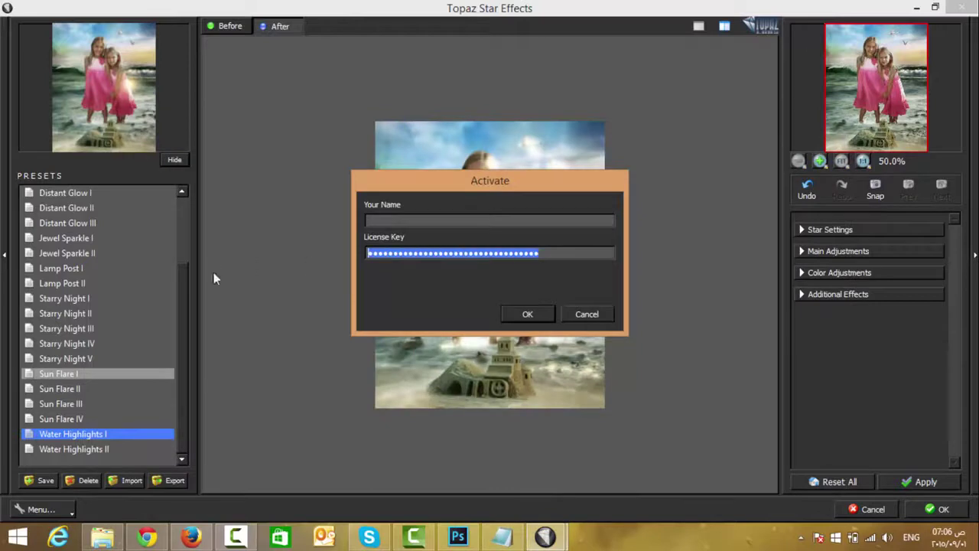
key(BackSpace)
key(ctrl+v)
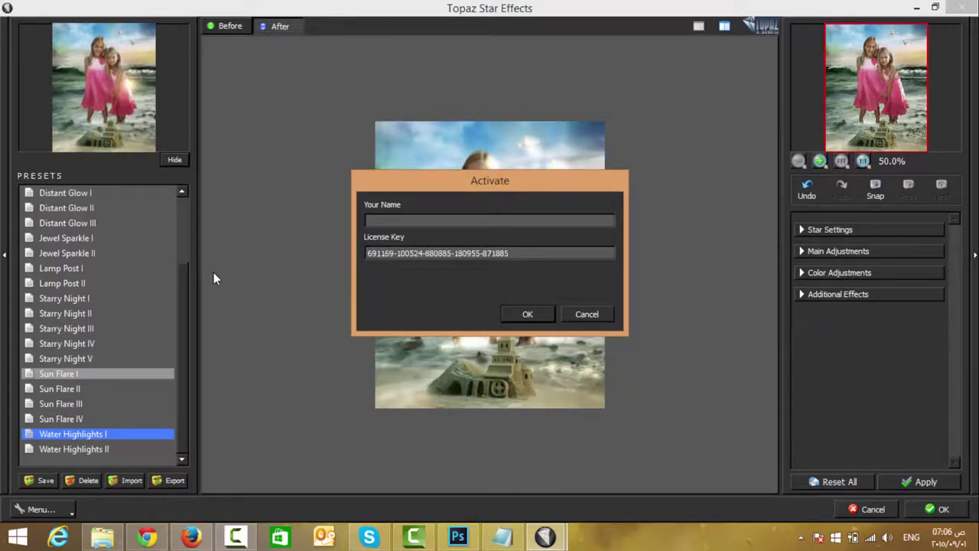
click(396, 221)
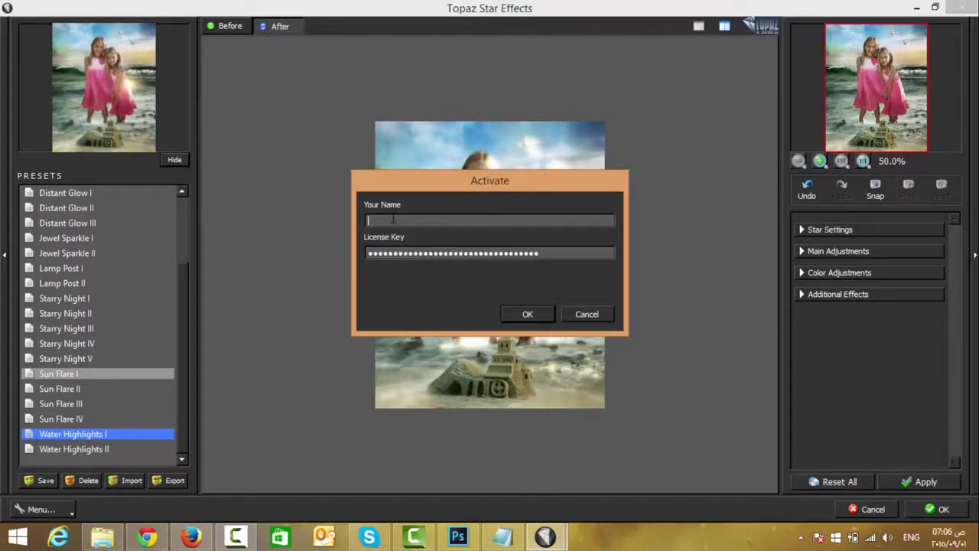
text(ahmedzro)
key(Return)
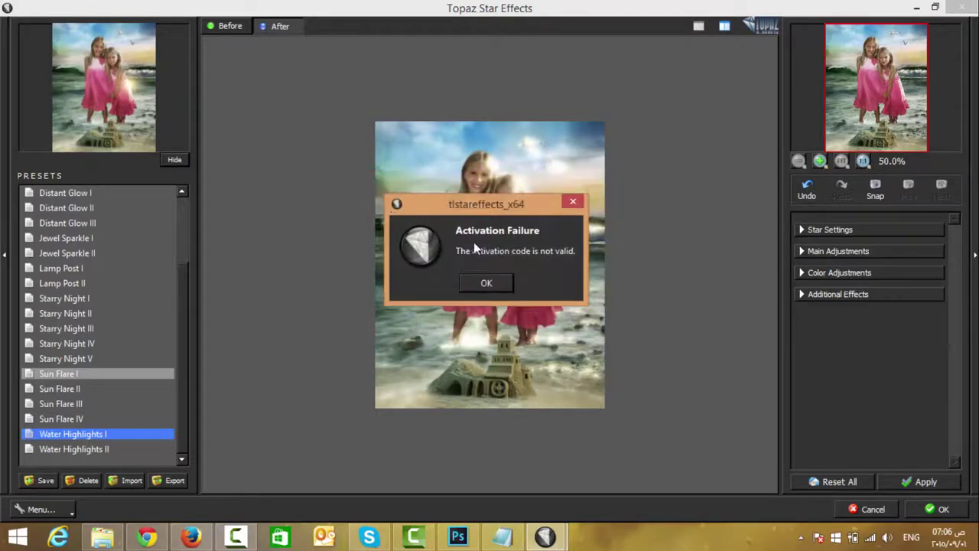
click(487, 283)
Re-enter the pasted licence key with the user's name; dismiss the second invalid-key error.
click(952, 508)
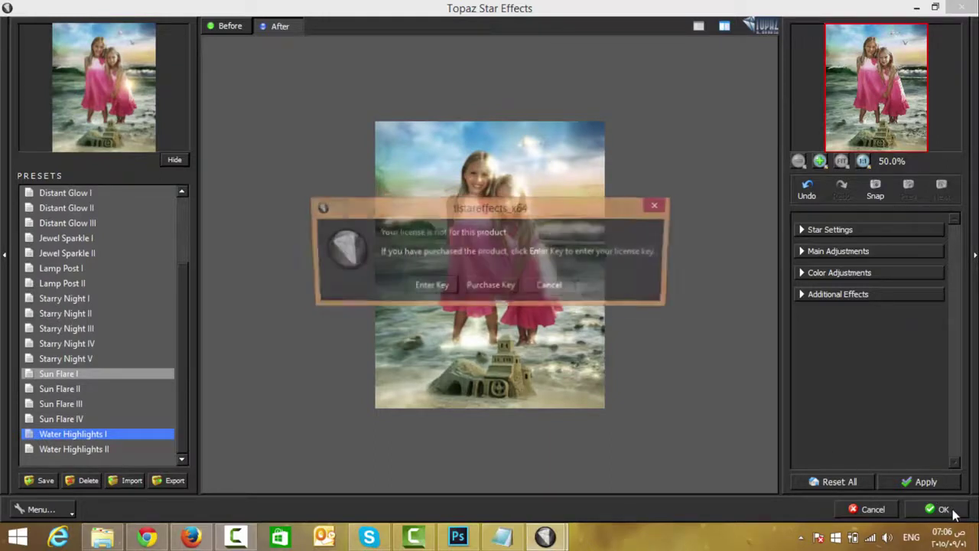
click(447, 290)
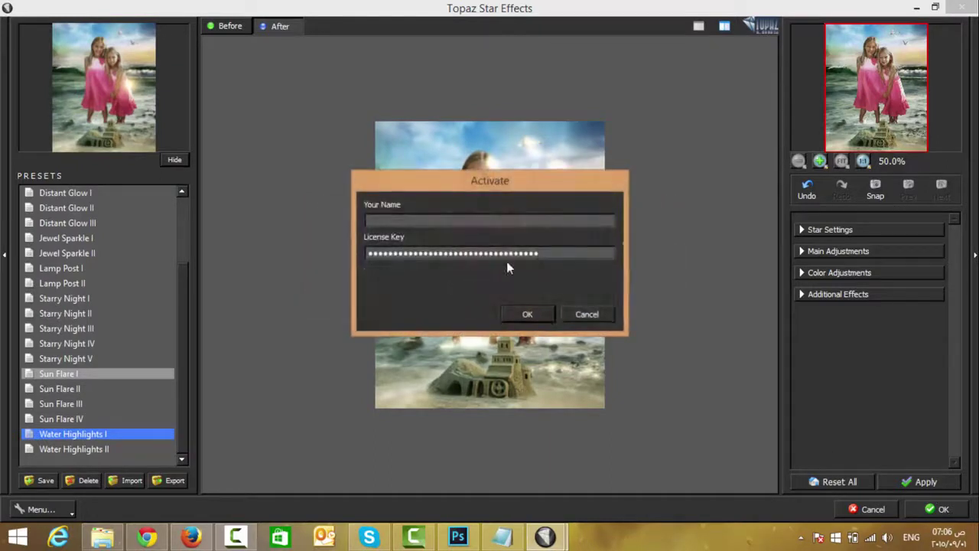
drag(541, 253, 211, 253)
key(BackSpace)
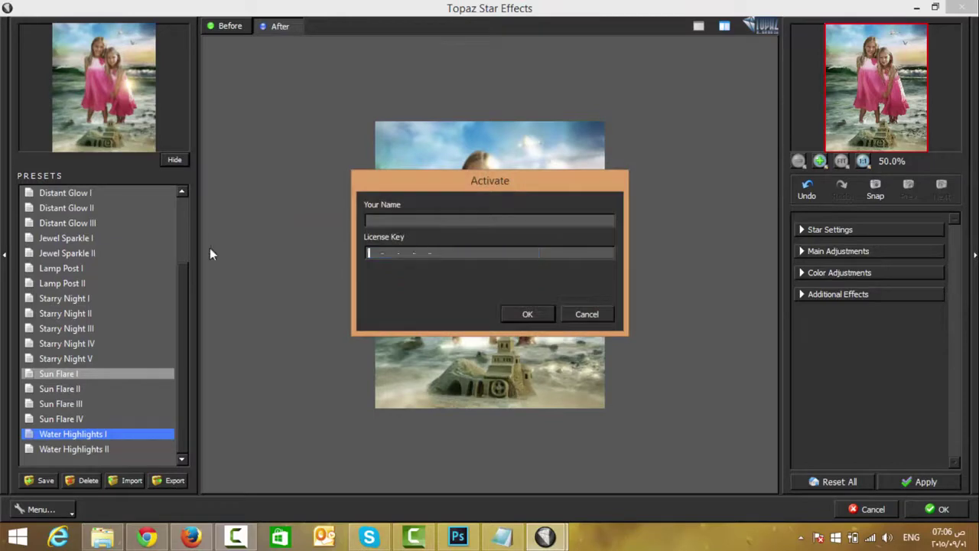
key(ctrl+v)
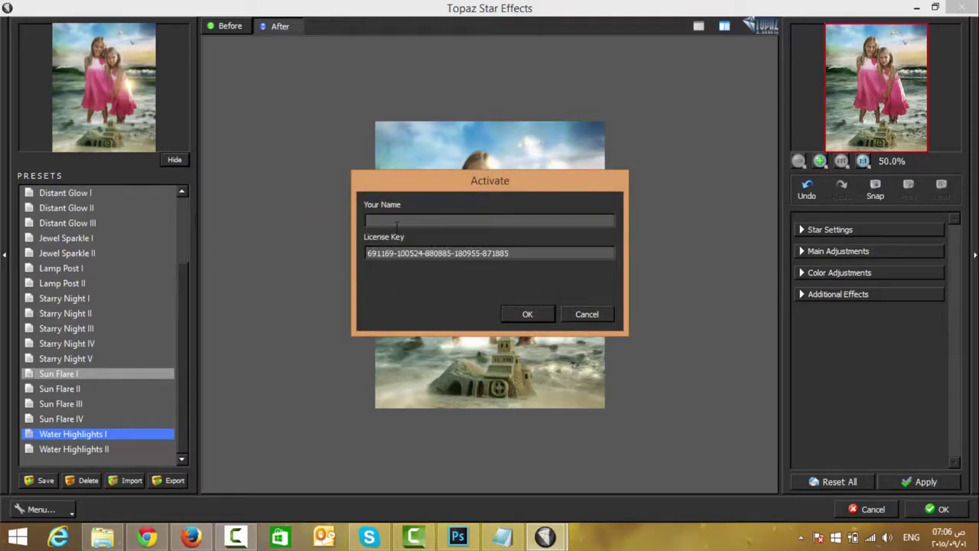
click(396, 222)
text(a)
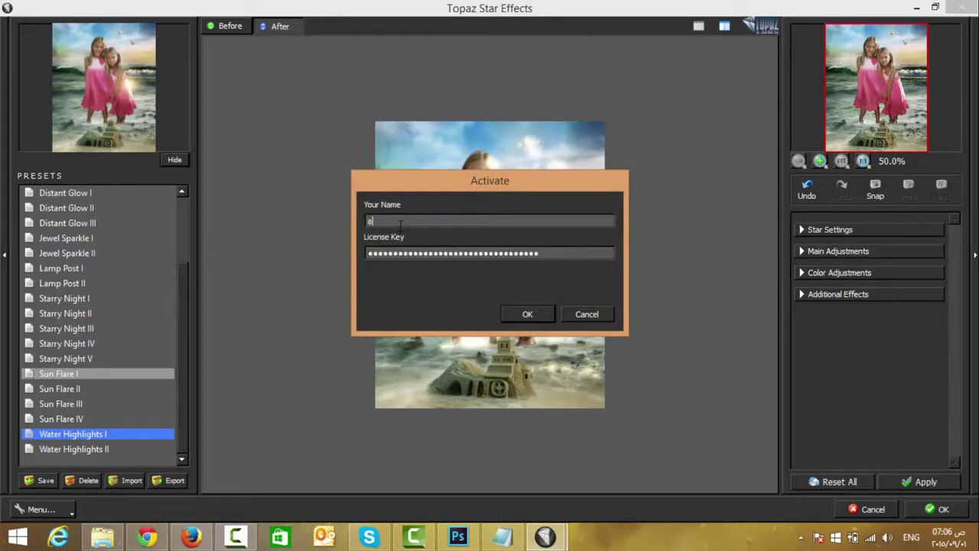
text(hmed)
key(Return)
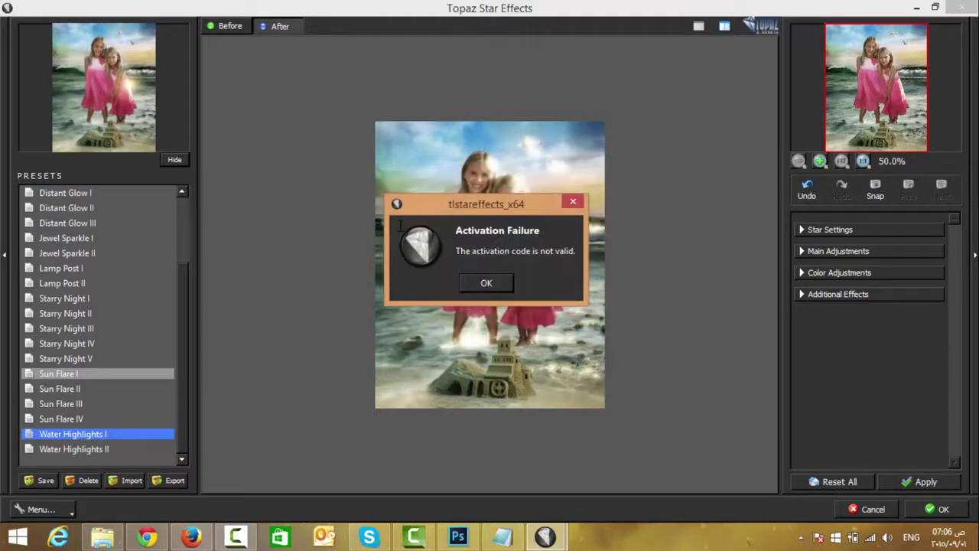
click(487, 284)
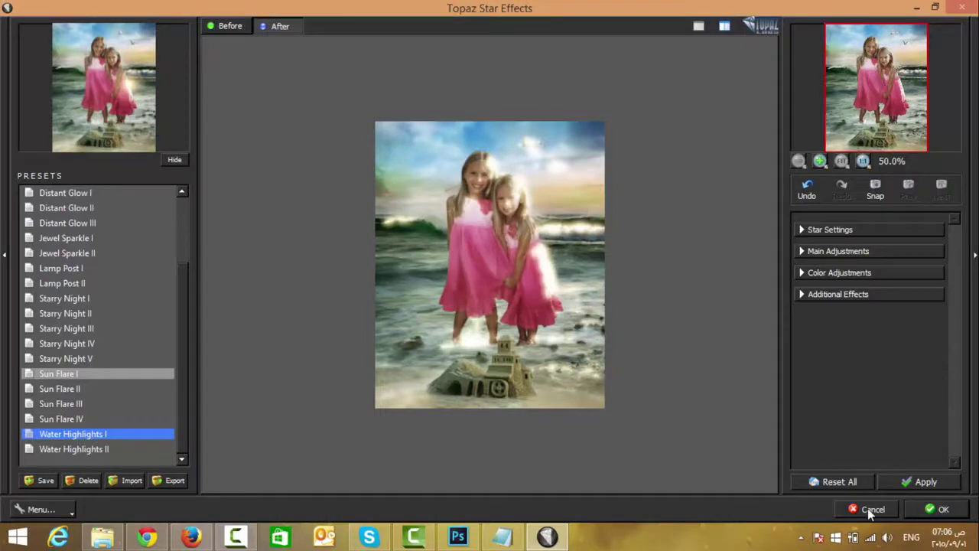
Cancel Topaz Star Effects so the beach photo returns to Photoshop unchanged.
click(871, 511)
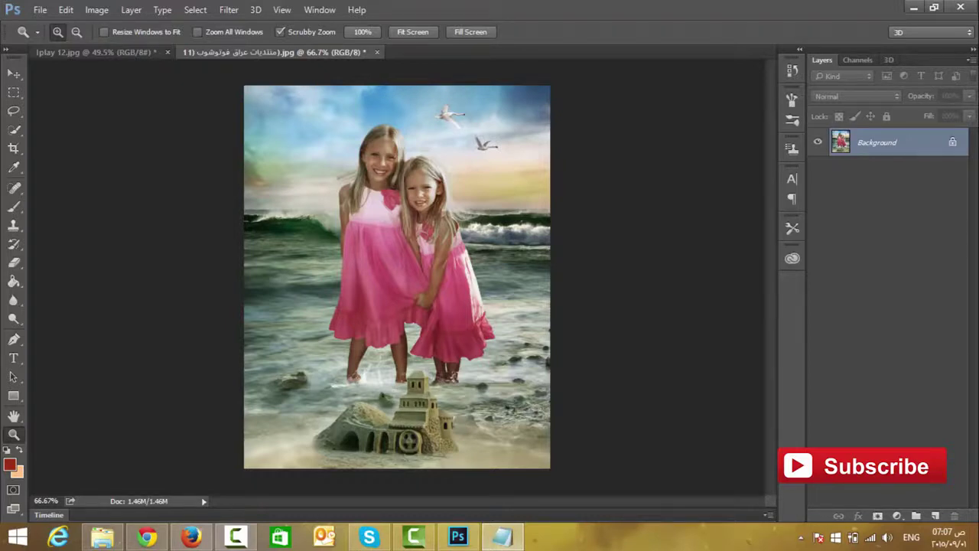
Minimise Photoshop, the browser and the topazlabs folder window to show the desktop.
click(915, 9)
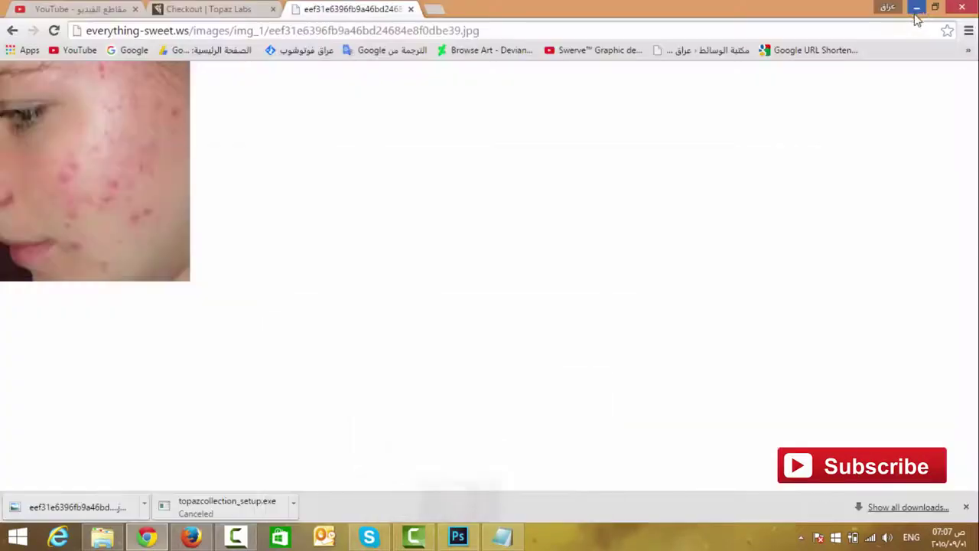
click(915, 9)
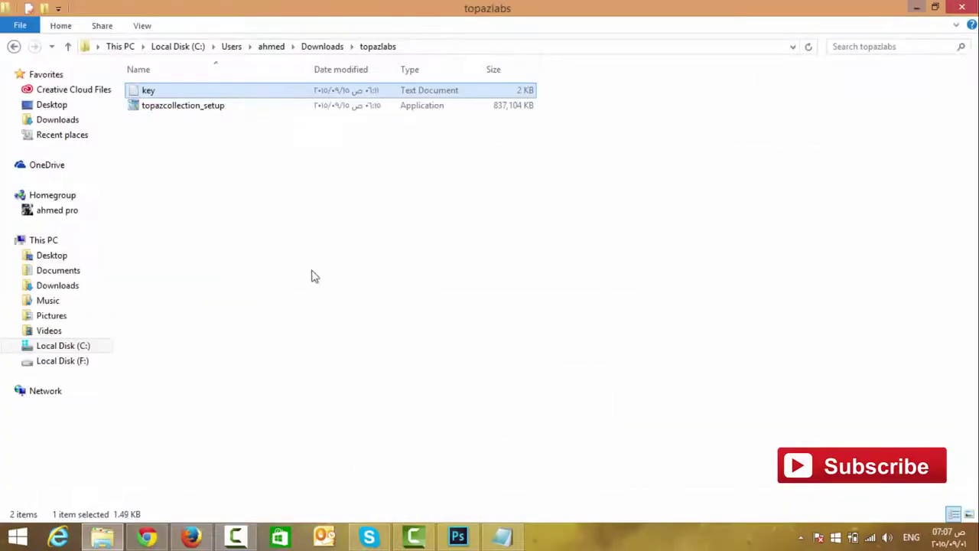
click(917, 8)
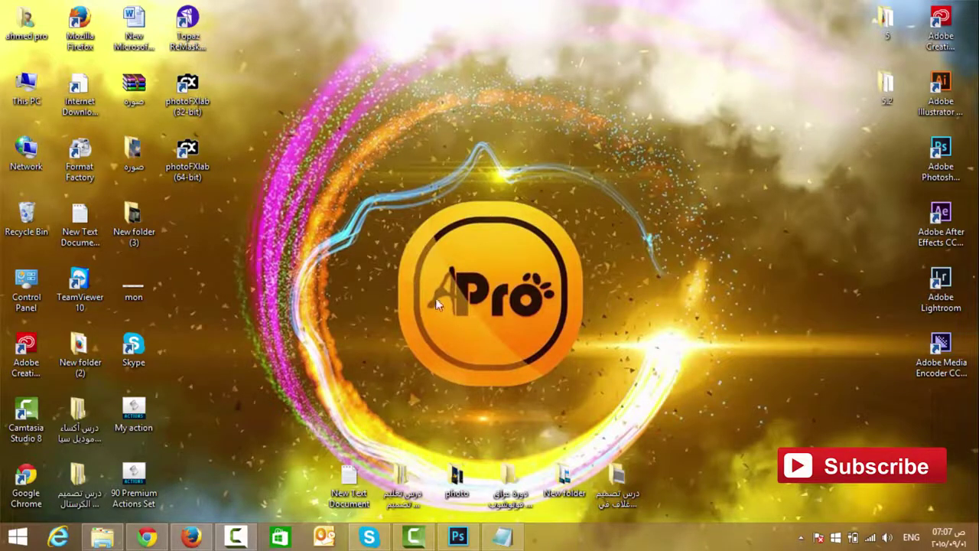
Box-select the Topaz and photoFXlab desktop shortcuts, then clear the selection.
drag(252, 257, 180, 18)
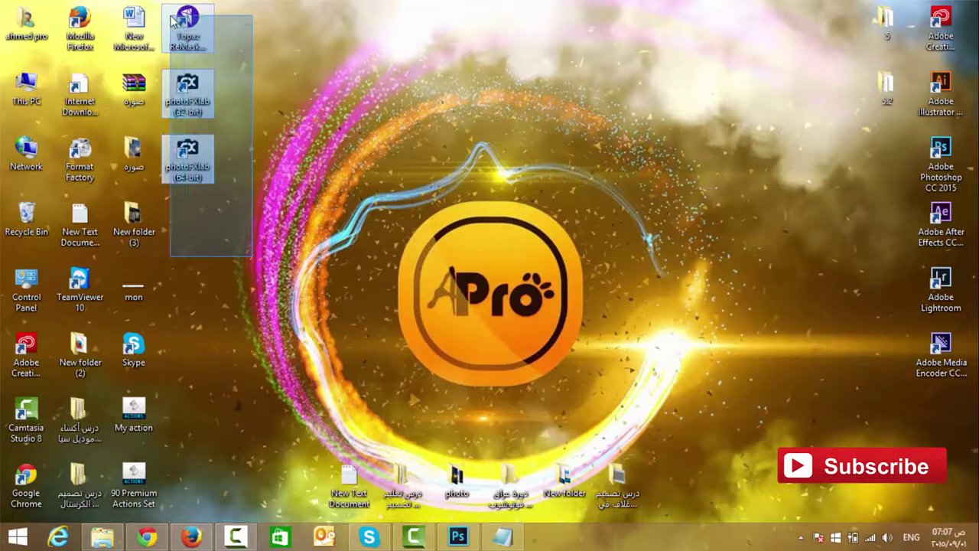
mouse_move(180, 18)
mouse_down()
mouse_move(204, 51)
mouse_move(274, 98)
mouse_up()
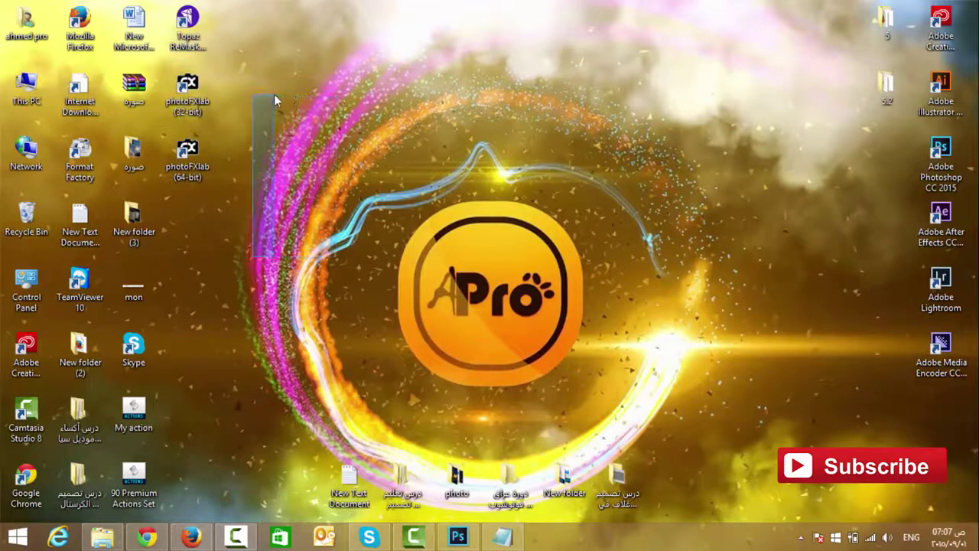
mouse_move(274, 98)
mouse_down()
mouse_move(163, 70)
mouse_move(210, 36)
mouse_move(267, 51)
mouse_move(164, 23)
mouse_move(202, 27)
mouse_up()
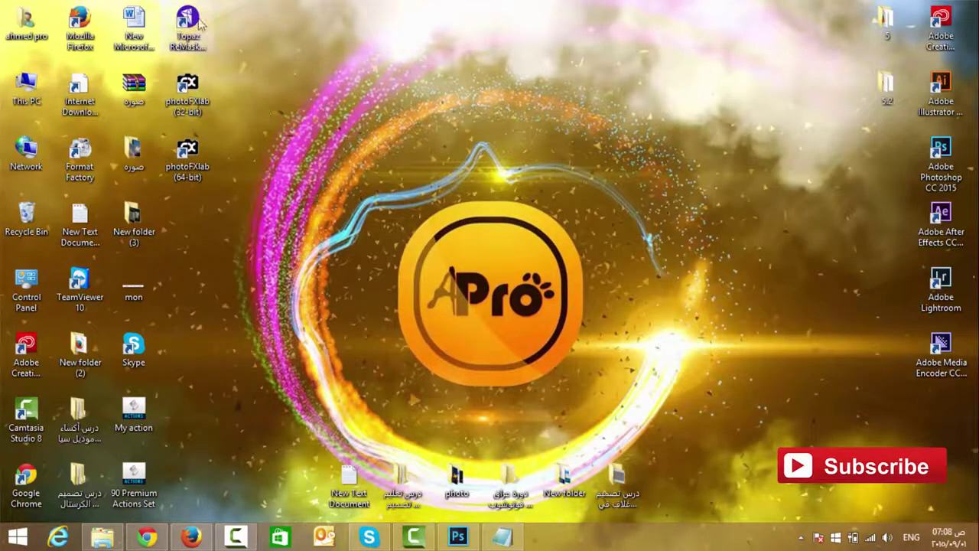
mouse_move(196, 114)
mouse_down()
mouse_move(470, 139)
mouse_move(190, 182)
mouse_up()
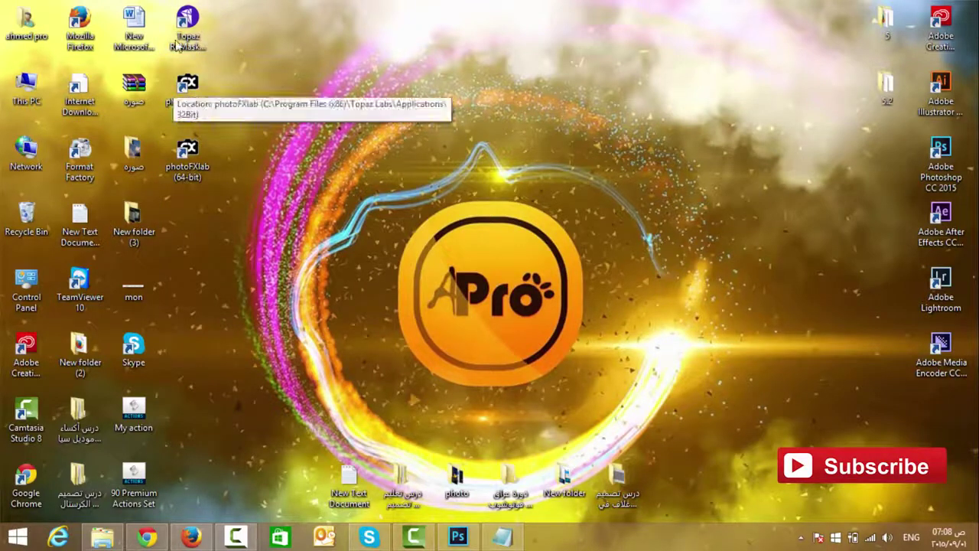